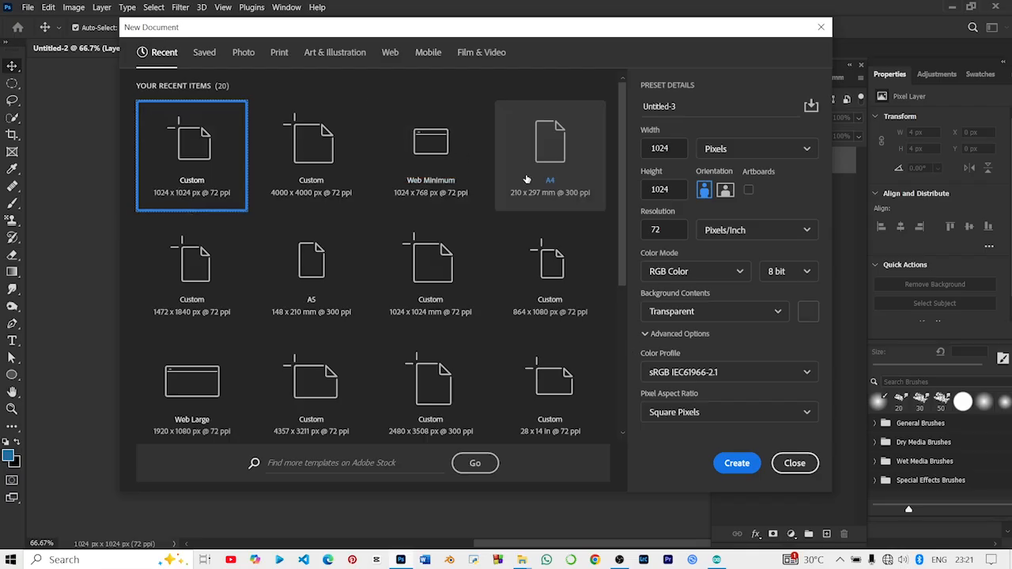
Step: Create a new 1024 x 1024 pixel document at 72 pixels/inch in RGB Color with transparent background contents
drag(670, 151, 650, 155)
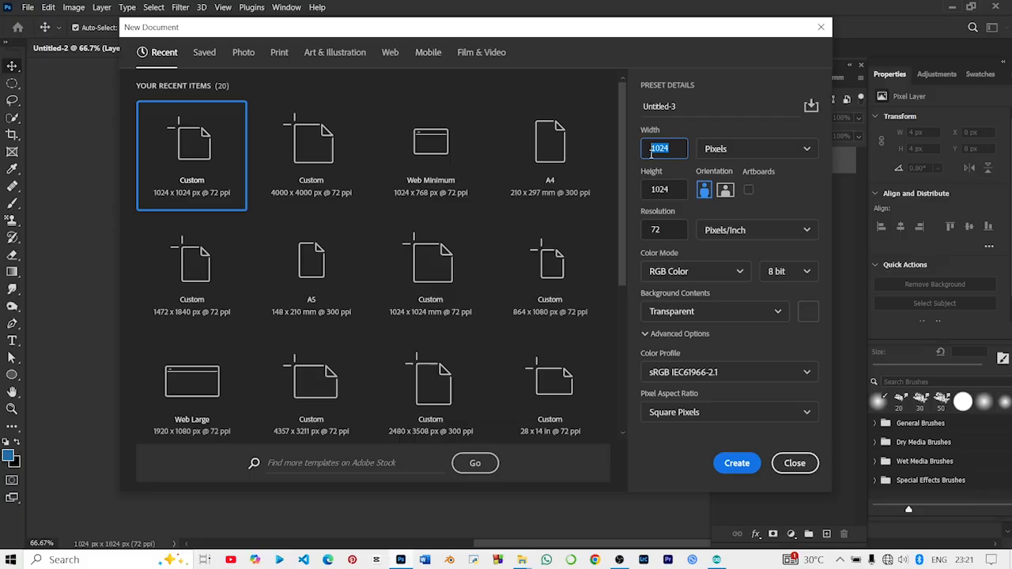
click(685, 188)
click(716, 149)
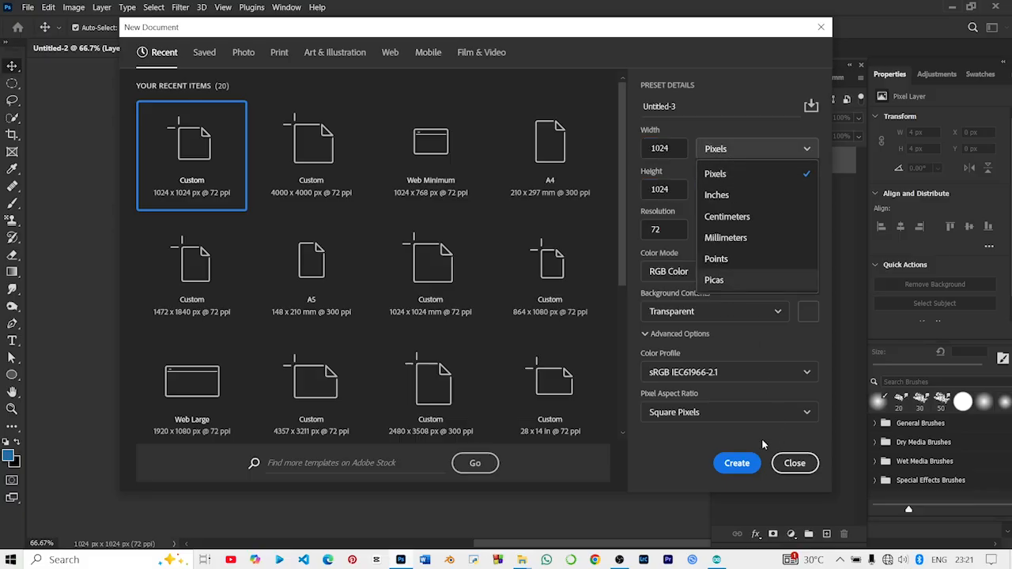
click(737, 463)
click(742, 458)
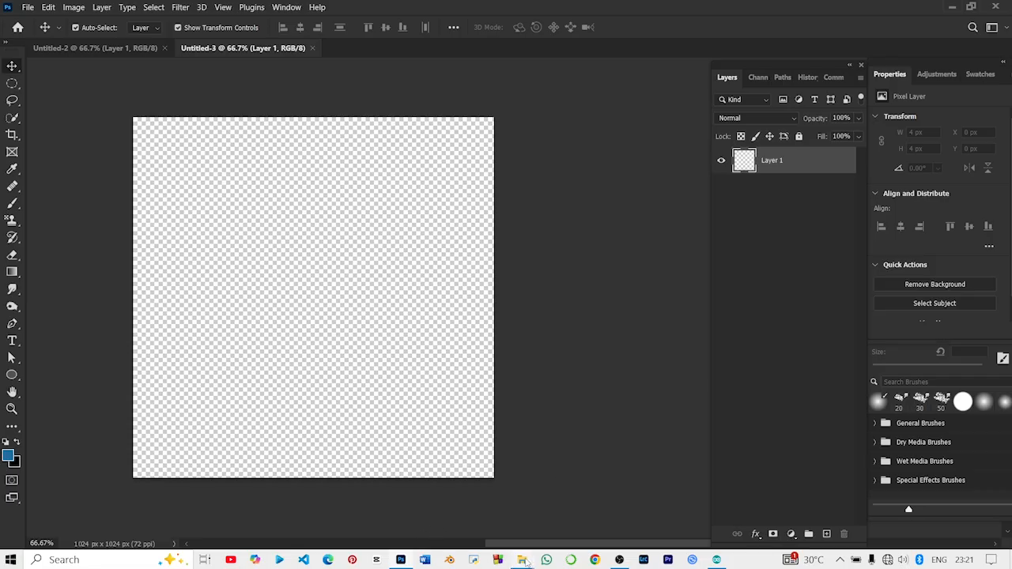
Step: Place the red food-pattern JPG from the Camera Roll folder into the new document
mouse_move(525, 562)
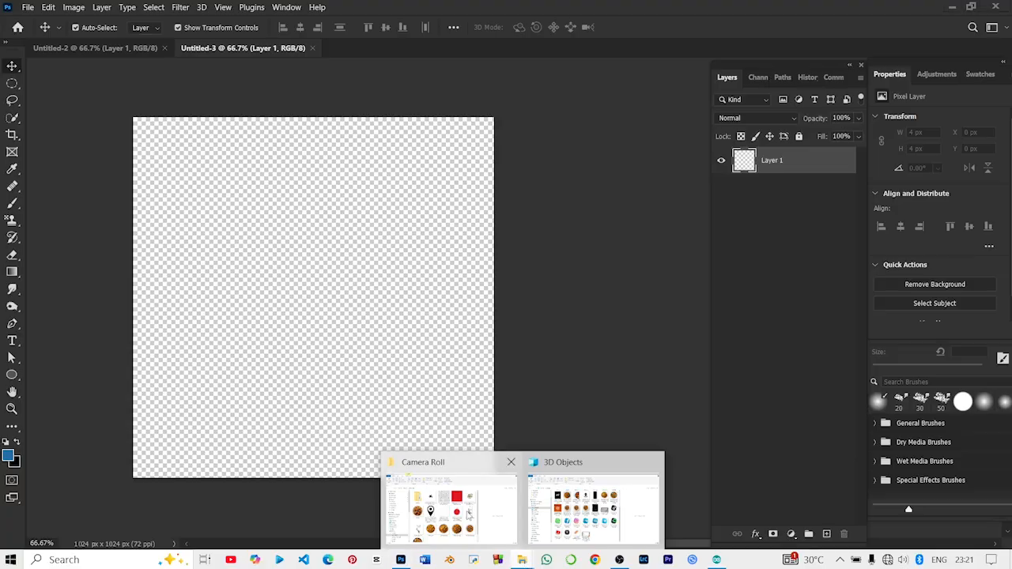
click(463, 510)
click(518, 205)
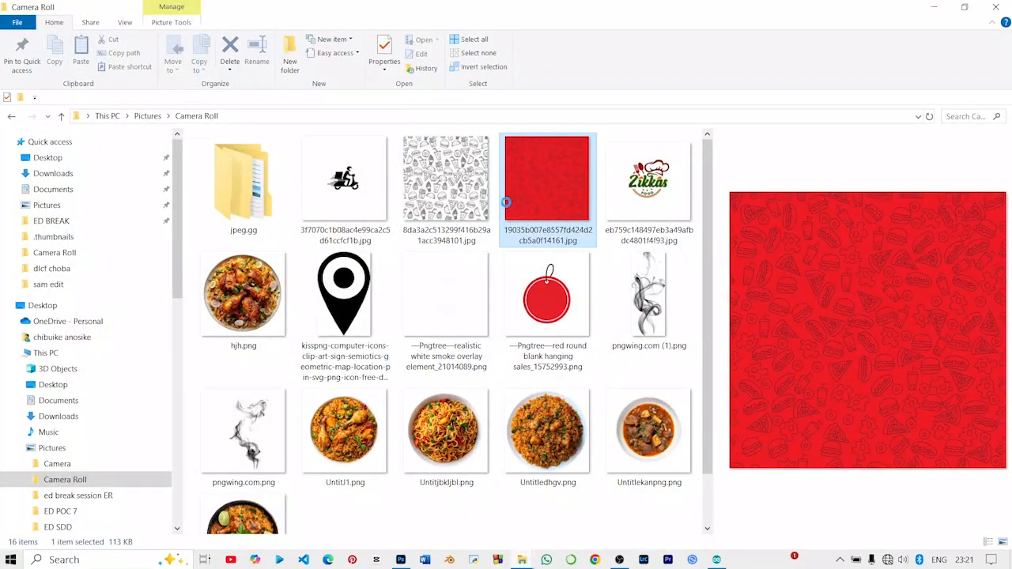
click(471, 203)
click(554, 195)
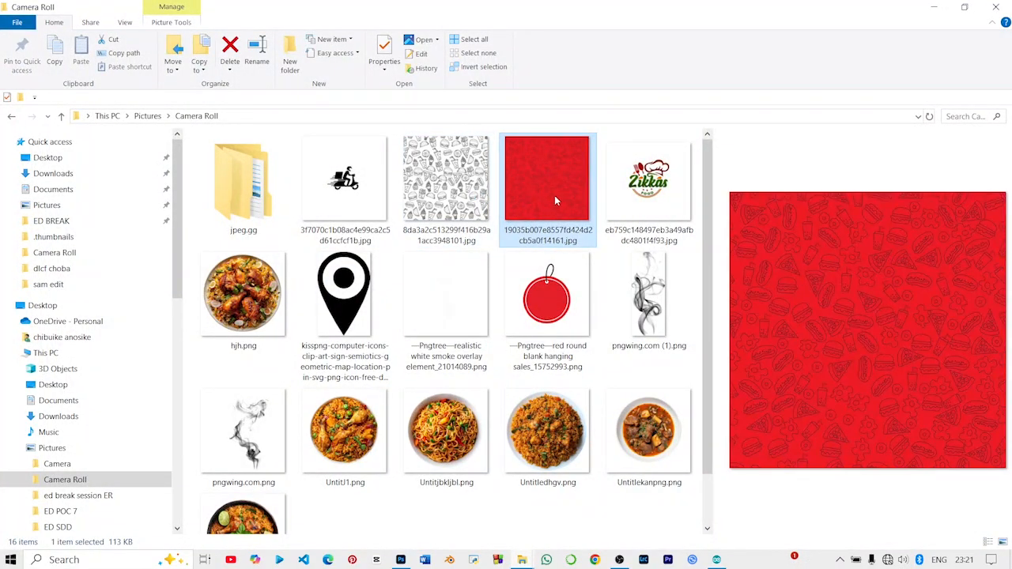
drag(555, 195, 438, 272)
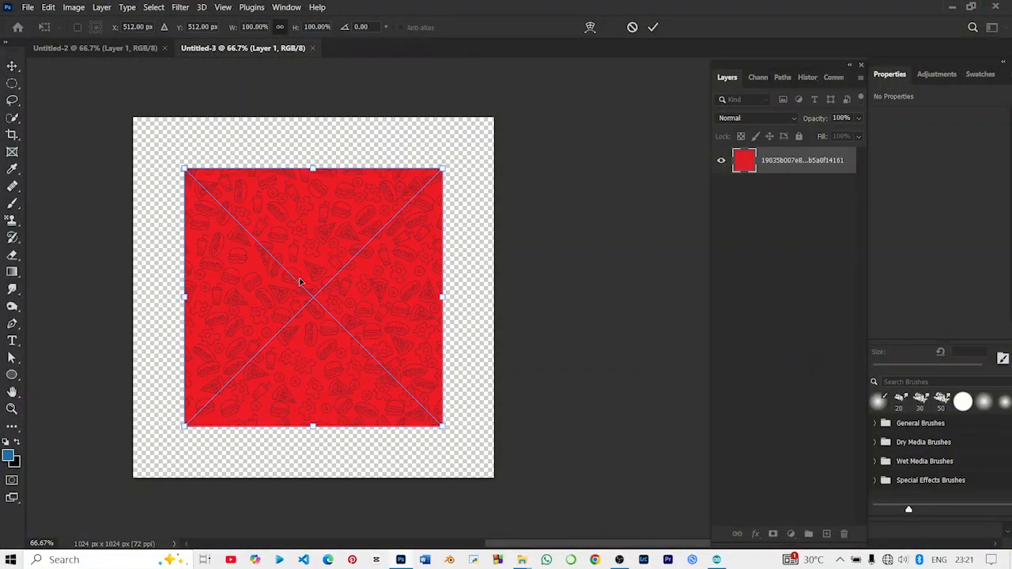
Step: Scale the placed red pattern image to fill the whole 1024 x 1024 px canvas and commit the placement
drag(184, 297, 133, 297)
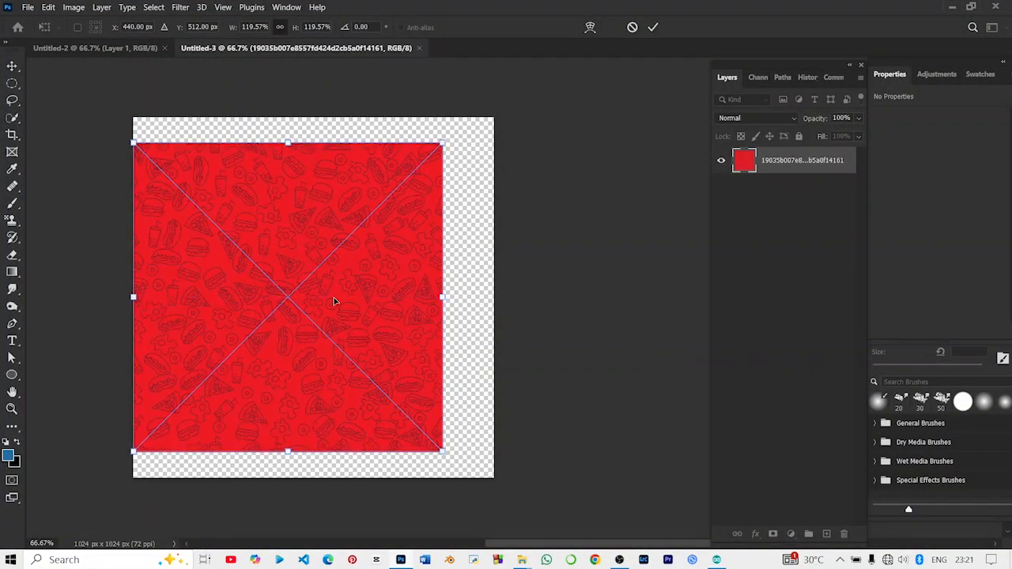
drag(441, 297, 494, 299)
key(Return)
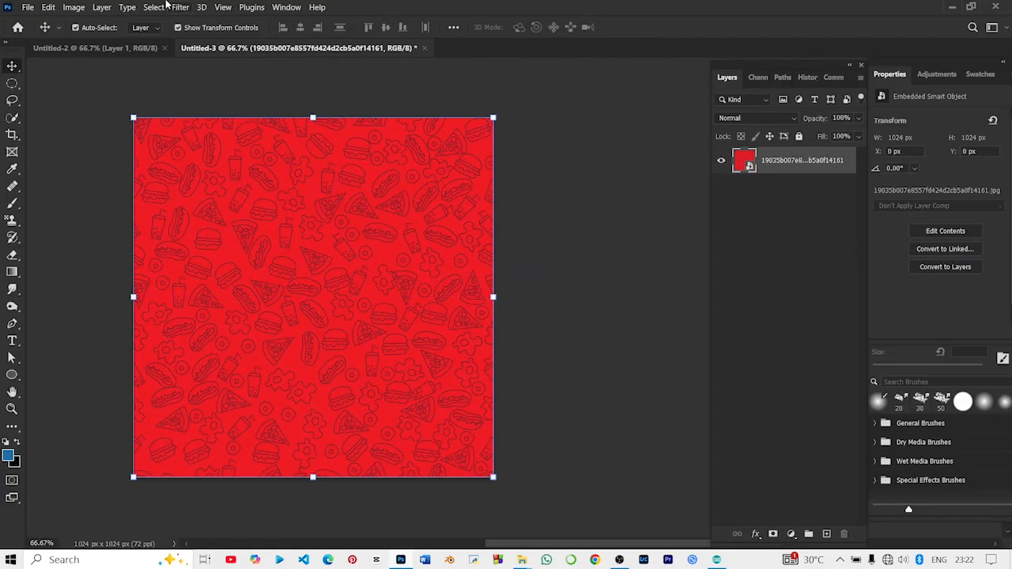
click(177, 7)
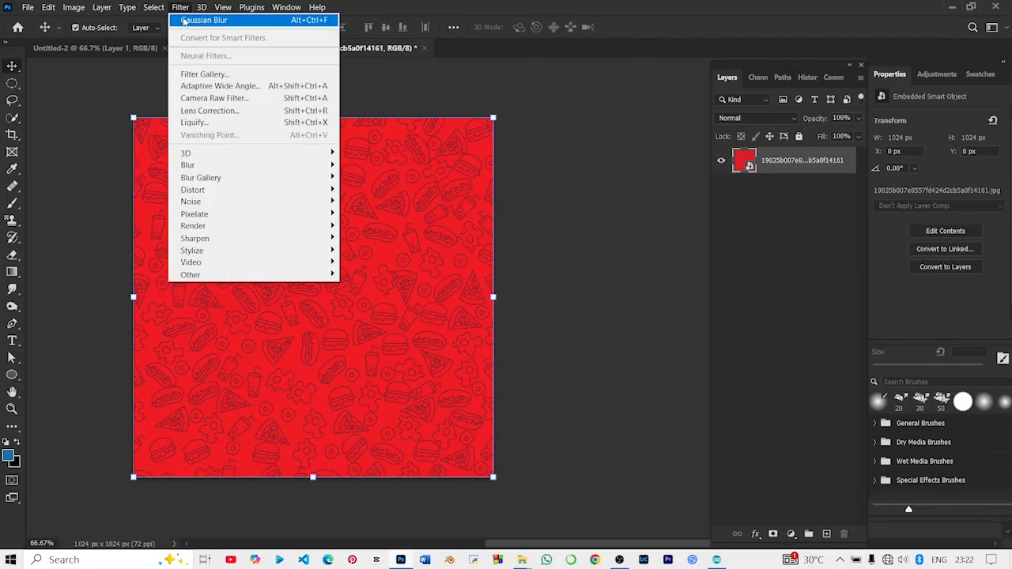
click(183, 19)
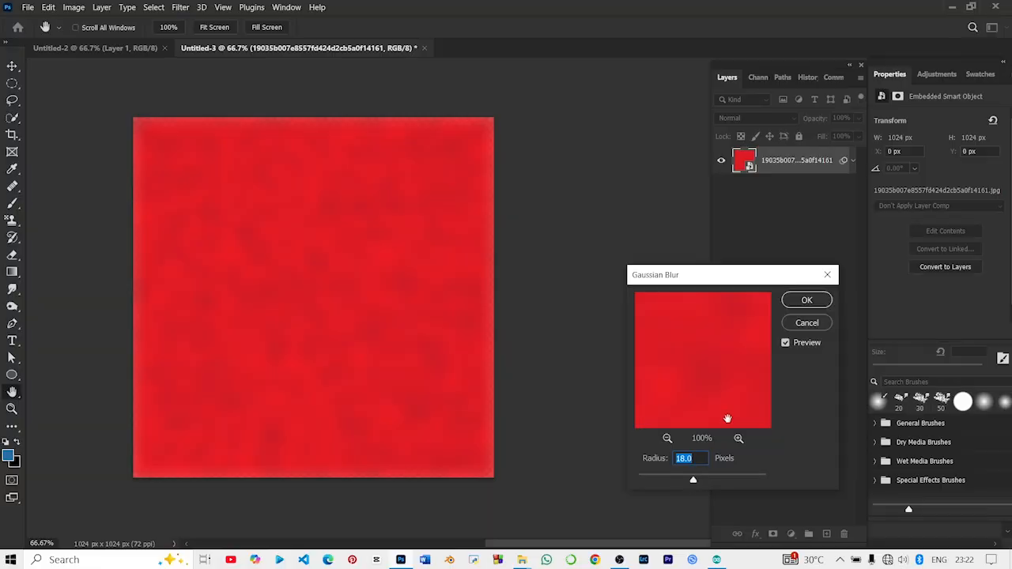
click(810, 324)
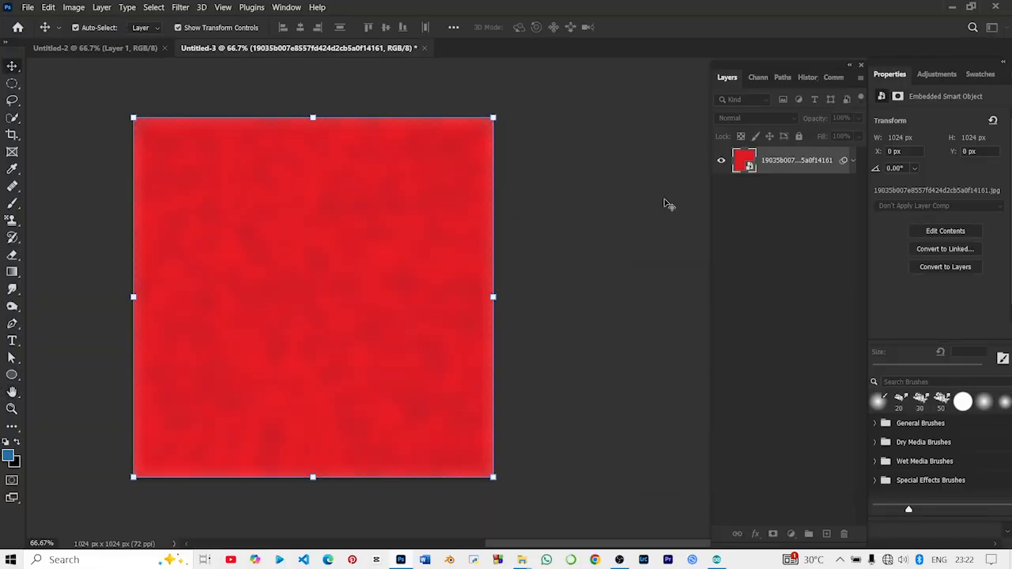
Step: Apply a Gaussian Blur with a 3.4 pixel radius to the red pattern layer and deselect the layer
click(181, 8)
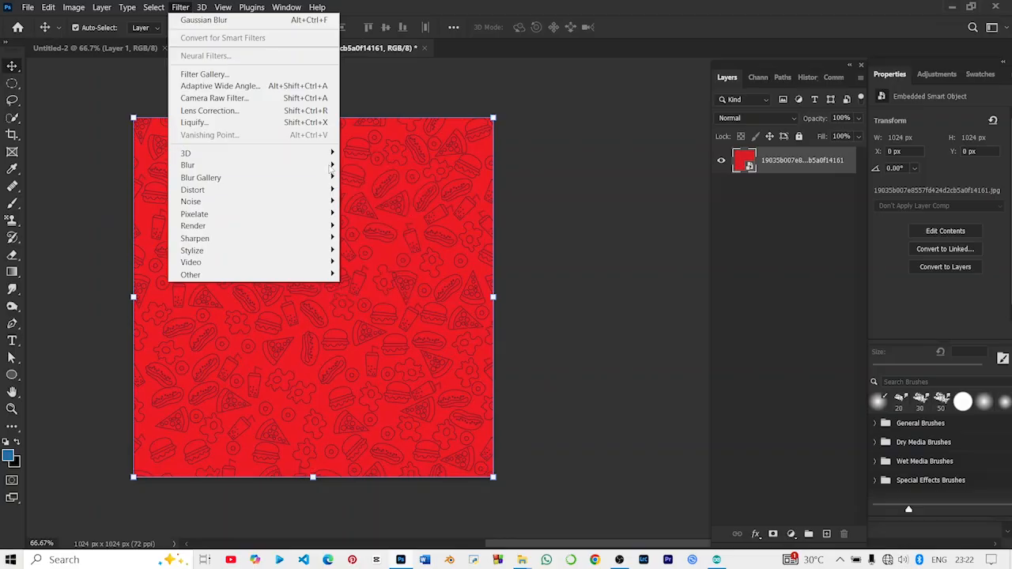
mouse_move(331, 166)
click(369, 215)
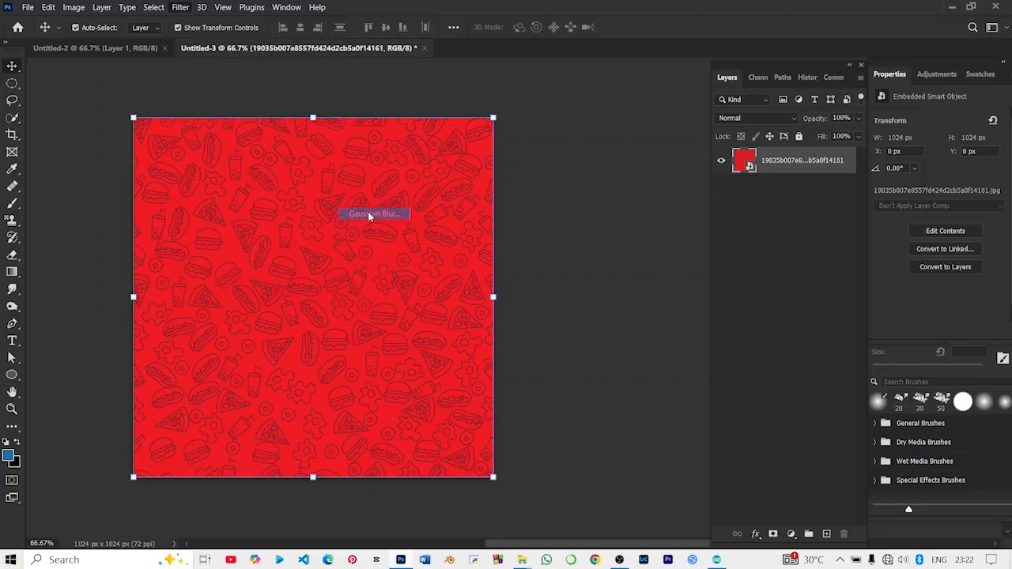
drag(693, 482, 663, 484)
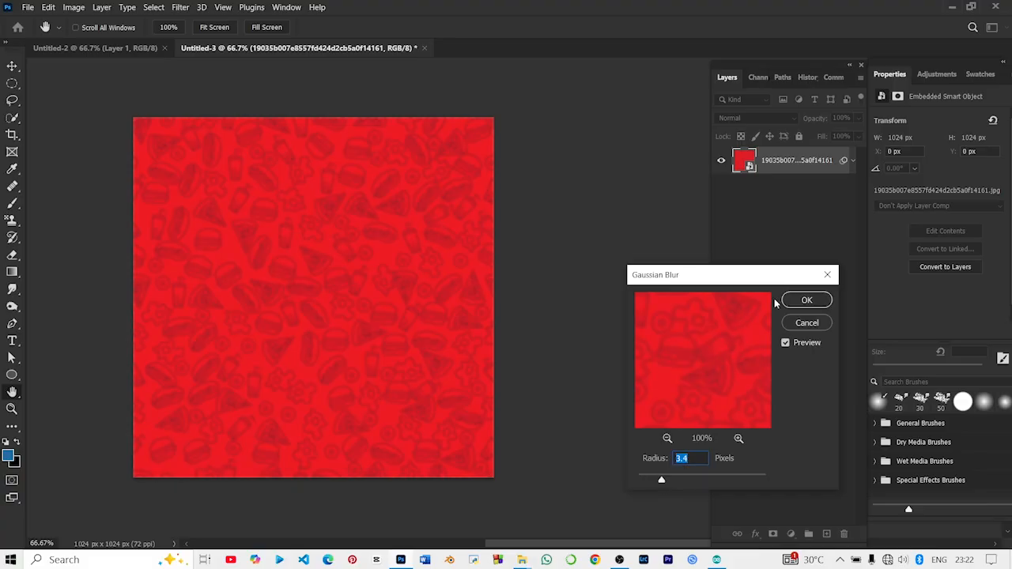
click(805, 298)
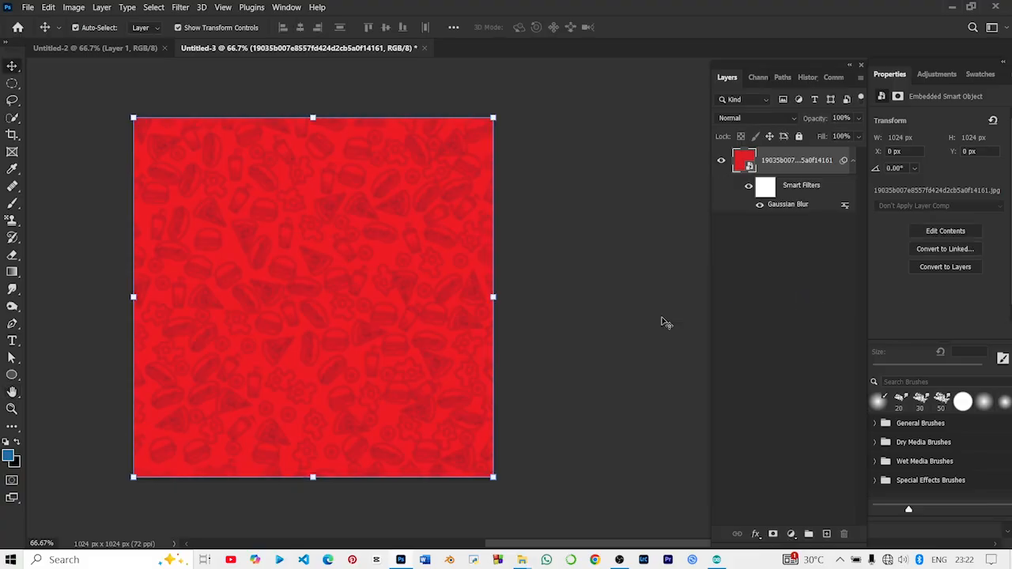
click(601, 331)
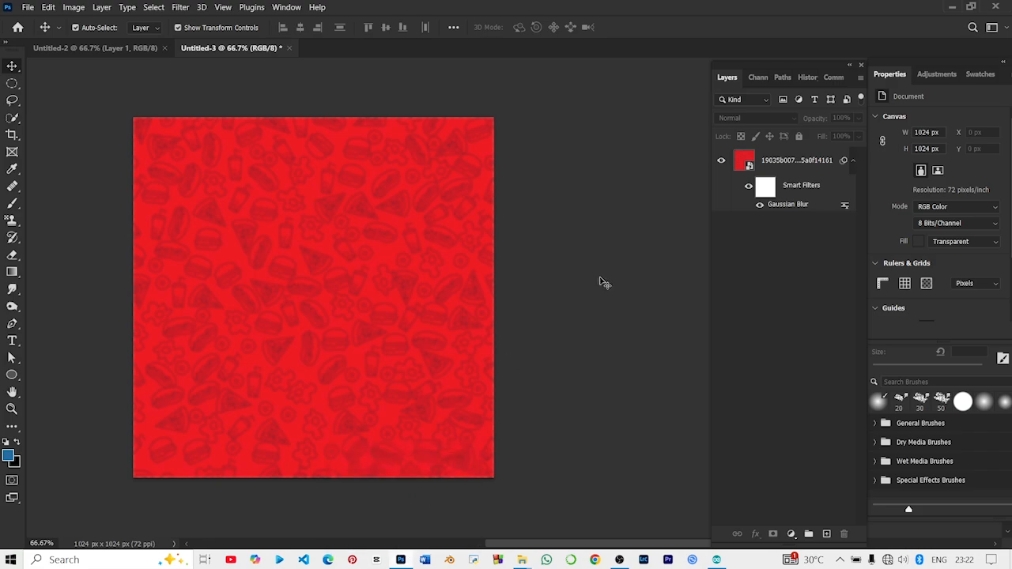
Step: Draw a circle about 486 px in diameter with the Ellipse Tool and centre it on the canvas
click(12, 376)
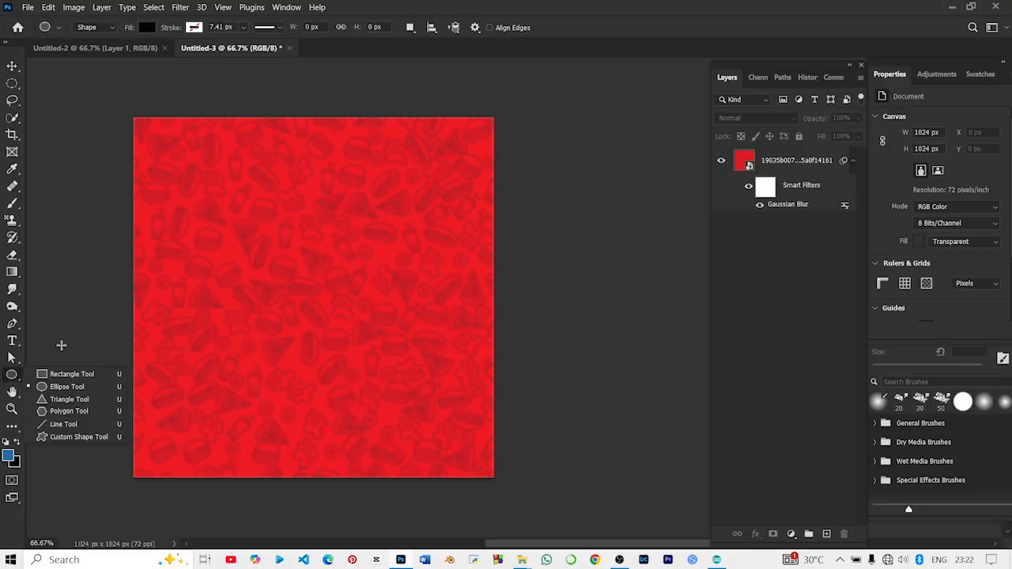
click(55, 387)
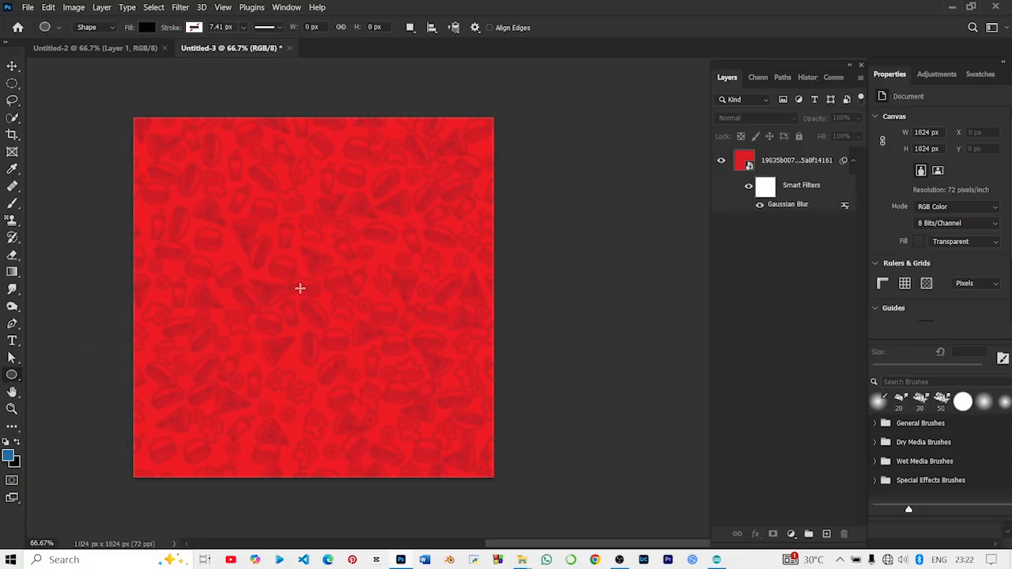
drag(297, 289, 386, 374)
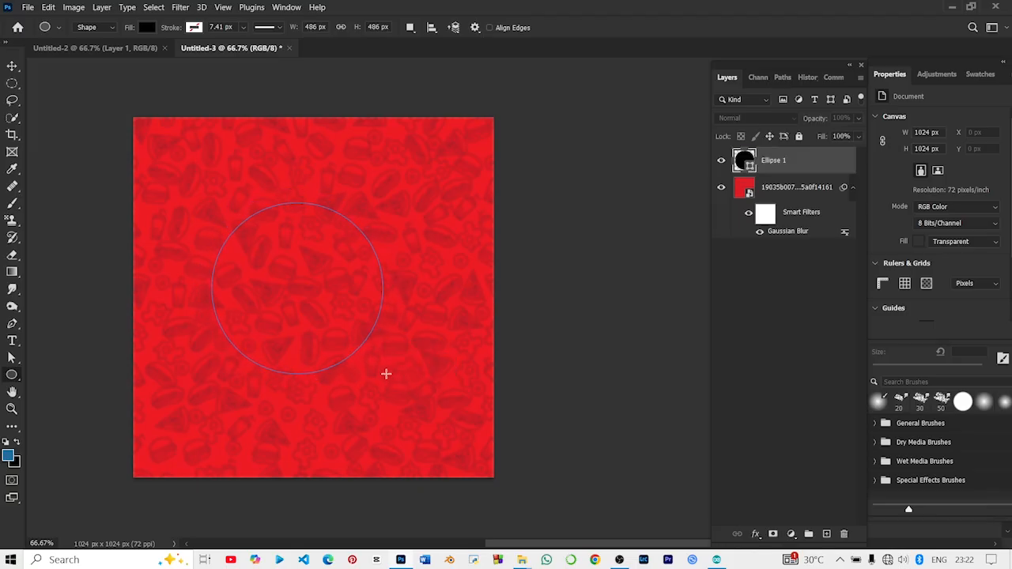
click(12, 66)
drag(274, 261, 295, 275)
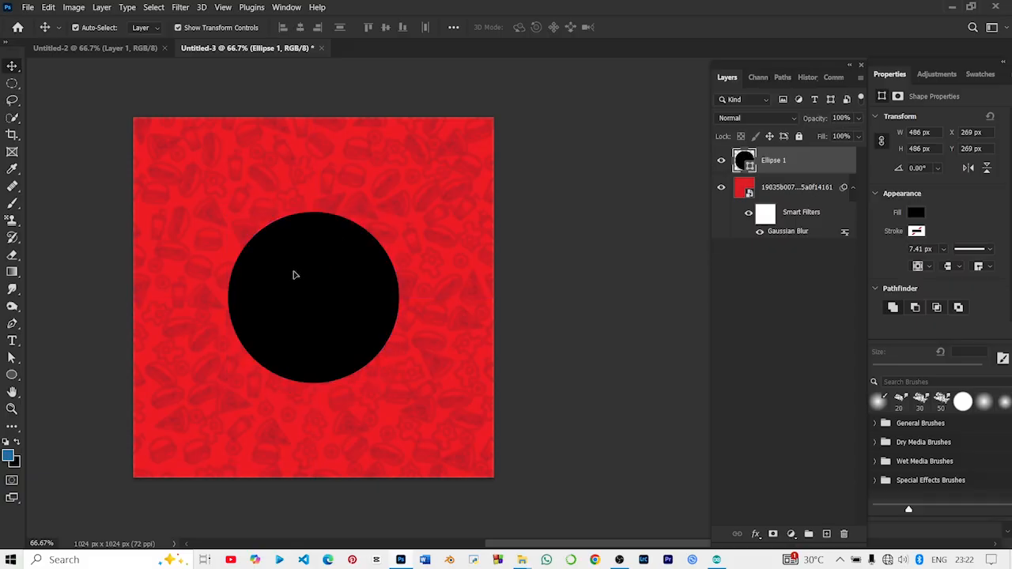
Step: Try yellow and dark red fills from the recently used colors on the circle, settling on orange-yellow
click(919, 215)
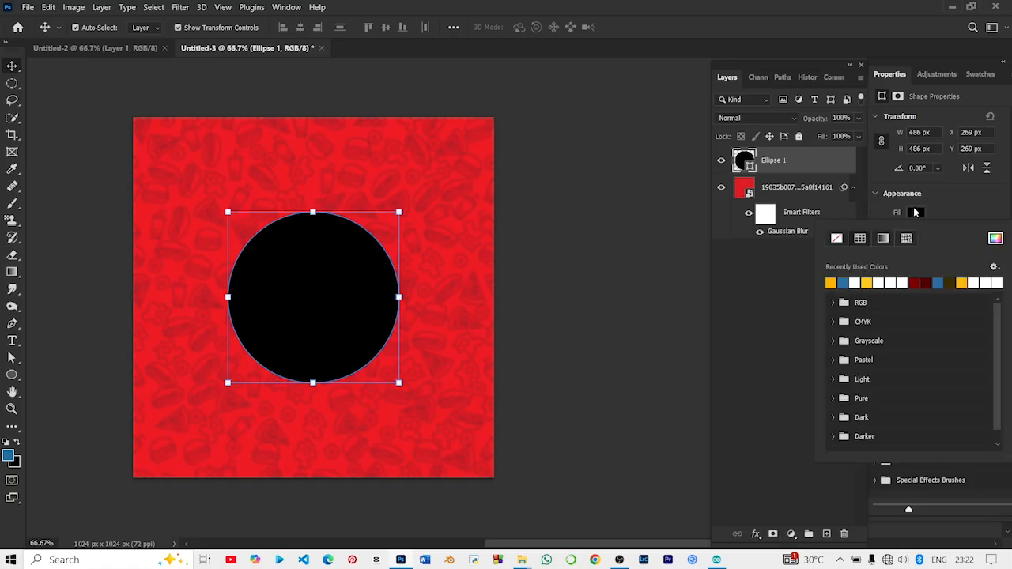
click(867, 282)
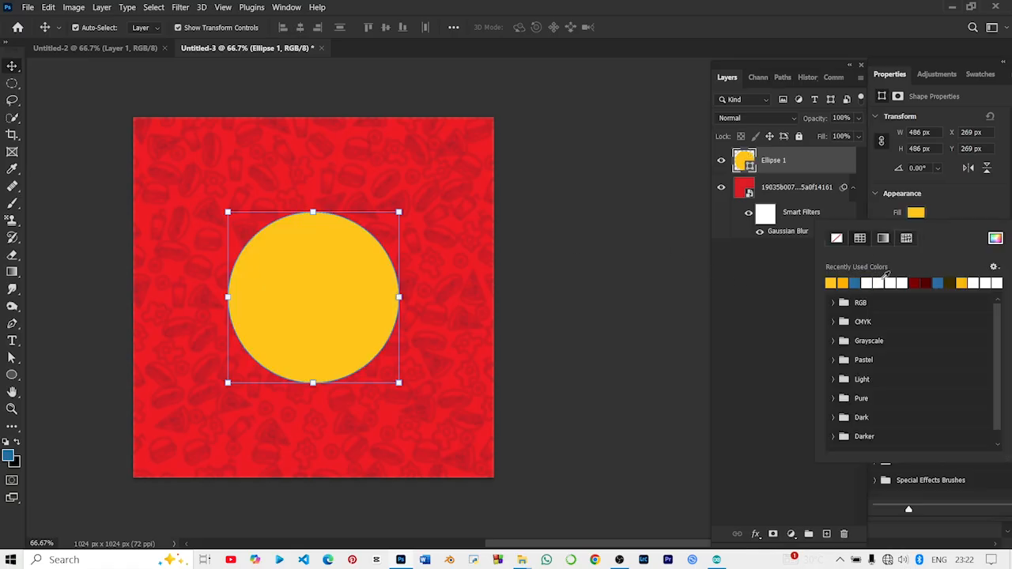
click(928, 283)
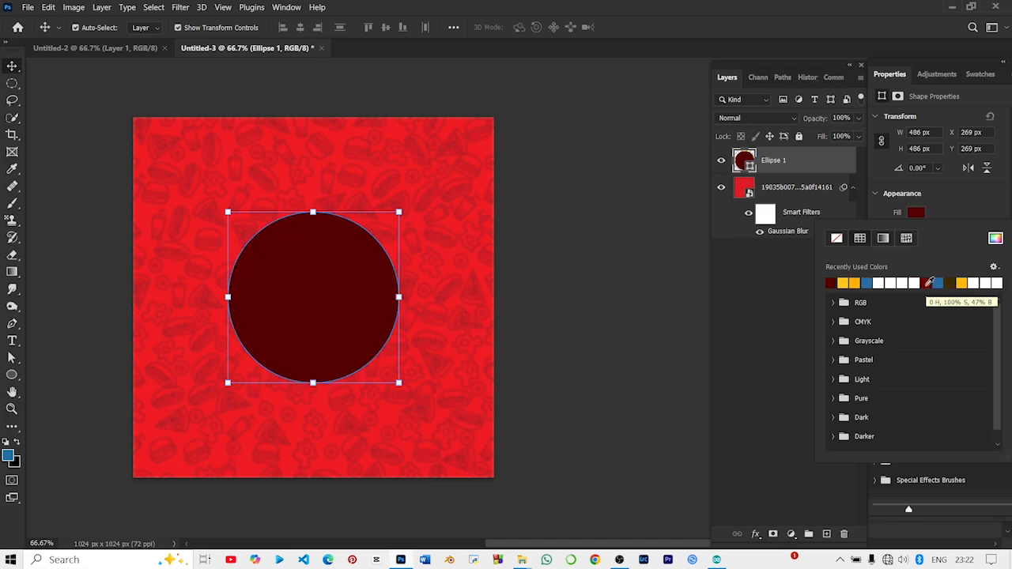
click(847, 282)
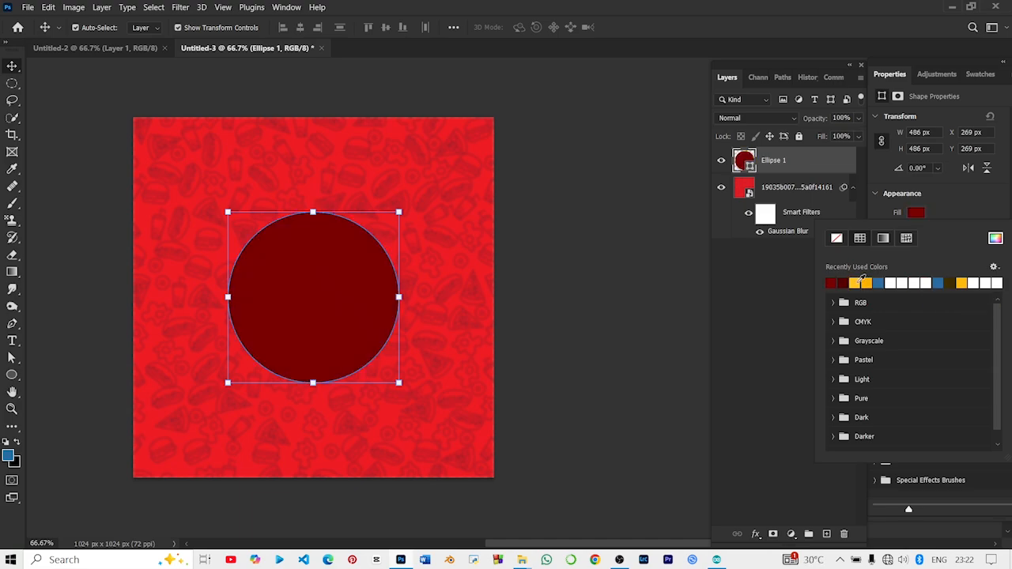
click(863, 282)
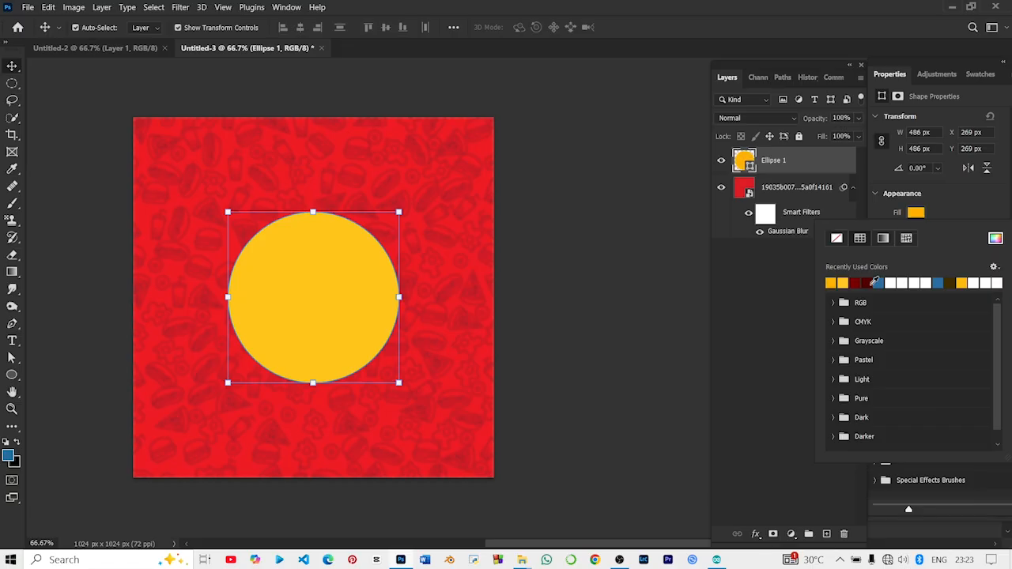
click(12, 169)
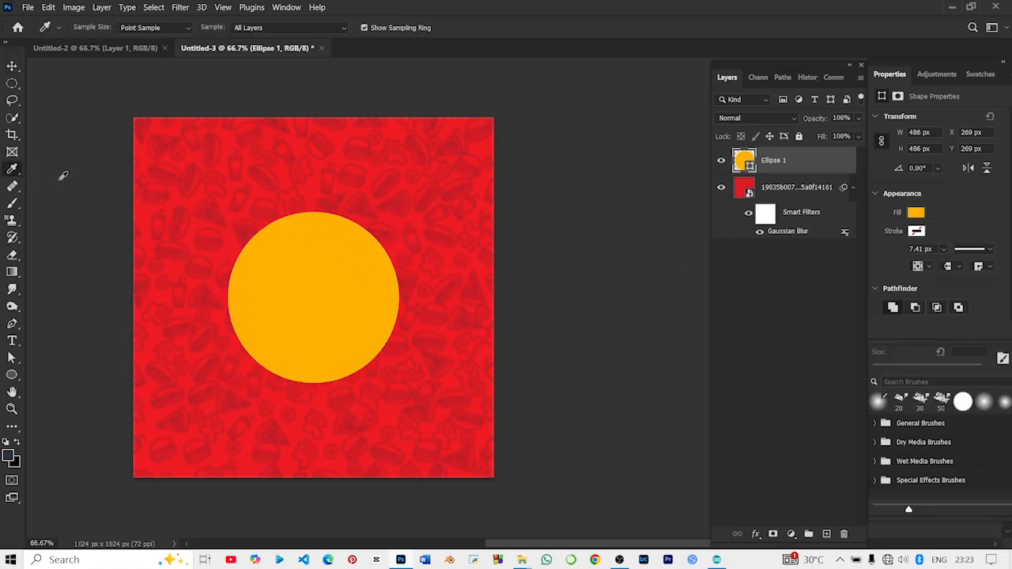
click(11, 67)
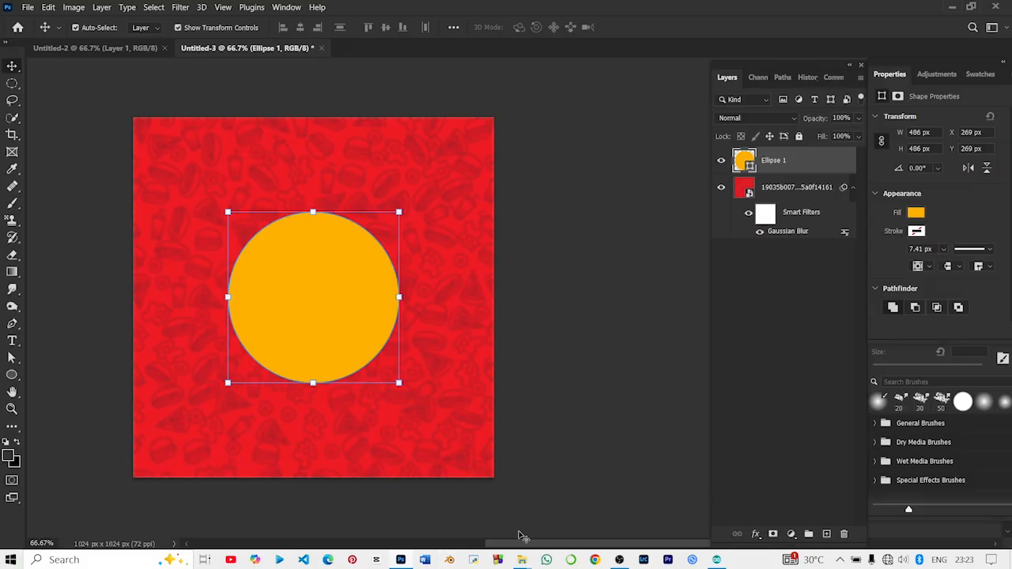
Step: Place the chicken and rice plate image hjh.png from the Camera Roll folder into the document
mouse_move(521, 560)
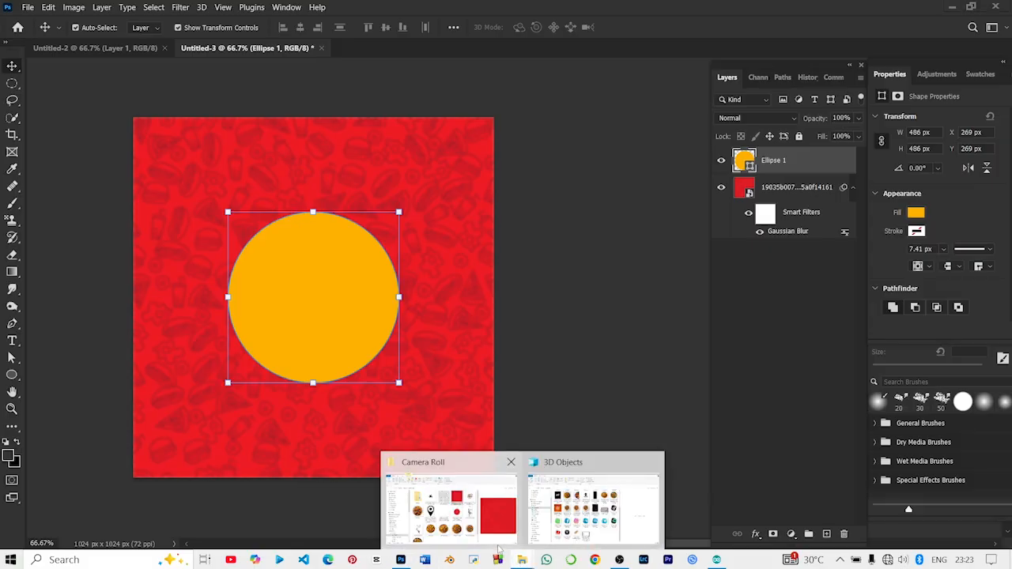
click(533, 518)
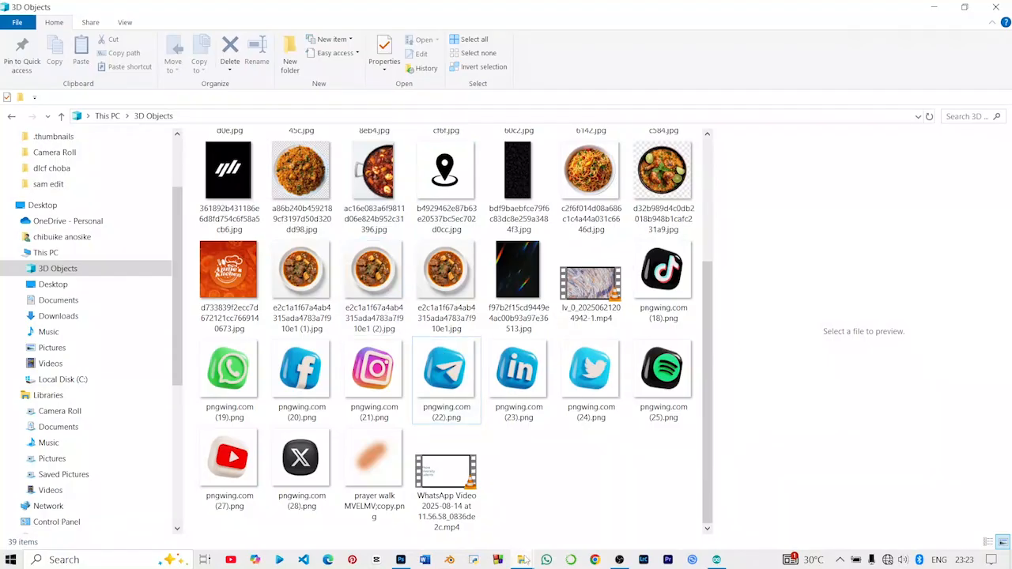
mouse_move(526, 560)
click(499, 523)
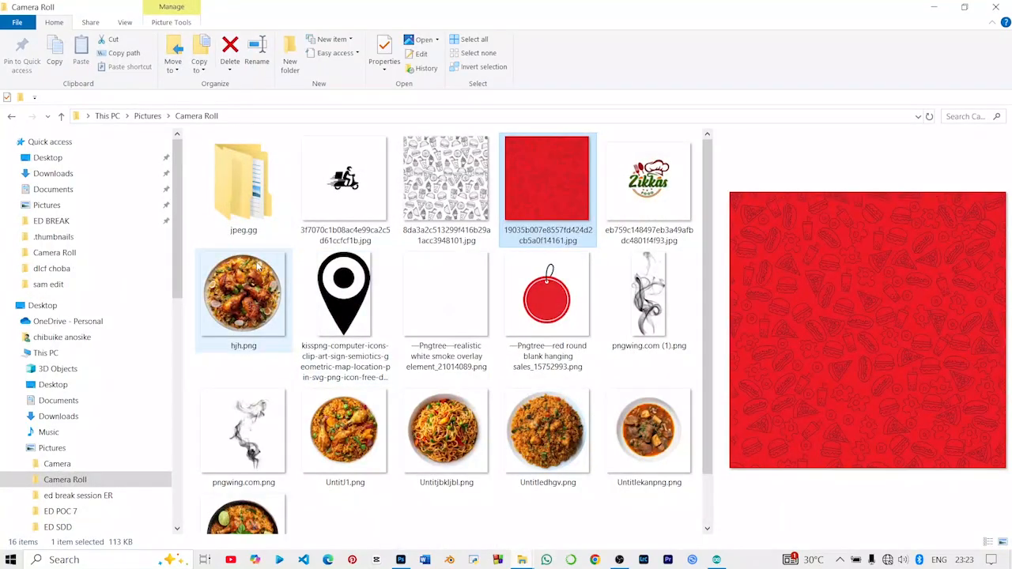
click(231, 269)
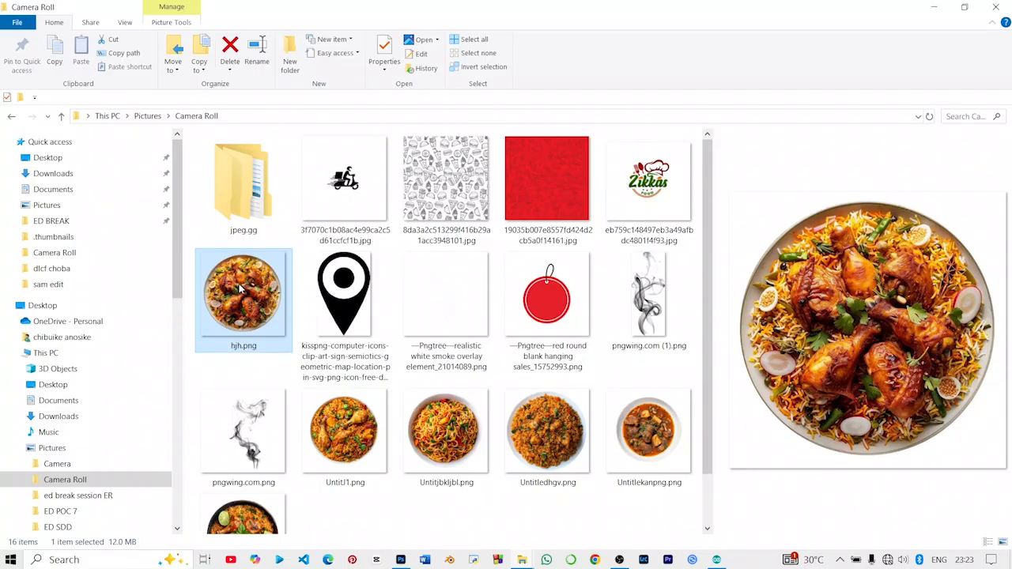
drag(241, 290, 323, 355)
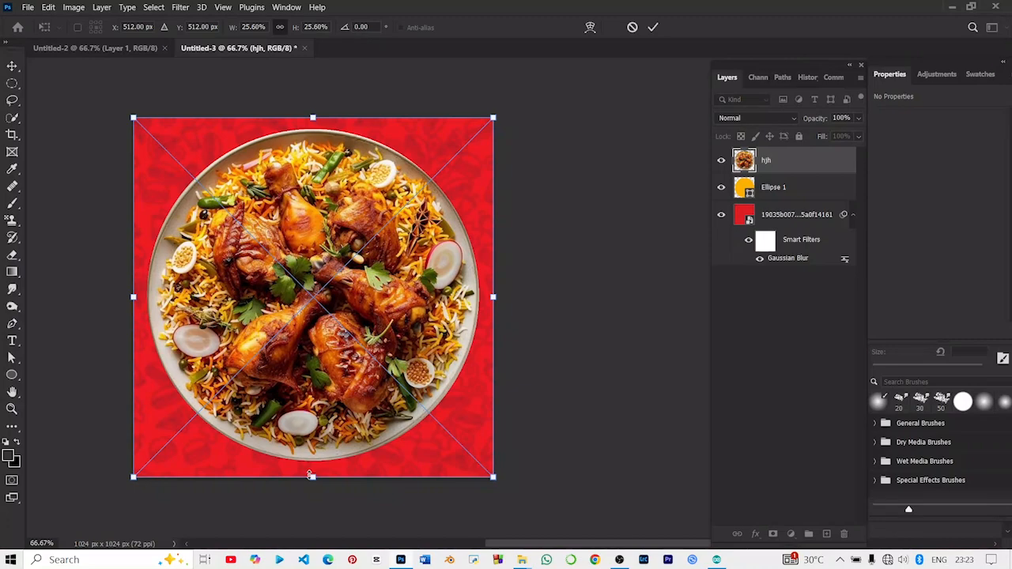
Step: Scale the placed plate image to about 13.5% and centre it over the orange-yellow circle
drag(311, 475, 313, 239)
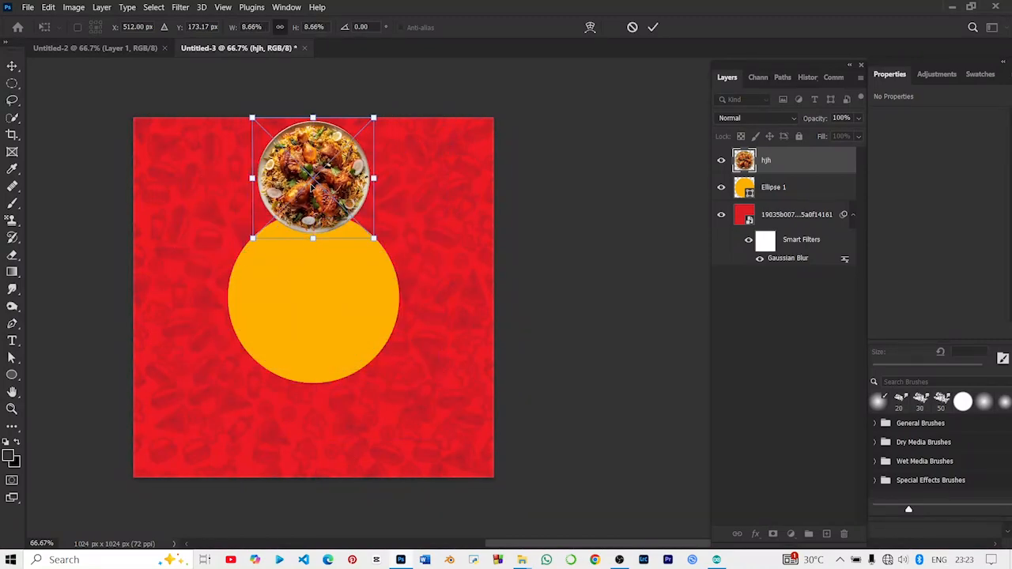
drag(311, 203, 311, 324)
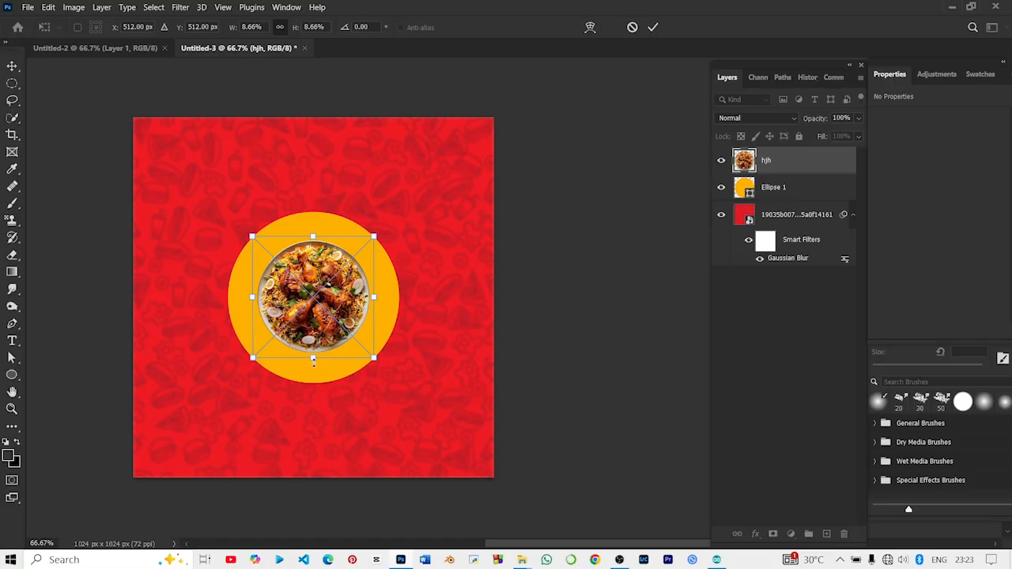
drag(313, 360, 320, 385)
drag(319, 329, 320, 321)
mouse_move(312, 370)
mouse_down()
mouse_move(313, 383)
mouse_move(318, 344)
mouse_move(316, 412)
mouse_move(320, 363)
mouse_up()
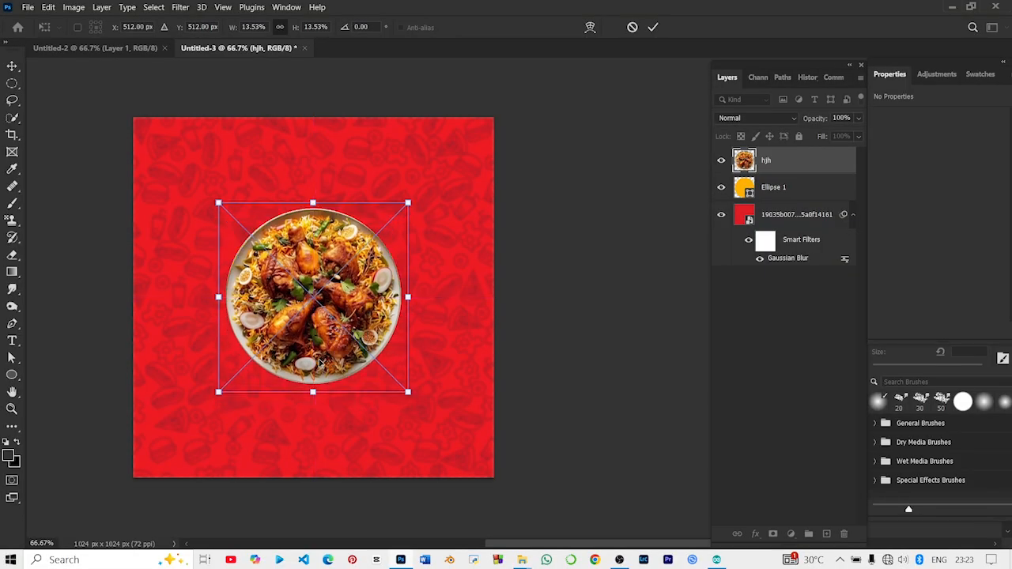
click(525, 225)
Step: Enlarge the orange-yellow circle from its centre to about 602 px so it forms a ring around the plate
click(788, 188)
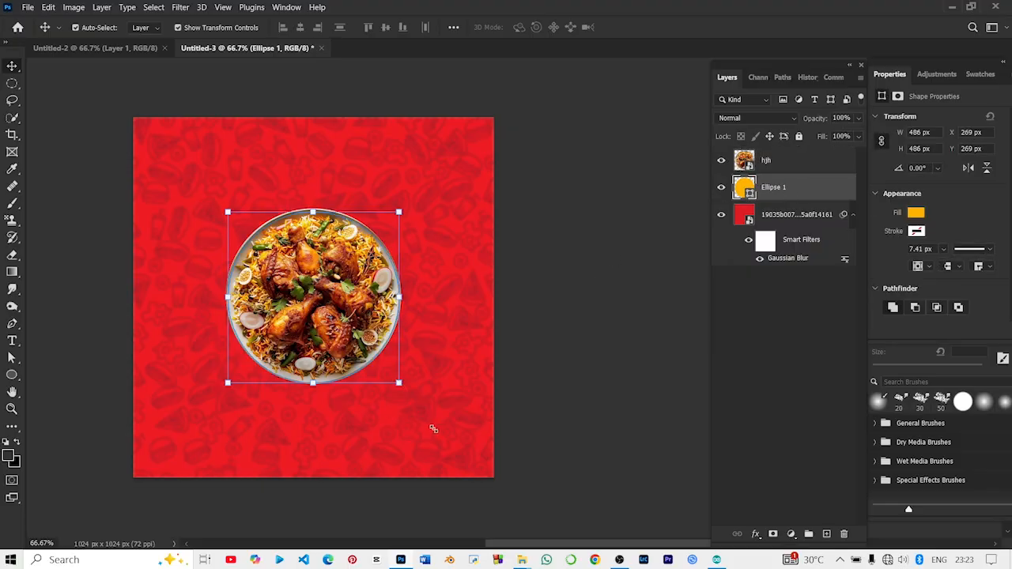
key(ctrl+t)
mouse_move(399, 382)
mouse_down()
mouse_move(439, 423)
mouse_move(386, 375)
mouse_up()
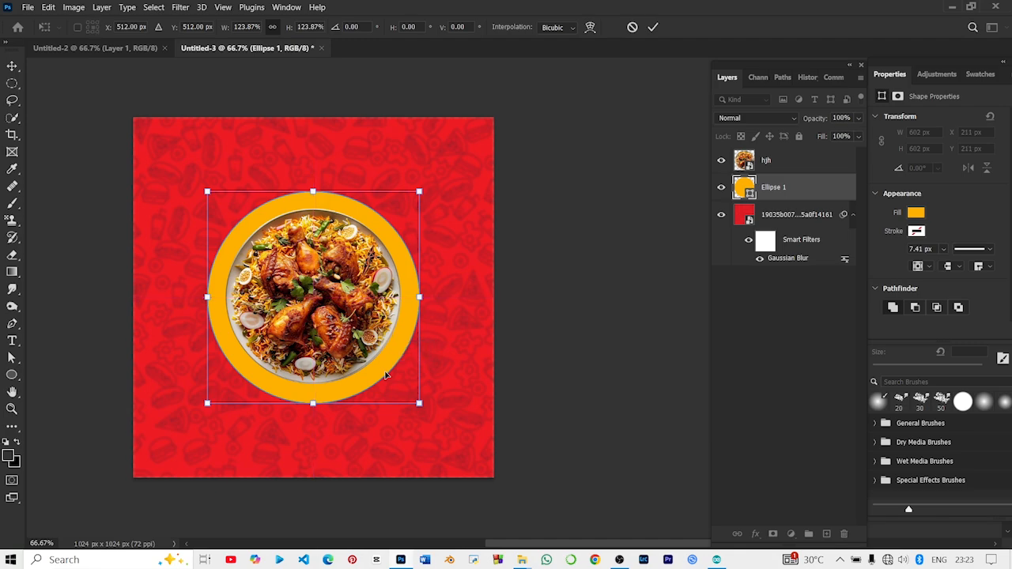
click(653, 27)
click(656, 176)
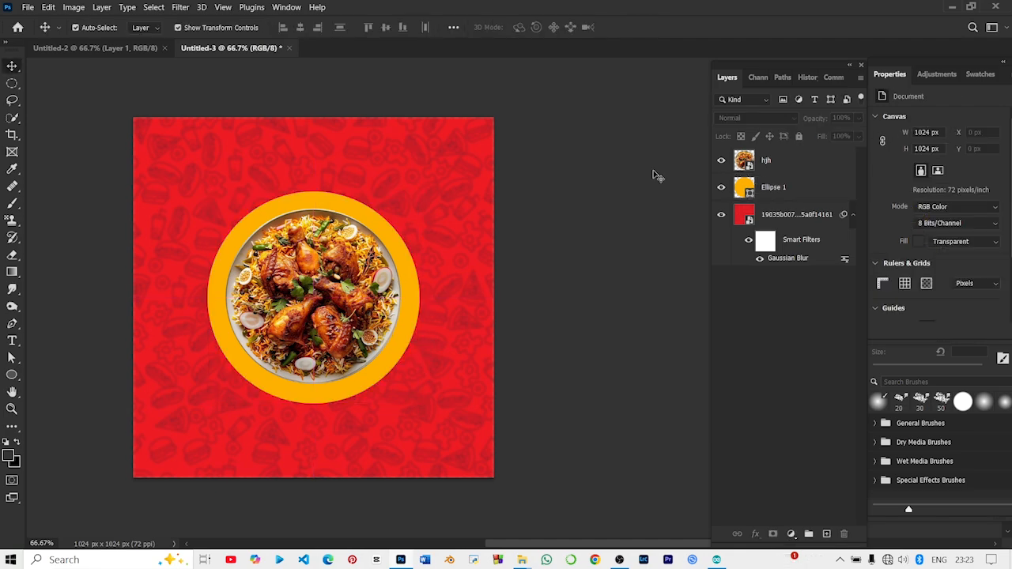
Step: Draw a rectangle about 511 x 83 px above the plate and fully round its corners to about 41 px
click(11, 376)
right_click(12, 375)
click(60, 377)
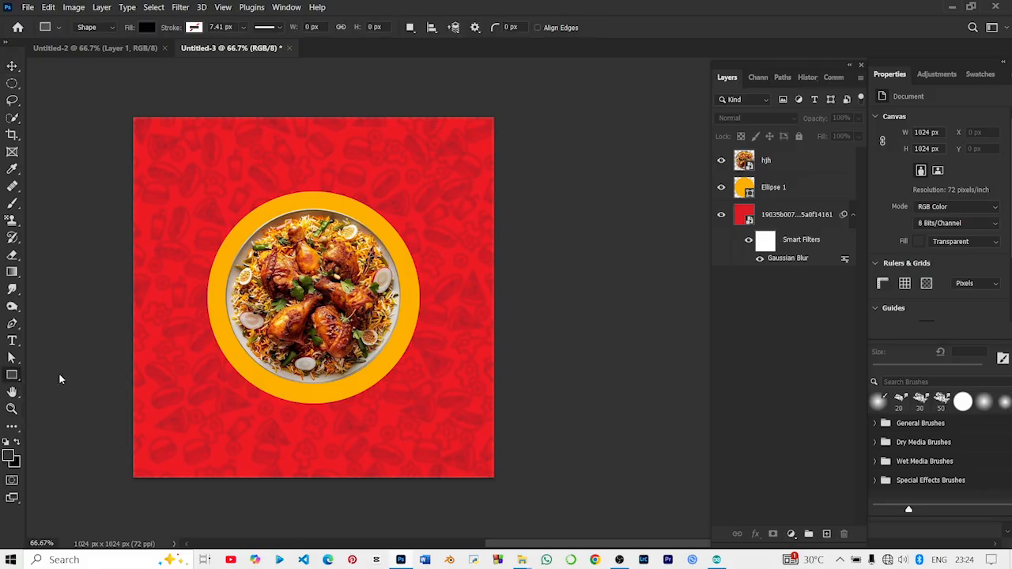
drag(177, 182, 357, 210)
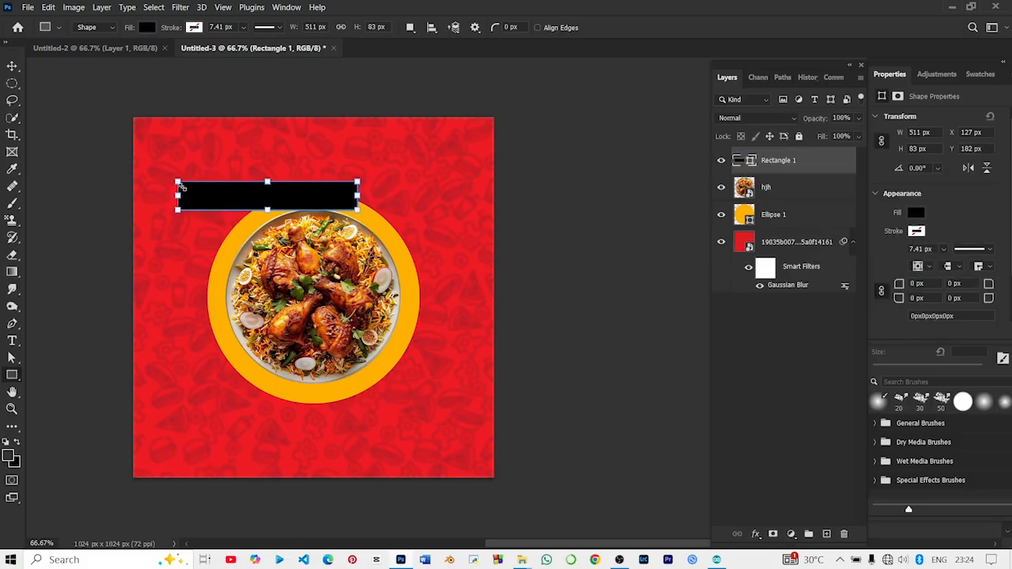
key(ctrl+plus)
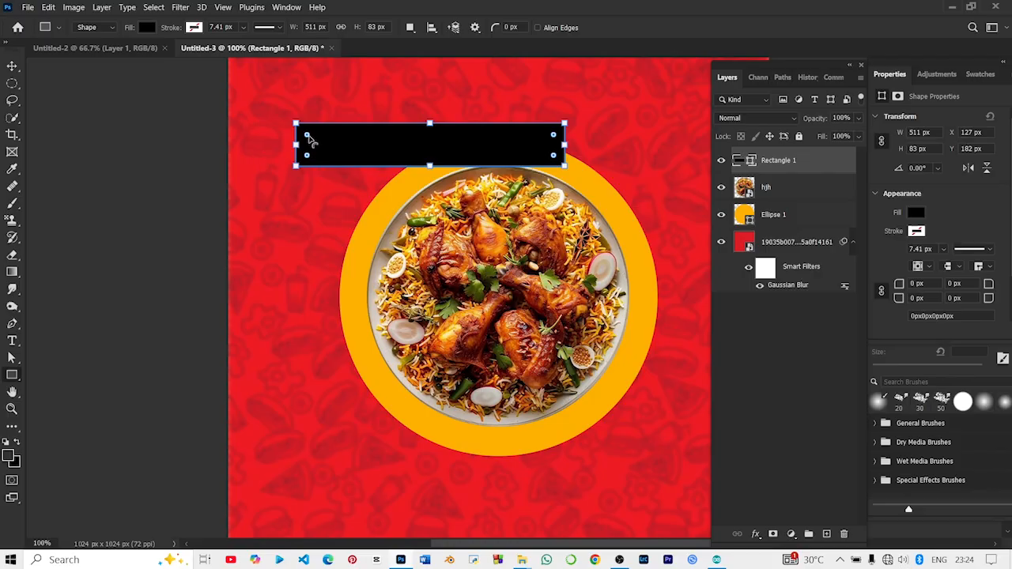
drag(306, 155, 319, 145)
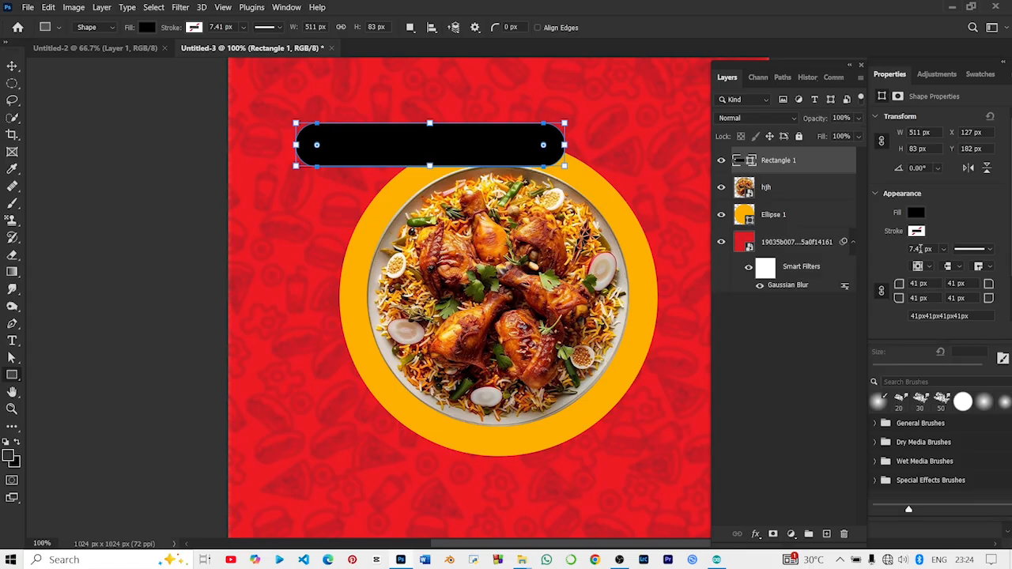
Step: Fill the rounded bar with light pink ffc8c8
click(915, 213)
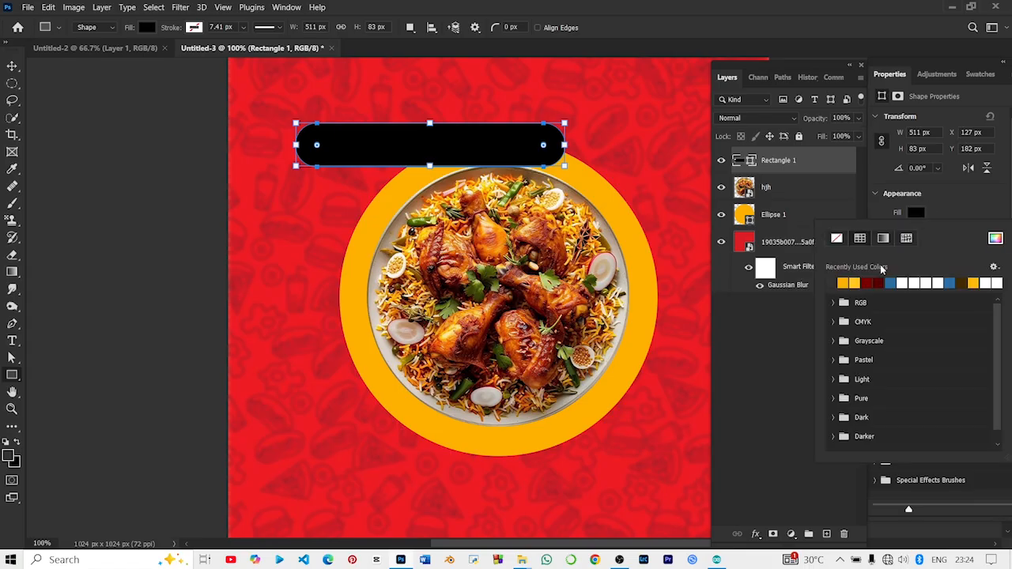
click(996, 238)
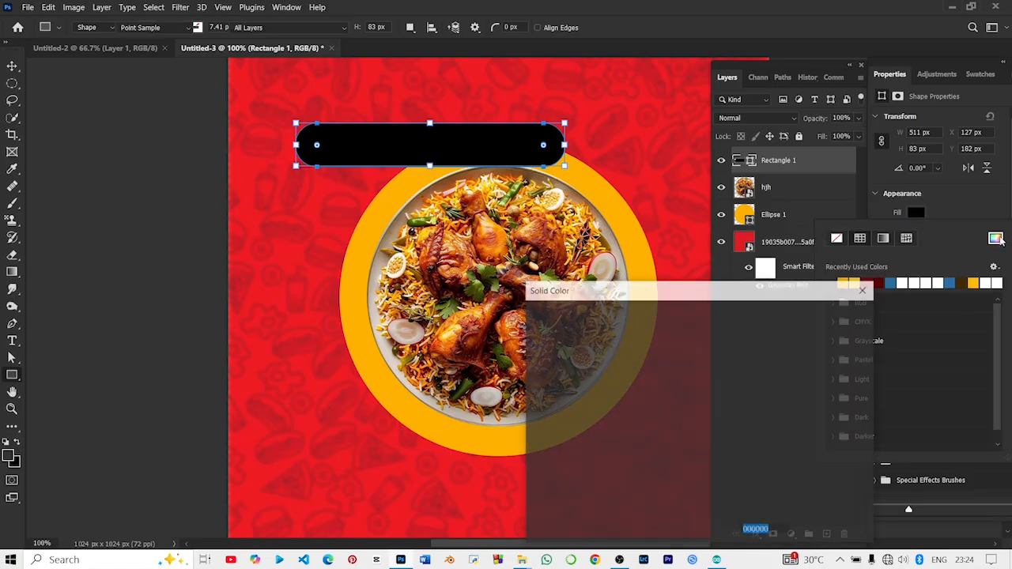
drag(546, 342, 586, 312)
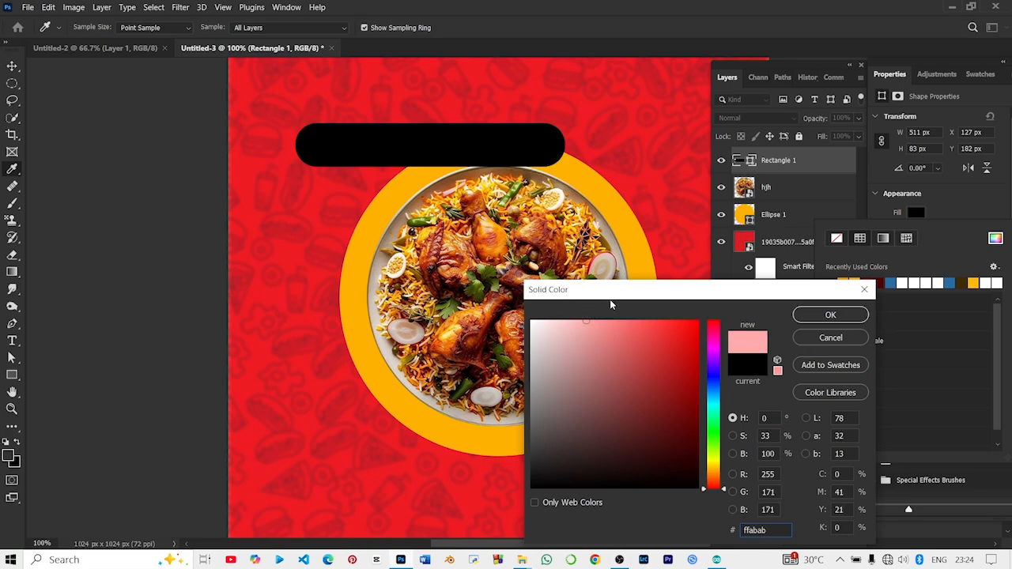
drag(580, 320, 566, 318)
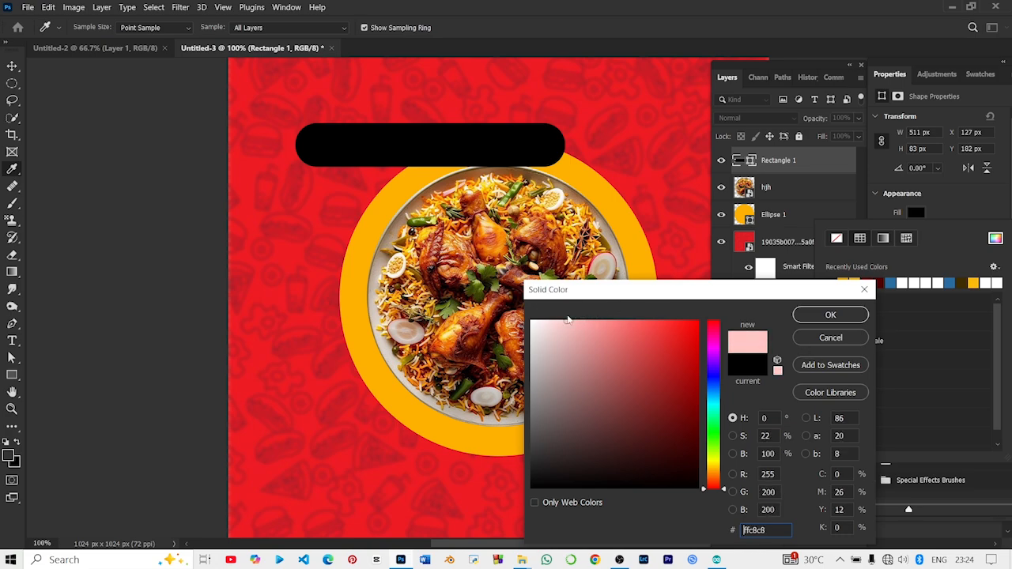
click(810, 315)
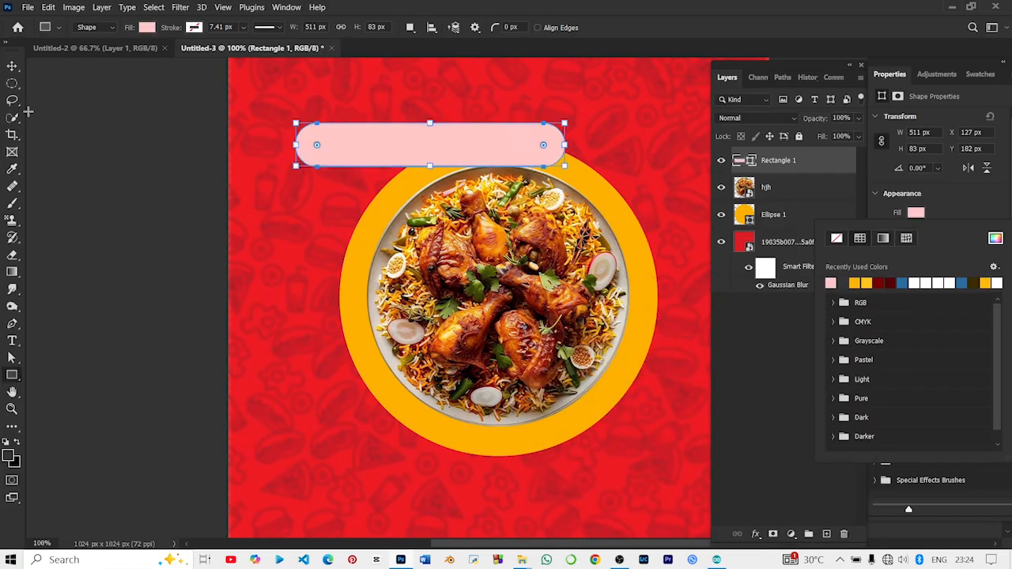
Step: Move the pink bar over the plate's upper left, scale it to about 109% wide and 123% high, and rotate it about 1.9°
click(11, 66)
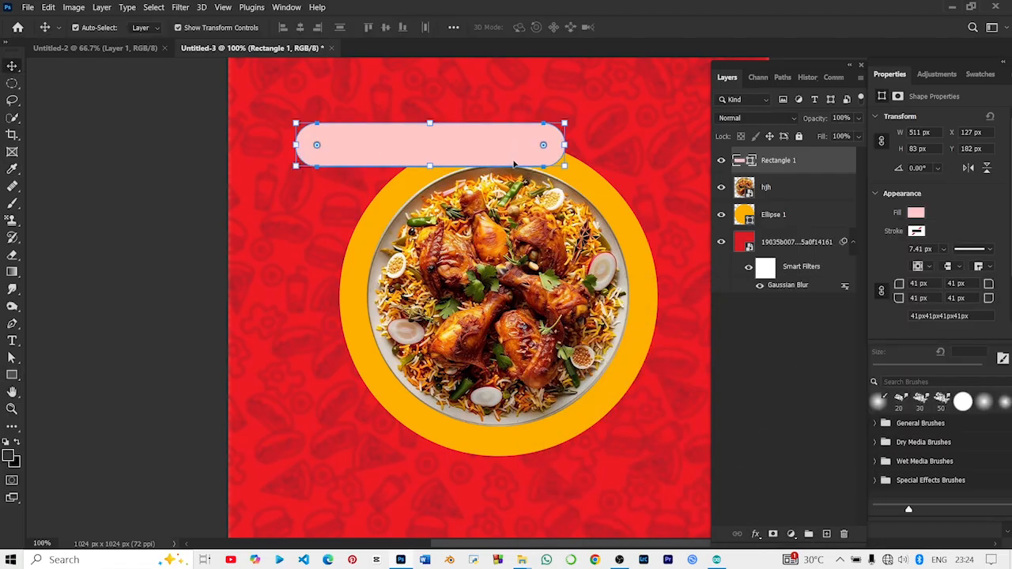
drag(514, 164, 494, 244)
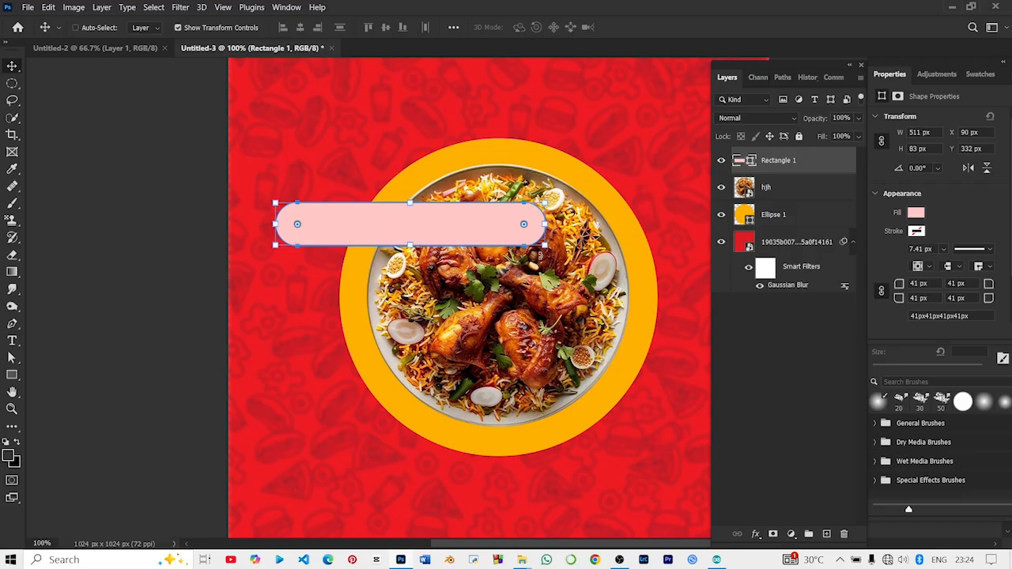
key(ctrl+minus)
key(ctrl+minus)
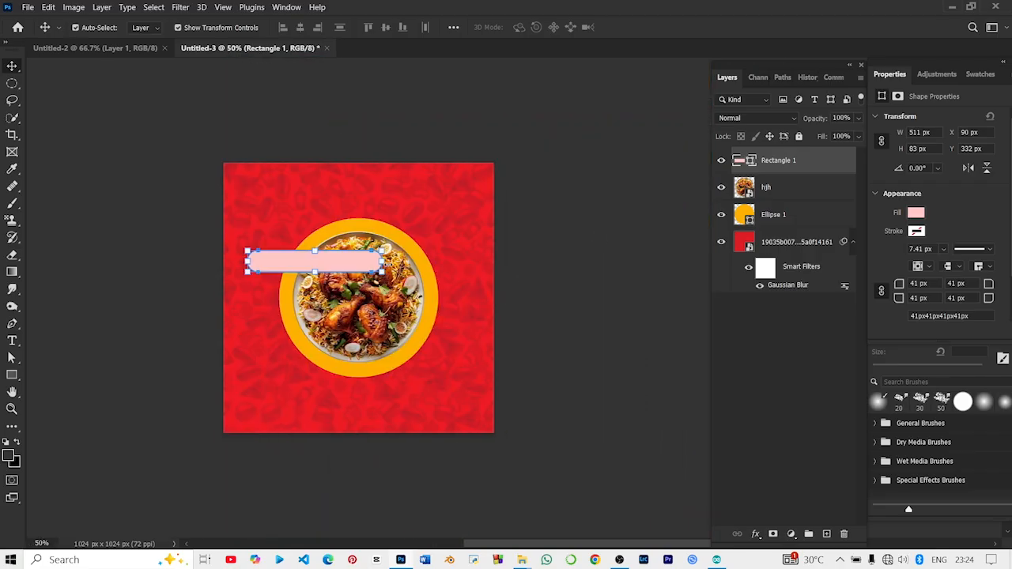
key(ctrl+t)
mouse_move(411, 254)
mouse_down()
mouse_move(410, 267)
mouse_move(408, 257)
mouse_up()
drag(317, 249, 356, 255)
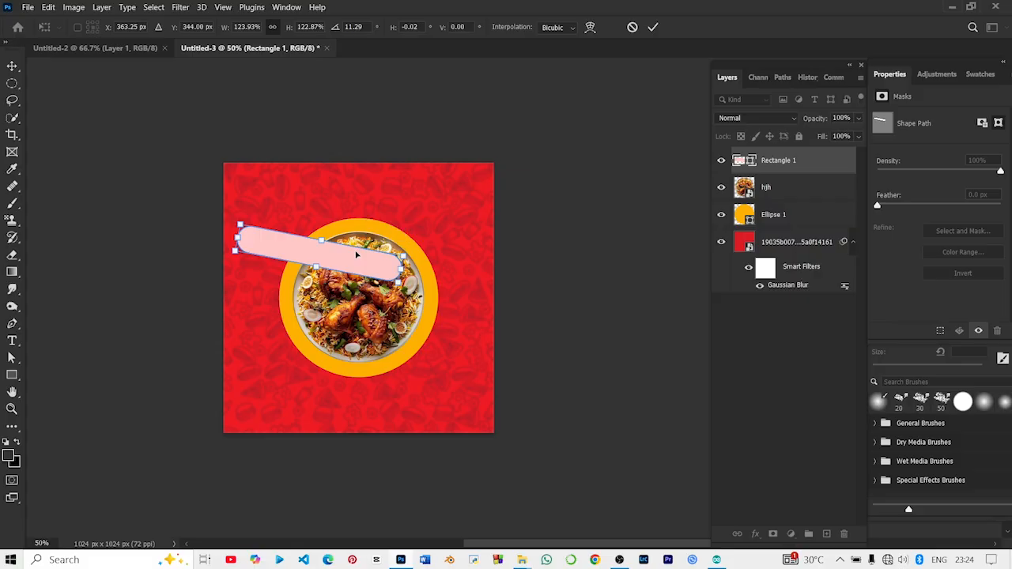
drag(420, 266, 380, 255)
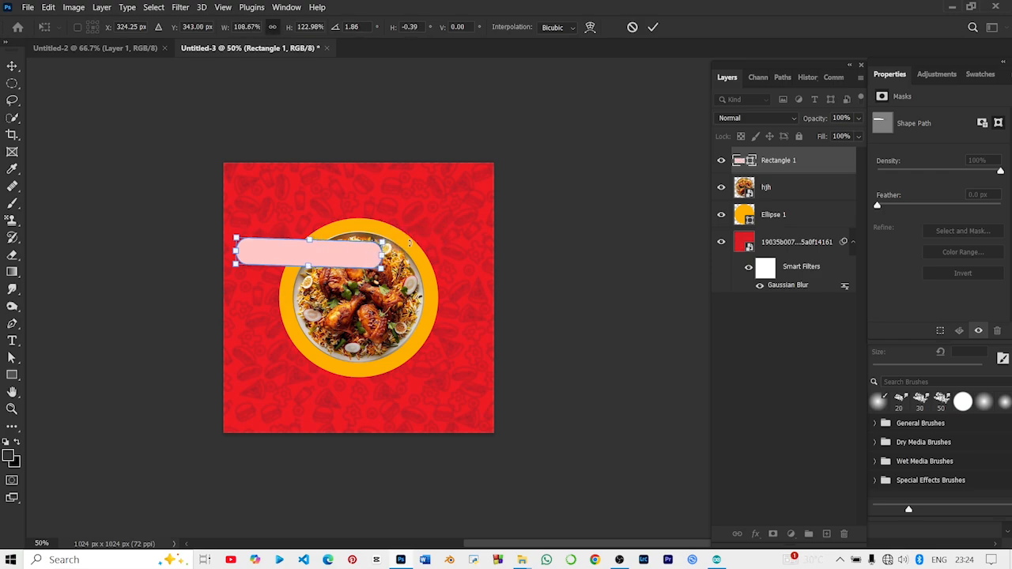
key(Return)
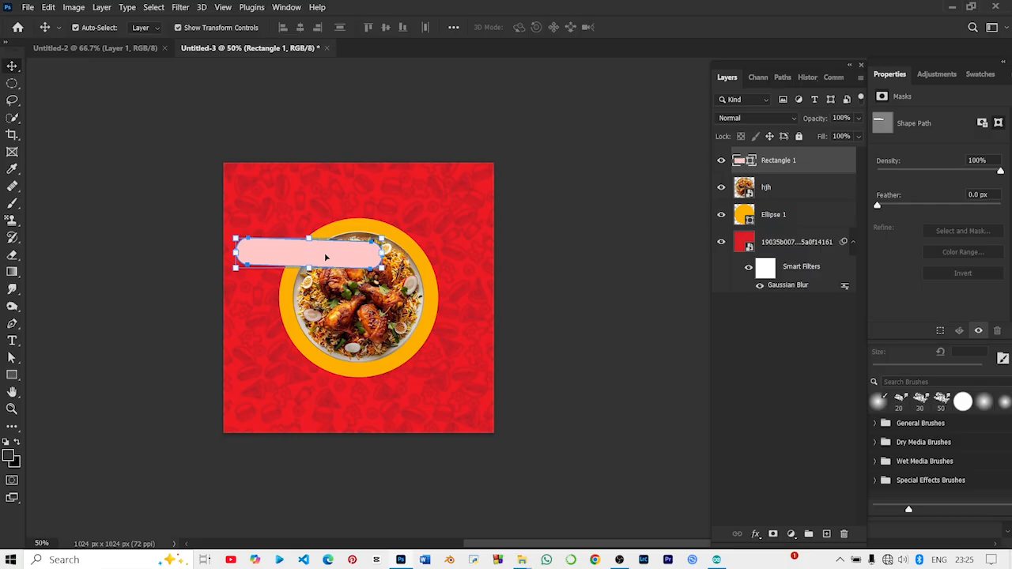
Step: Duplicate the pink bar into three stacked rows with one bar on each side of the plate, nudging the upper right copy upward
drag(325, 256, 443, 257)
key(Up)
key(Up)
key(Up)
key(Up)
key(Up)
key(Up)
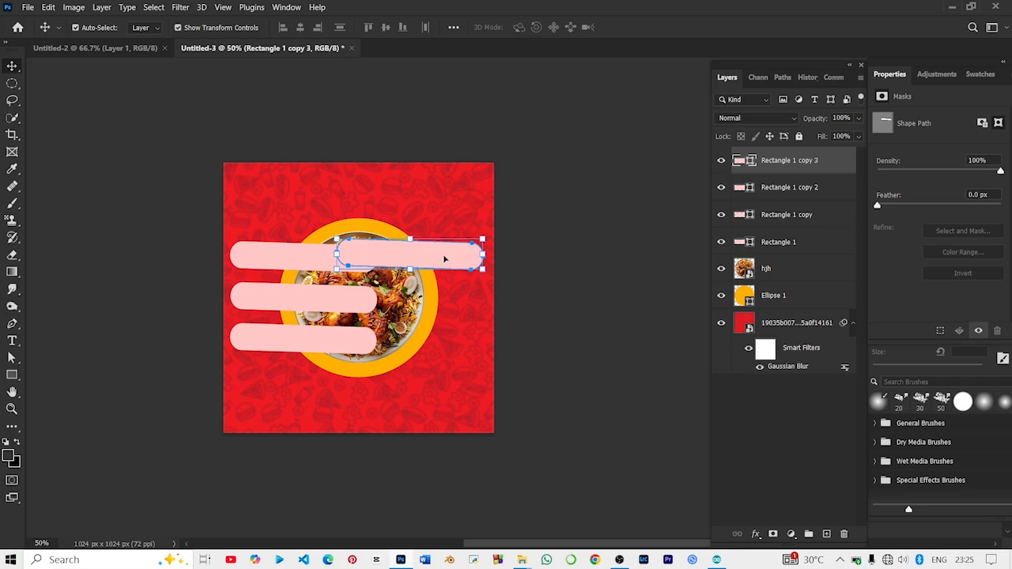
key(Up)
key(Up)
key(Up)
key(Up)
key(Up)
key(Up)
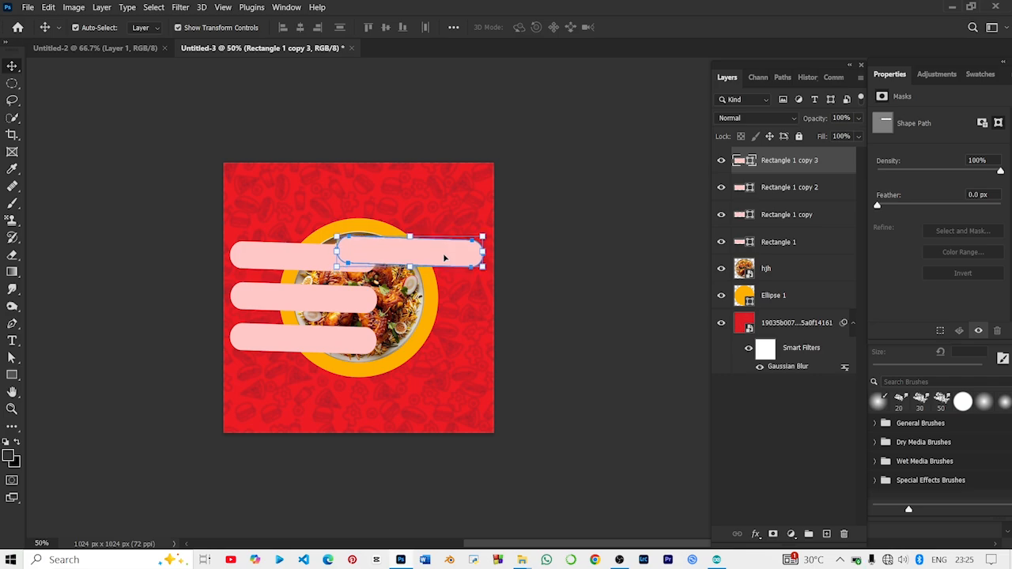
drag(444, 258, 437, 350)
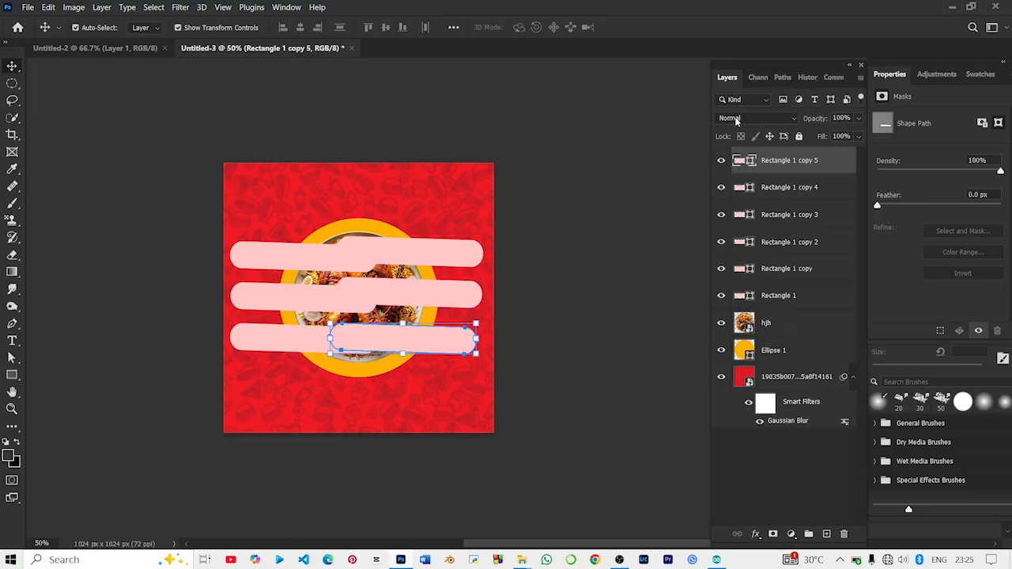
Step: Move all six pink bar layers beneath the plate layer and group them
shift+click(785, 296)
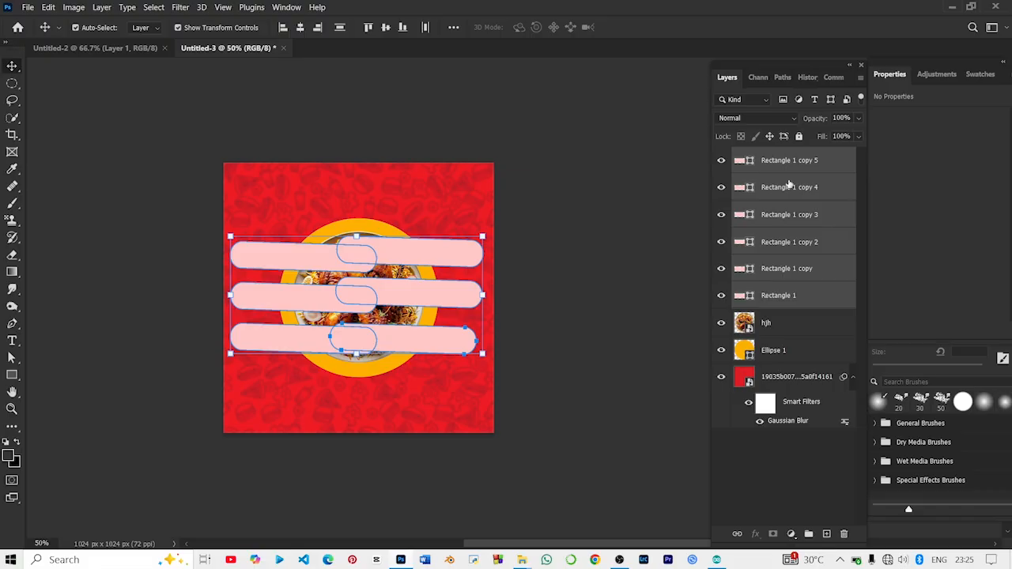
drag(788, 183, 786, 342)
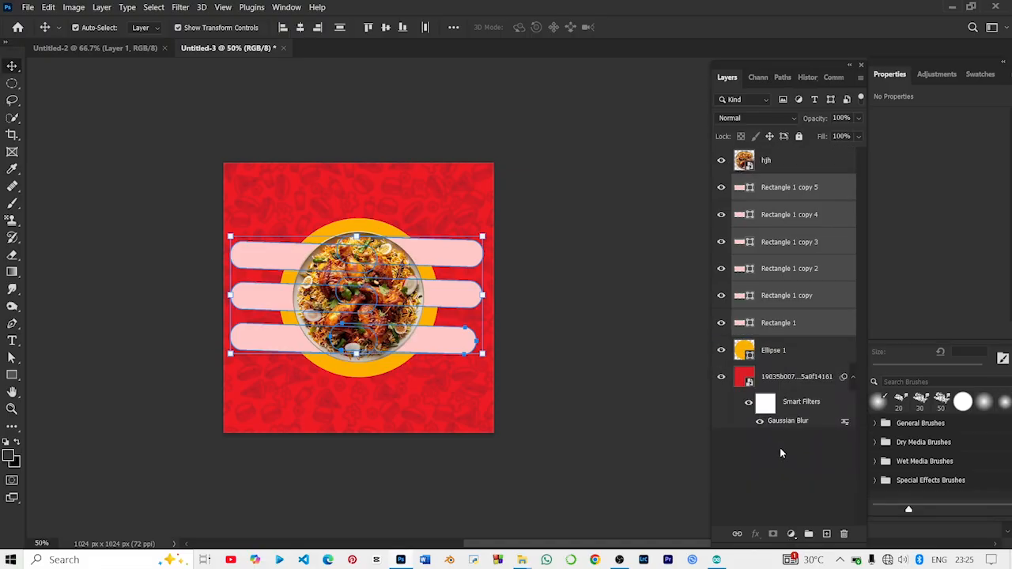
click(810, 533)
click(582, 251)
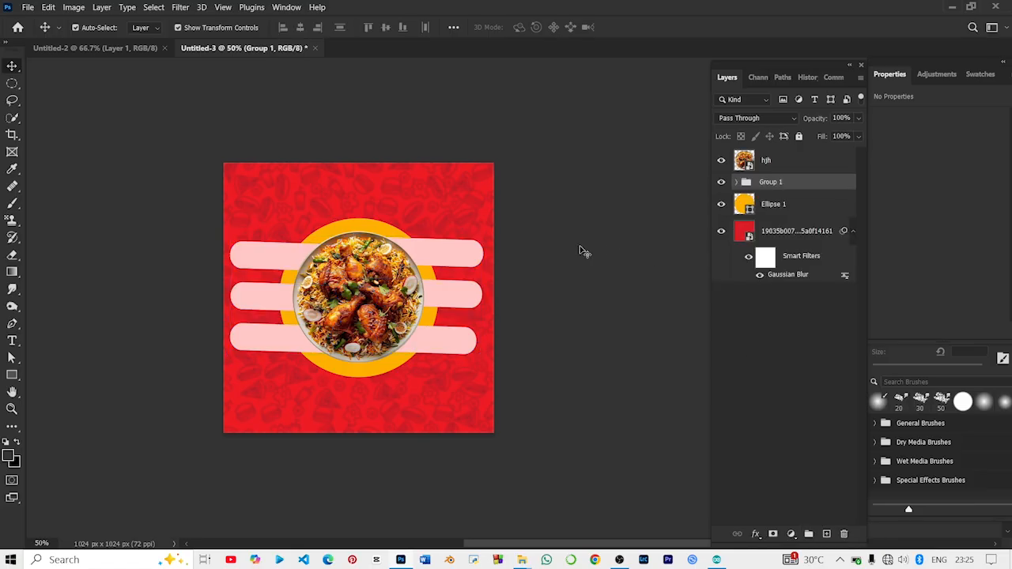
Step: Select all six pink bars and rotate them together clockwise so they slope down to the right behind the plate
click(477, 253)
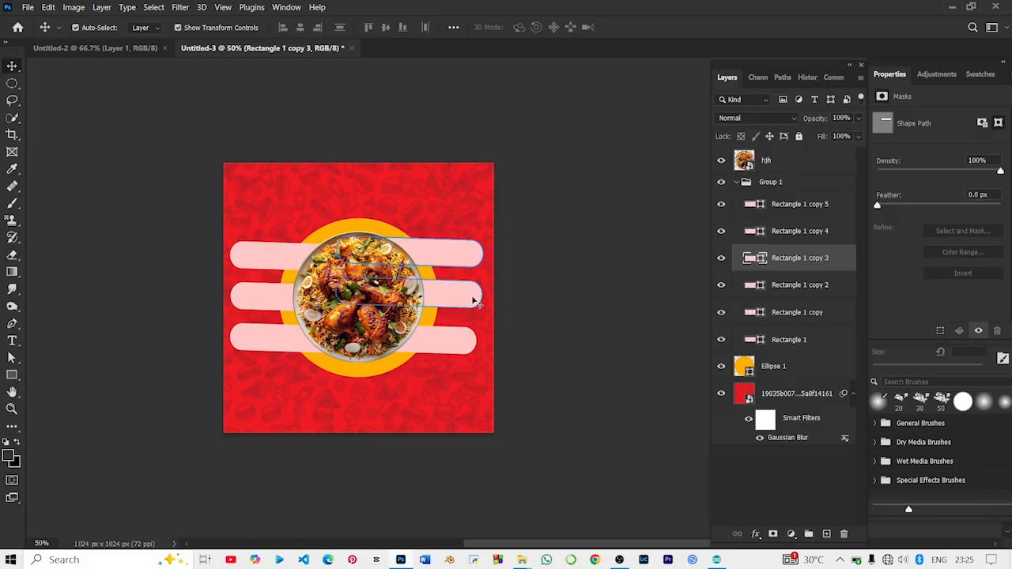
shift+click(478, 301)
shift+click(467, 339)
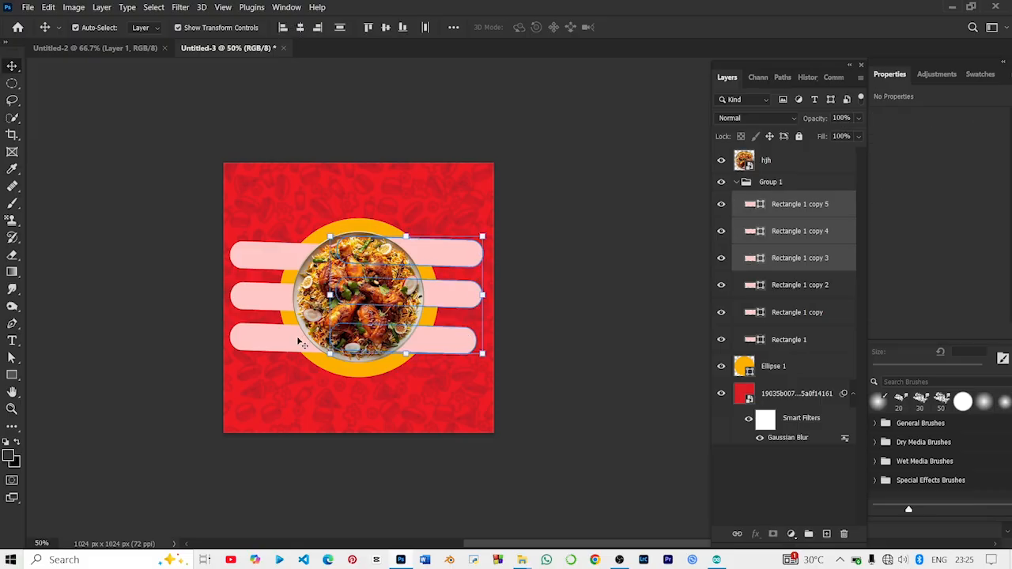
shift+click(301, 344)
shift+click(273, 276)
shift+click(273, 291)
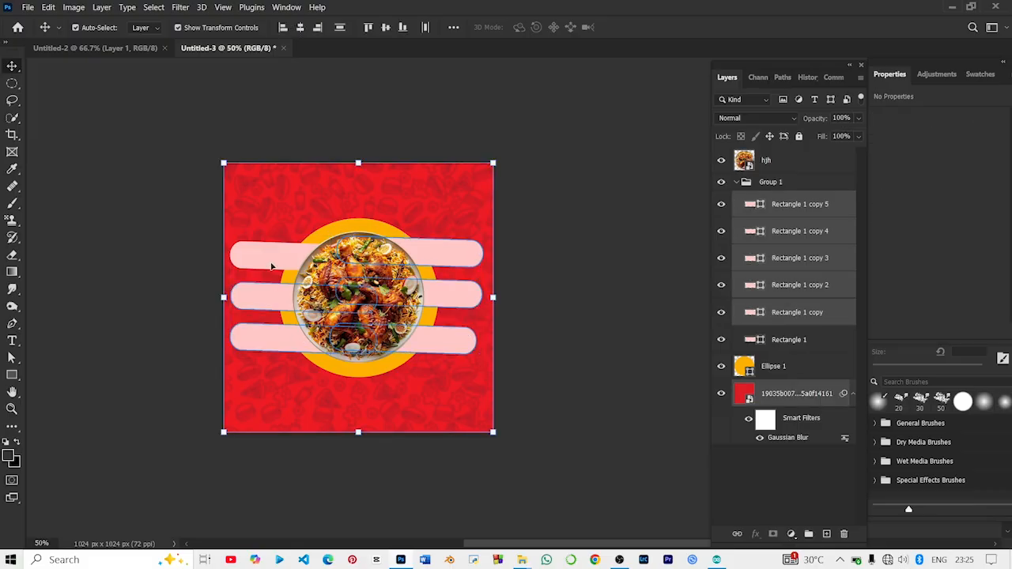
shift+click(271, 267)
shift+click(324, 218)
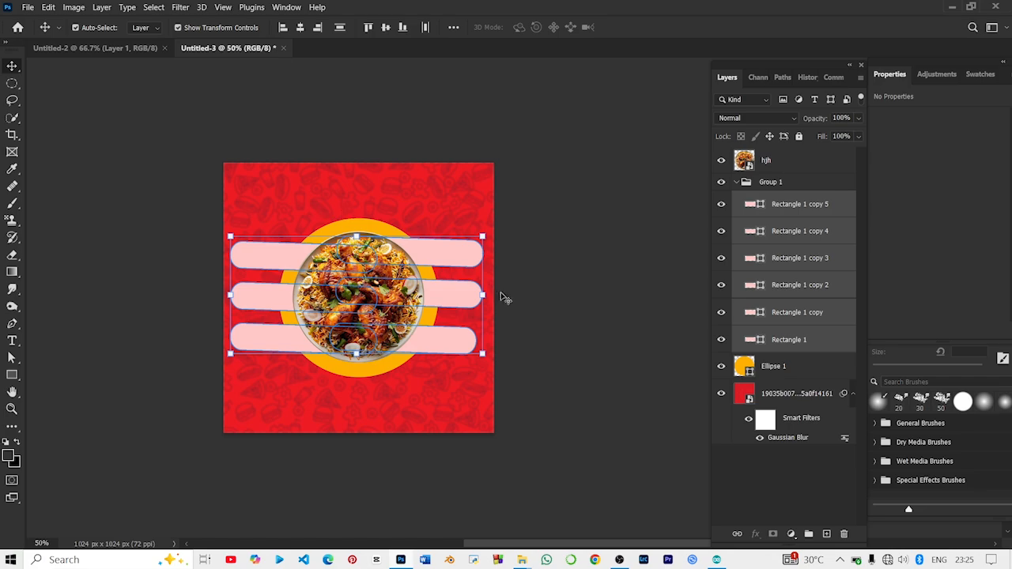
drag(492, 295, 462, 308)
key(Return)
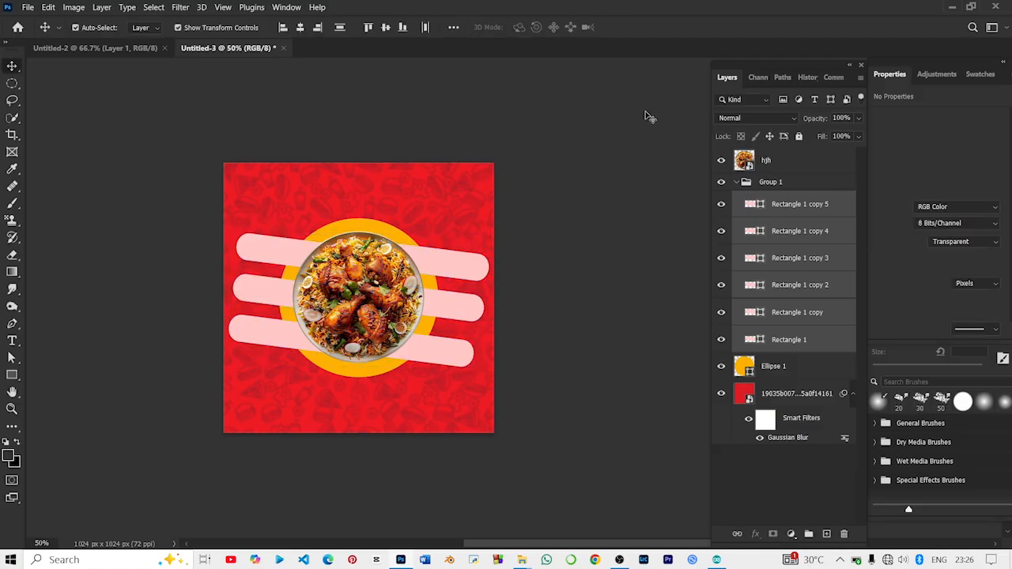
click(645, 115)
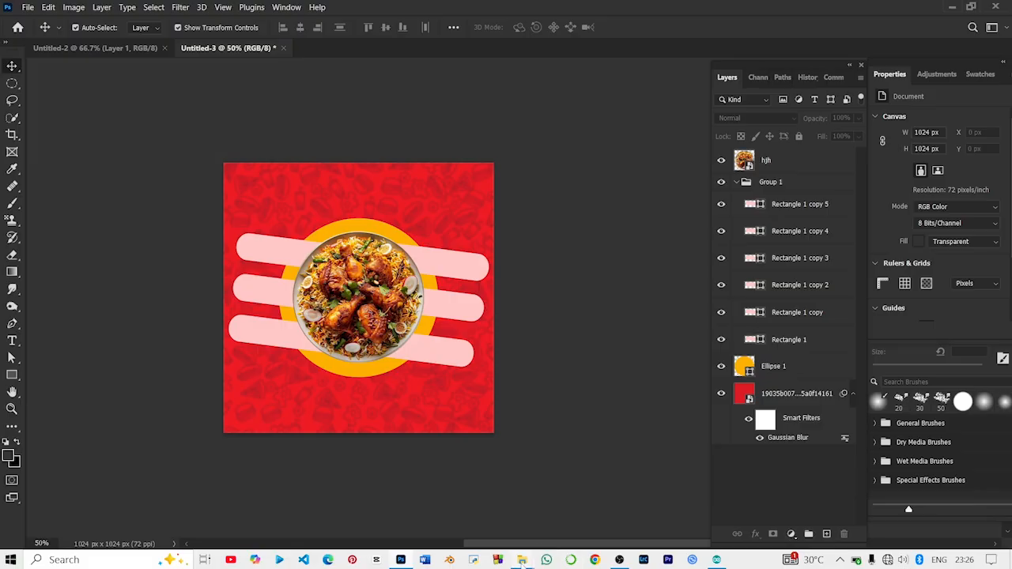
Step: Bring the five dish images UntitJ1, Untitjbkljbl, Untitledhgv, Untitlekanpng and Untitlen from the Camera Roll folder into the flyer document
mouse_move(521, 560)
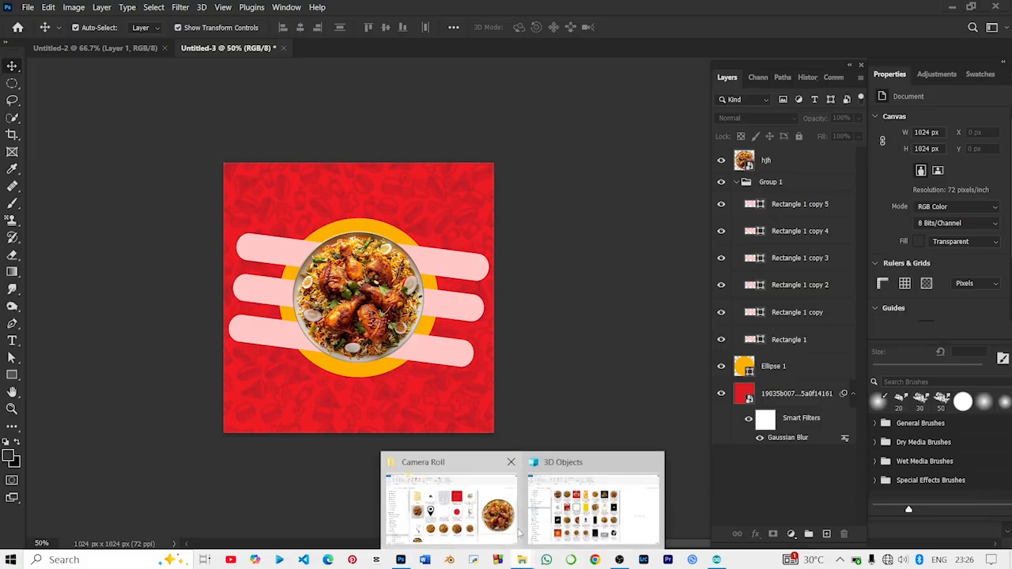
click(477, 520)
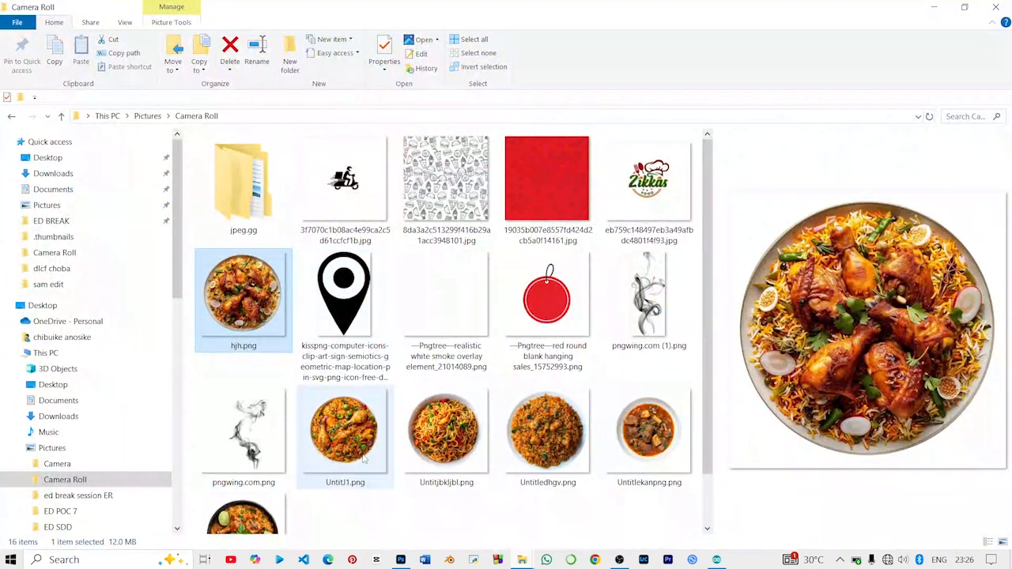
click(381, 436)
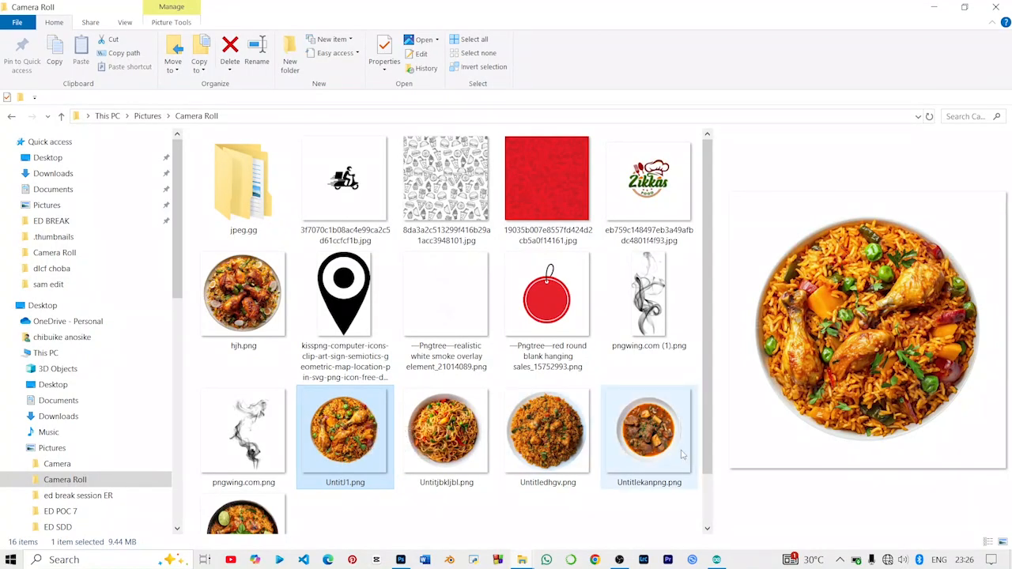
scroll(706, 459, down, 1)
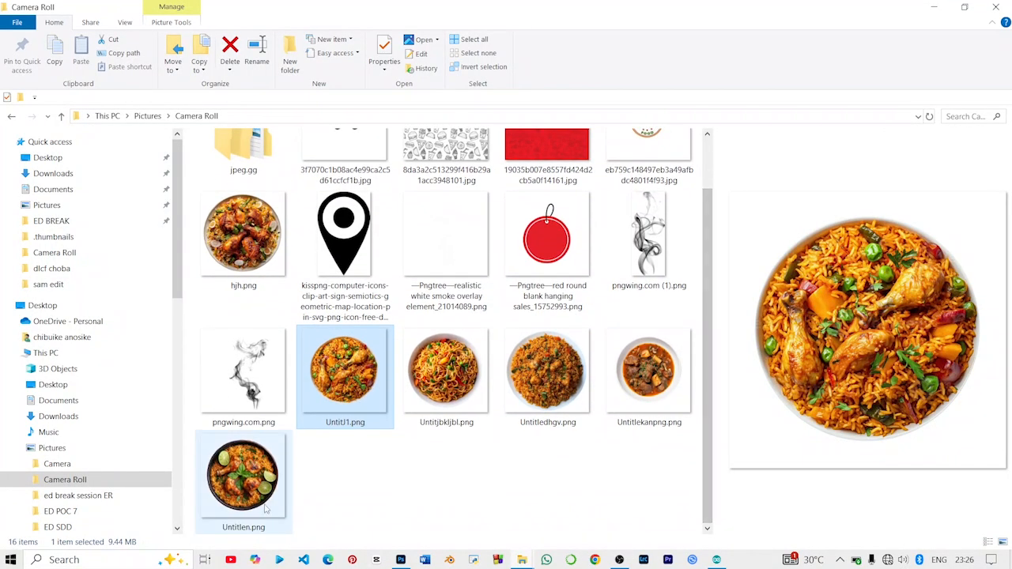
shift+click(263, 508)
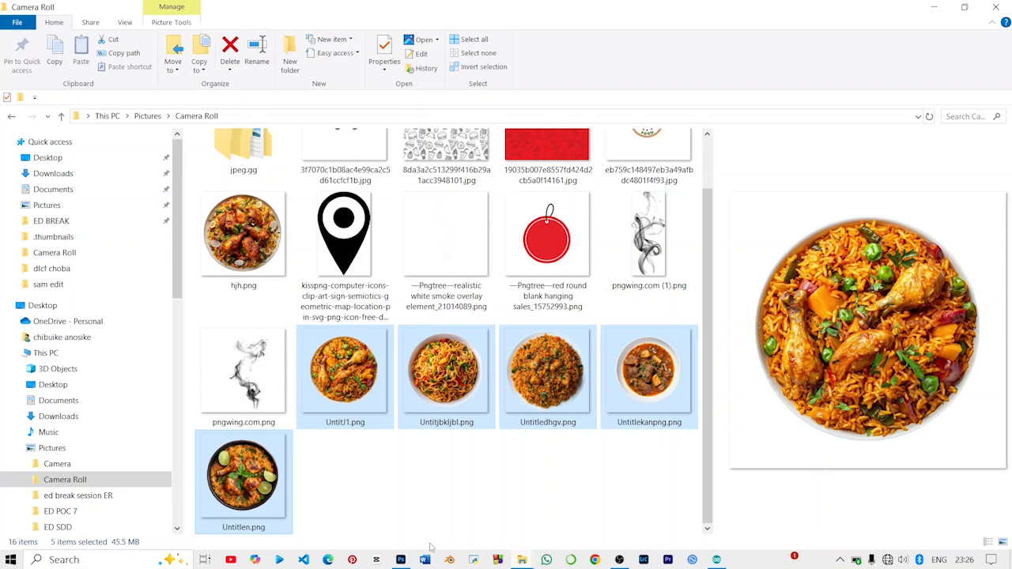
drag(430, 547, 372, 348)
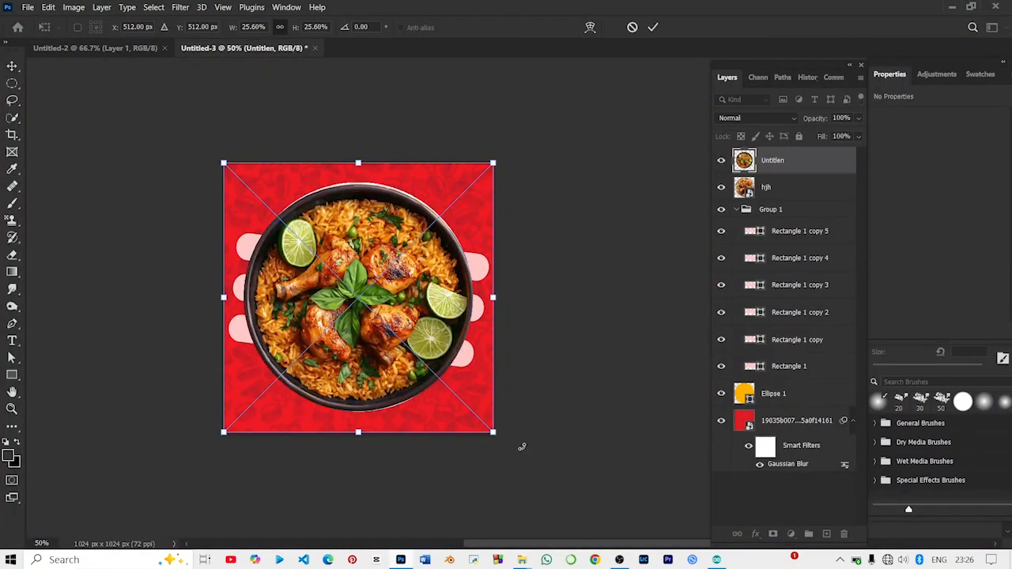
Step: Scale the Untitlen dish to about 4.5% and place it on the left end of the top pink bar, at about X 110, Y 315 px
drag(494, 298, 252, 239)
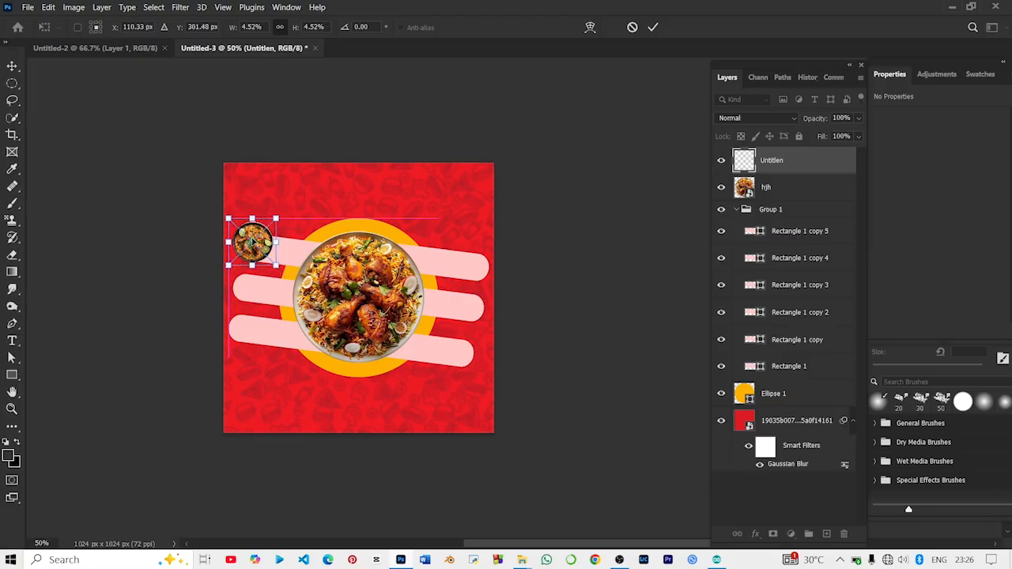
key(Down)
key(Down)
key(Down)
key(Down)
key(Down)
key(Down)
key(Down)
key(Down)
key(Down)
key(Down)
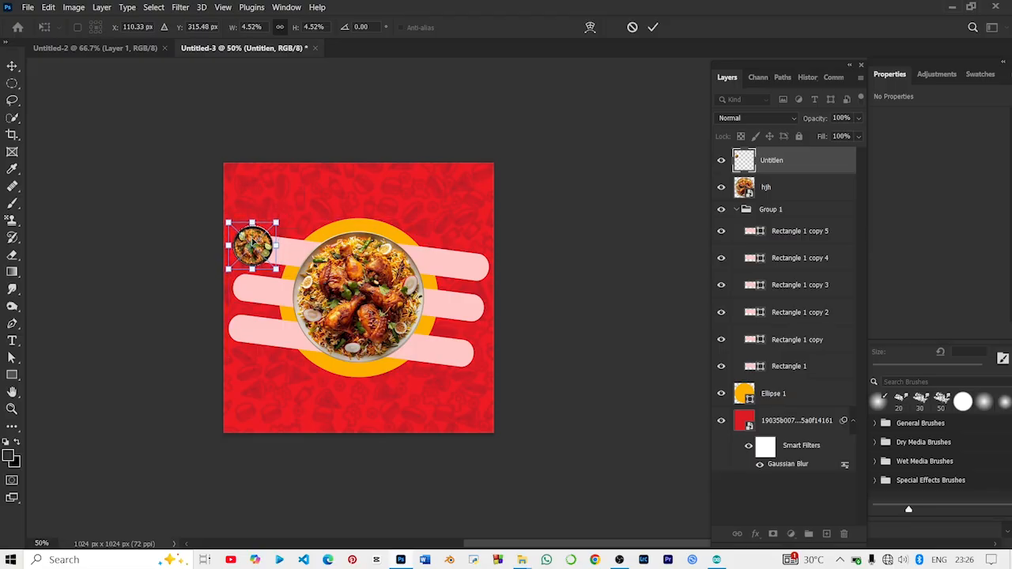
key(Return)
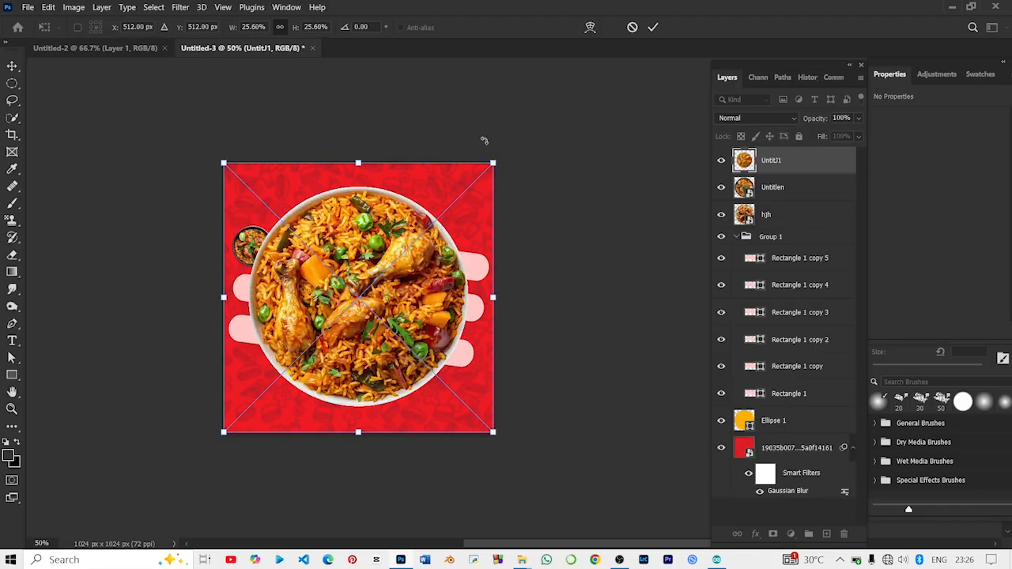
Step: Scale the UntitJ1 dish to about 4.45% and fit it onto the left end of the middle pink bar
drag(492, 161, 234, 352)
drag(248, 405, 246, 292)
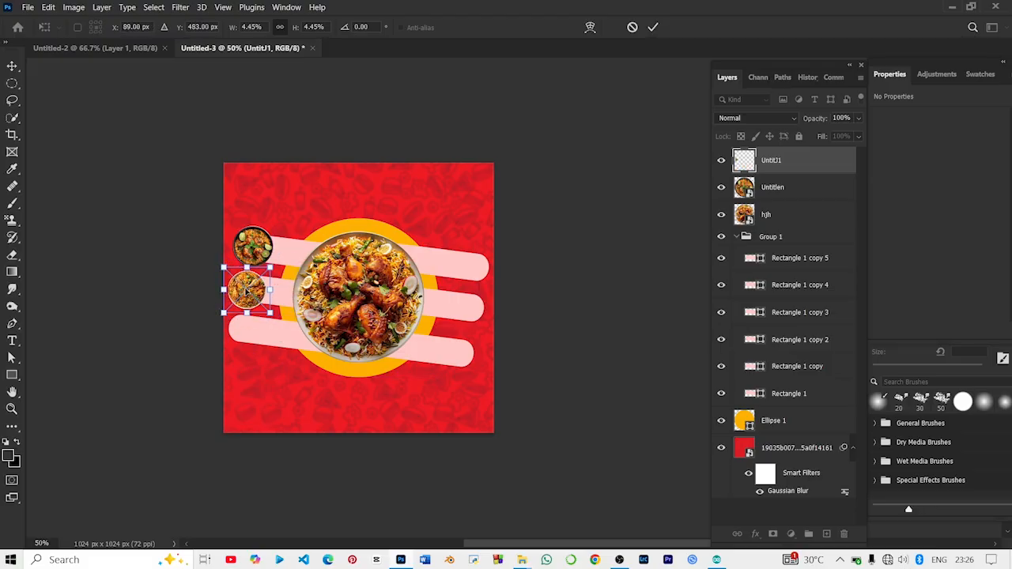
key(Up)
key(Up)
key(Up)
key(Right)
key(Right)
key(Right)
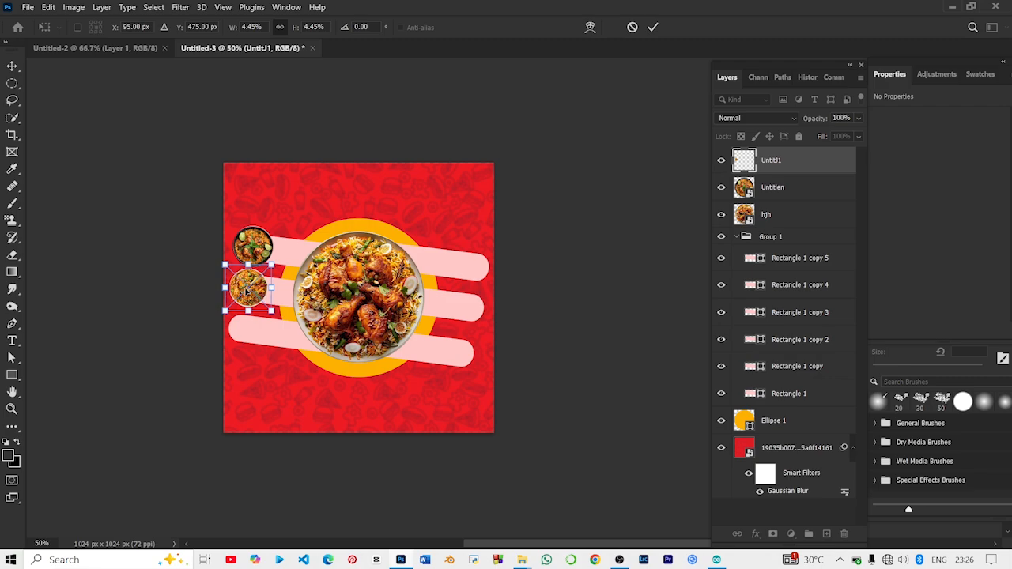
key(Down)
key(Return)
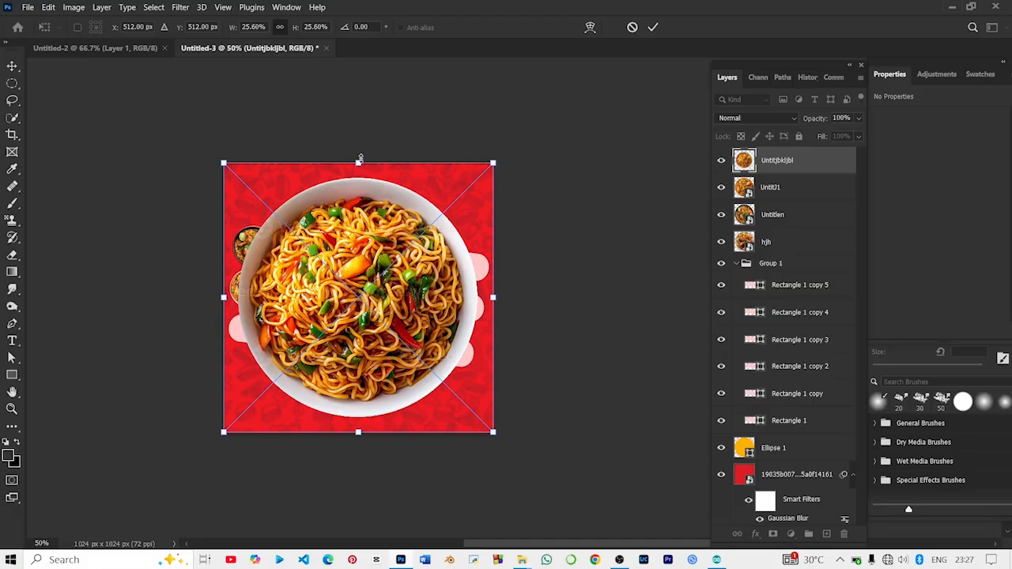
Step: Shrink the noodle dish onto the left end of the bottom bar and the Untitledhgv rice dish onto the right end of the middle bar
drag(360, 159, 244, 336)
key(Return)
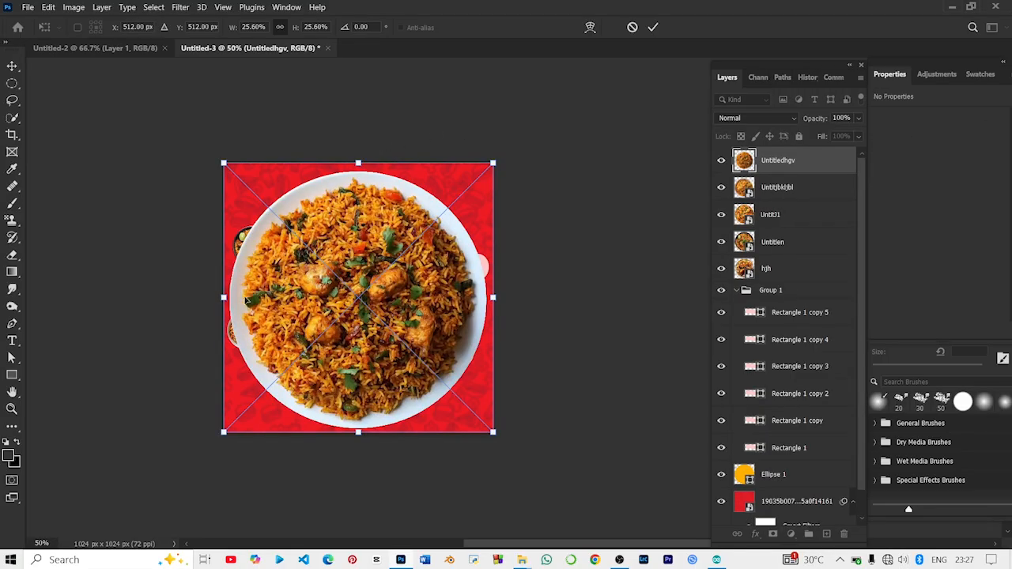
drag(226, 297, 471, 310)
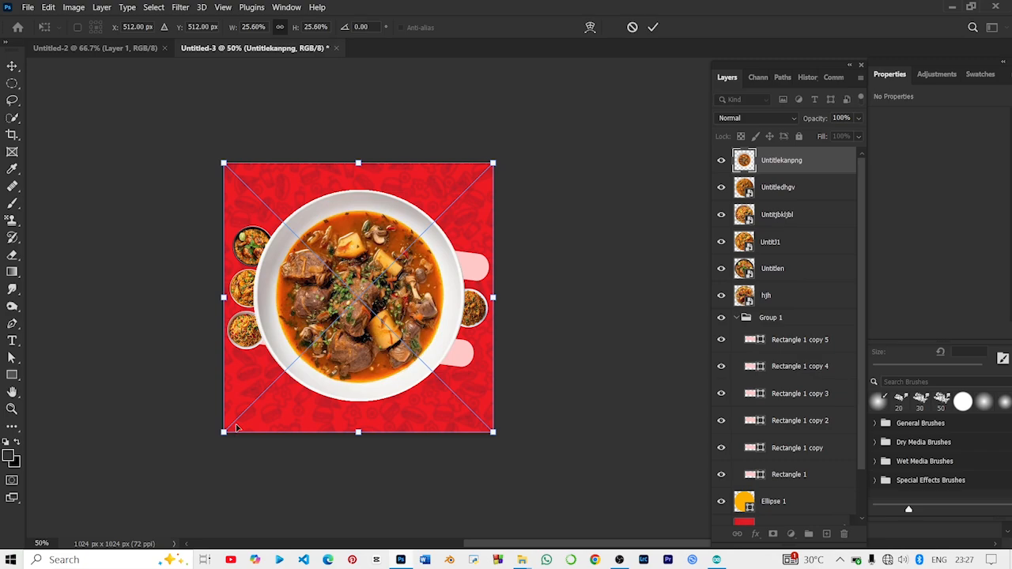
Step: Scale the Untitlekanpng stew bowl to about 4% and place it on the right end of the top pink bar
drag(224, 432, 449, 267)
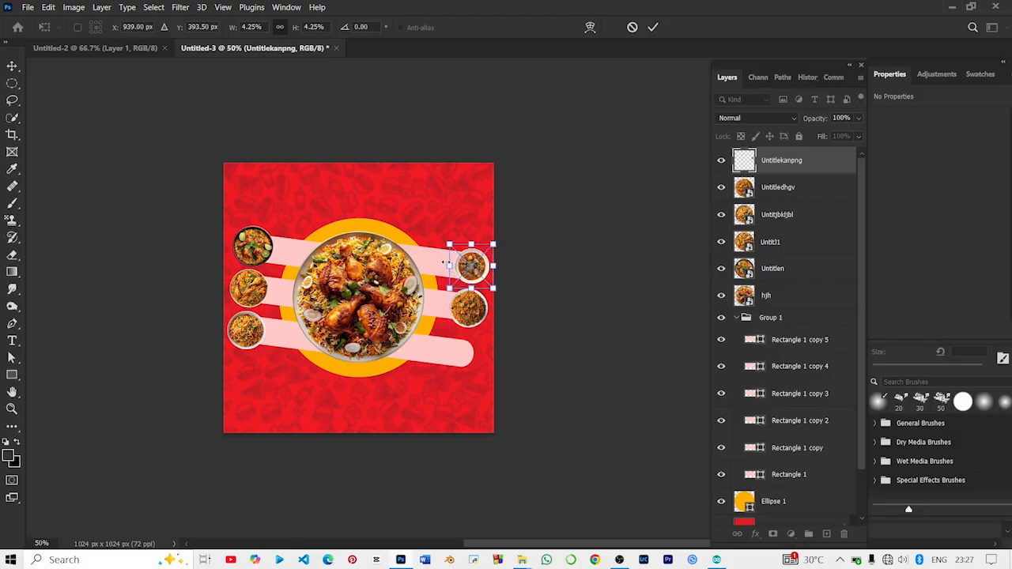
click(448, 268)
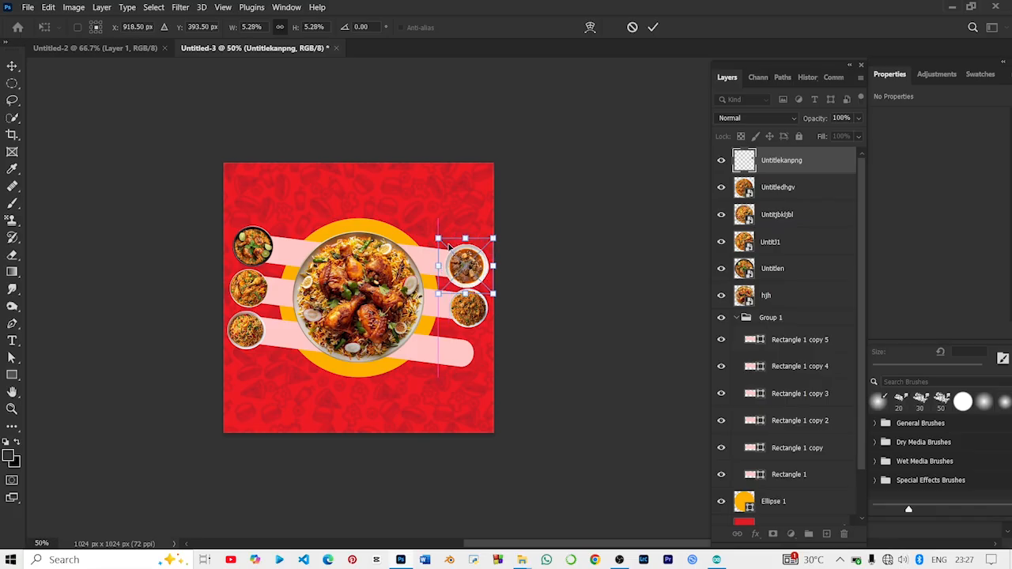
drag(449, 244, 480, 265)
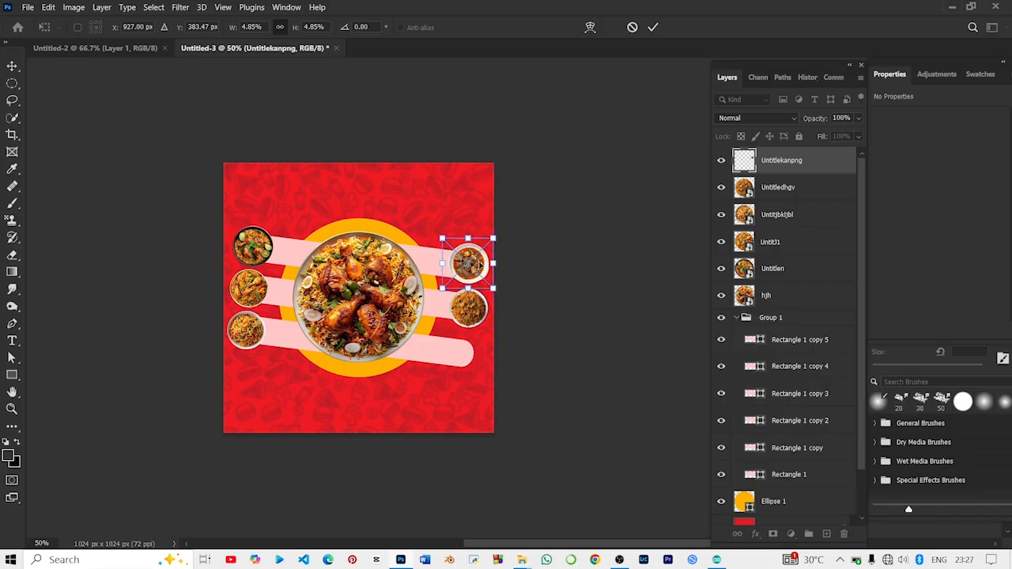
key(Return)
key(Return)
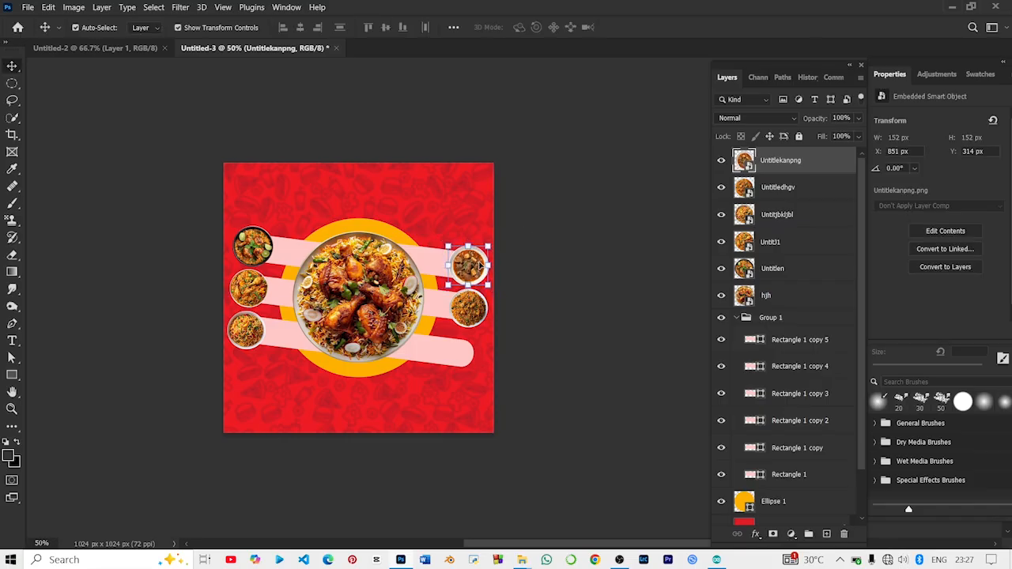
scroll(484, 268, down, 5)
scroll(484, 267, up, 5)
key(Up)
key(Up)
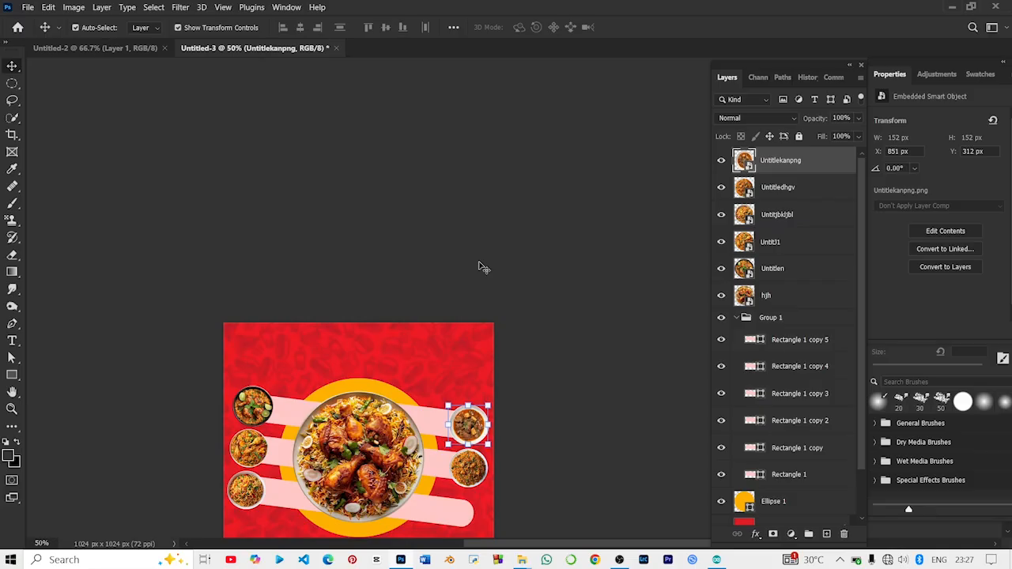
key(Down)
key(Down)
Step: Collapse Group 1 and give the central plate a Multiply drop shadow with 55% opacity, 90° angle, 13 px distance and 54 px size
scroll(483, 268, down, 3)
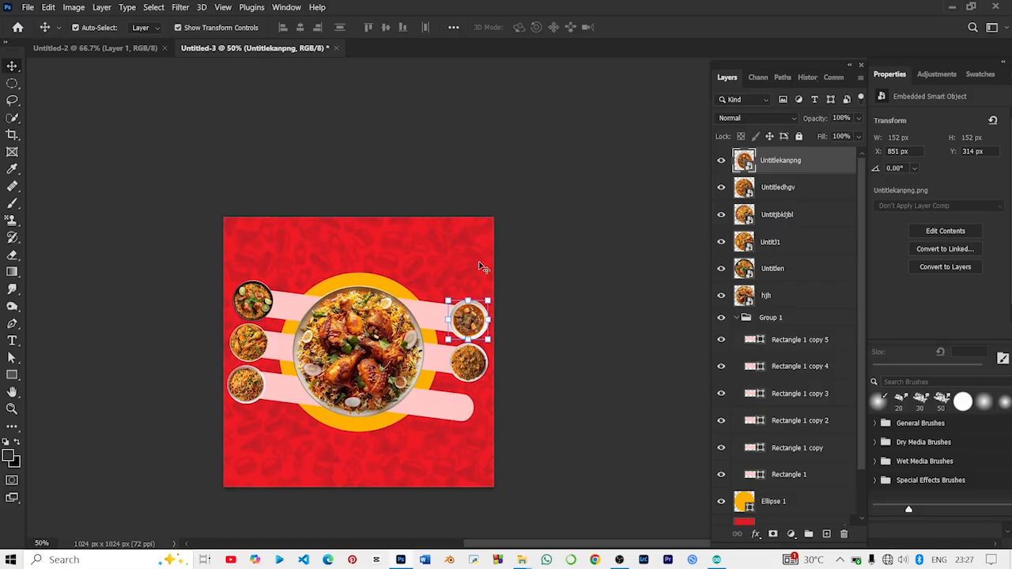
scroll(479, 267, down, 3)
key(ctrl+plus)
scroll(480, 267, up, 1)
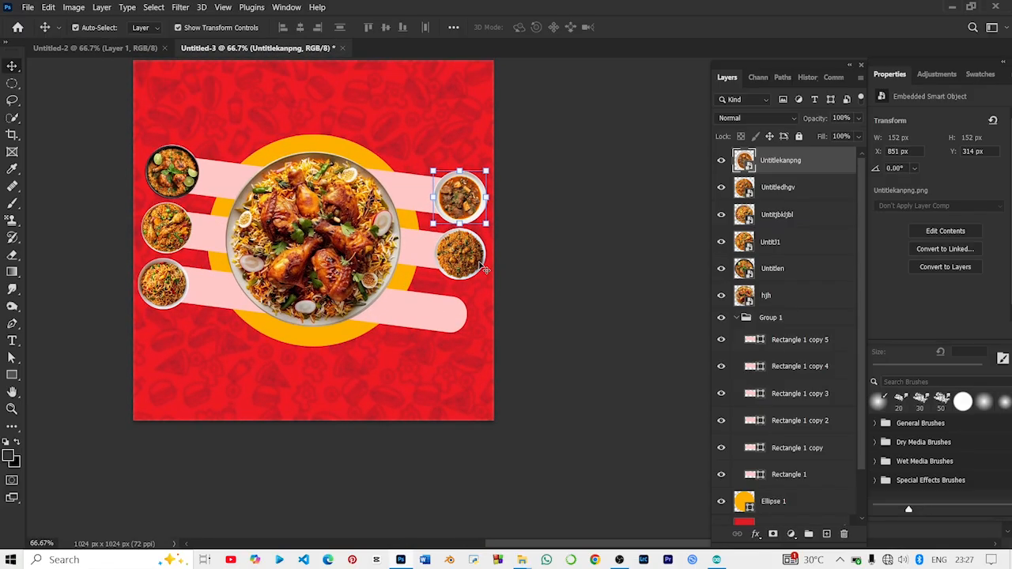
scroll(486, 269, left, 3)
scroll(439, 283, right, 1)
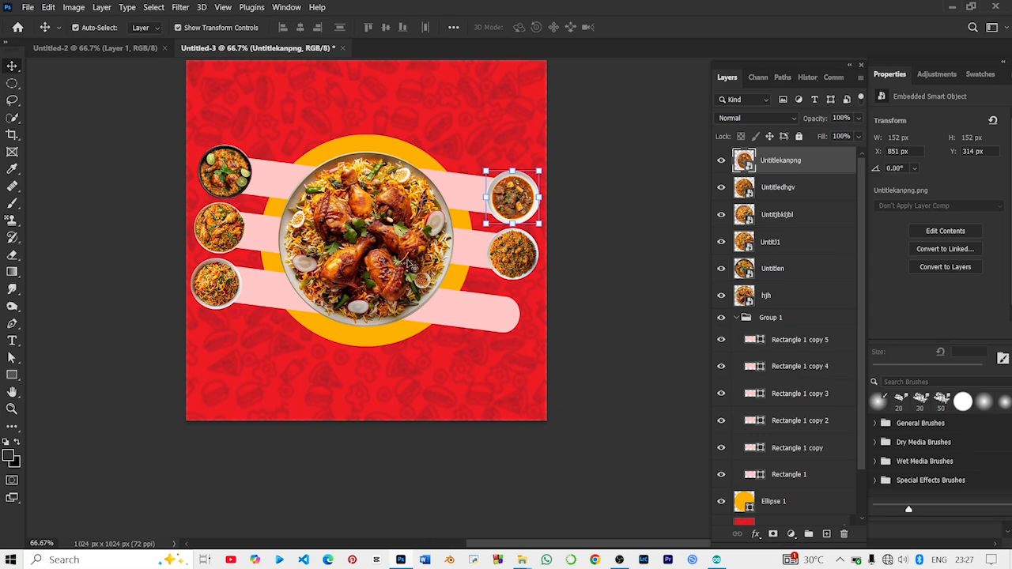
click(440, 283)
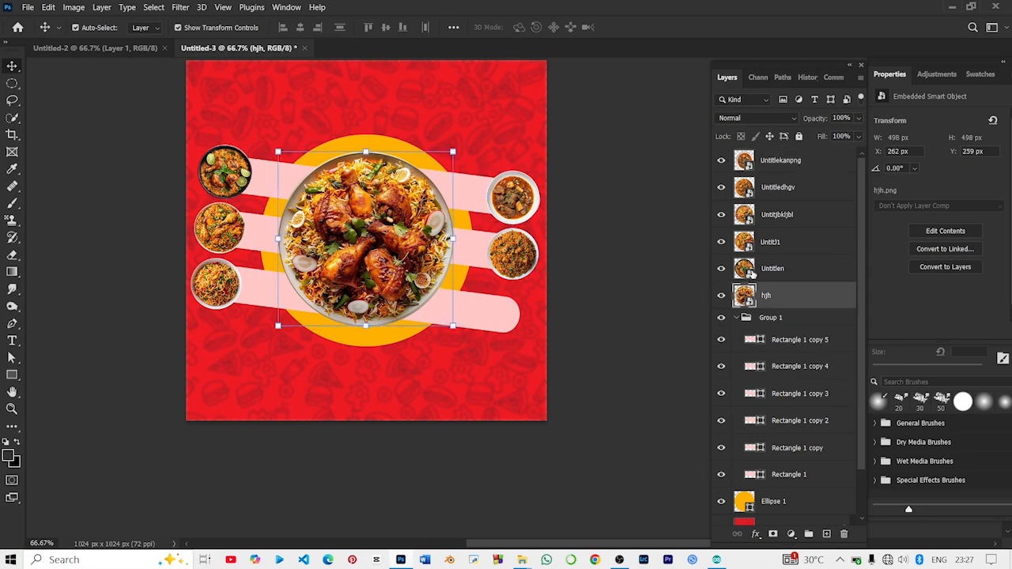
click(738, 317)
click(755, 535)
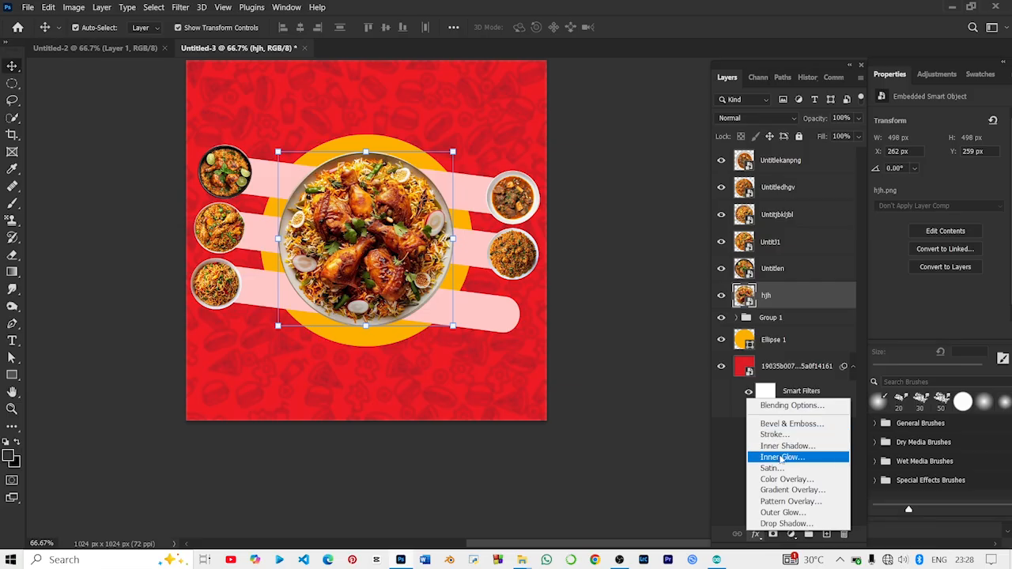
click(785, 525)
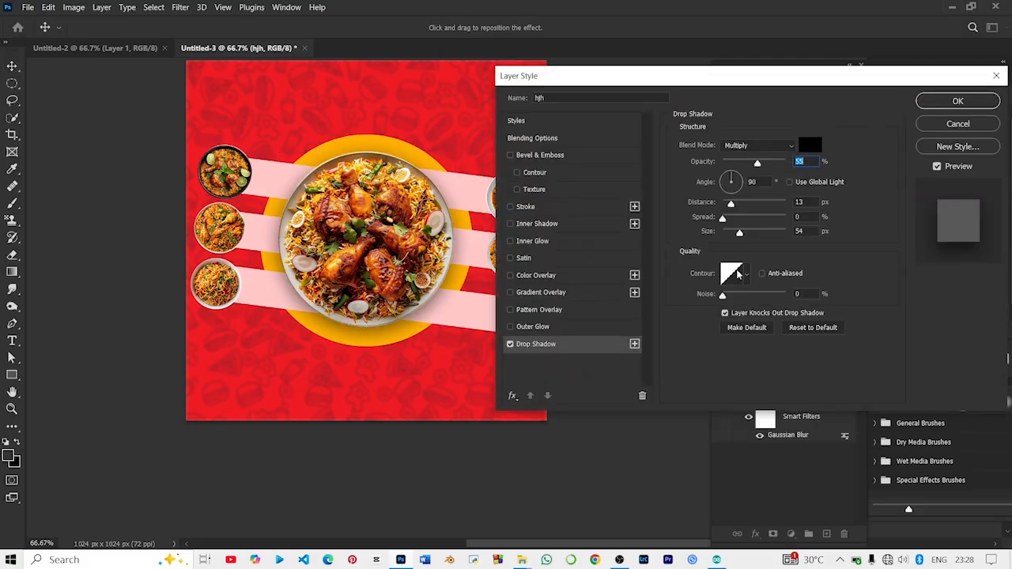
click(954, 101)
Step: Add a drop shadow to the stew bowl with 55% opacity, 90° angle, 13 px distance and 54 px size
click(518, 194)
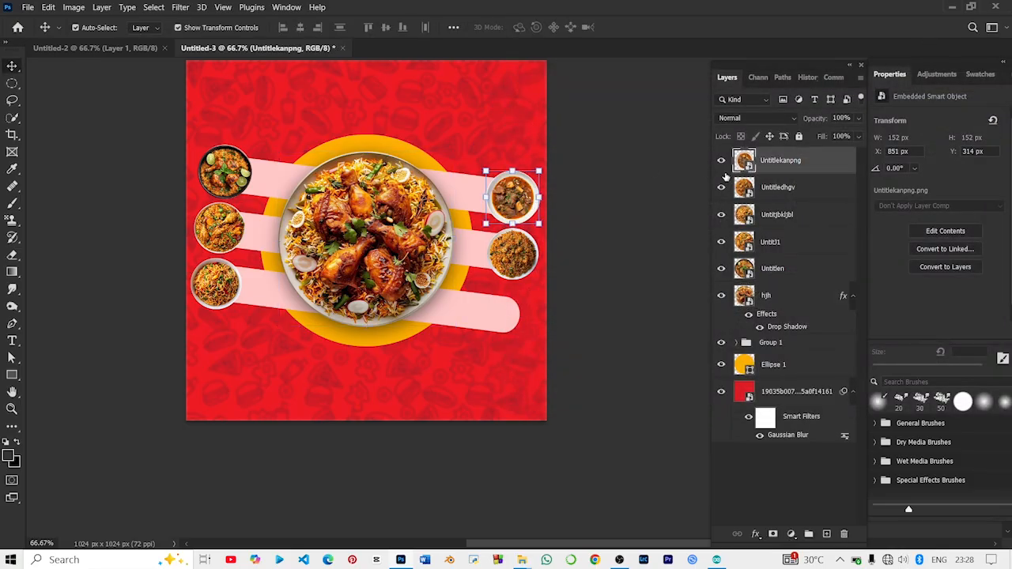
click(755, 535)
click(765, 531)
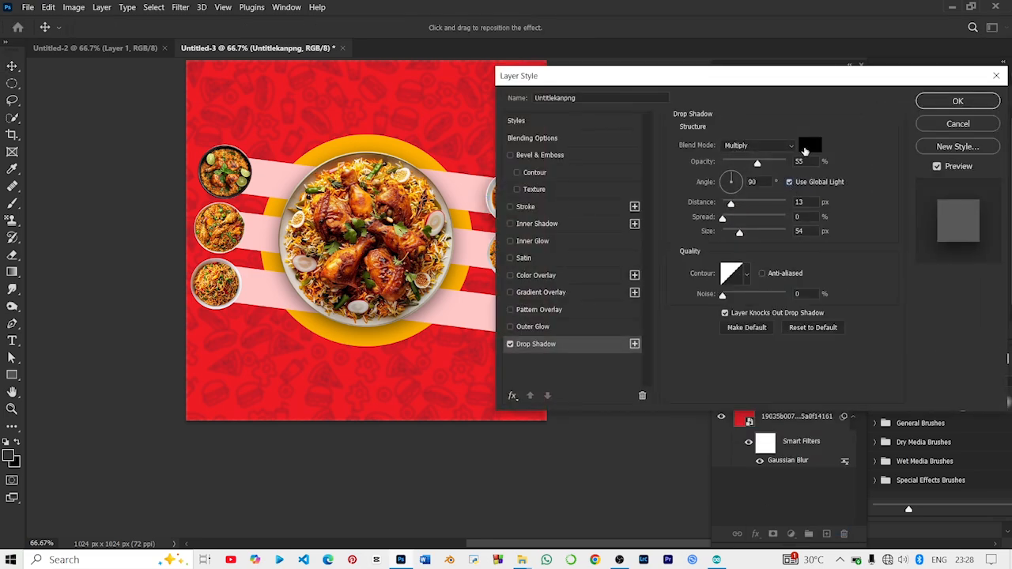
click(941, 100)
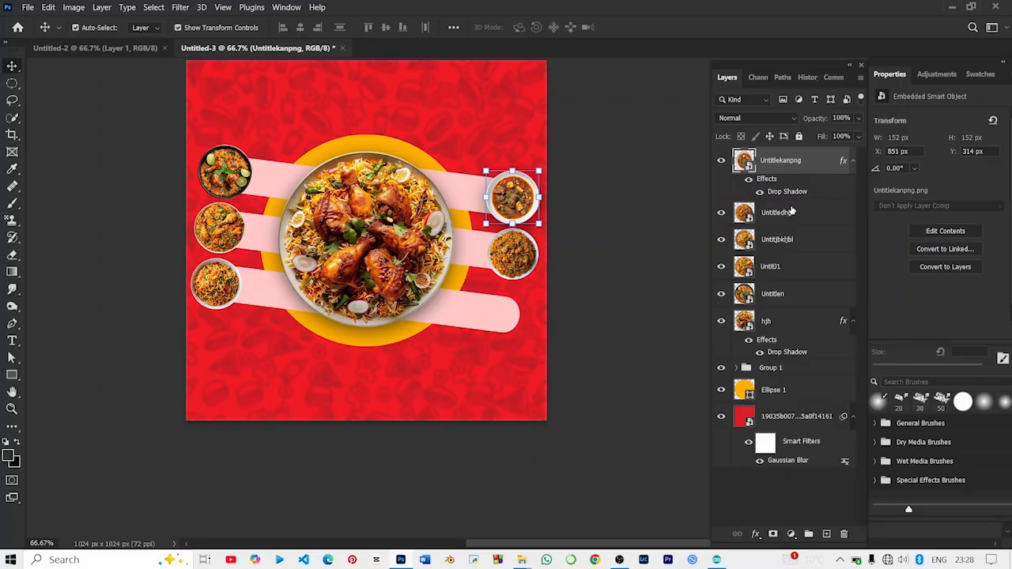
Step: Add a drop shadow to the Untitledhgv rice dish with 55% opacity, 13 px distance and 54 px size
click(793, 219)
click(755, 534)
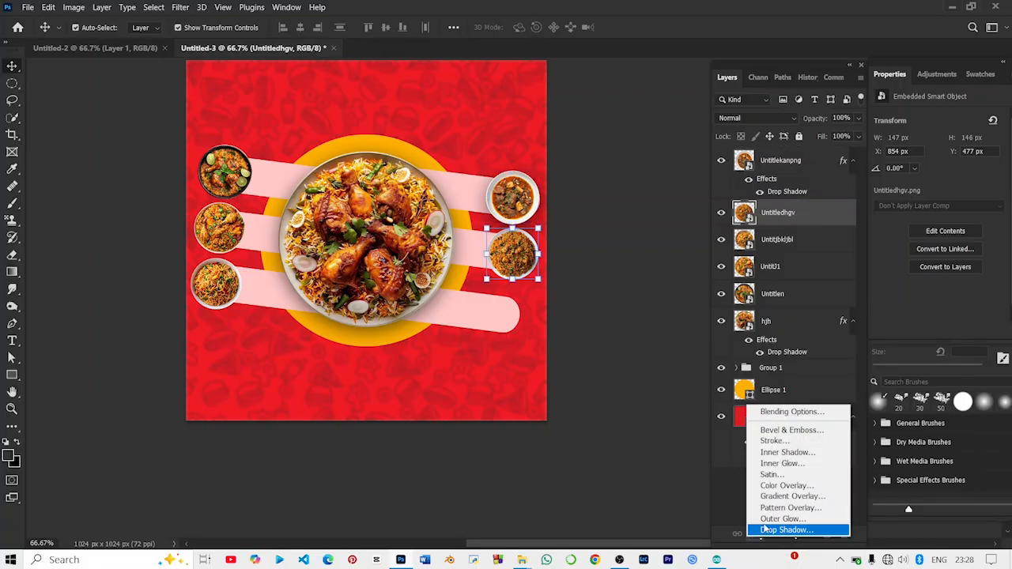
click(782, 529)
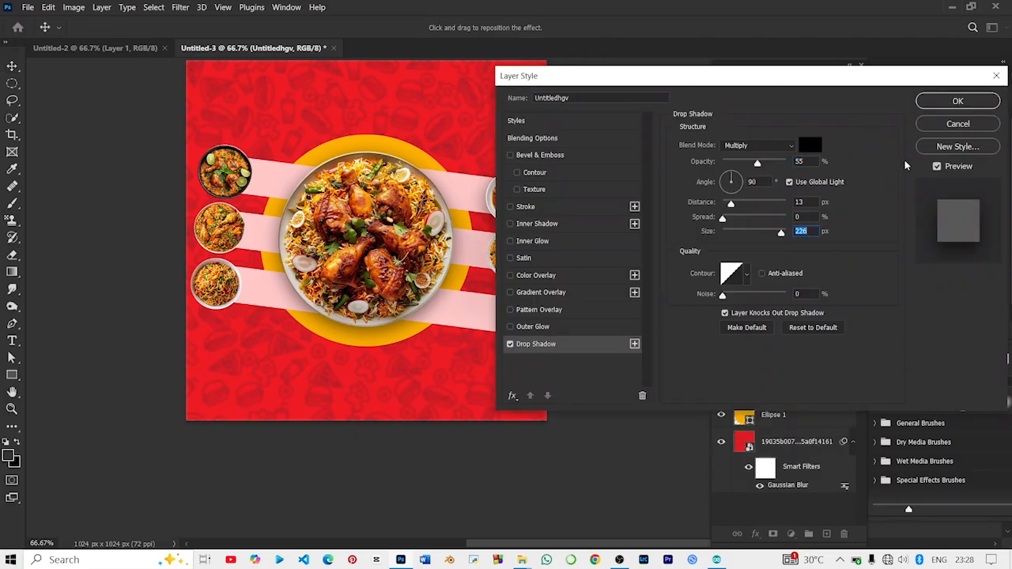
click(957, 125)
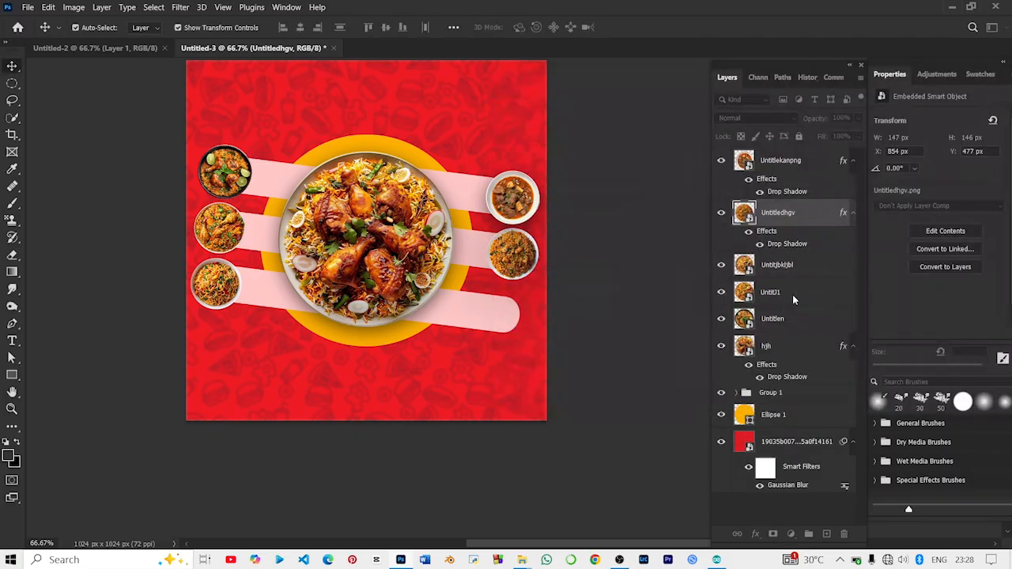
click(755, 534)
click(785, 531)
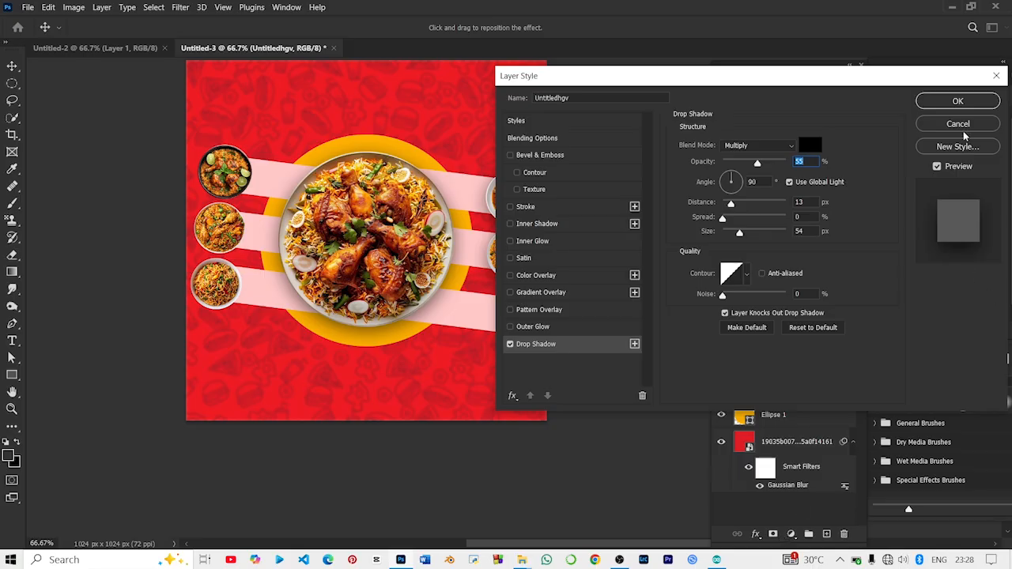
click(958, 103)
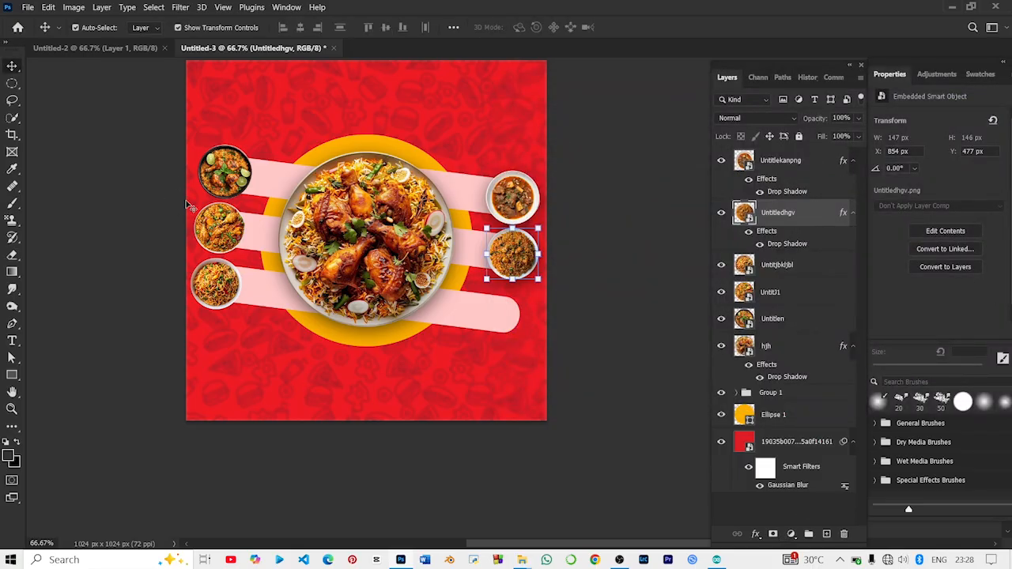
click(227, 180)
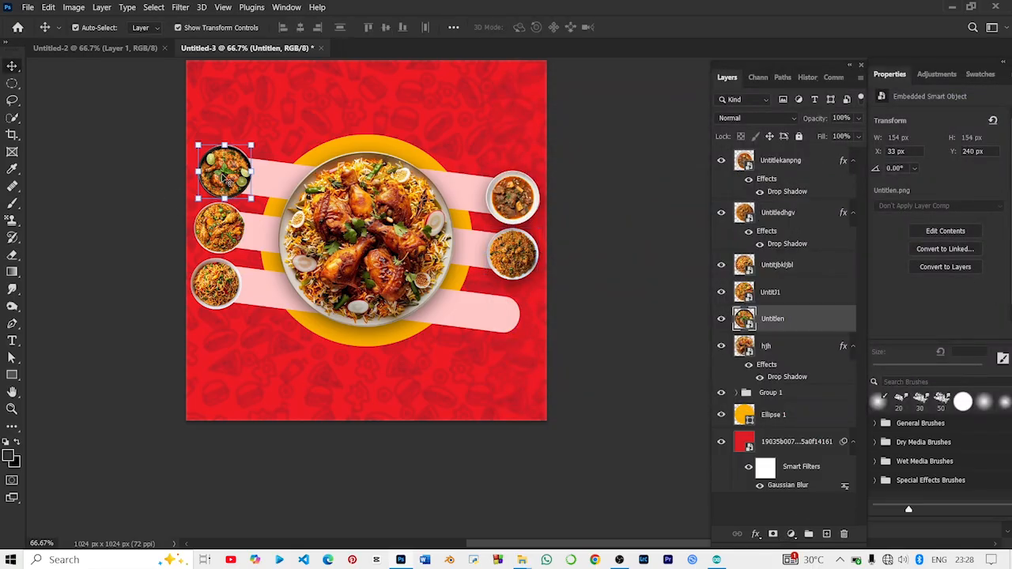
shift+click(213, 236)
shift+click(207, 282)
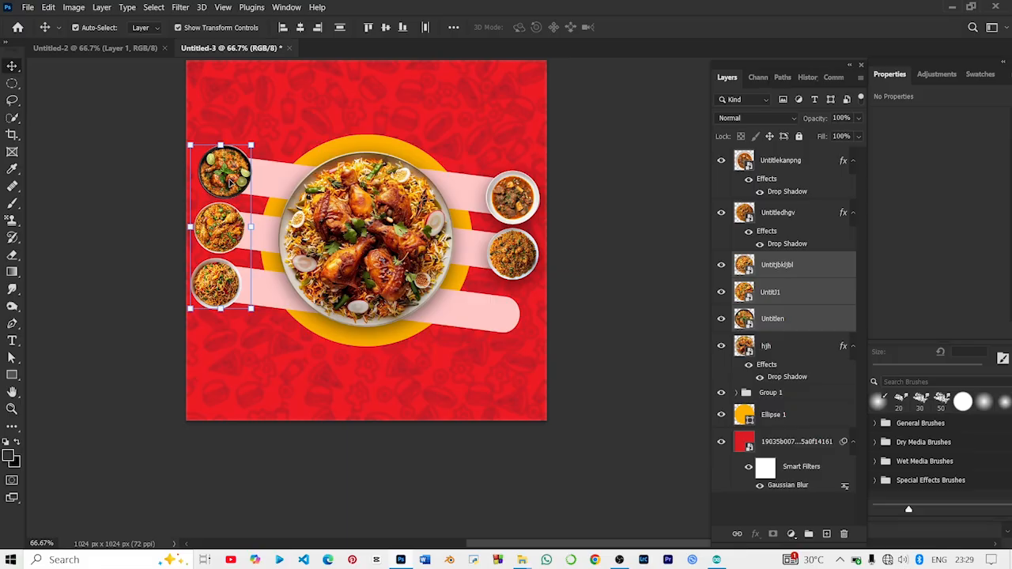
click(140, 242)
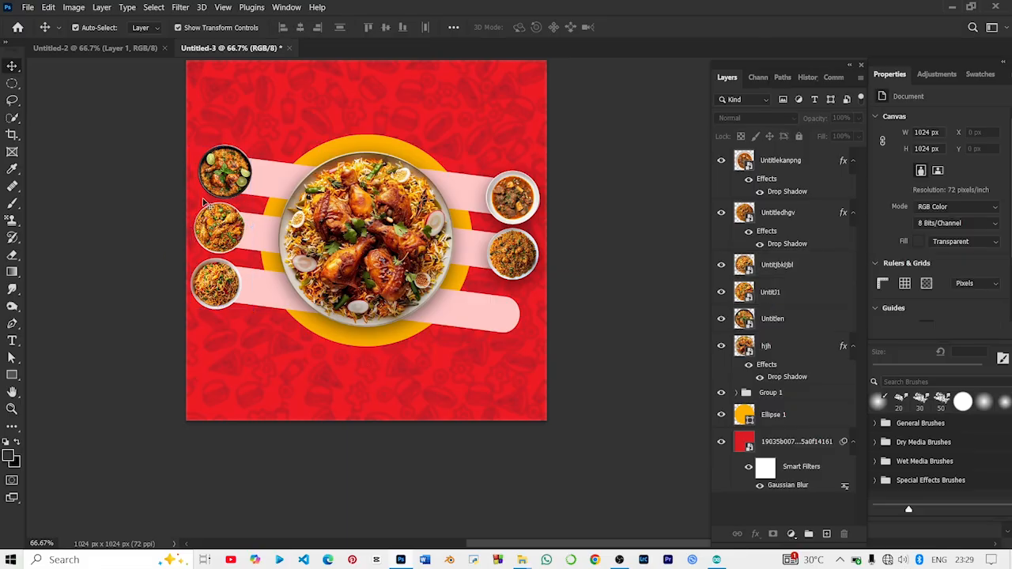
Step: Add a Multiply drop shadow to the Untitlen dish with 55% opacity, 90° angle, 13 px distance and 54 px size
click(225, 173)
click(758, 534)
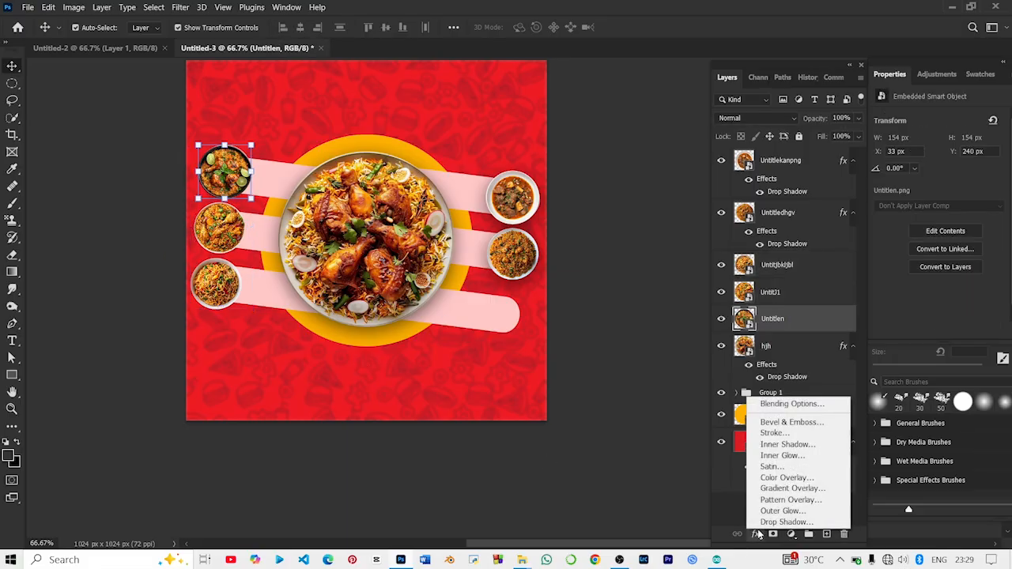
click(652, 441)
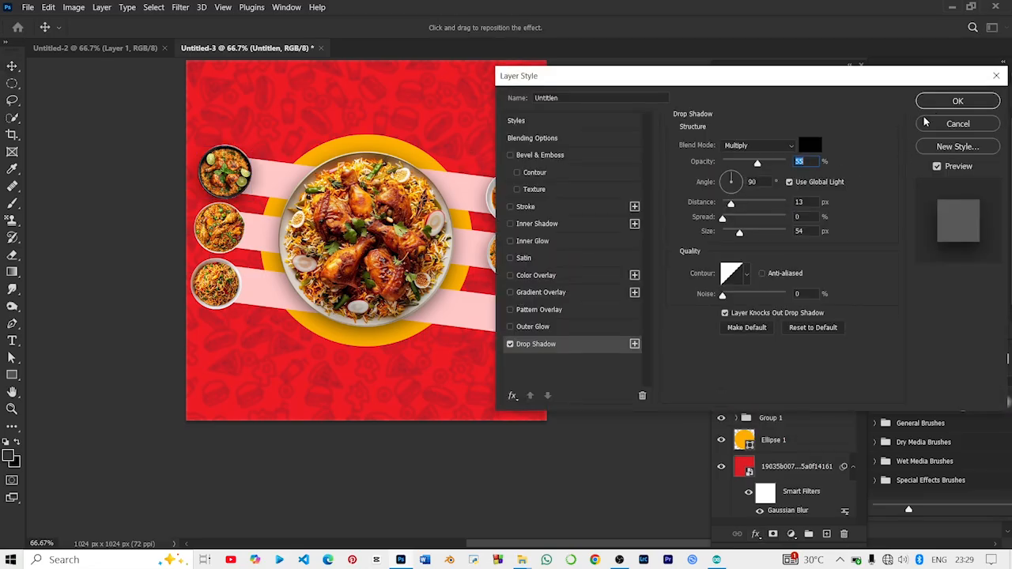
click(943, 104)
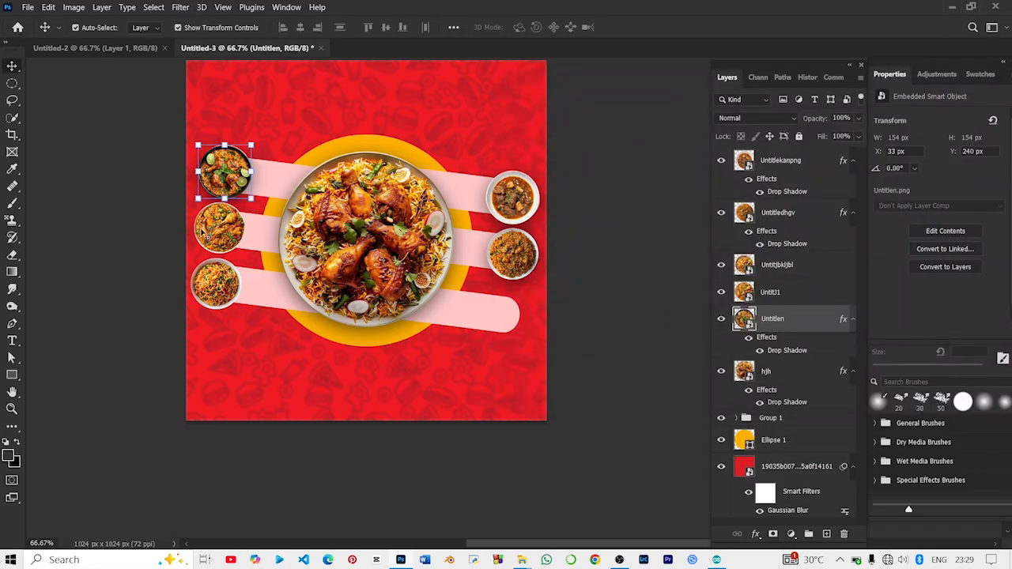
Step: Add a drop shadow to the UntitJ1 dish with 55% opacity, 90° angle, 13 px distance and 54 px size
click(204, 236)
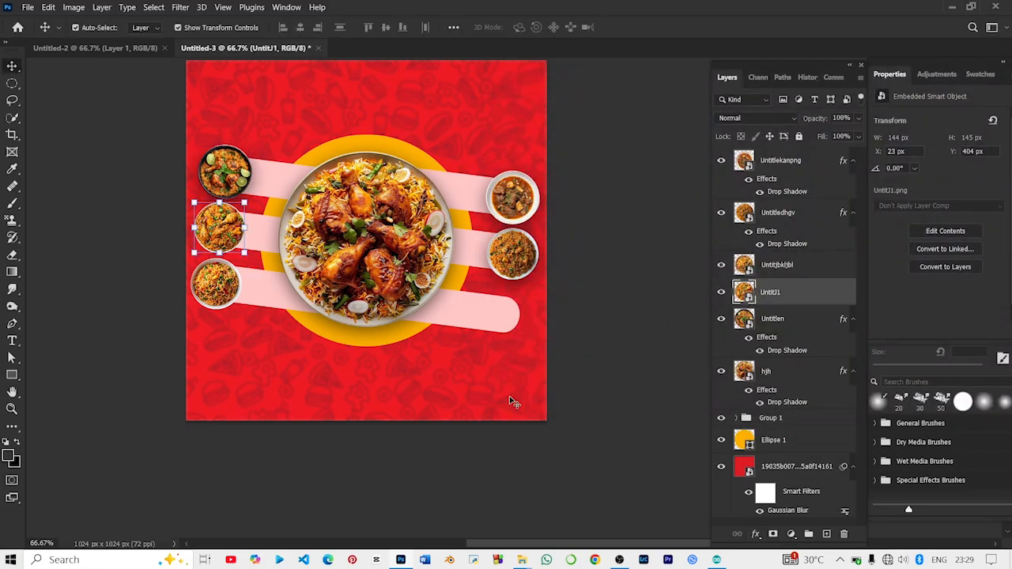
click(756, 534)
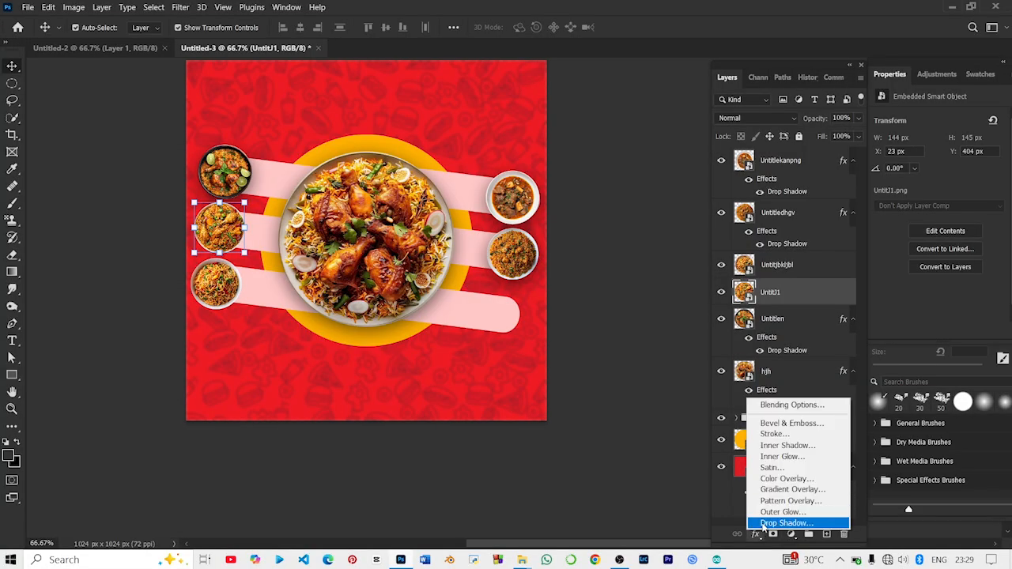
click(764, 524)
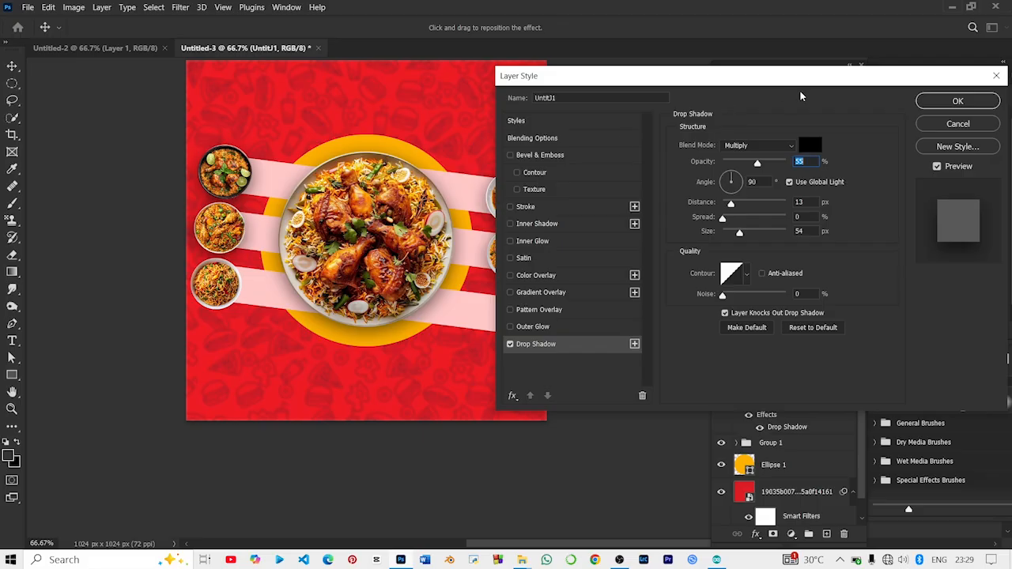
click(957, 102)
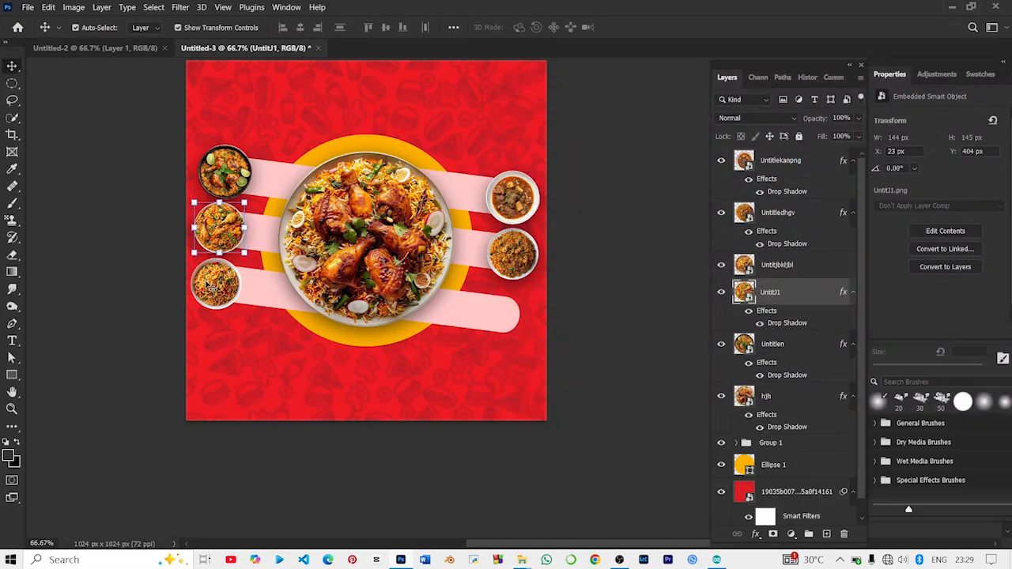
Step: Add a drop shadow to the Untitjbkljbl noodle dish with 55% opacity, 90° angle, 13 px distance and 54 px size
click(208, 285)
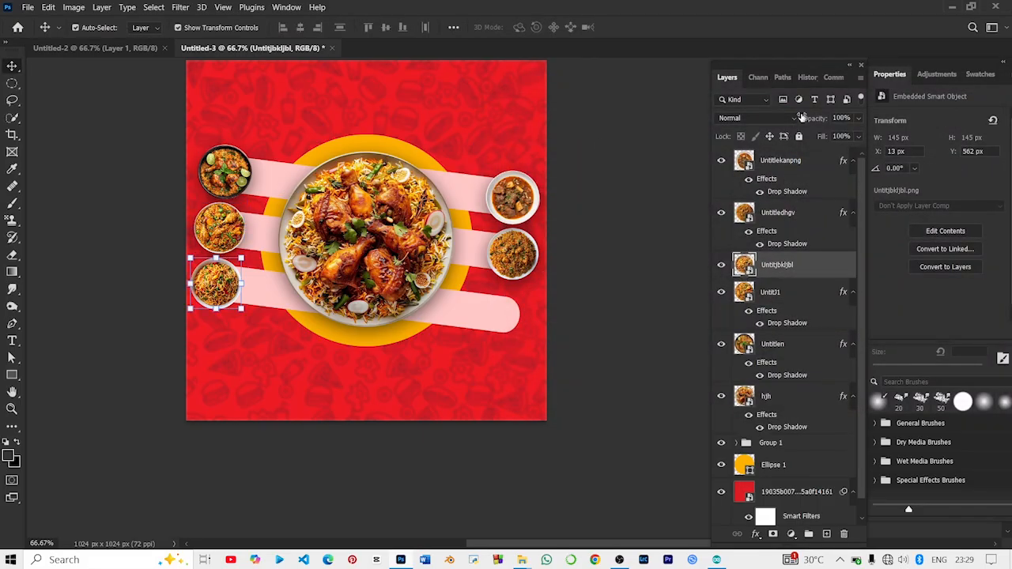
click(756, 534)
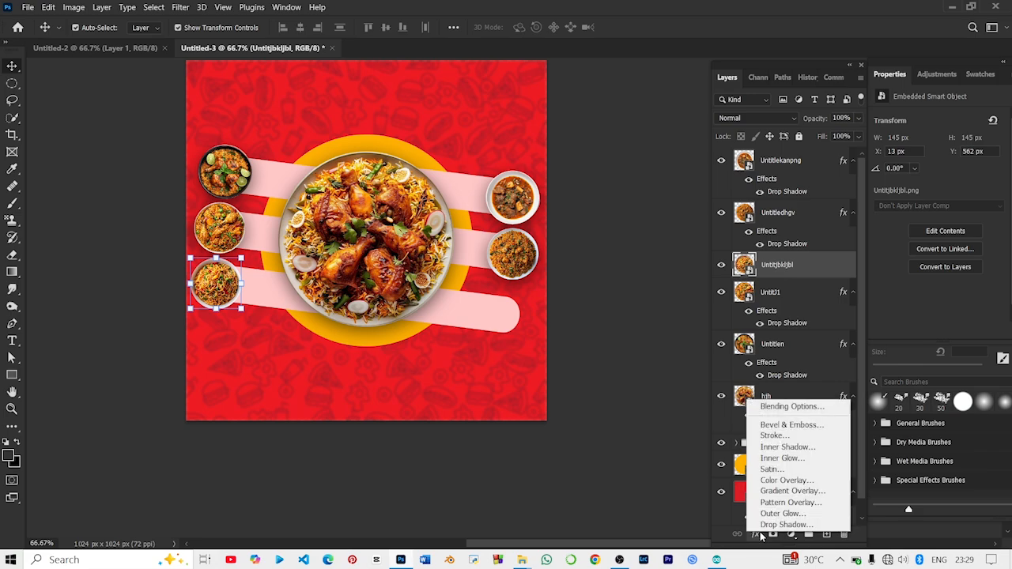
click(767, 528)
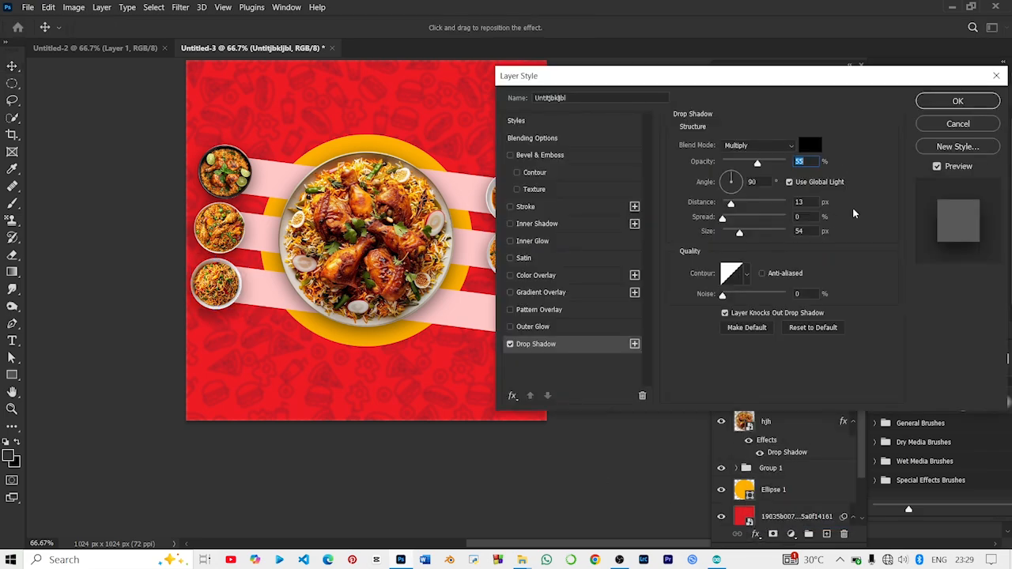
click(954, 101)
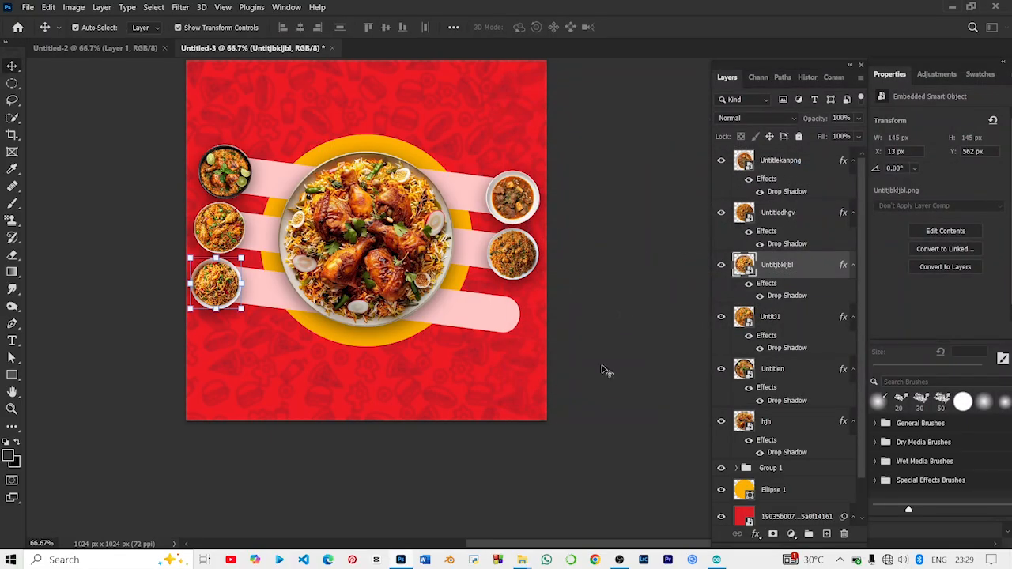
key(ctrl+minus)
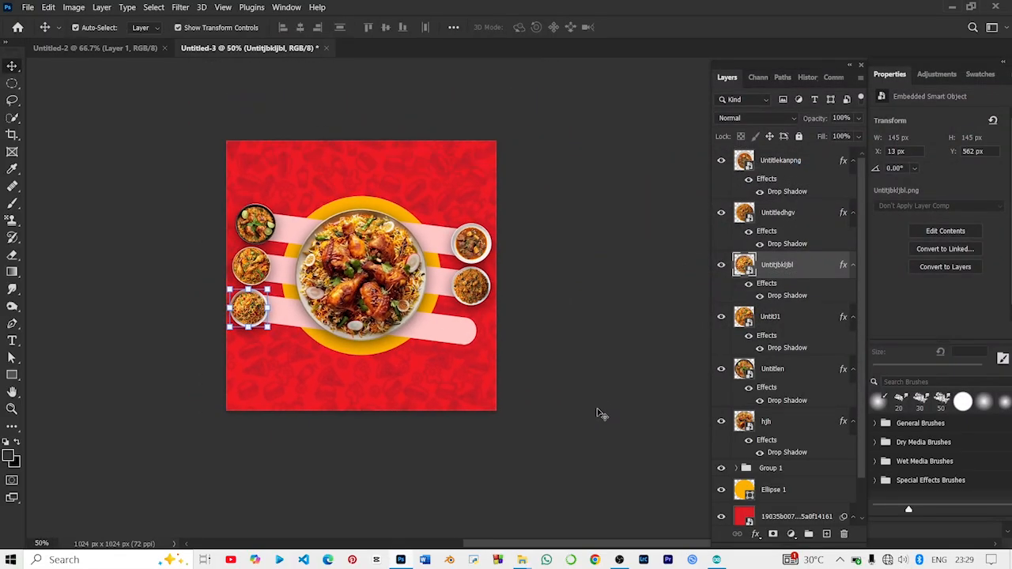
click(598, 413)
key(ctrl+plus)
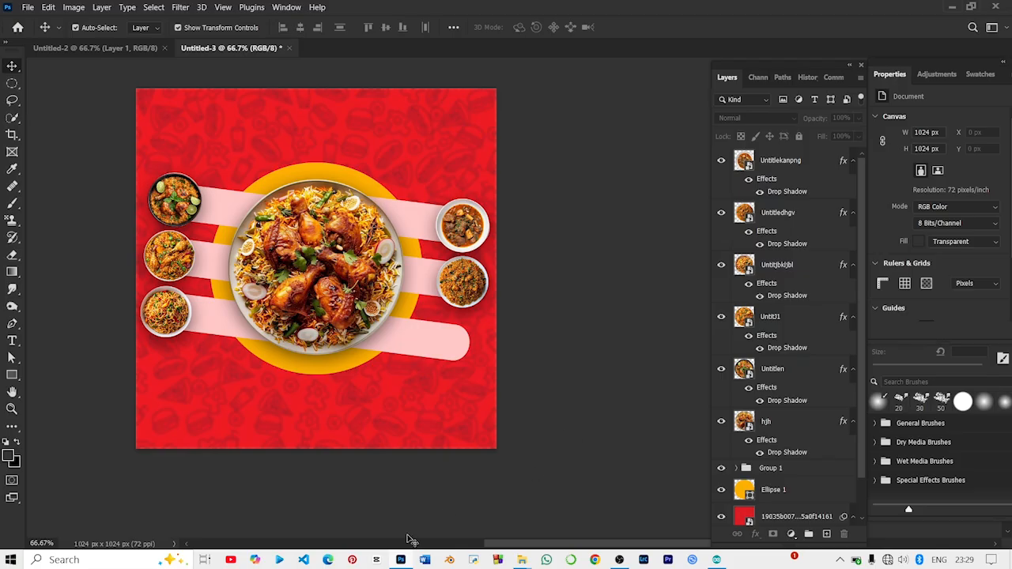
Step: Draw a rectangle about 229 x 171 px above the central plate and round its corners to about 32 px
mouse_move(401, 560)
click(12, 377)
click(63, 374)
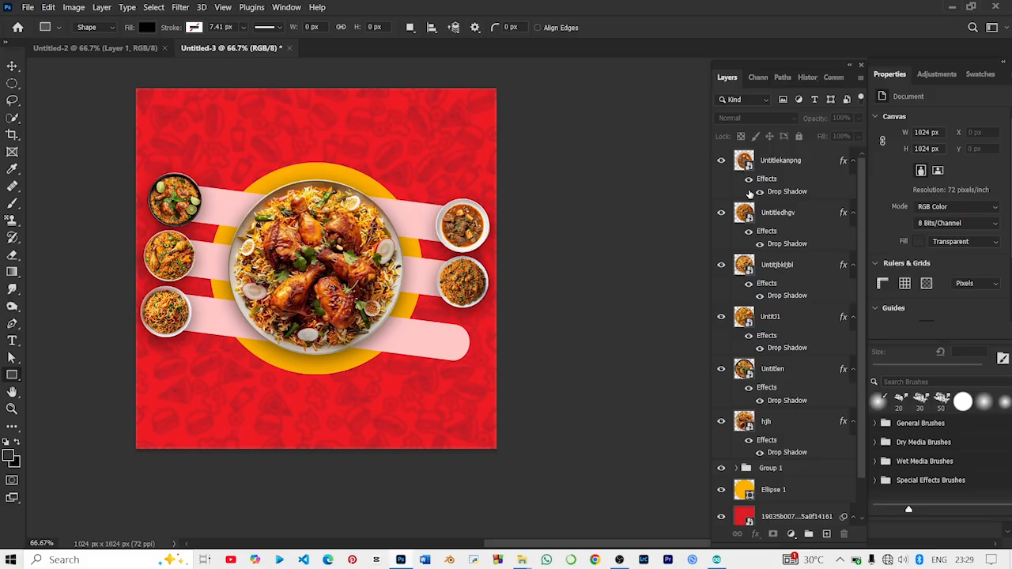
drag(224, 114, 305, 173)
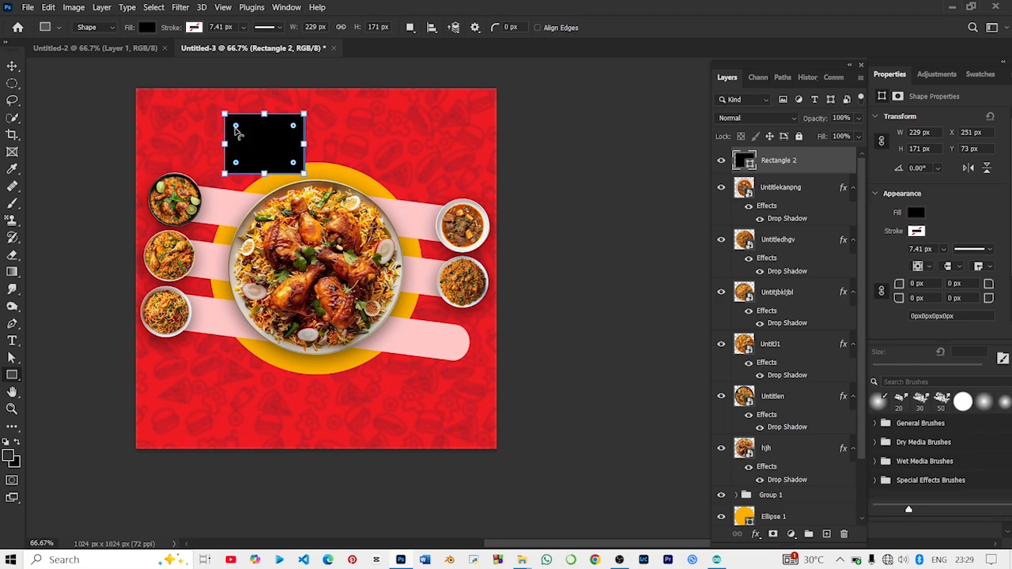
drag(236, 127, 237, 130)
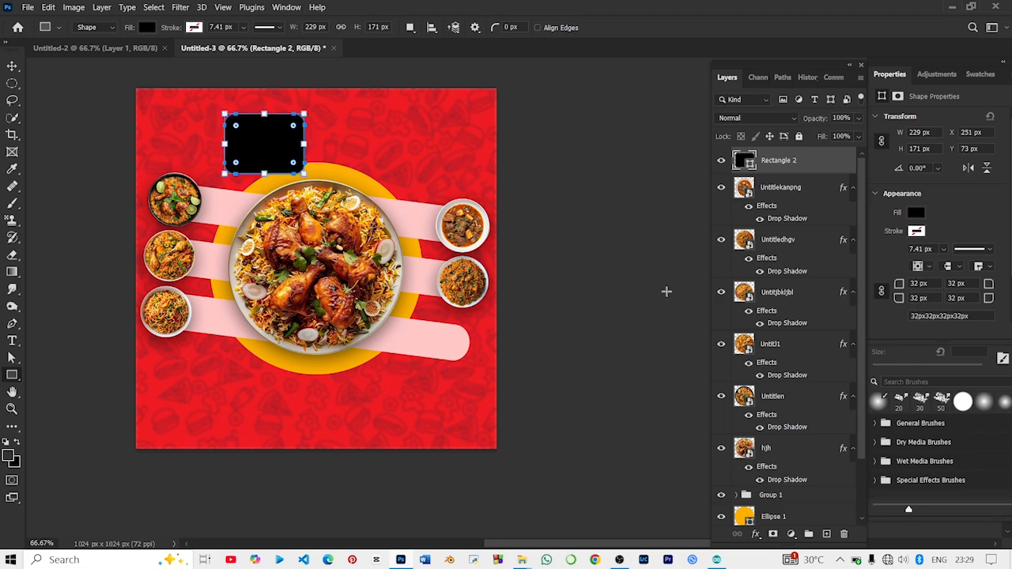
Step: Remove the rounded rectangle's fill and give it a white stroke
click(916, 213)
click(839, 239)
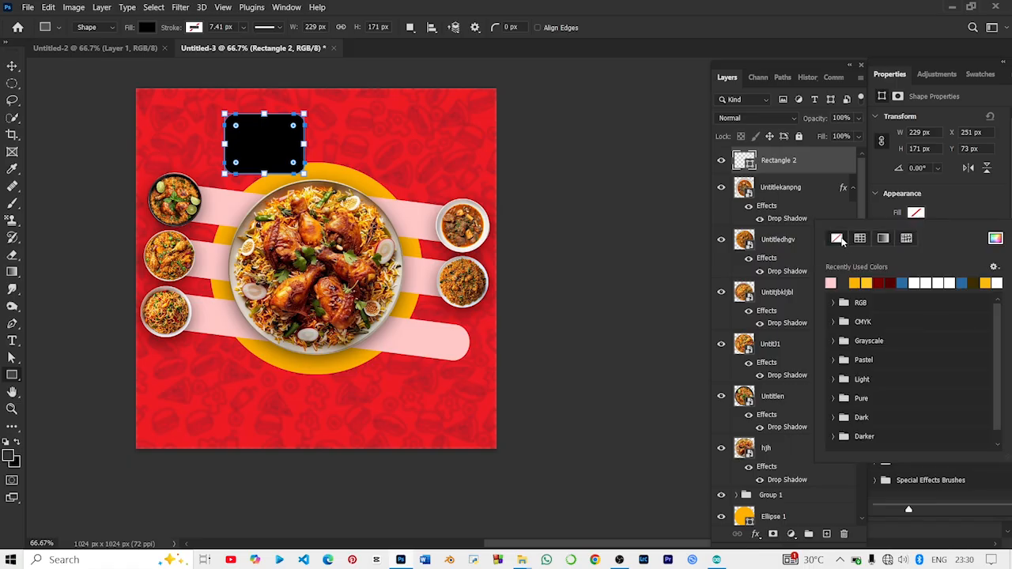
click(913, 231)
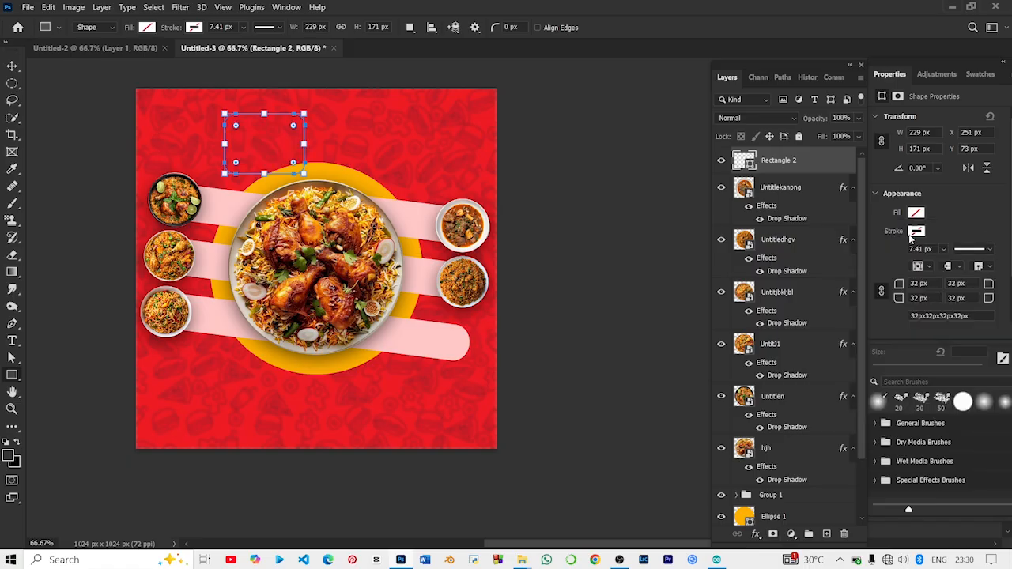
click(913, 232)
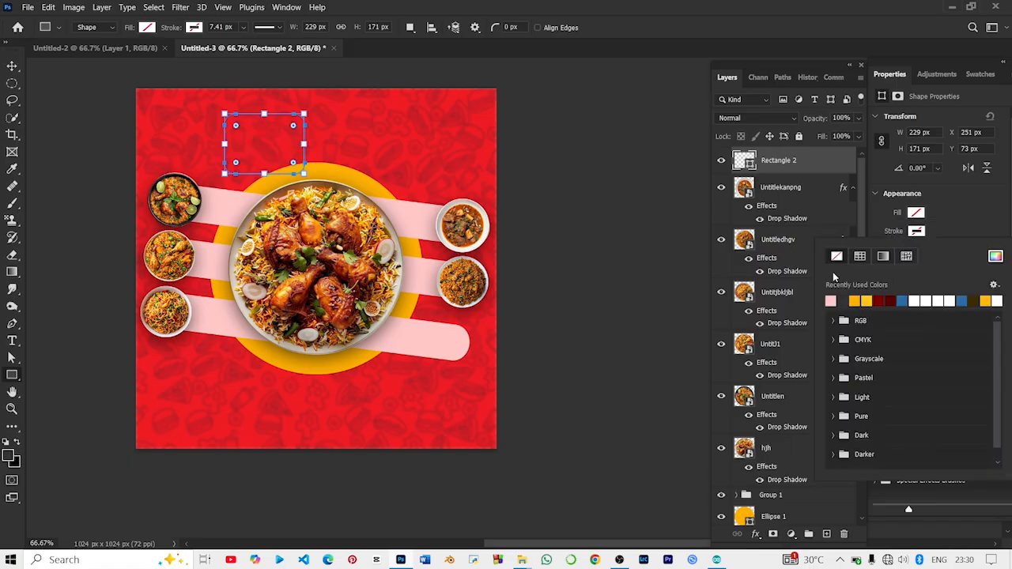
click(915, 301)
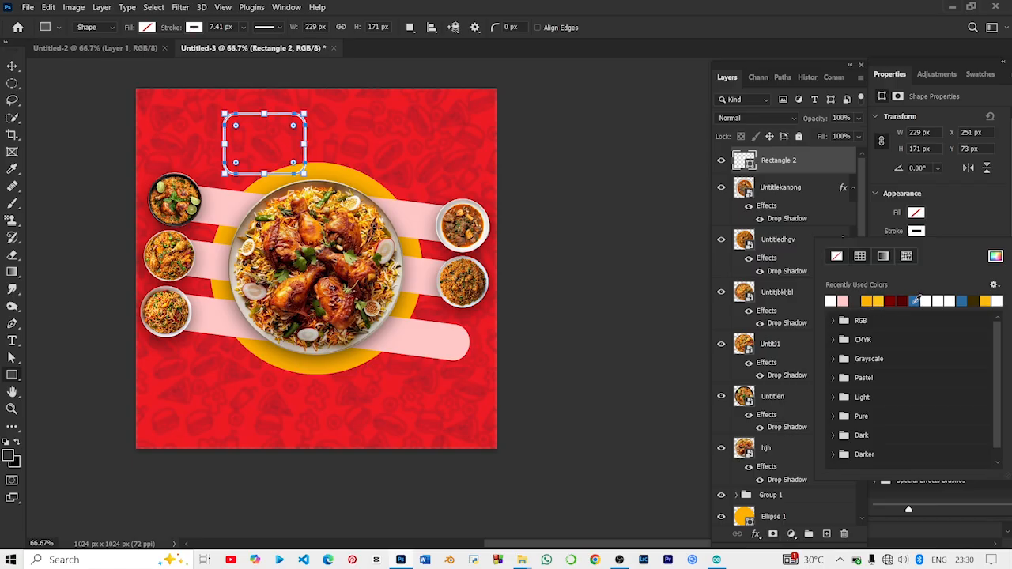
click(939, 215)
Step: Thin the rounded rectangle's stroke to about 3.15 px
drag(927, 248, 918, 249)
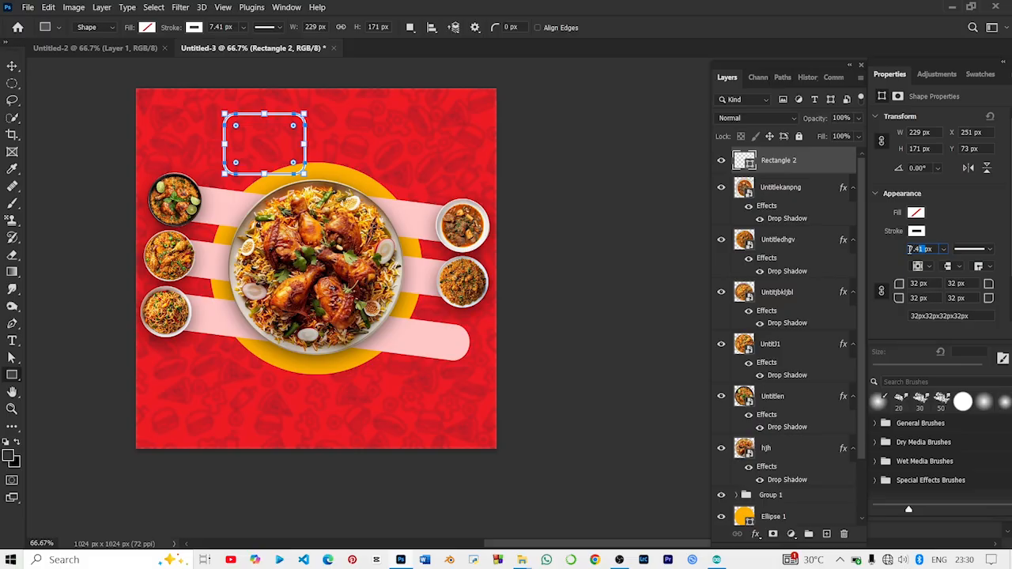
click(944, 250)
drag(949, 265, 943, 266)
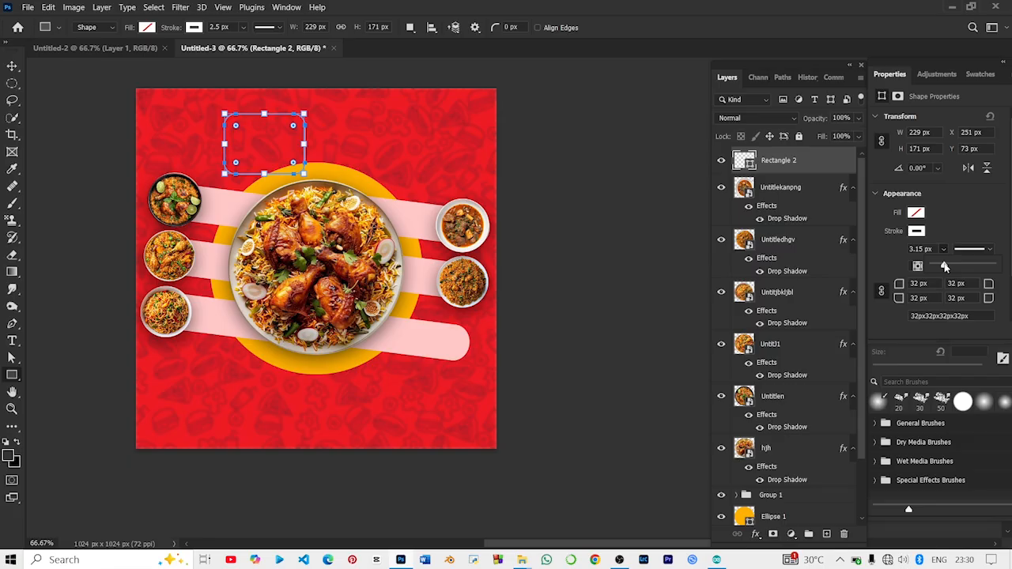
Step: Move the outlined rectangle to the flyer's upper-right area, at about X 710 px and Y 77 px
click(13, 66)
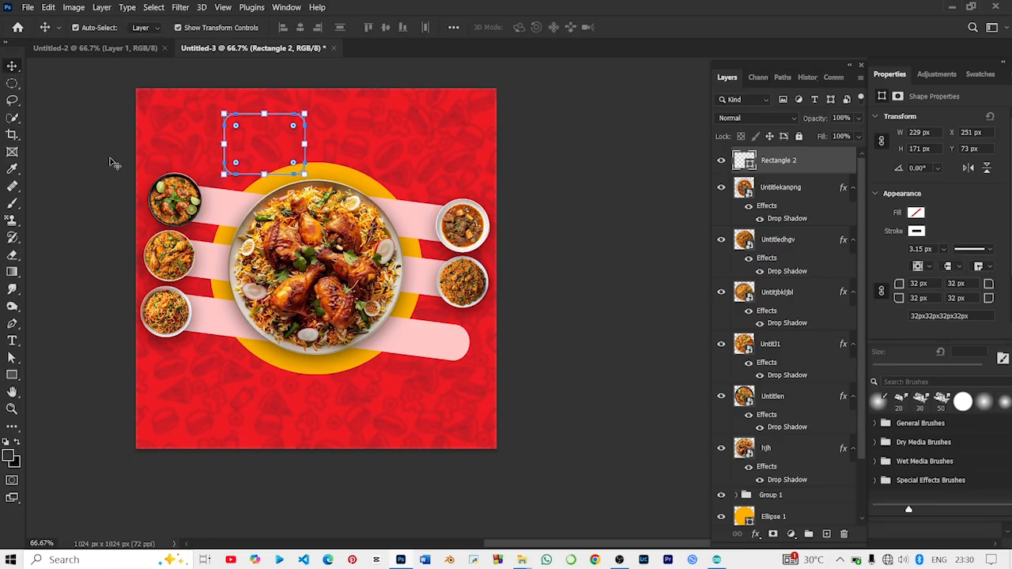
click(115, 163)
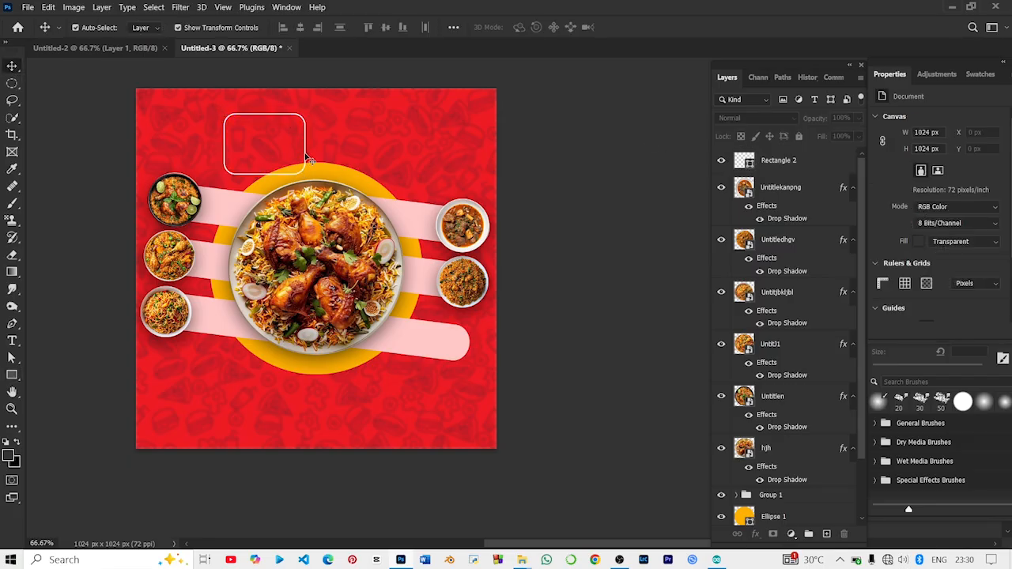
drag(310, 161, 468, 151)
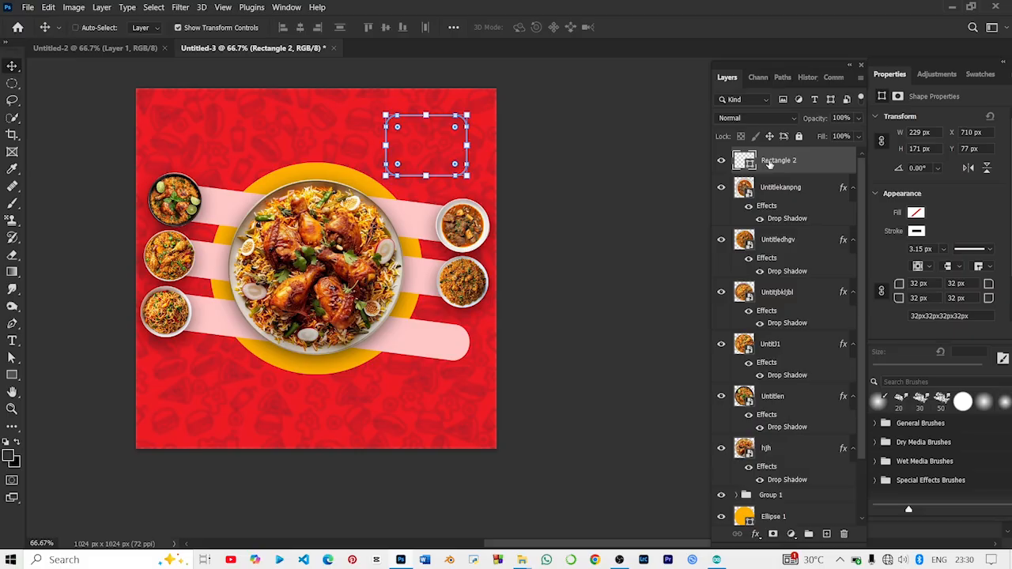
Step: Duplicate the outlined rectangle and rotate the copy about 15.7° over the original
key(ctrl+j)
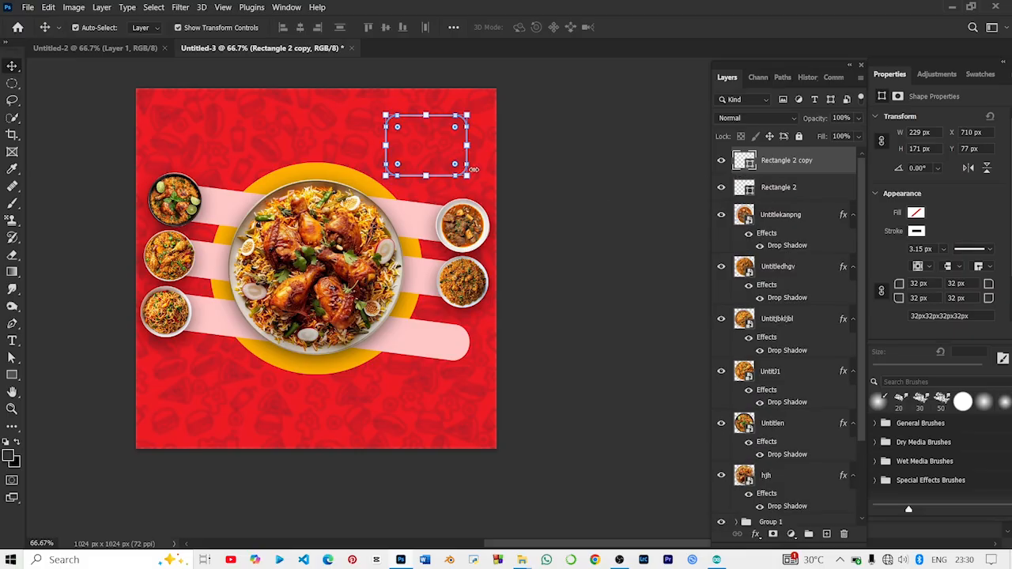
key(ctrl+t)
drag(476, 176, 469, 191)
key(Escape)
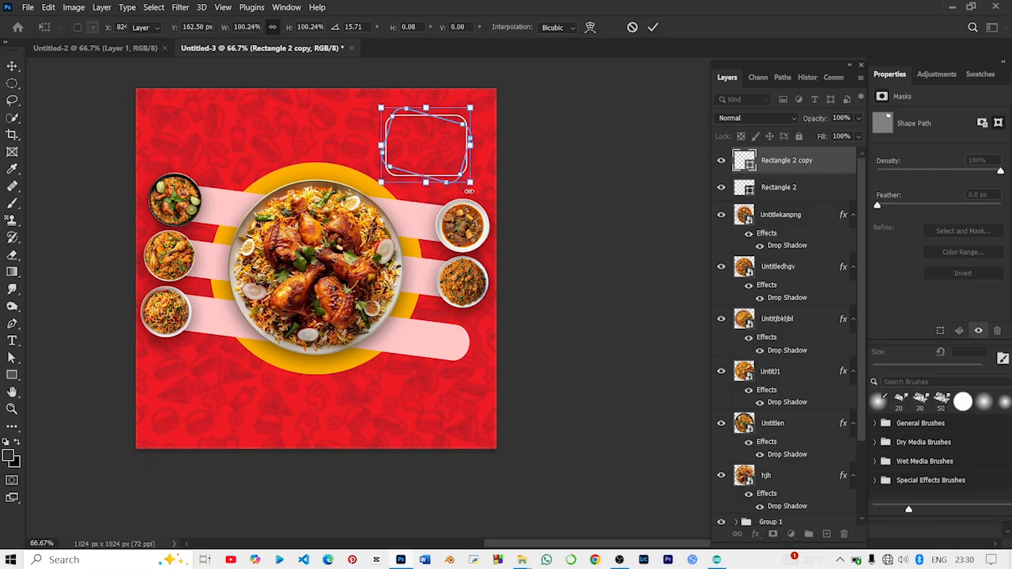
click(634, 125)
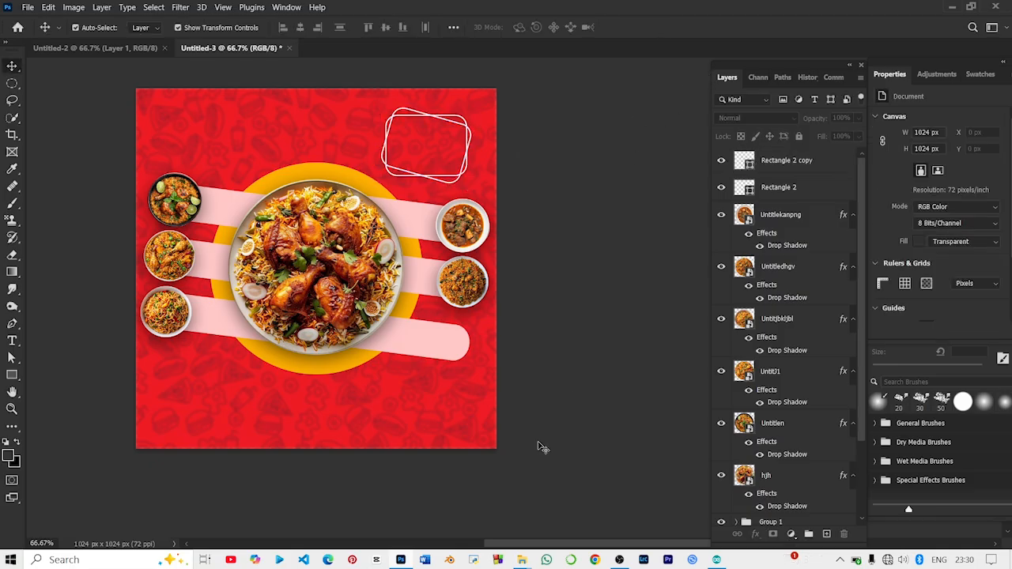
click(470, 434)
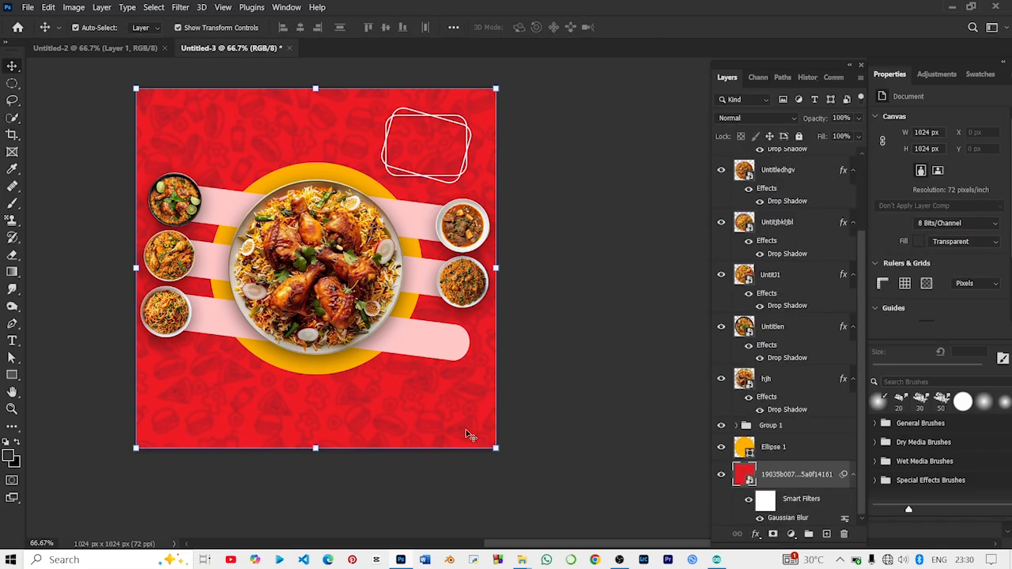
click(671, 388)
key(ctrl+minus)
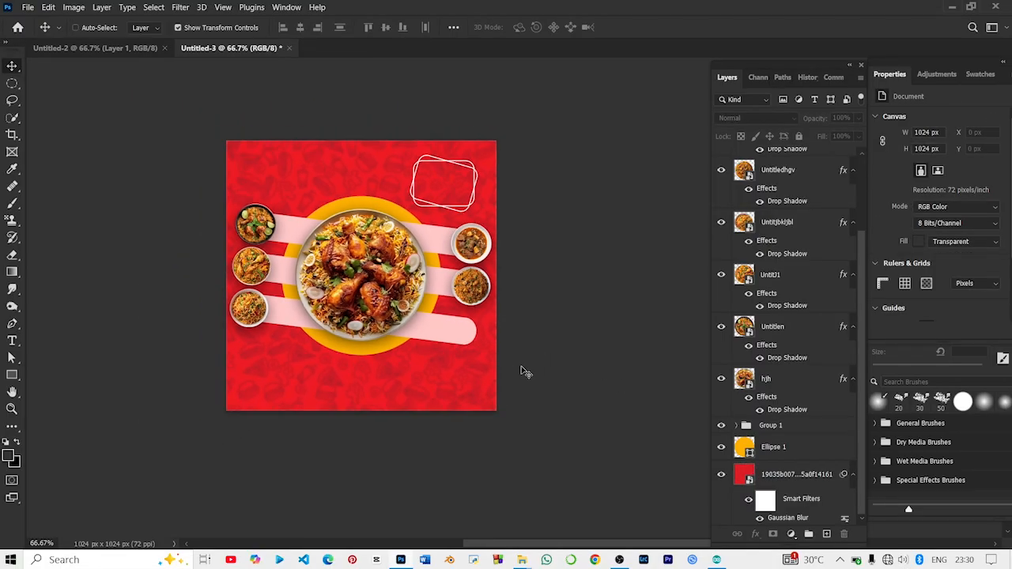
key(ctrl+plus)
key(ctrl+minus)
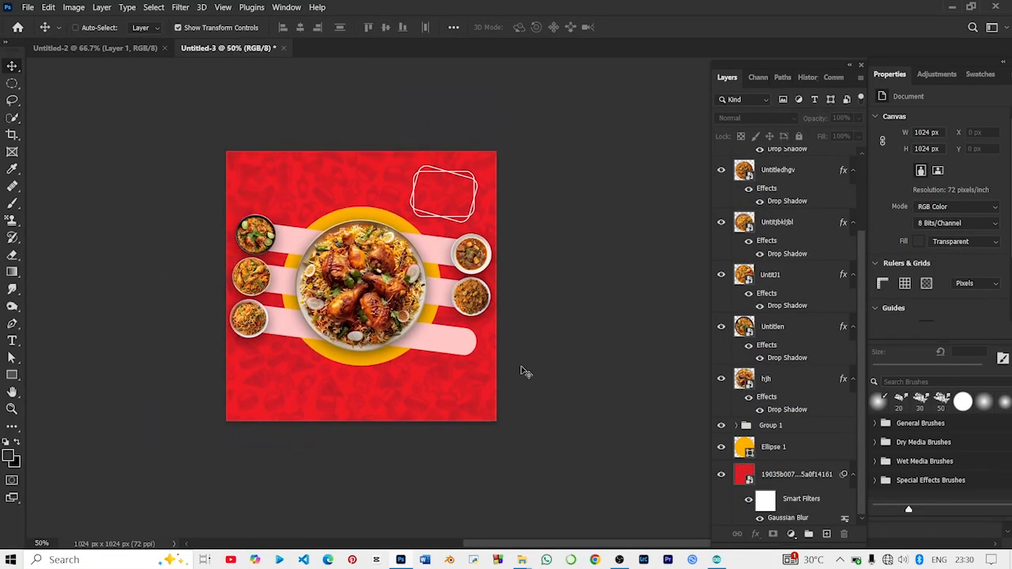
key(ctrl+plus)
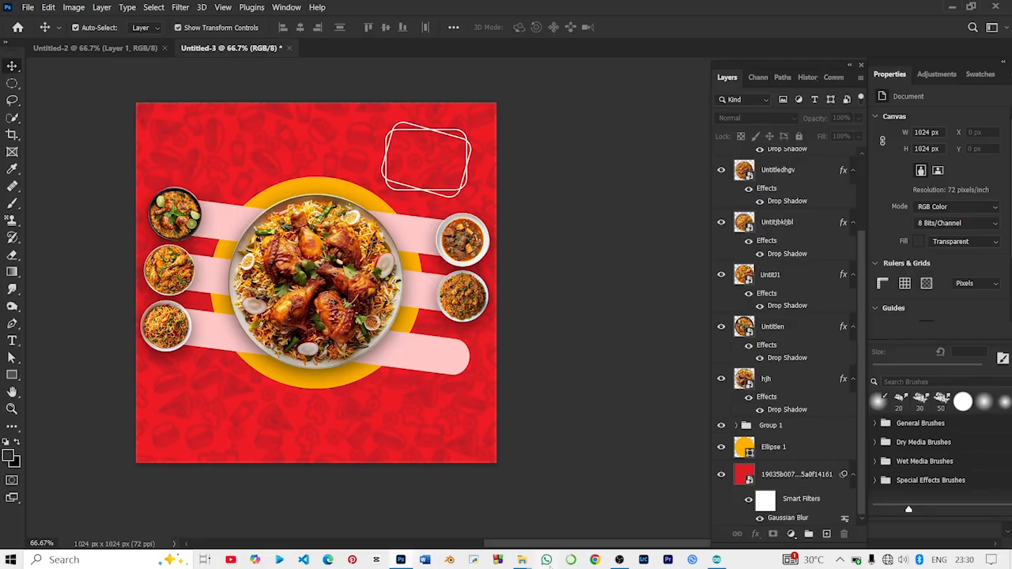
Step: Place the red round blank hanging tag image from the Camera Roll folder into the flyer
mouse_move(525, 561)
click(449, 499)
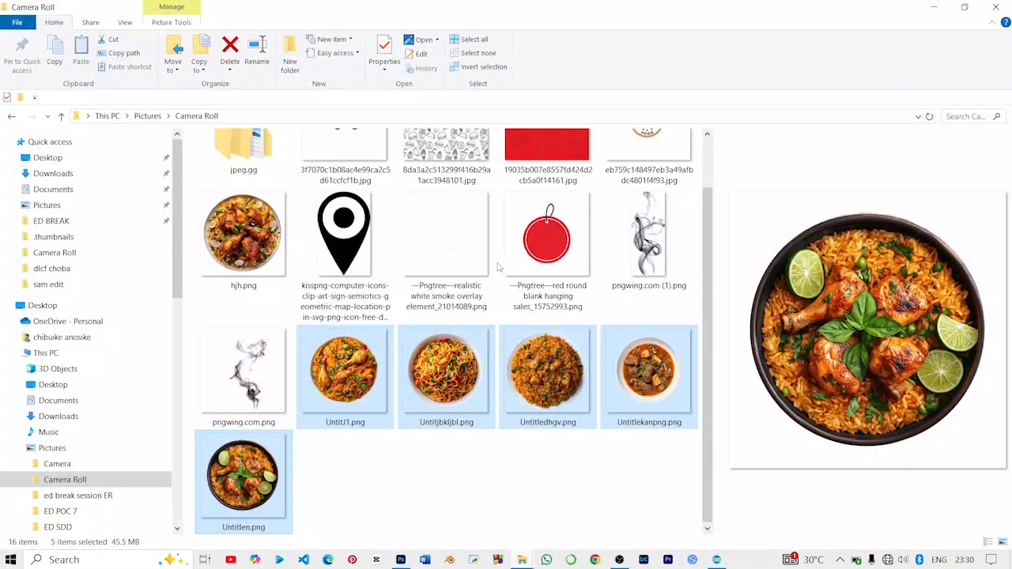
click(548, 241)
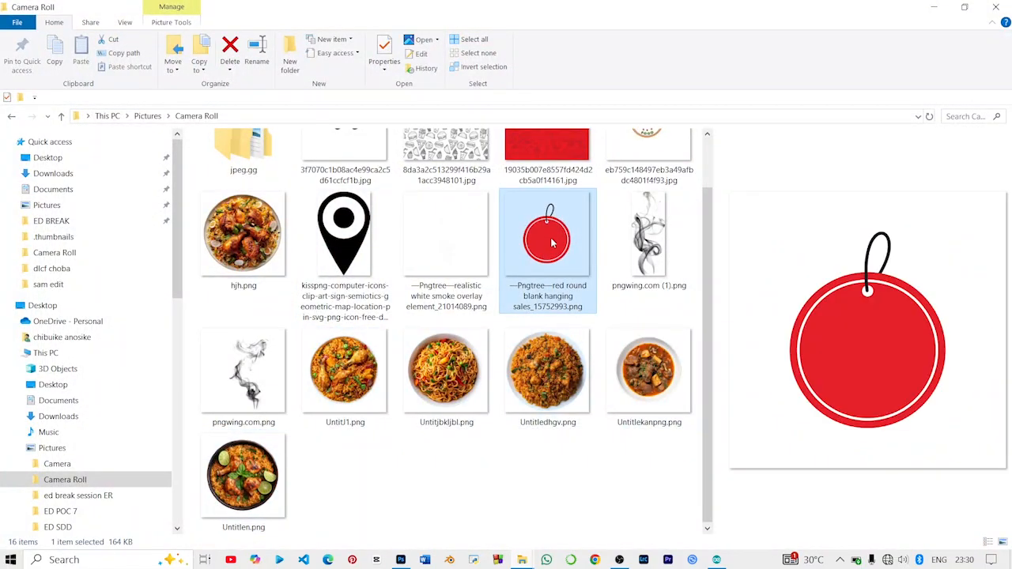
drag(552, 242, 302, 236)
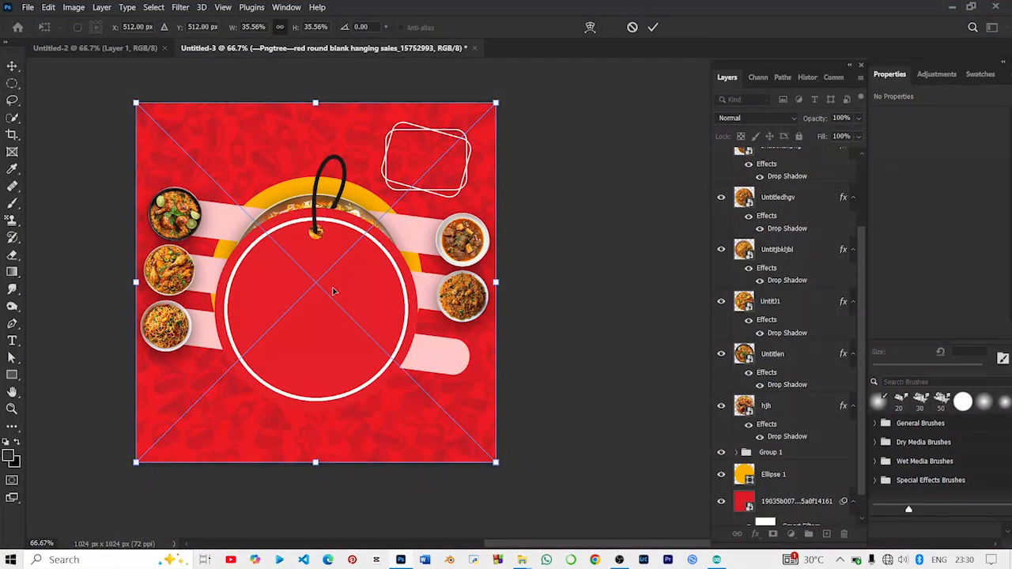
key(Return)
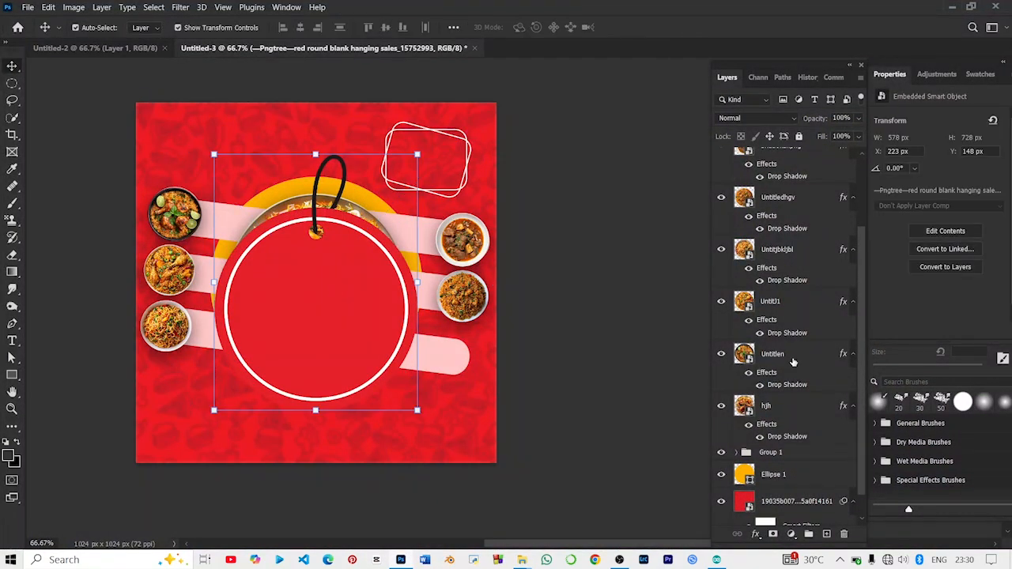
Step: Give the hanging tag a white (ffffff) Color Overlay at 100% opacity
click(756, 535)
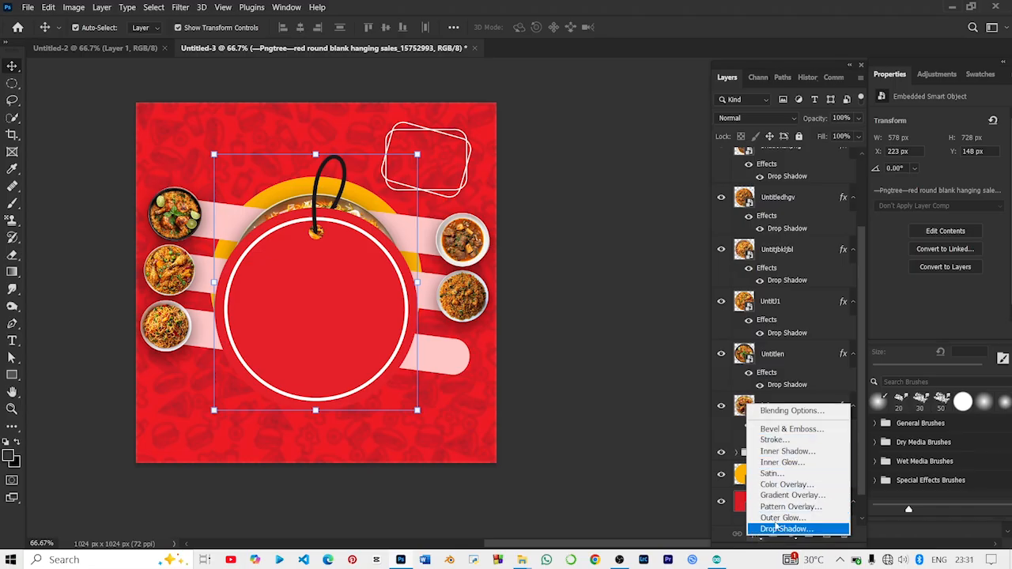
click(785, 484)
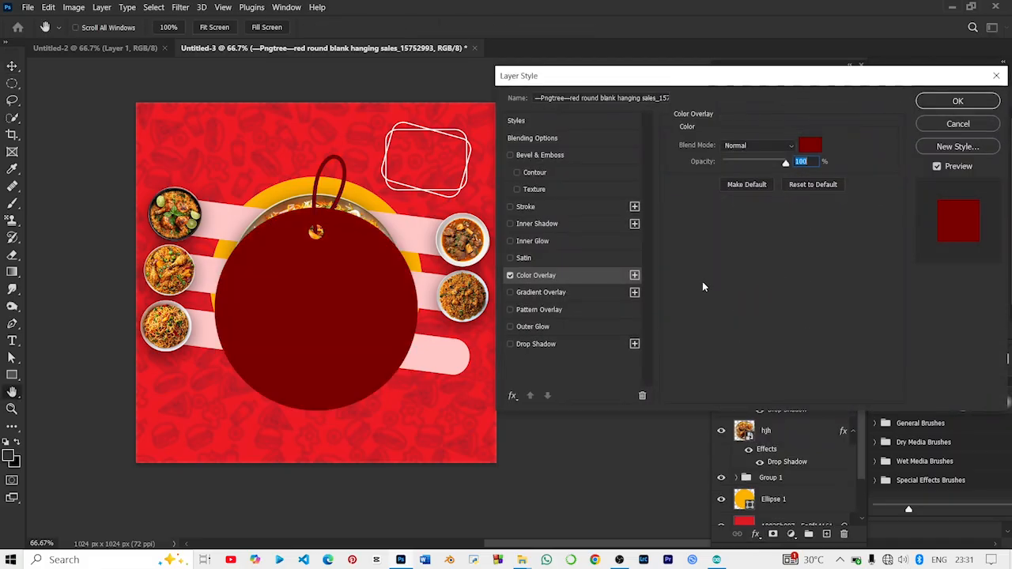
click(811, 148)
text(ffffff)
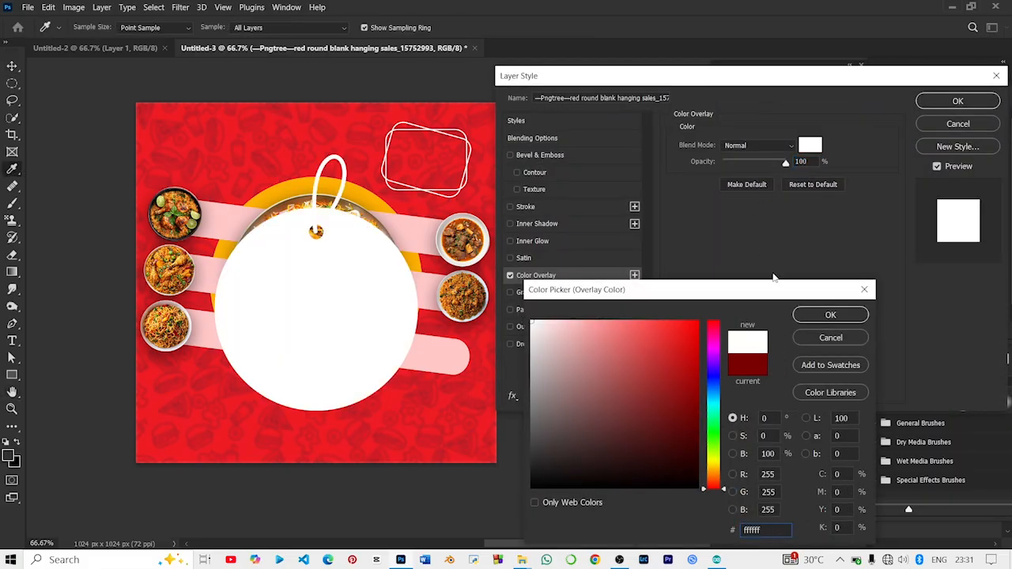
click(830, 317)
click(945, 103)
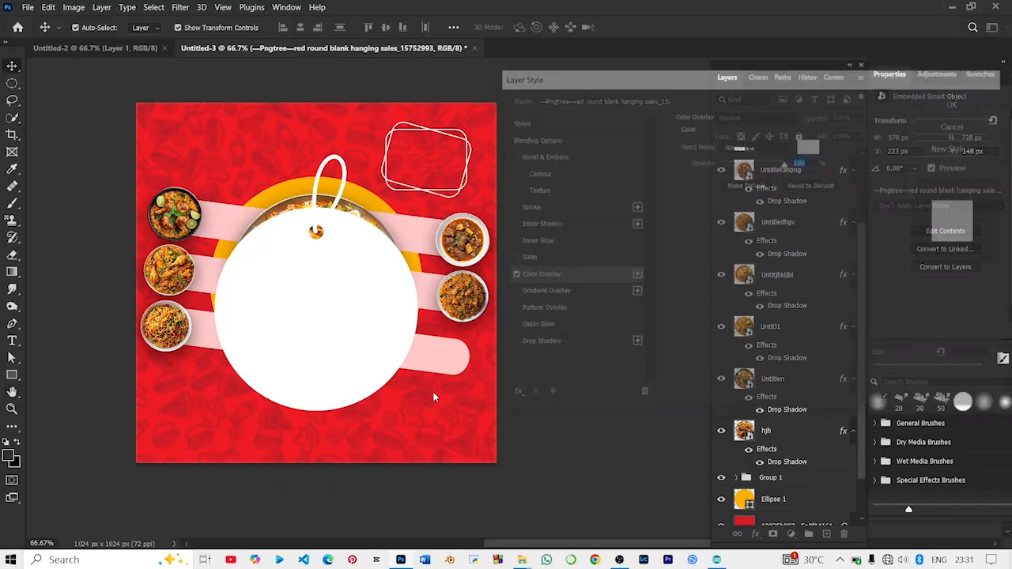
Step: Scale the white tag to about 6.53%, rotate it about 12.73° and position it at the flyer's top centre
mouse_move(315, 373)
mouse_down()
mouse_move(319, 260)
mouse_move(329, 380)
mouse_up()
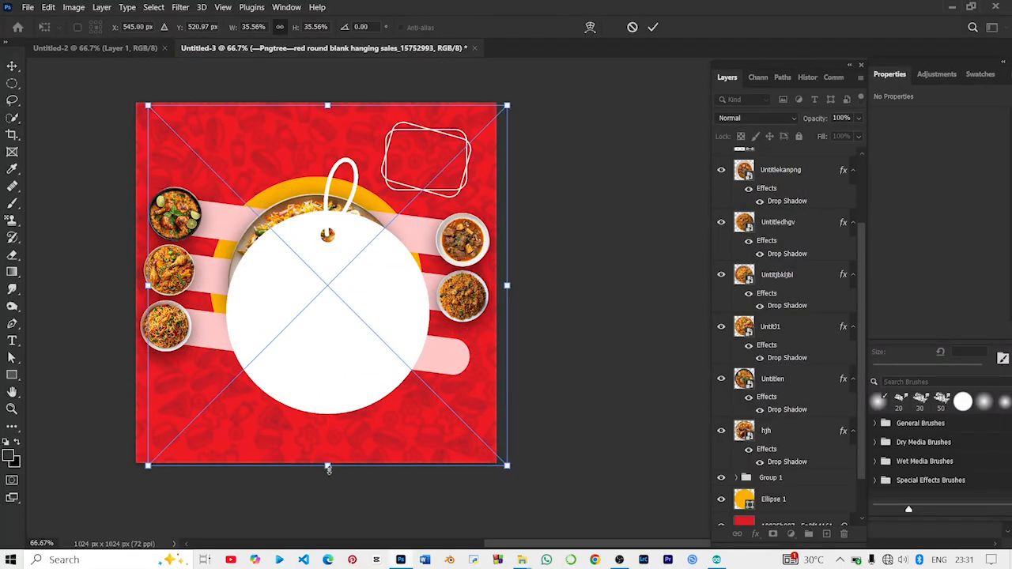
drag(327, 465, 359, 181)
key(Return)
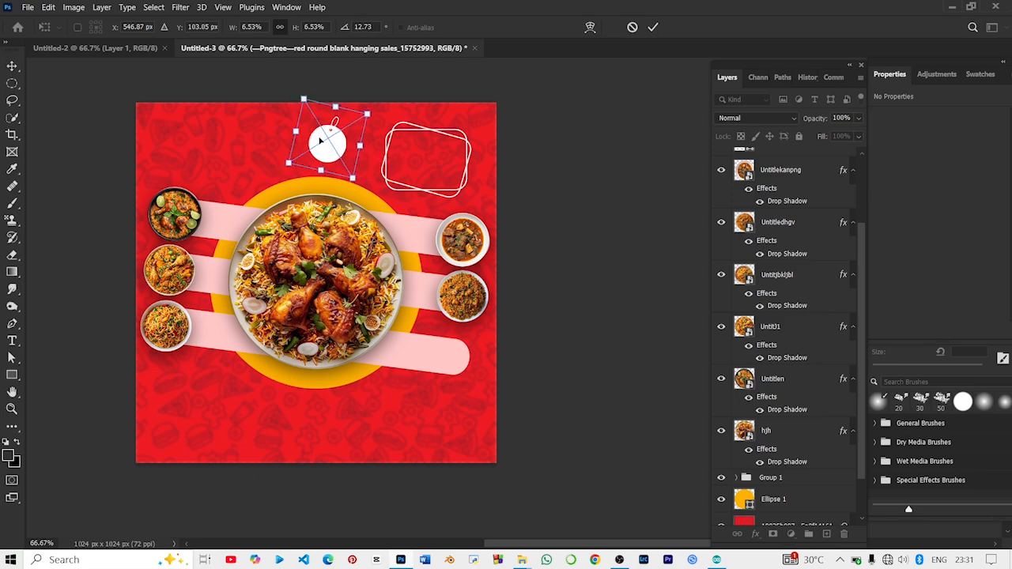
drag(320, 140, 307, 121)
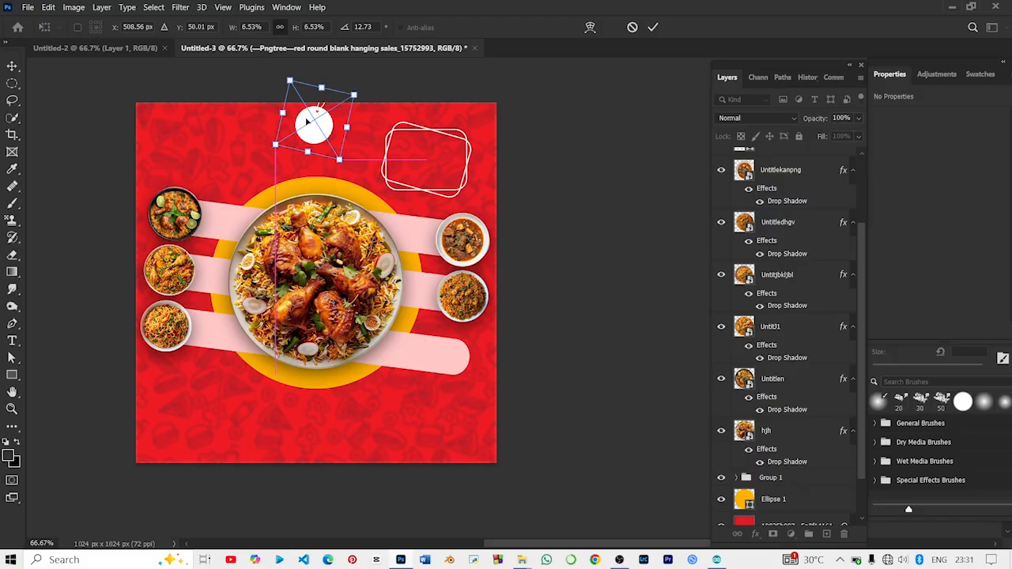
key(Return)
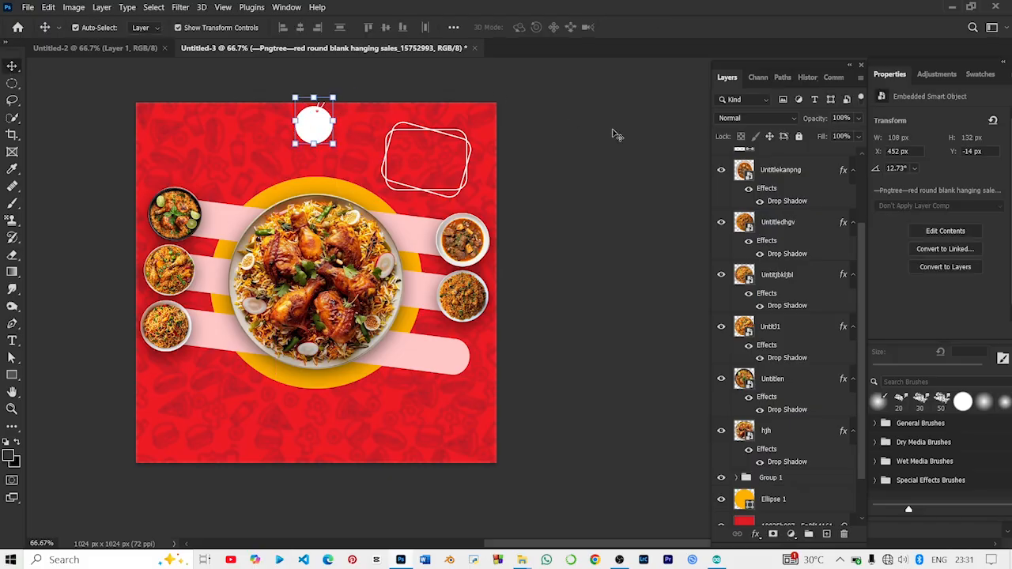
click(617, 136)
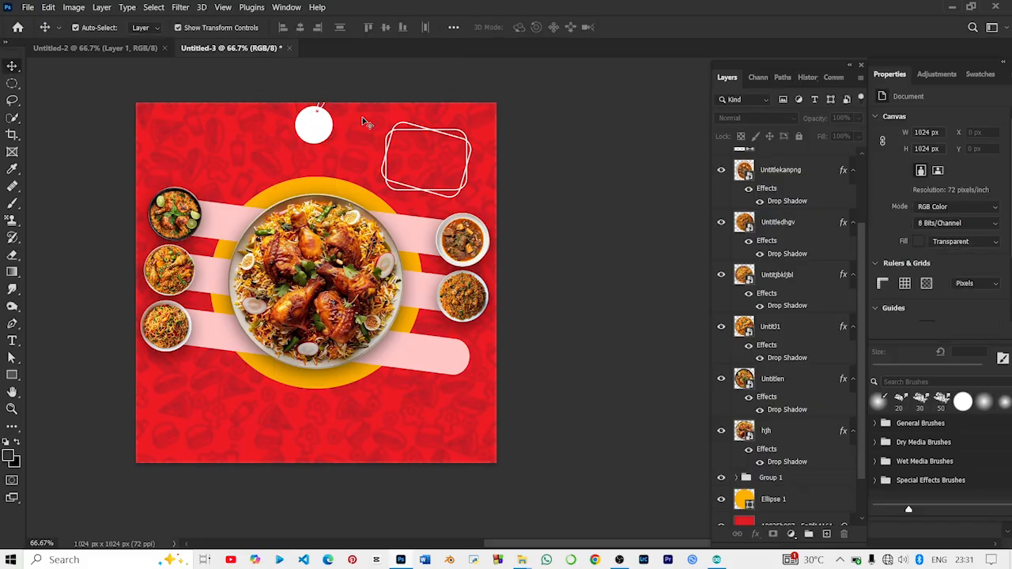
Step: Enlarge the white tag to about 7.31% and nudge it slightly left along the flyer's top edge
click(312, 136)
drag(292, 146, 320, 129)
key(Return)
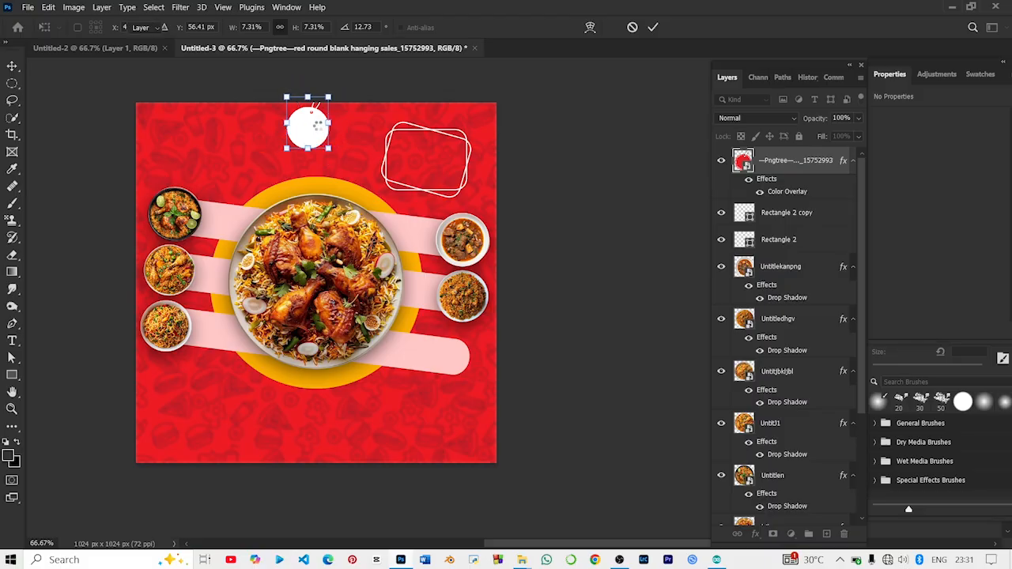
click(611, 196)
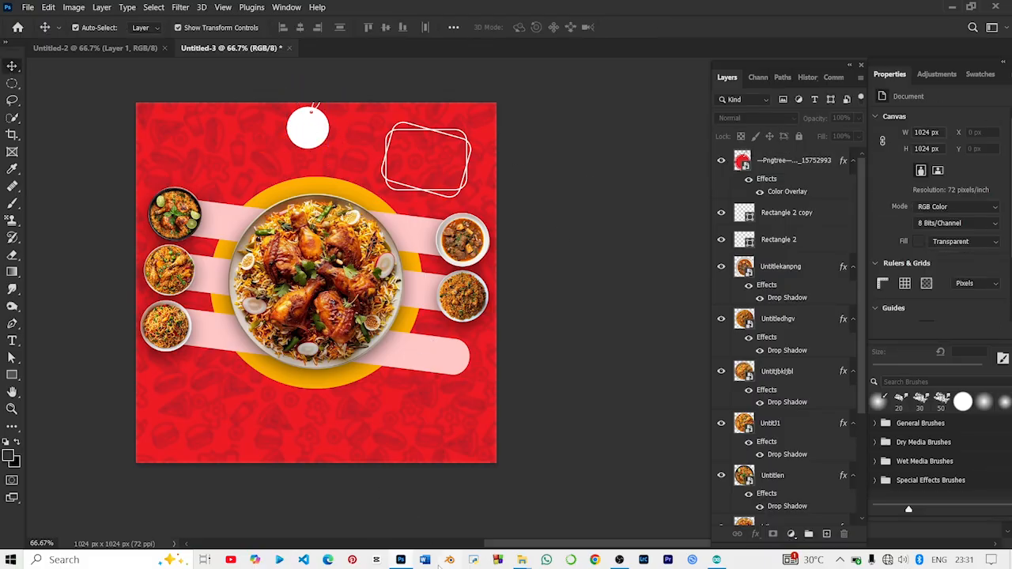
Step: Place the Zikkas Food logo image from the Camera Roll folder into the flyer at its original size
mouse_move(521, 557)
click(442, 498)
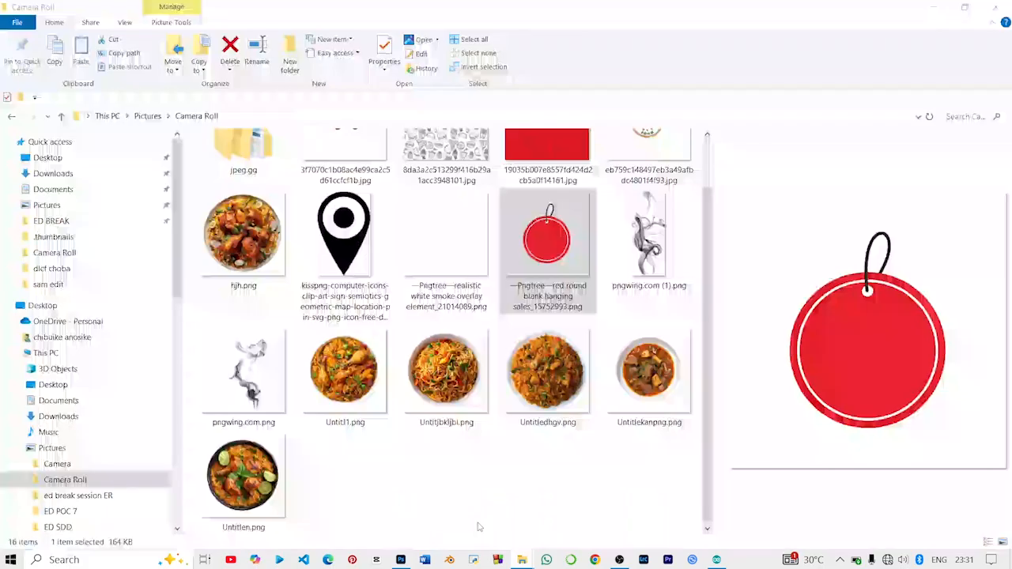
scroll(336, 419, up, 1)
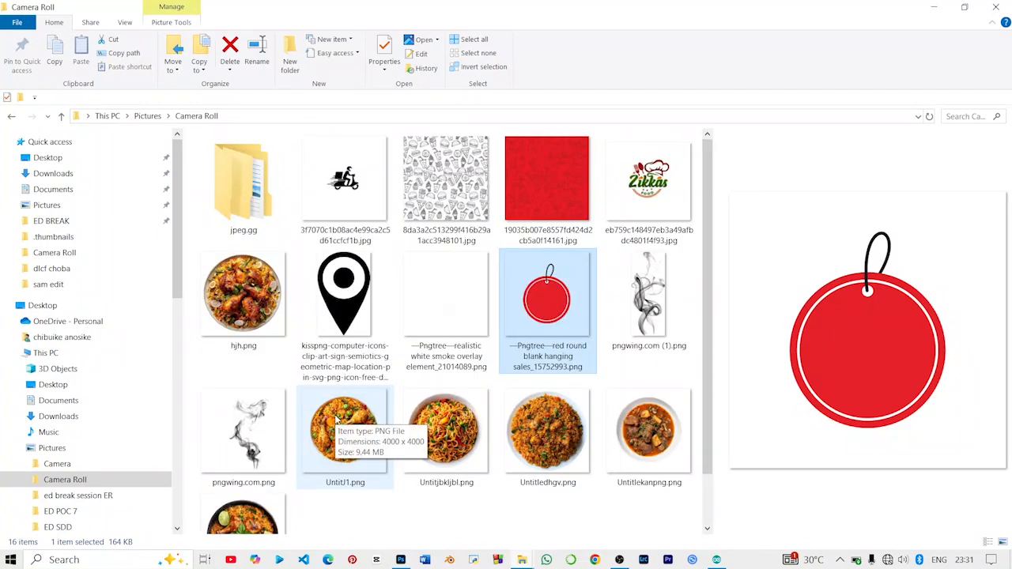
click(639, 214)
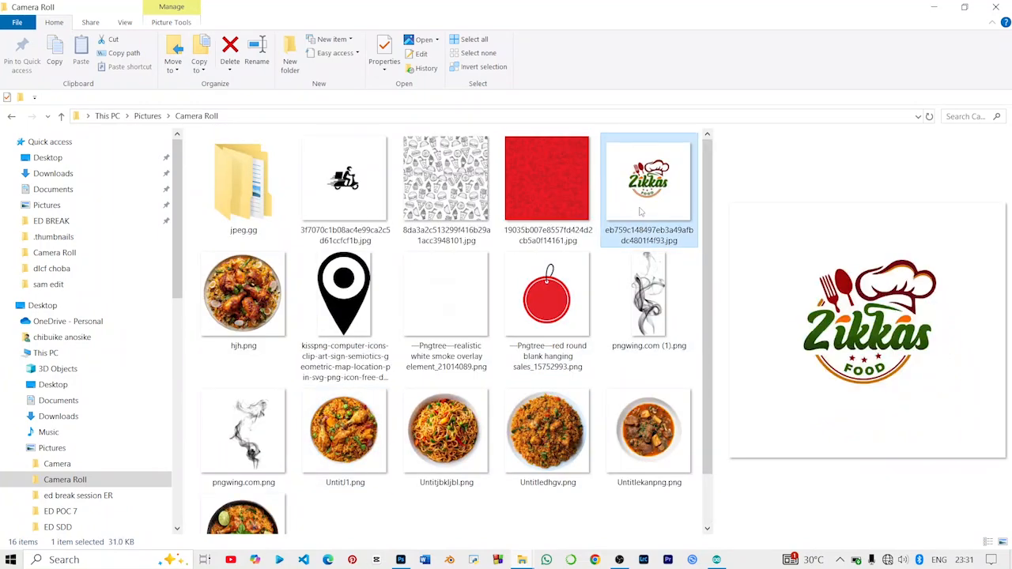
drag(640, 211, 364, 446)
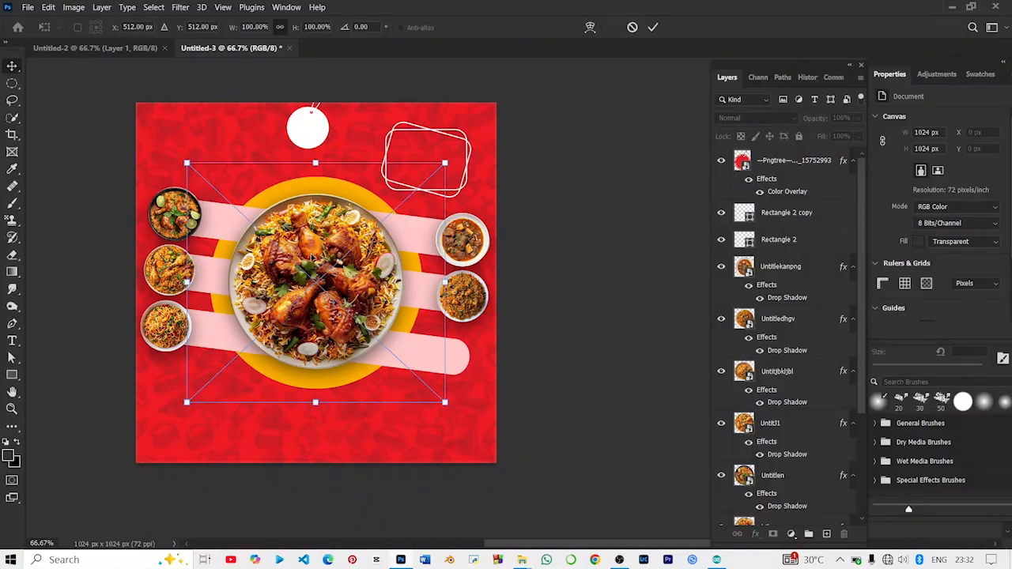
key(Return)
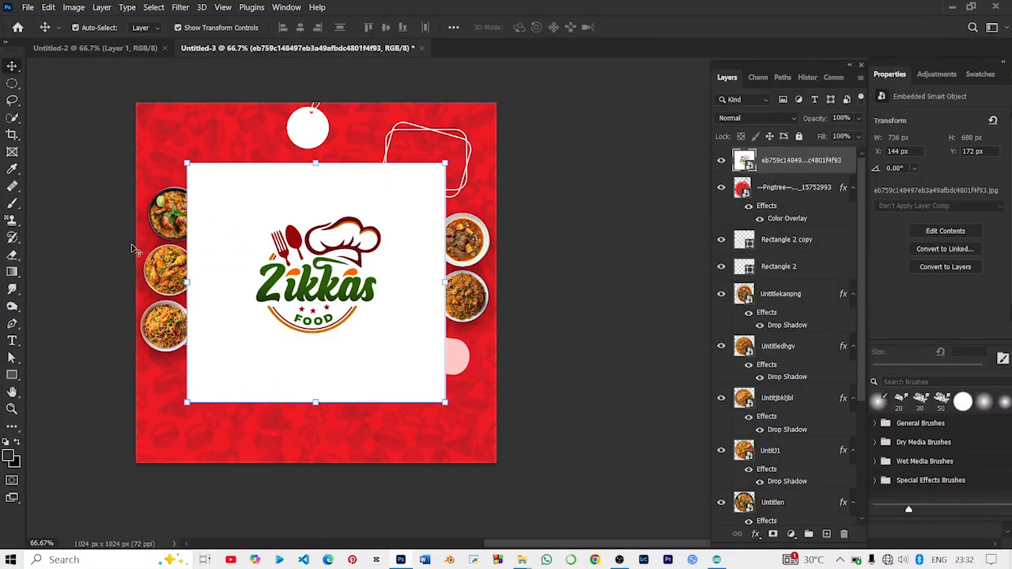
Step: Select the logo's white background with the Magic Wand and hide it with an inverted layer mask
click(12, 118)
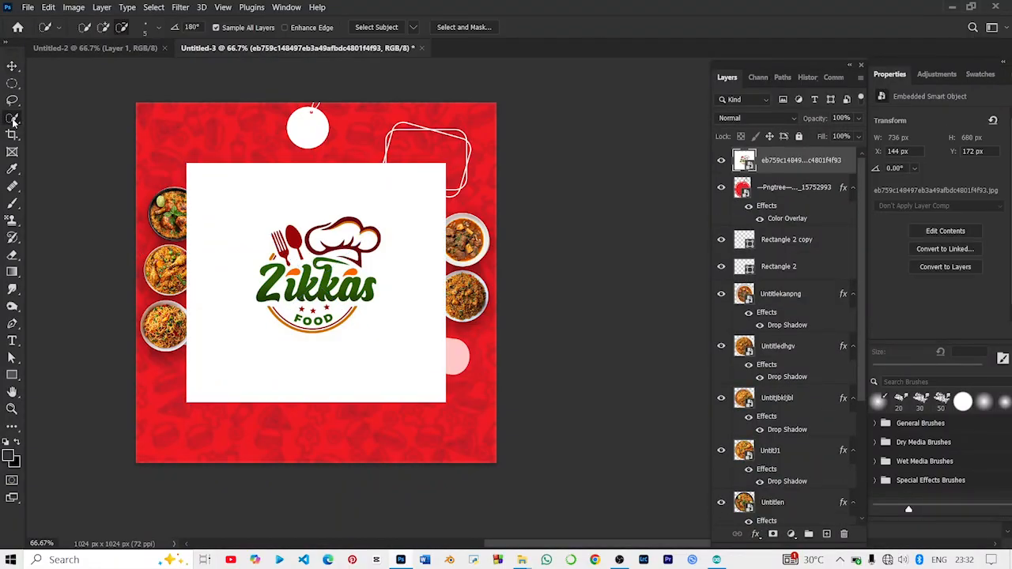
right_click(11, 118)
click(49, 141)
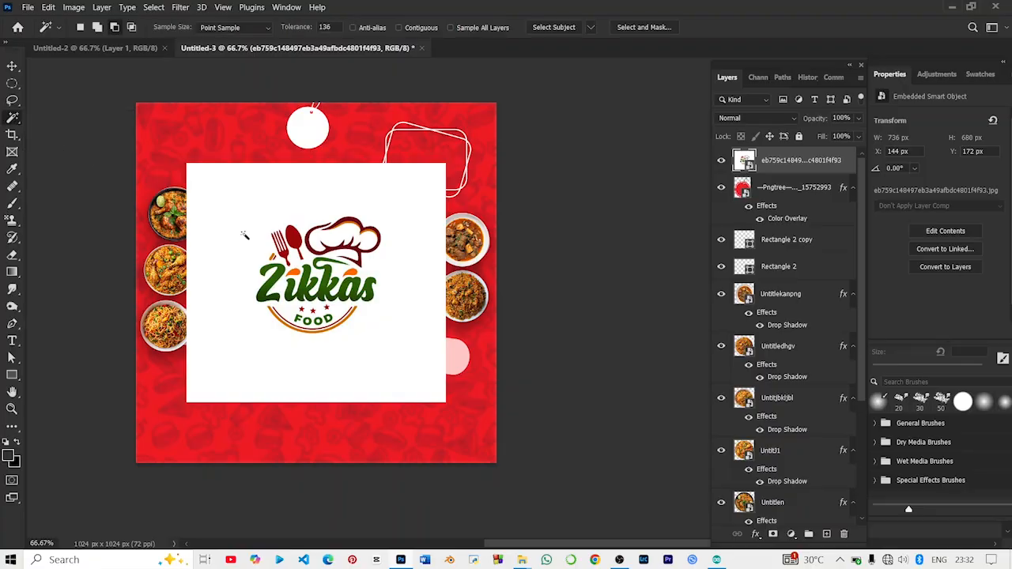
click(238, 235)
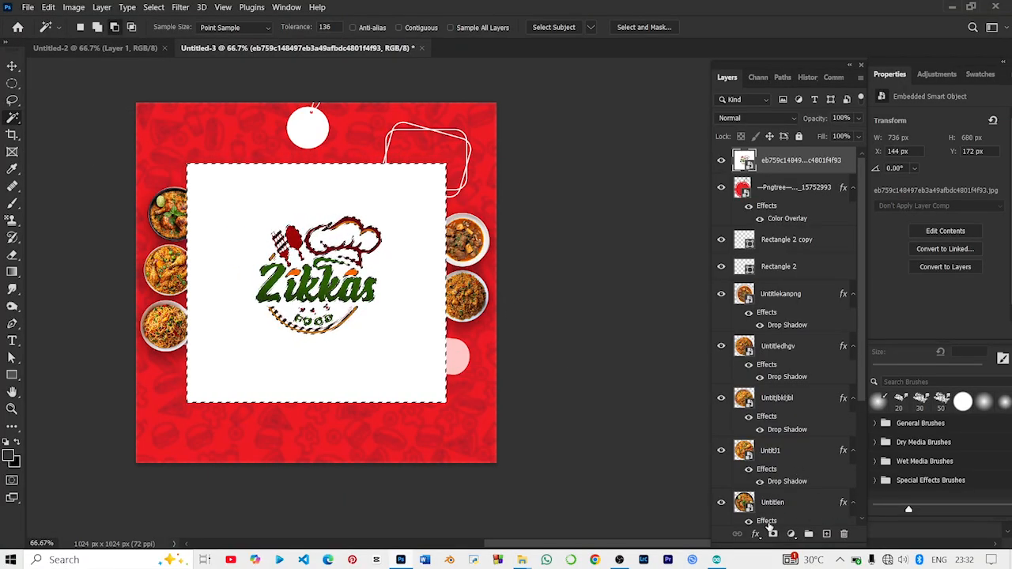
click(773, 535)
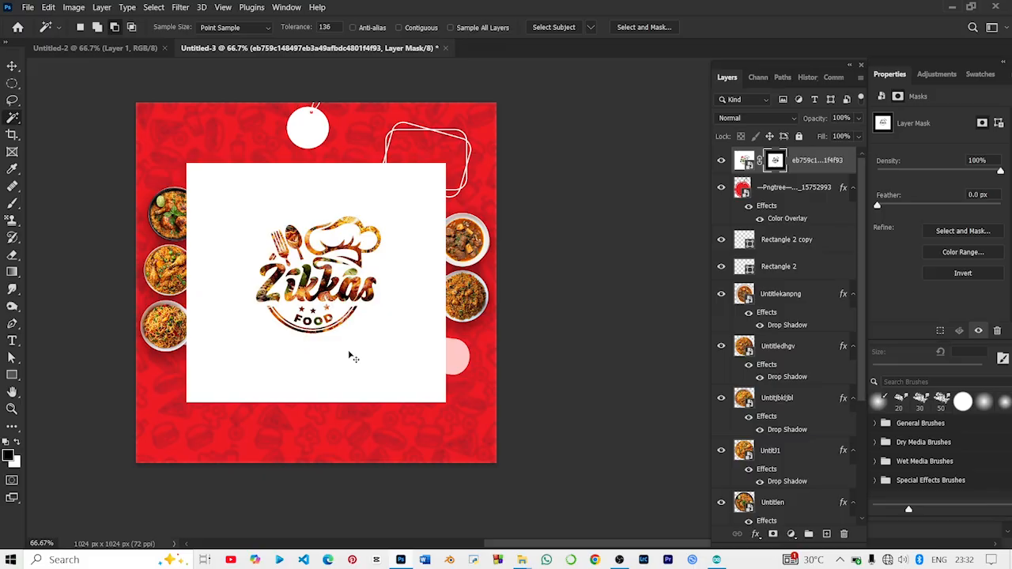
key(ctrl+i)
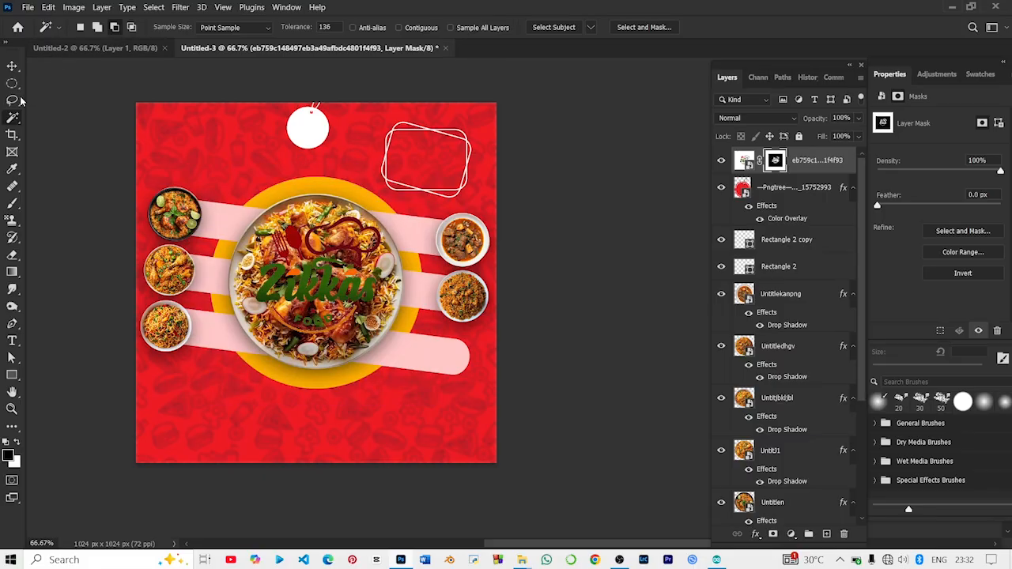
Step: Shrink the Zikkas Food logo and fit it inside the white round tag at the flyer's top
click(12, 68)
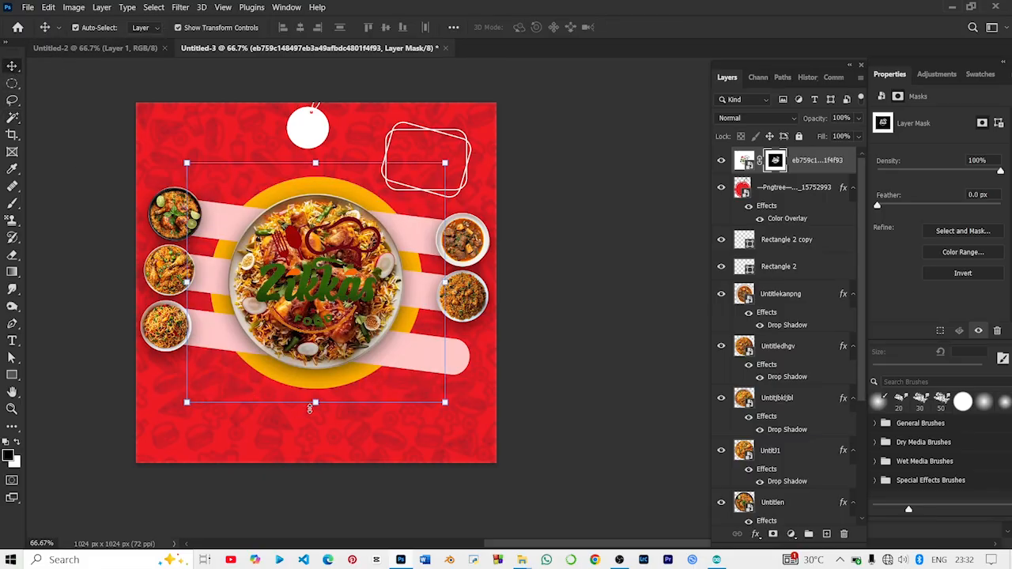
drag(310, 407, 312, 116)
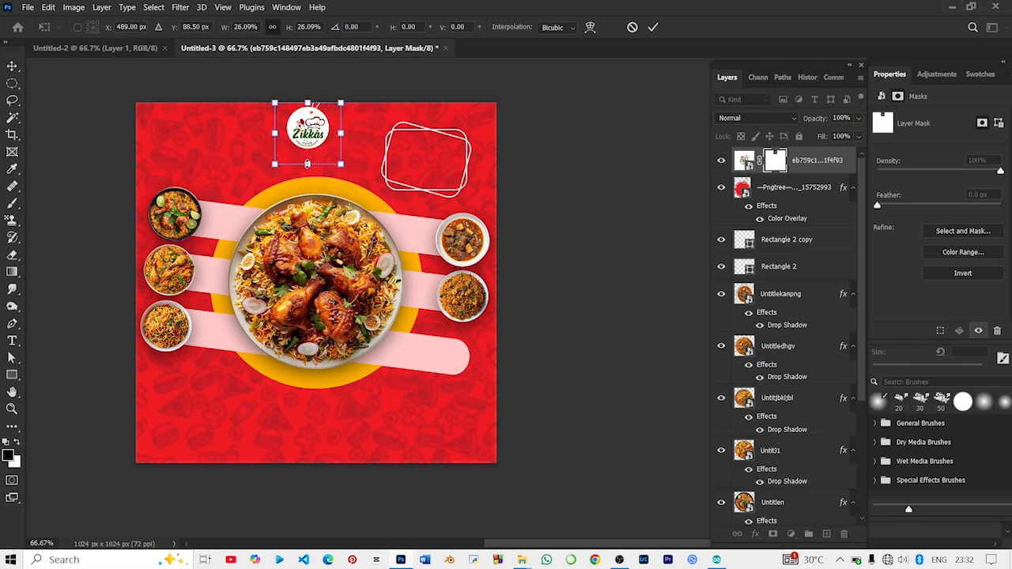
drag(307, 164, 308, 157)
key(Return)
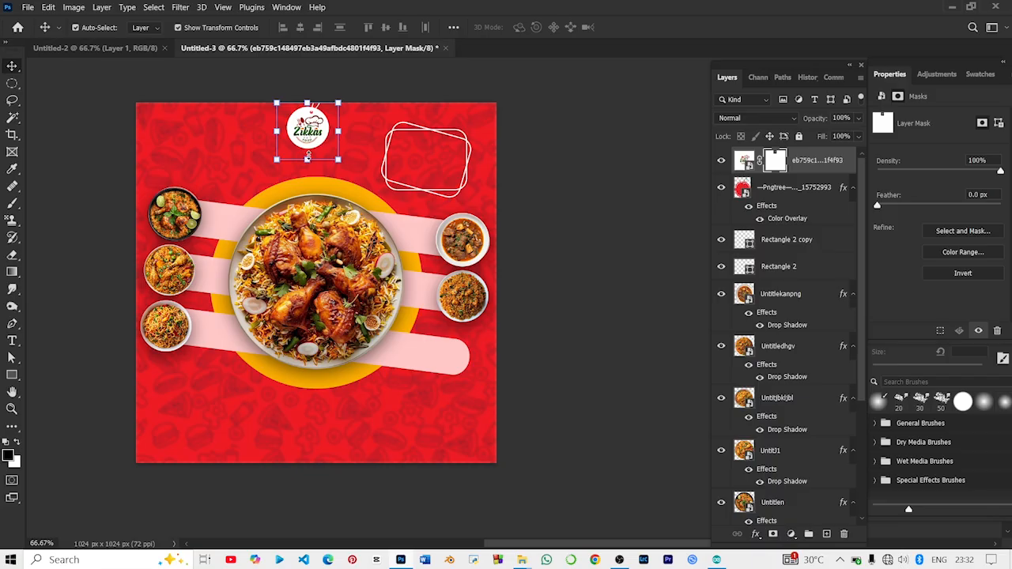
click(620, 225)
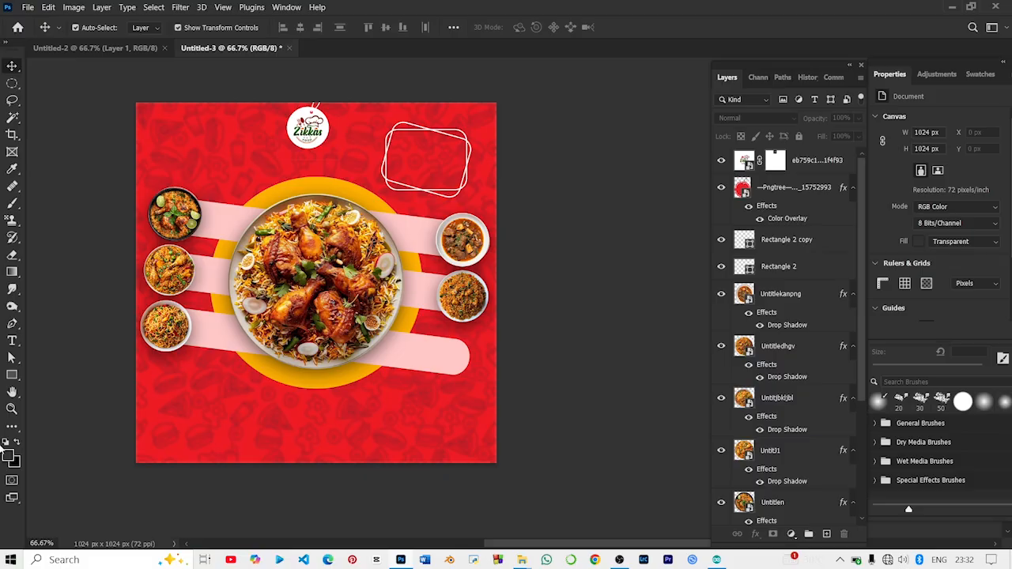
Step: Draw a wide rectangle about 778 x 101 px below the main dish
click(13, 376)
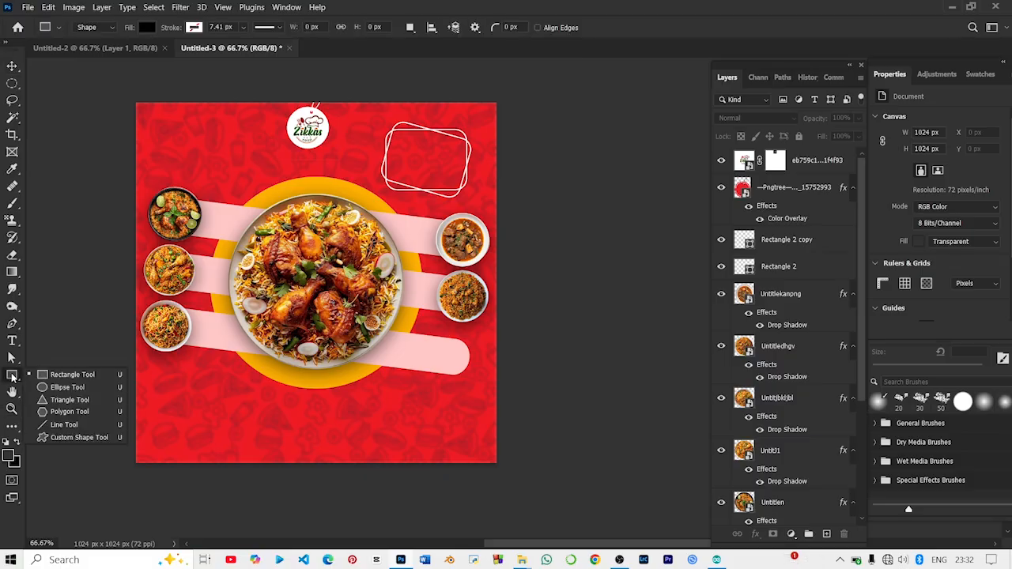
click(62, 376)
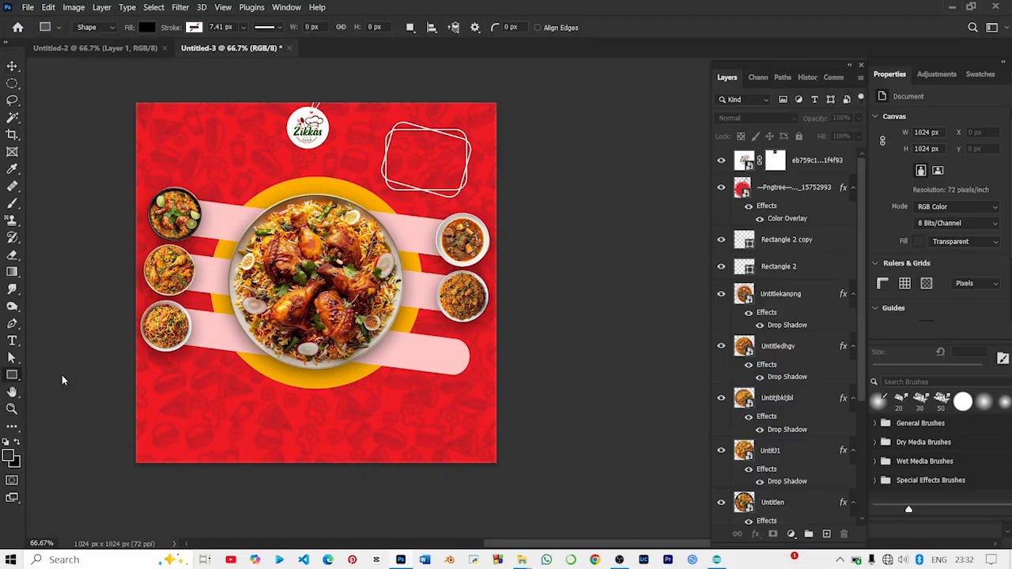
drag(184, 389, 452, 399)
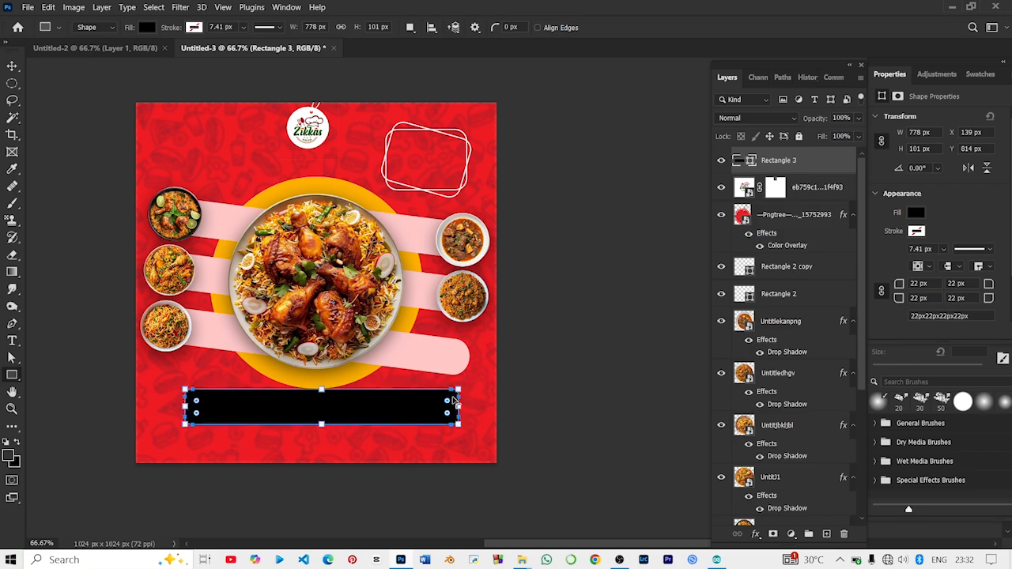
Step: Remove the wide rectangle's fill and give it a white stroke
click(917, 212)
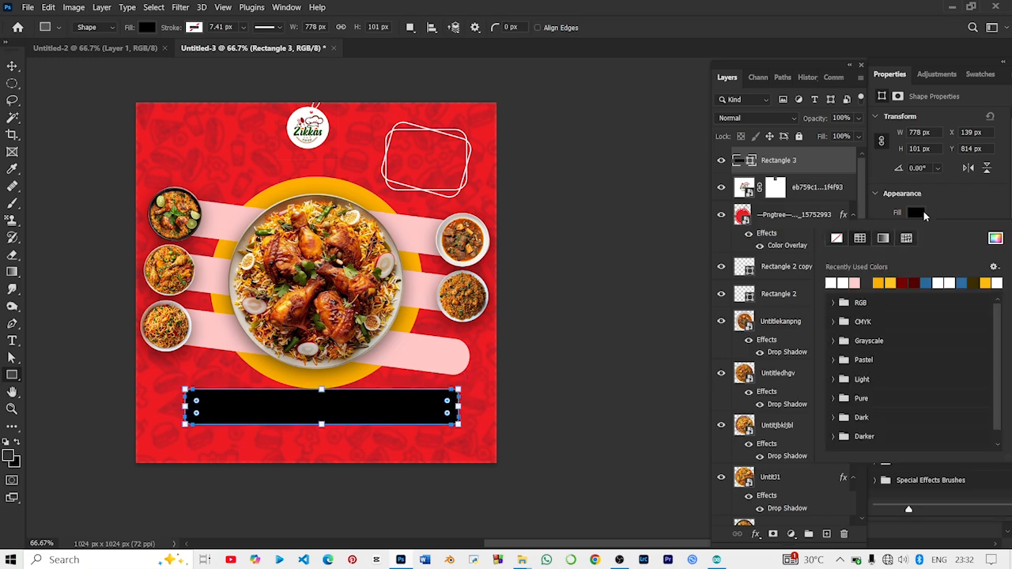
click(837, 239)
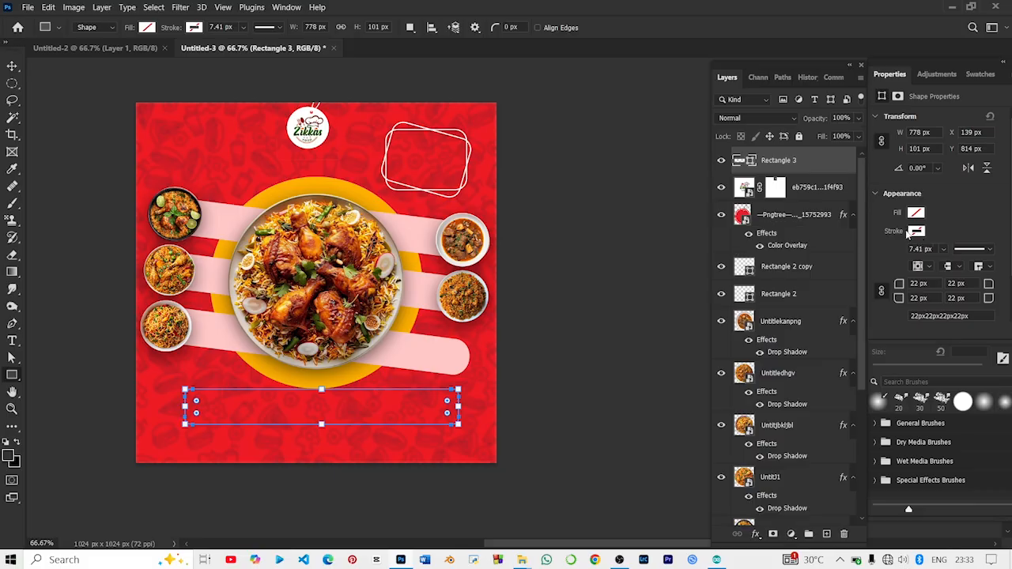
click(916, 232)
click(835, 299)
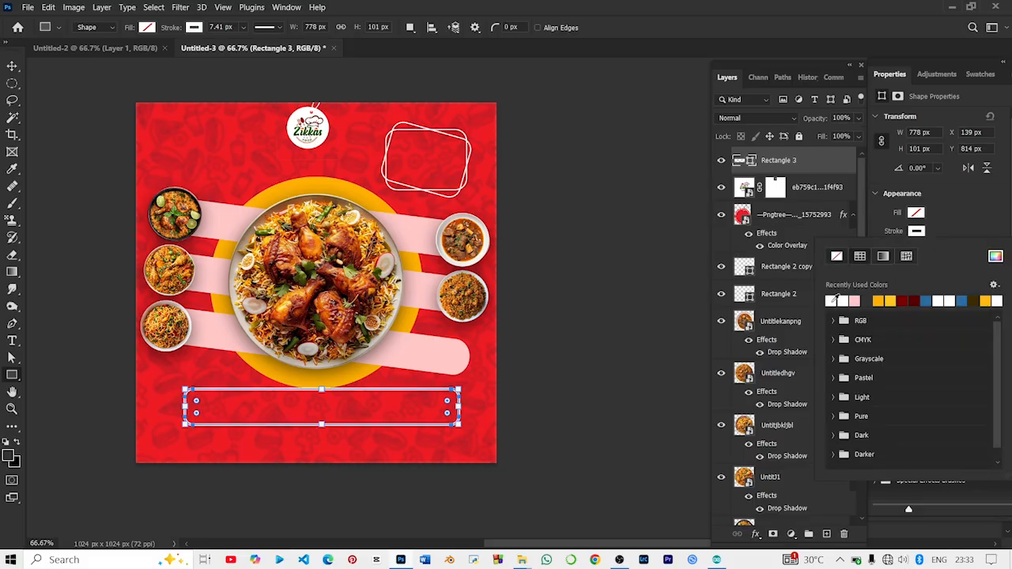
Step: Reduce the stroke width of the wide rectangle below the main dish to 3.79 px
click(954, 239)
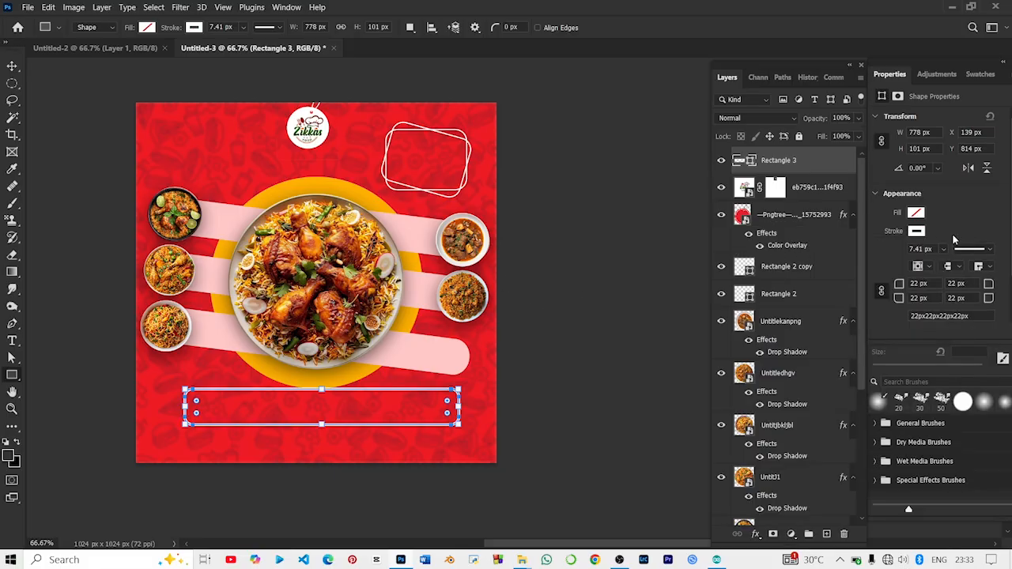
click(943, 250)
drag(939, 265, 945, 267)
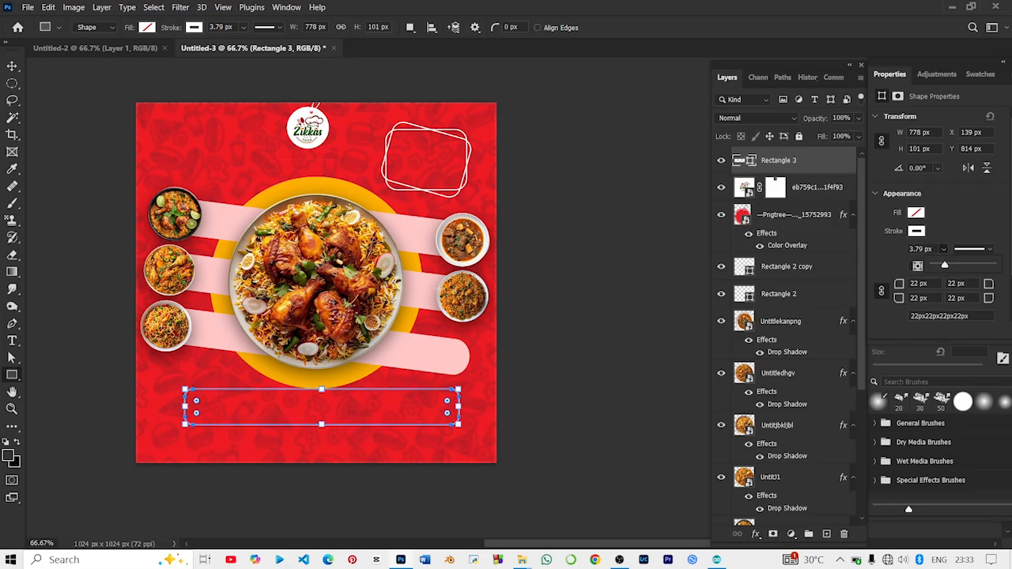
click(15, 64)
click(56, 135)
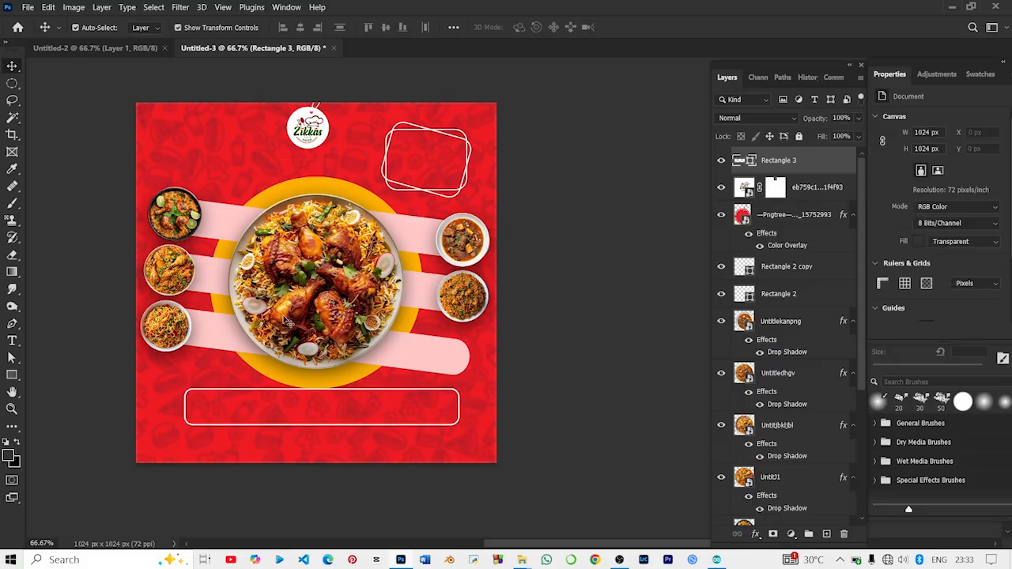
Step: Rotate the wide outlined frame about 3.6° clockwise and move it slightly lower, centred near the flyer's bottom edge
click(460, 424)
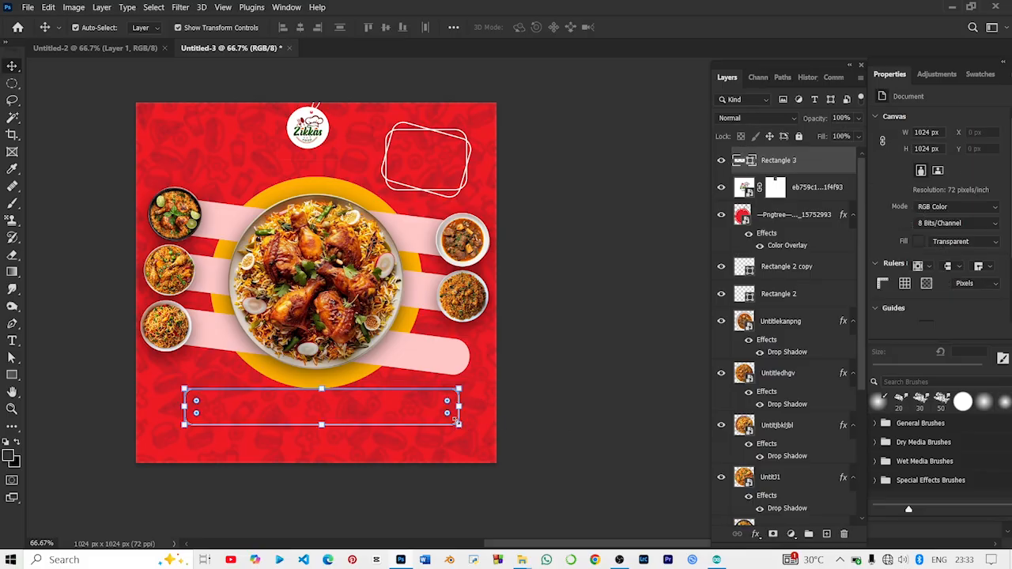
drag(468, 406, 482, 420)
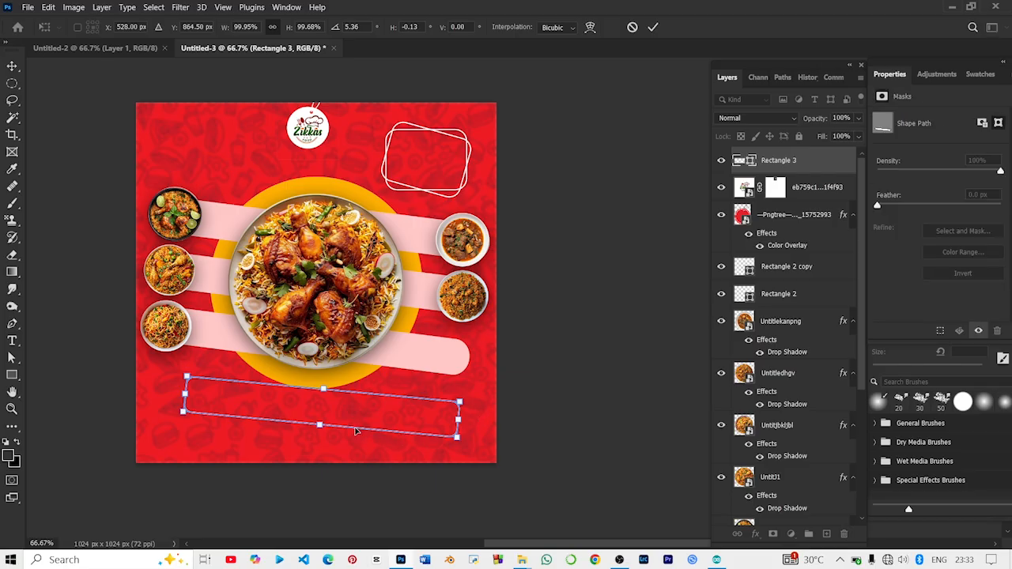
drag(355, 431, 351, 443)
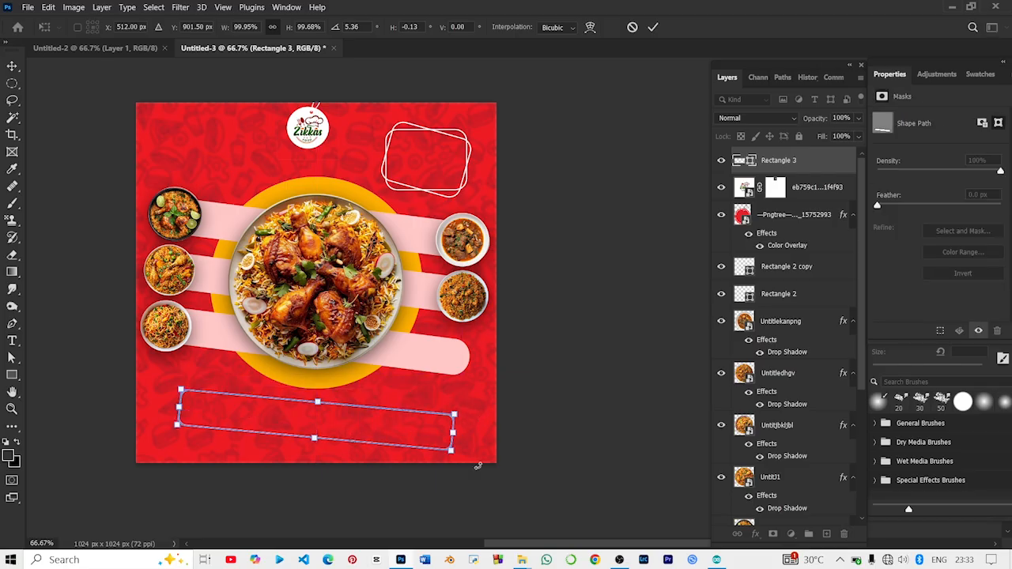
drag(463, 446, 466, 441)
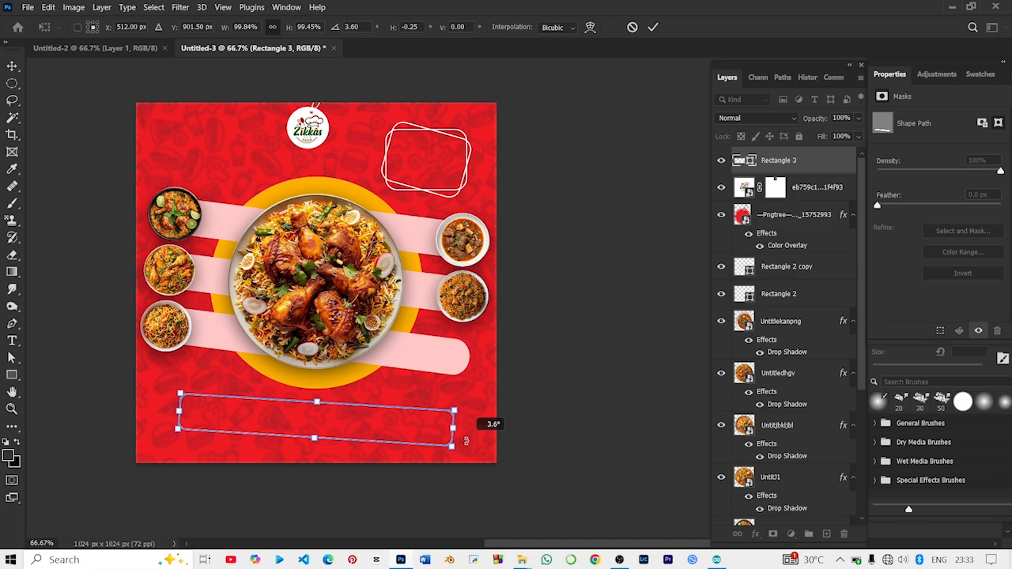
drag(410, 412, 412, 417)
key(Return)
click(603, 313)
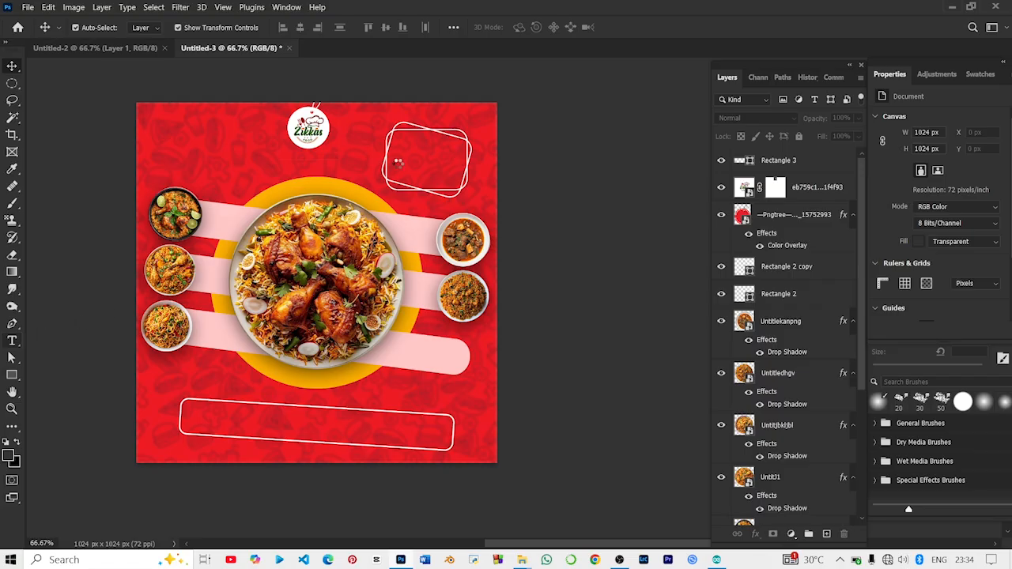
Step: Add the text "OPEN NOW" on two lines, starting at the tilted double frame
key(t)
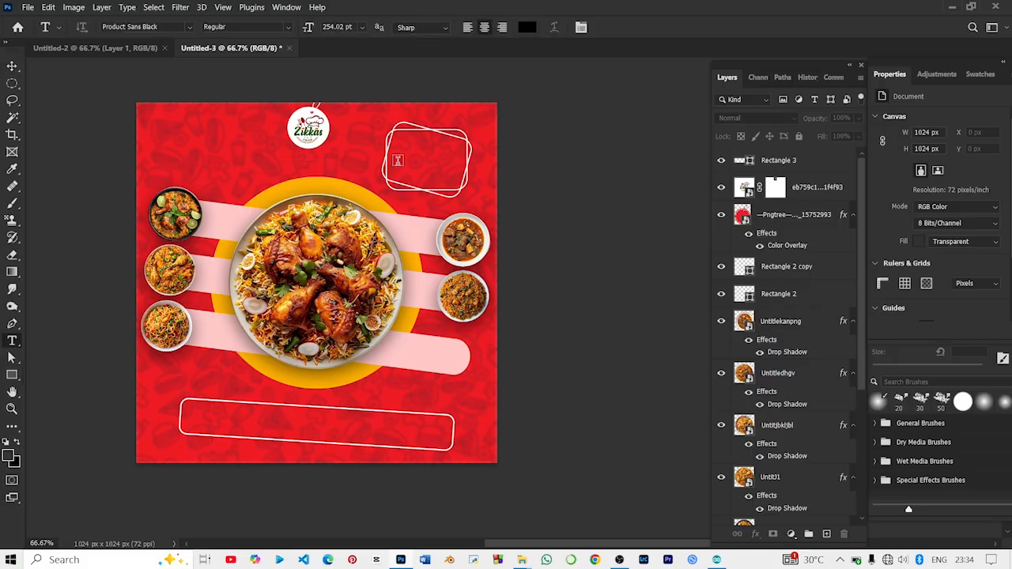
click(398, 161)
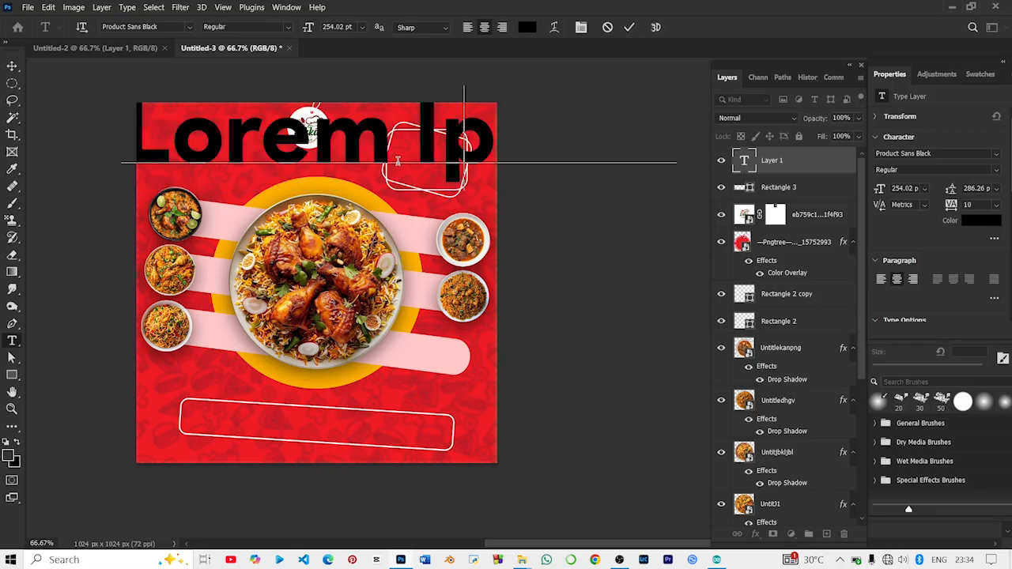
text(OPEN)
key(Return)
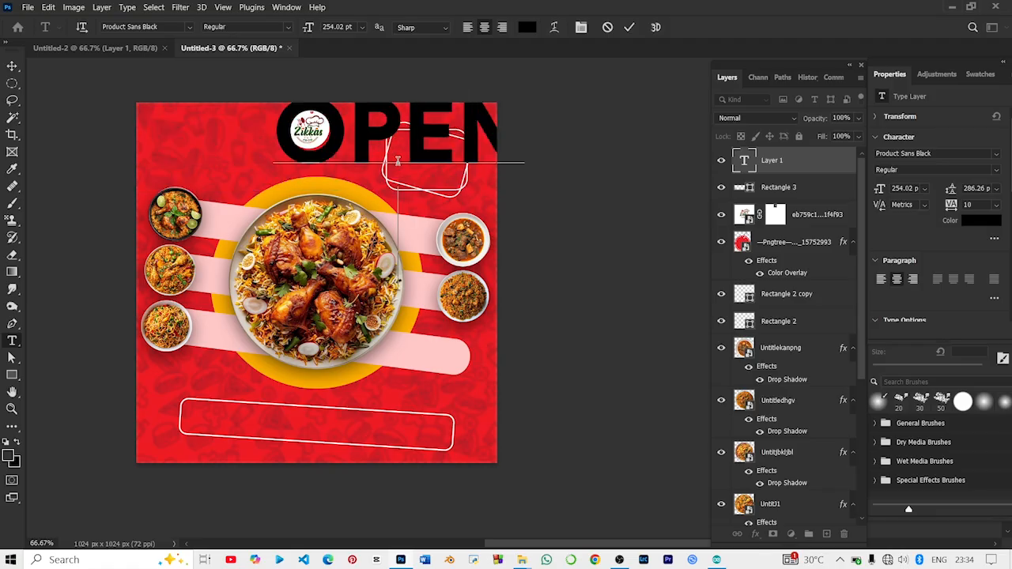
text(NPW)
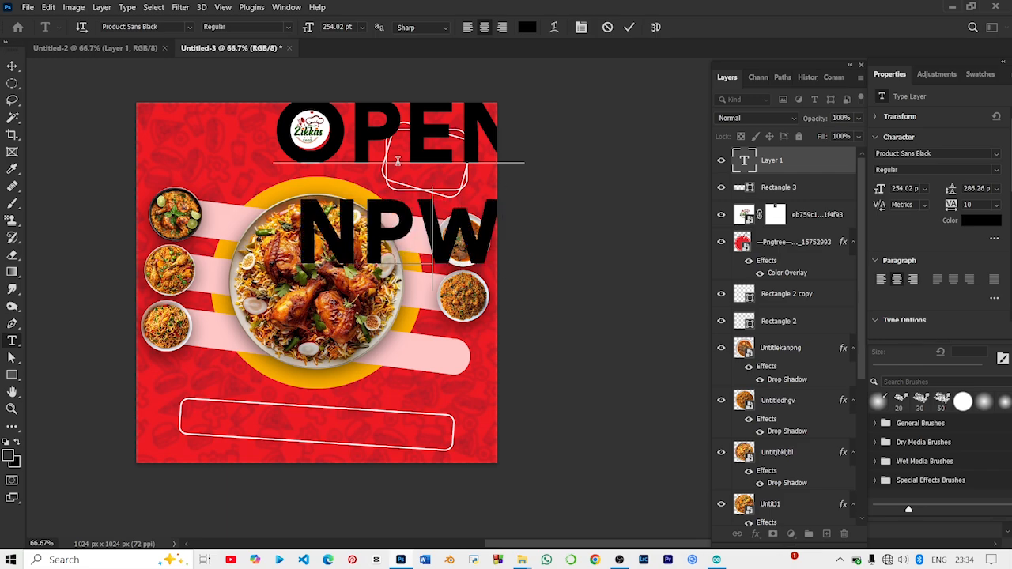
key(BackSpace)
key(BackSpace)
text(OW)
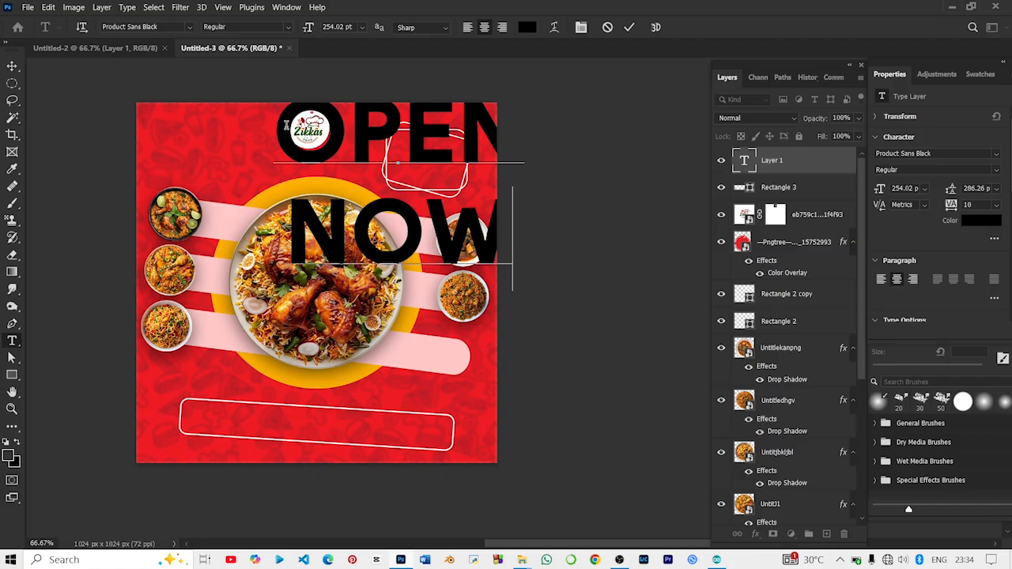
Step: Set the colour of the word OPEN to white (ffffff)
drag(286, 127, 555, 139)
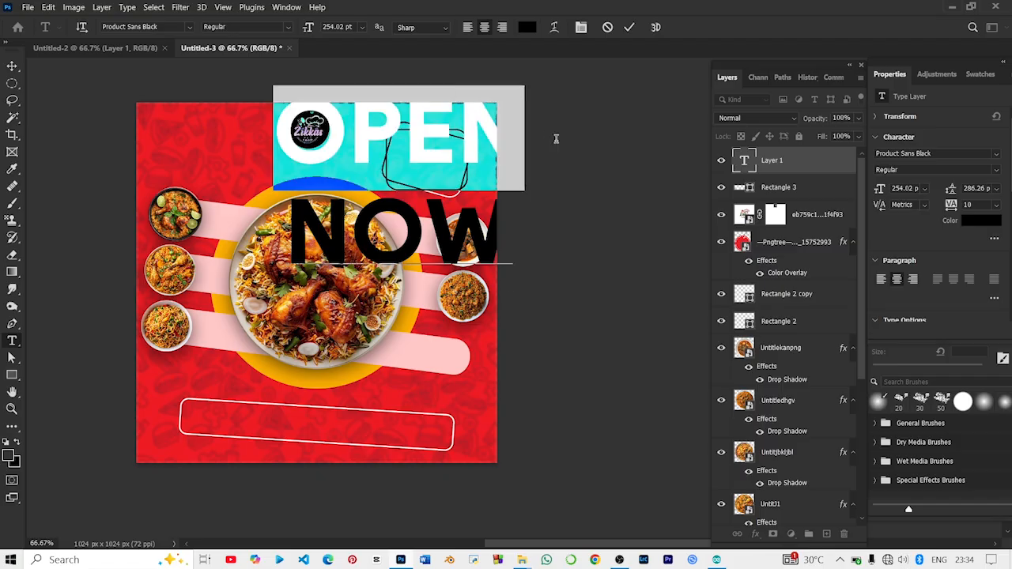
click(988, 226)
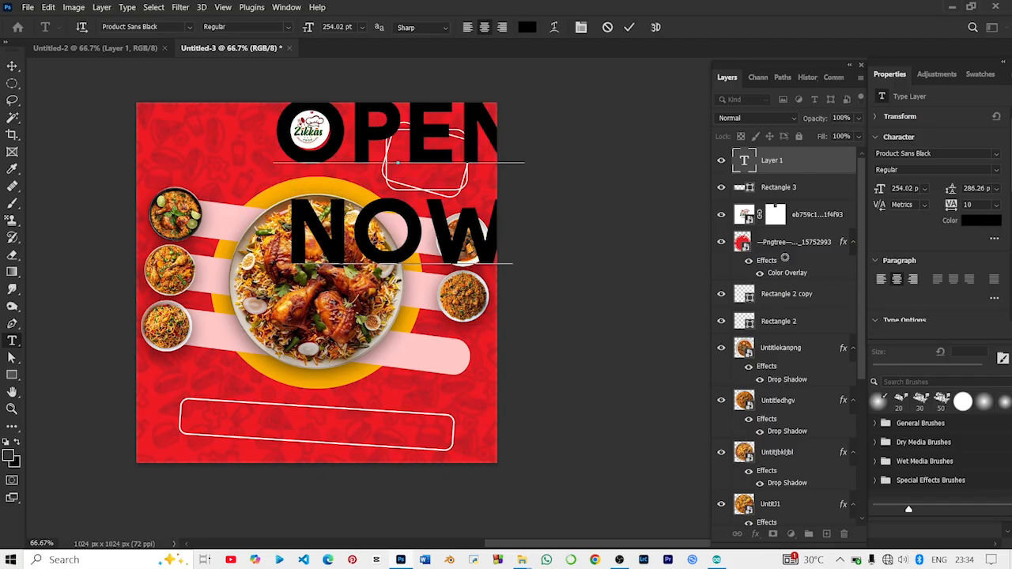
text(ffffff)
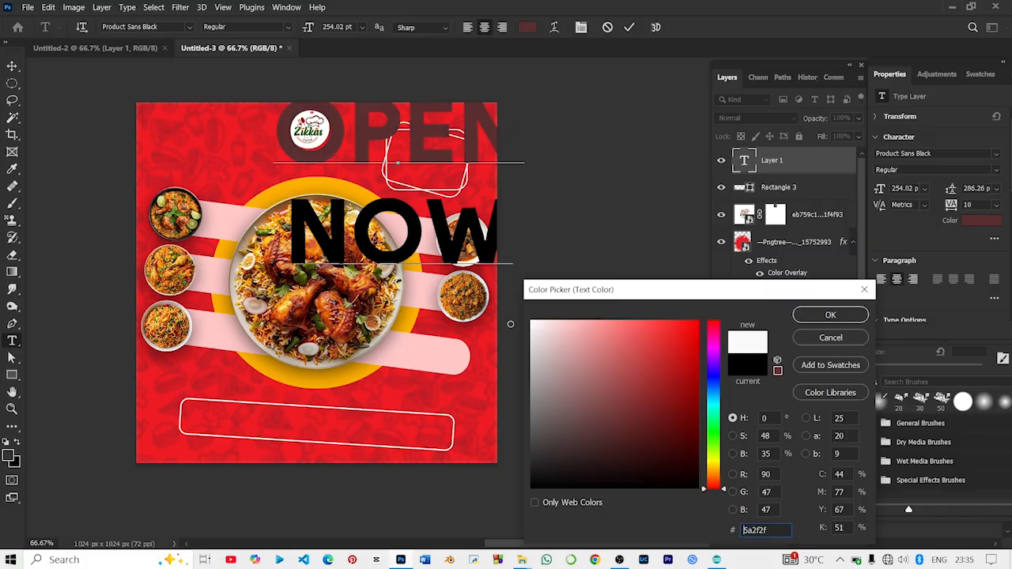
click(845, 318)
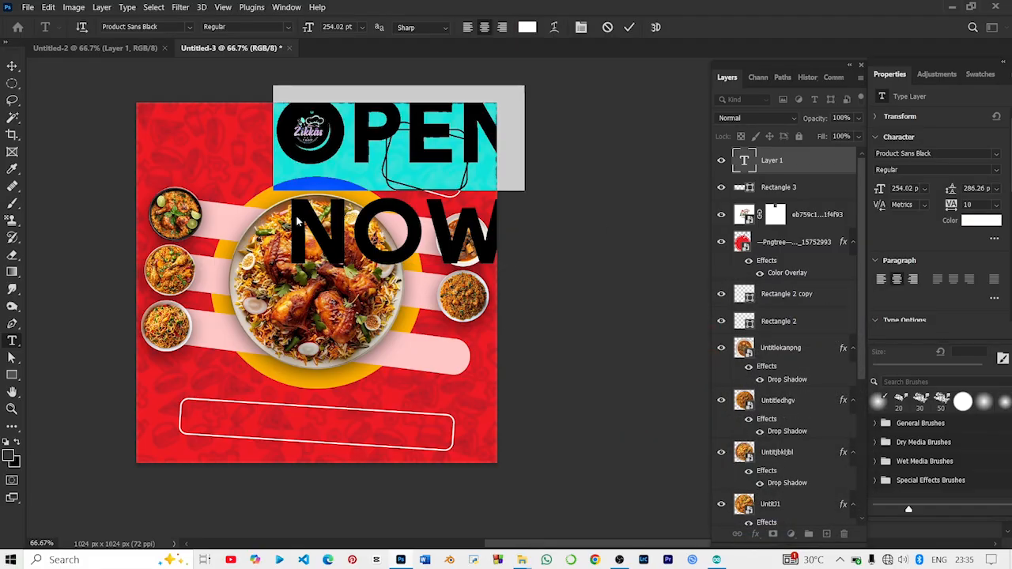
Step: Recolour the word NOW with the yellow-orange sampled from the circle behind the main dish, brightened slightly
drag(296, 223, 541, 234)
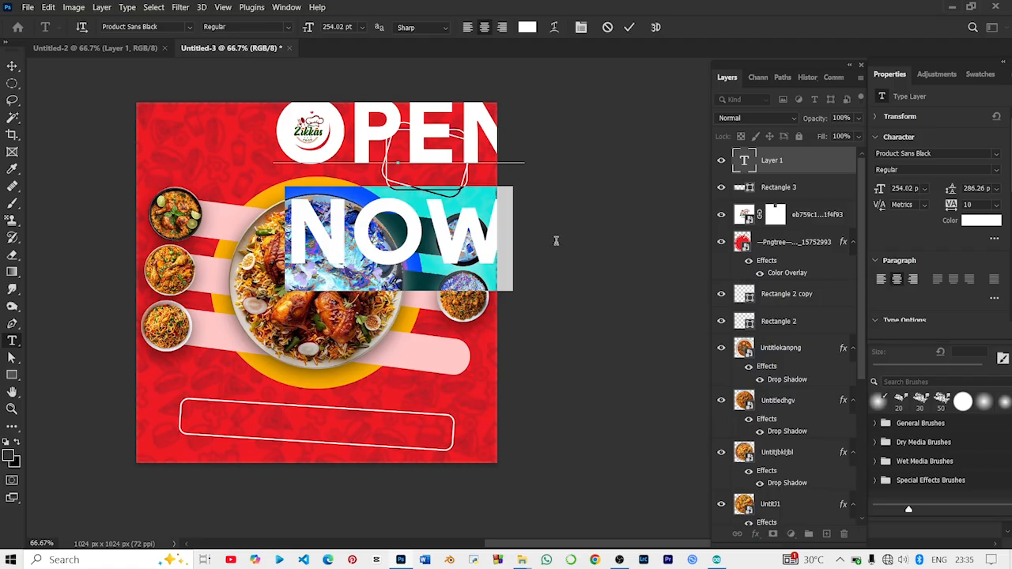
click(981, 221)
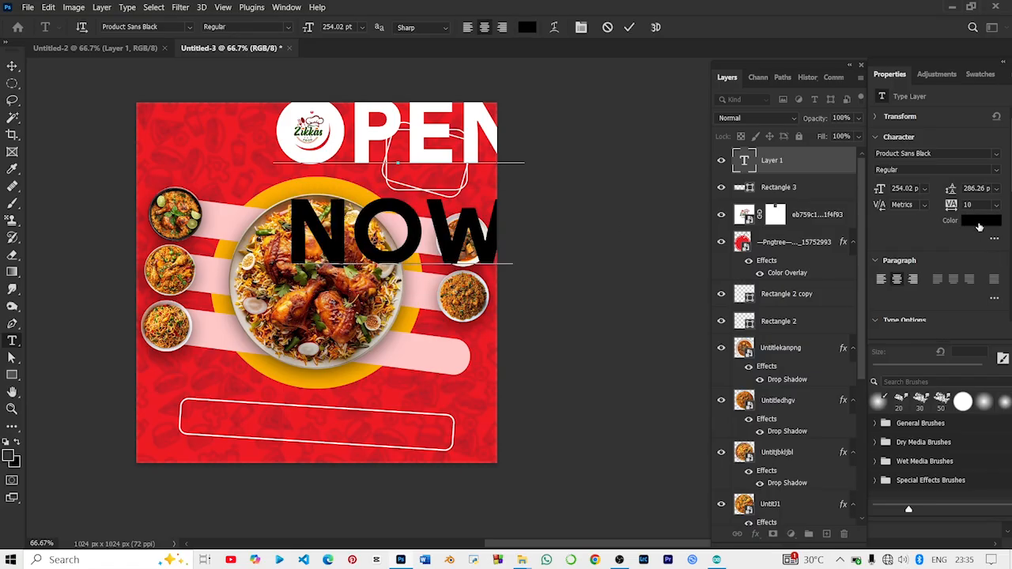
click(299, 373)
click(301, 371)
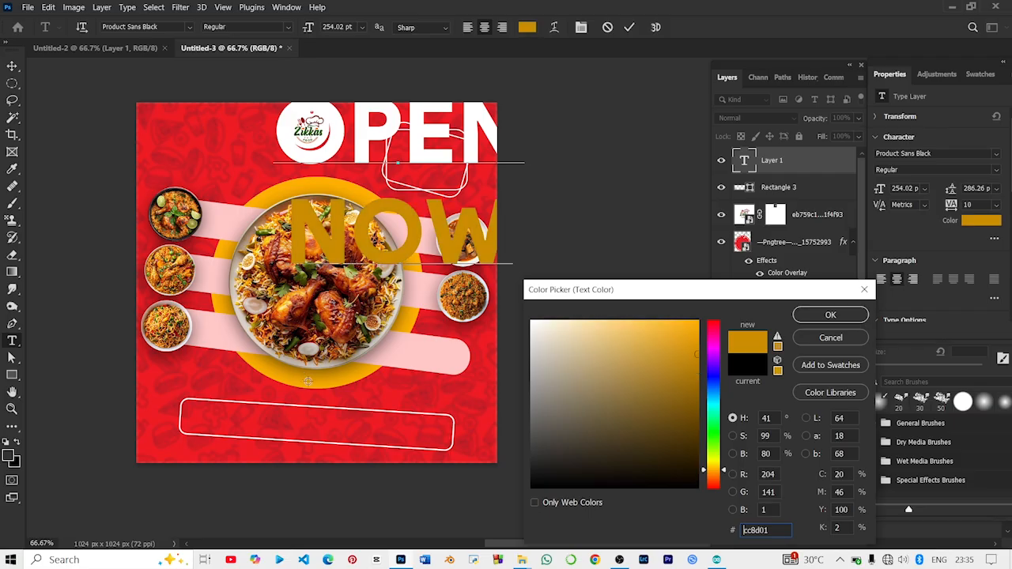
click(311, 383)
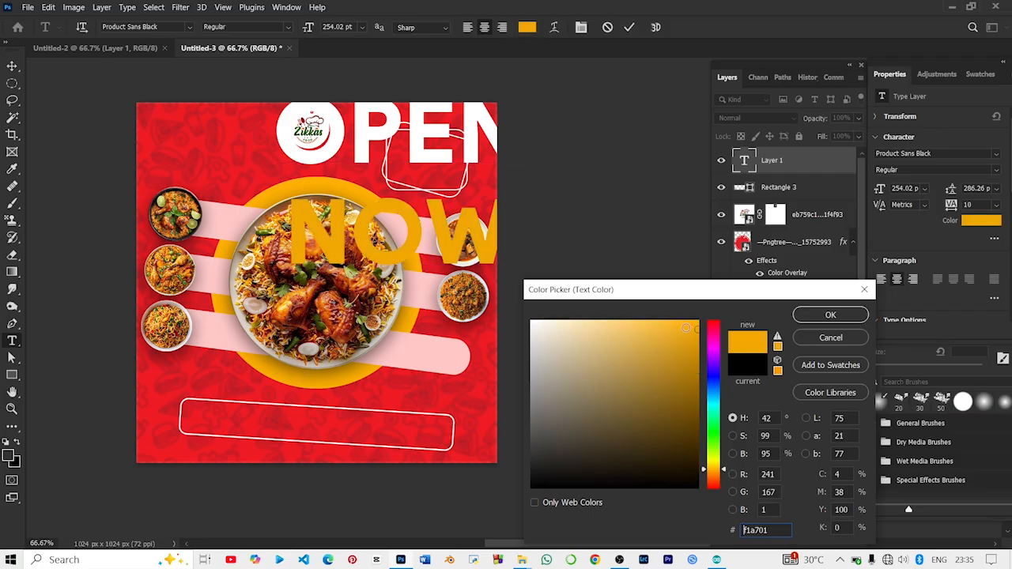
click(697, 324)
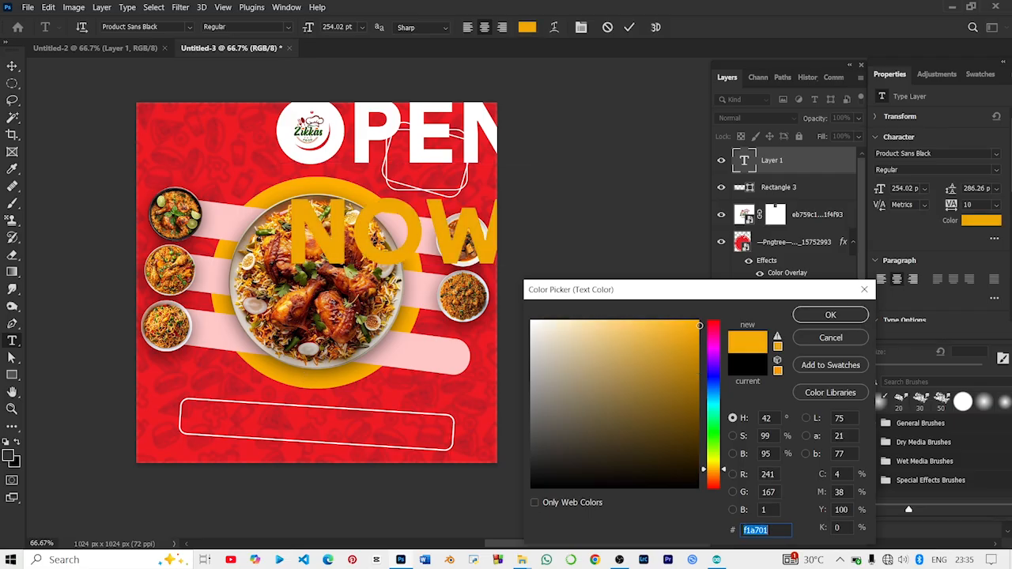
click(816, 316)
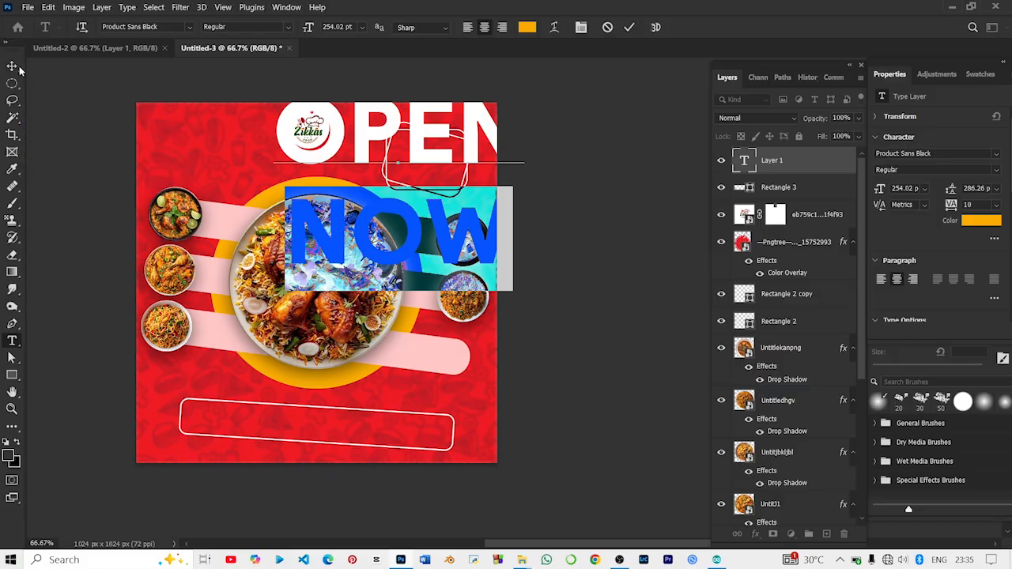
Step: Scale the OPEN NOW text to about 28% and place it inside the tilted double frame
click(12, 67)
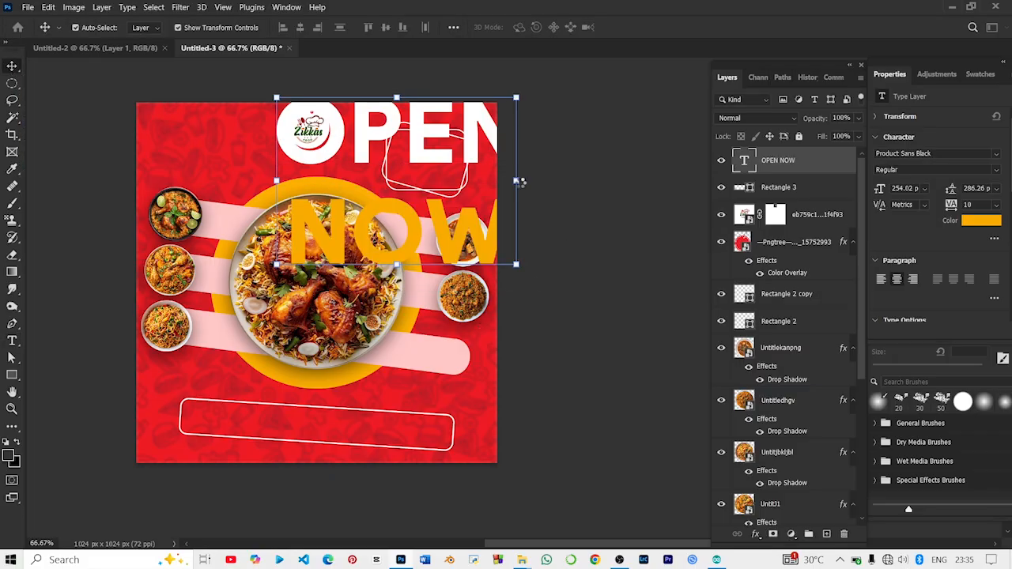
drag(517, 181, 343, 161)
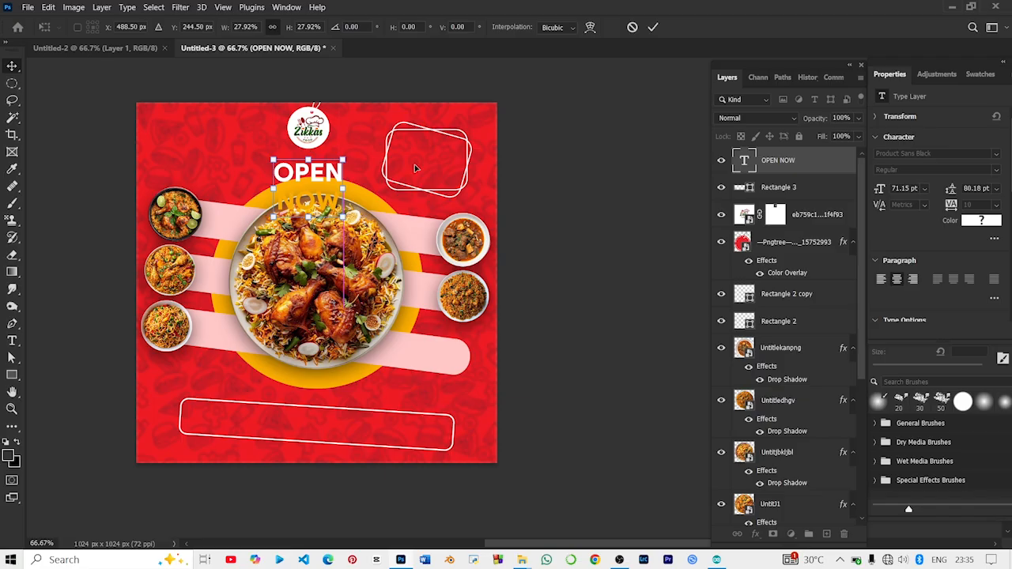
drag(420, 167, 421, 177)
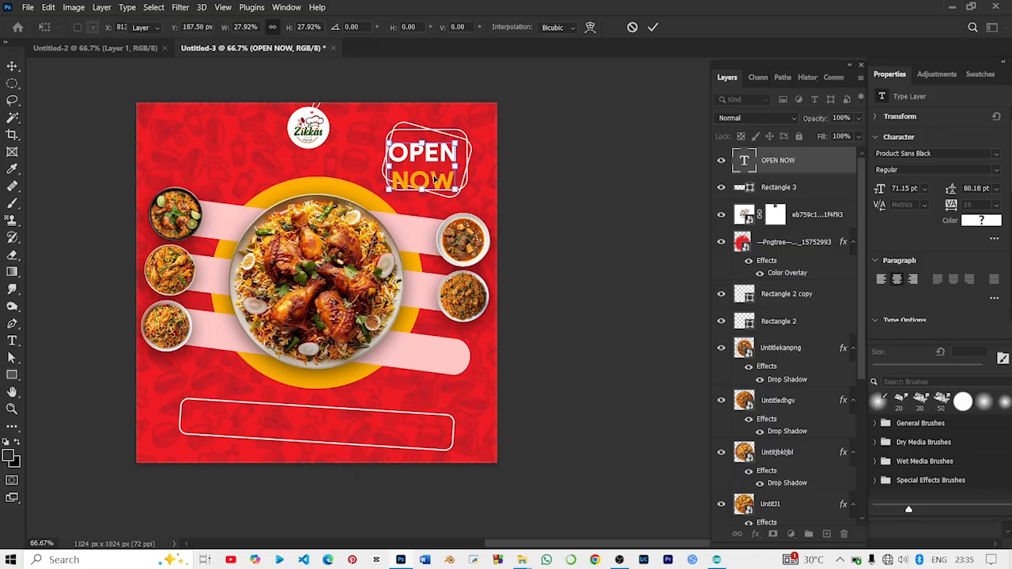
key(Return)
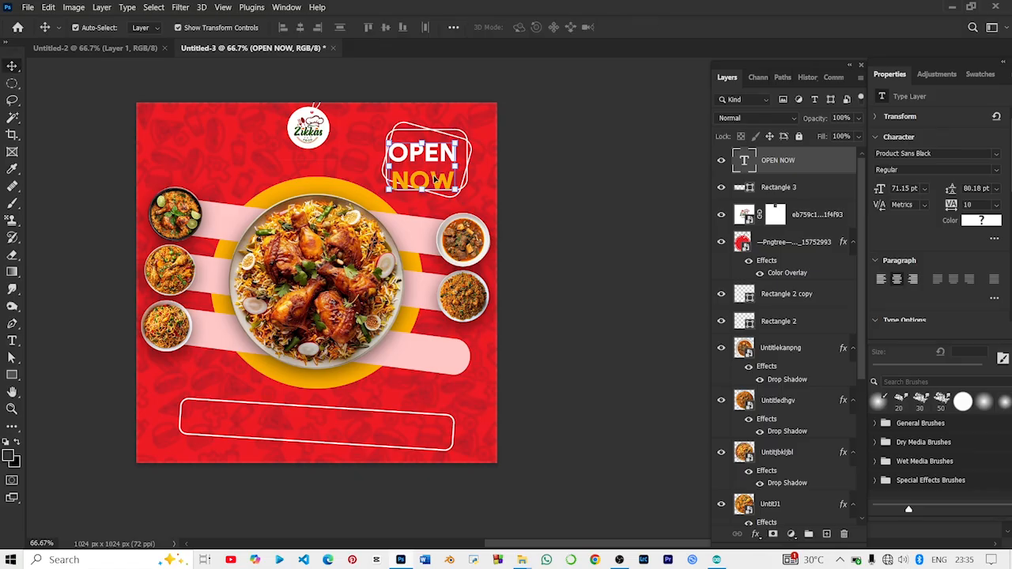
Step: Set the leading of the OPEN NOW text to Auto
click(996, 189)
click(986, 201)
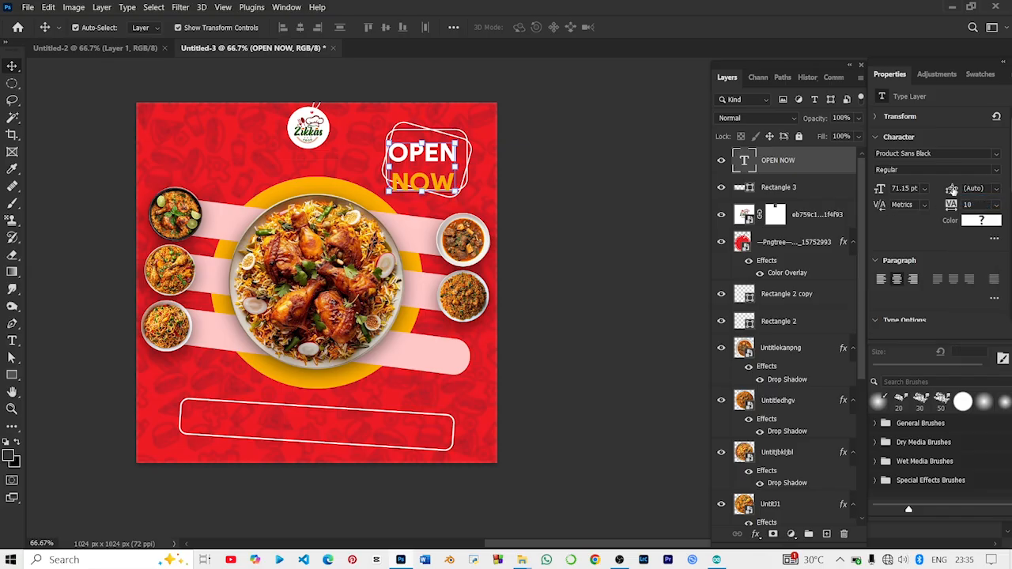
drag(952, 190, 926, 195)
click(425, 158)
double_click(421, 157)
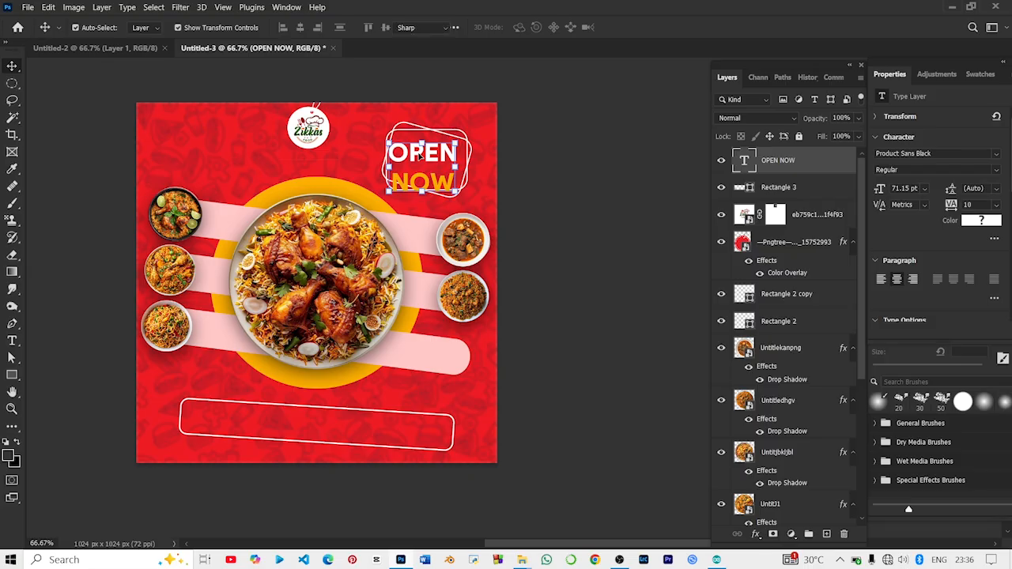
double_click(419, 156)
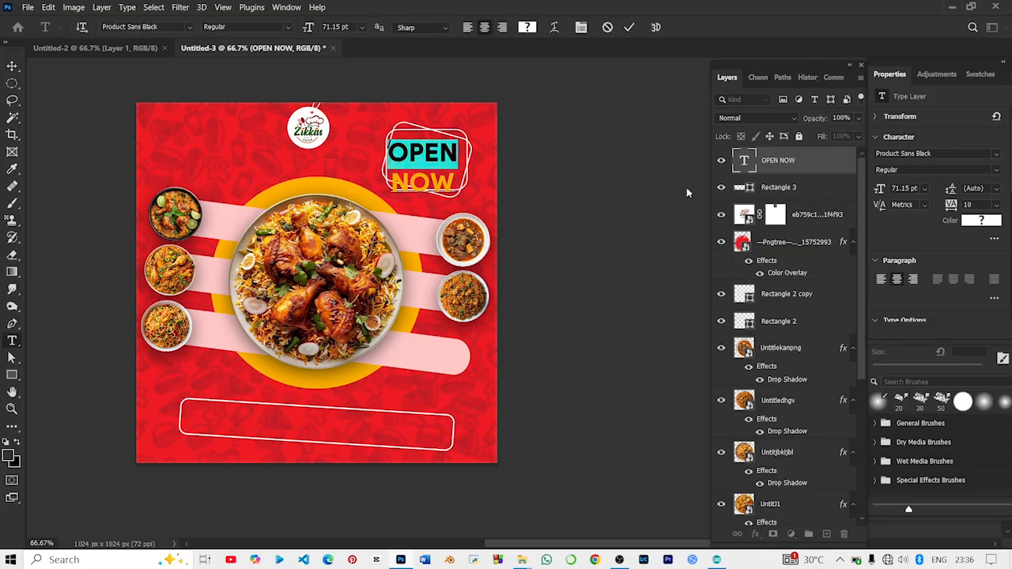
drag(419, 149, 438, 161)
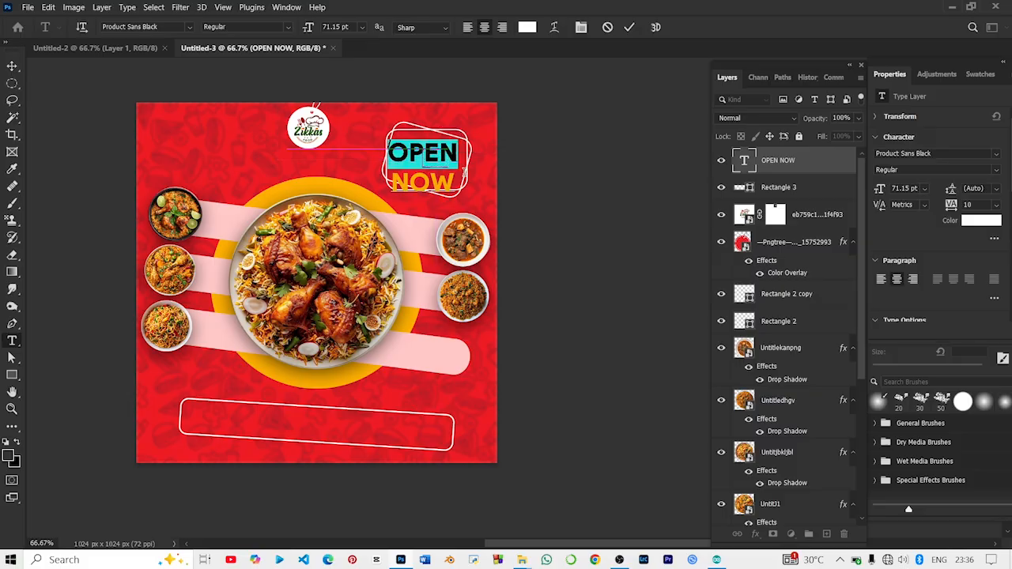
key(ctrl+Return)
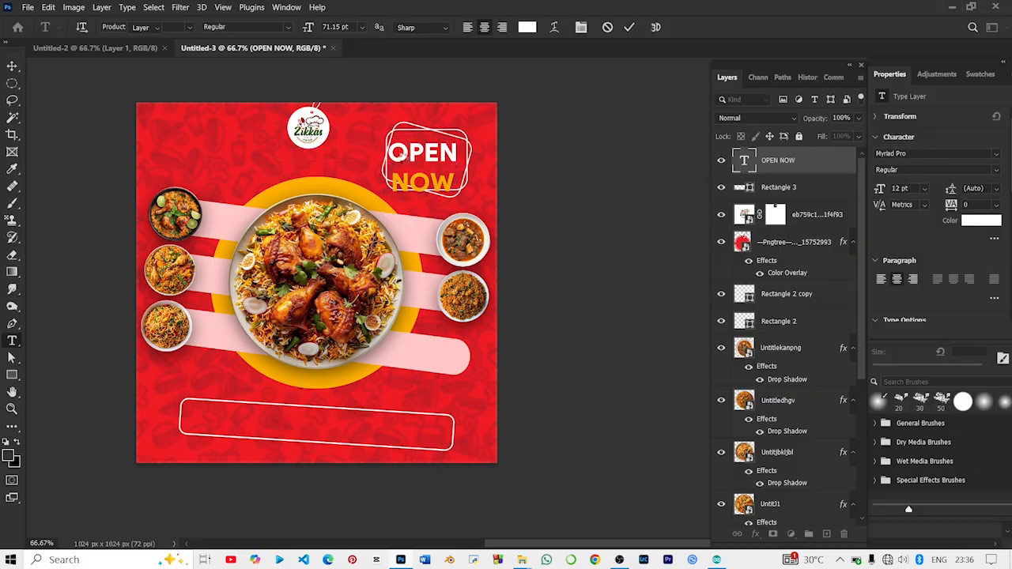
click(404, 156)
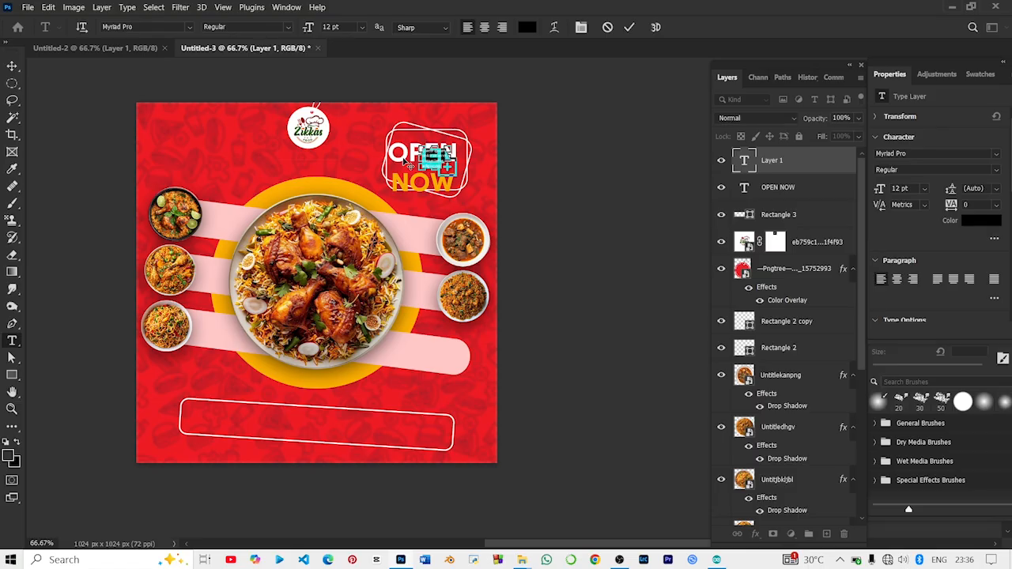
click(781, 157)
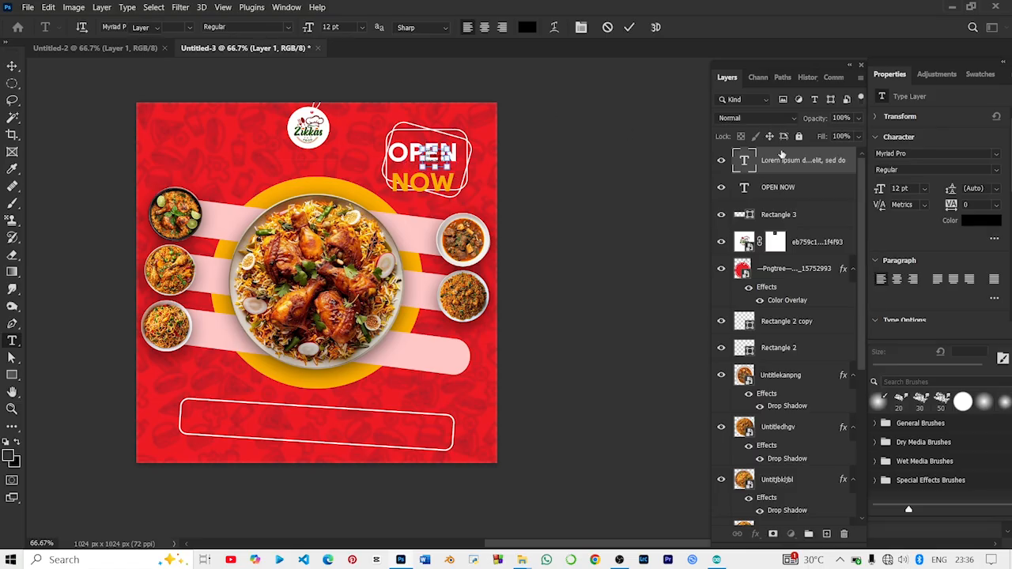
key(Delete)
key(v)
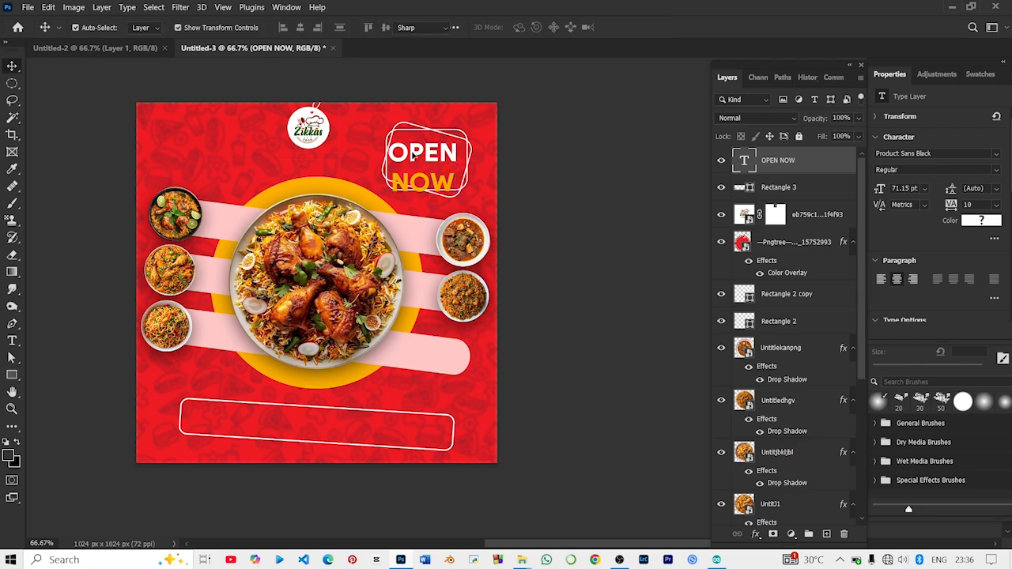
Step: Select both lines of the OPEN NOW text and open its leading presets
double_click(413, 155)
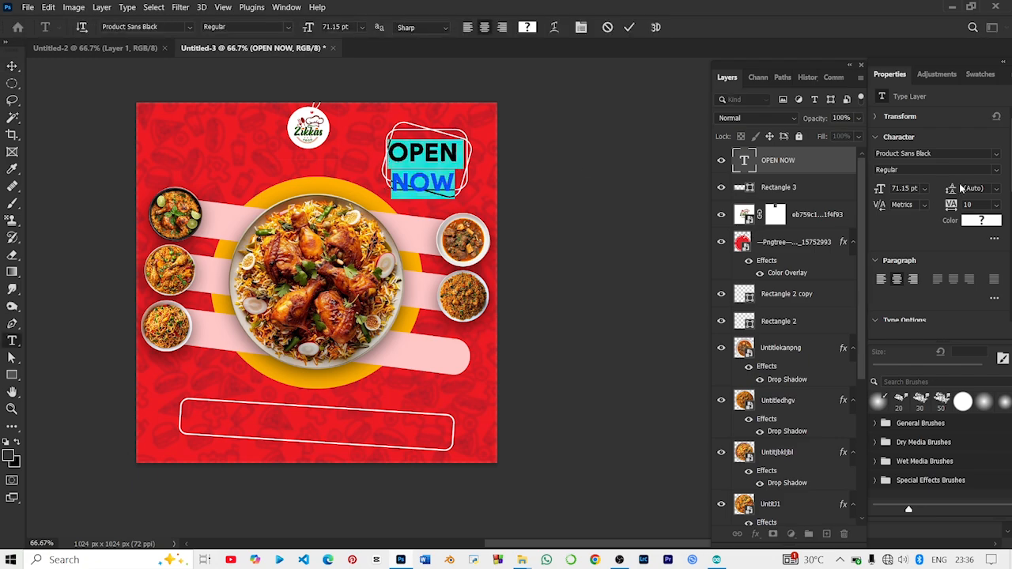
click(939, 190)
click(997, 190)
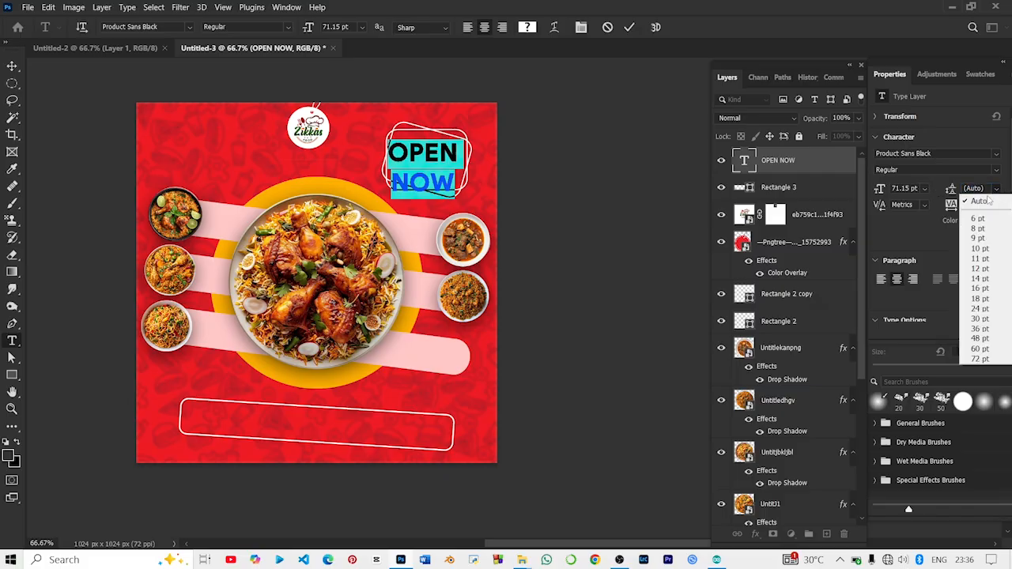
Step: Set the leading of the OPEN NOW text to 64 pt
click(980, 219)
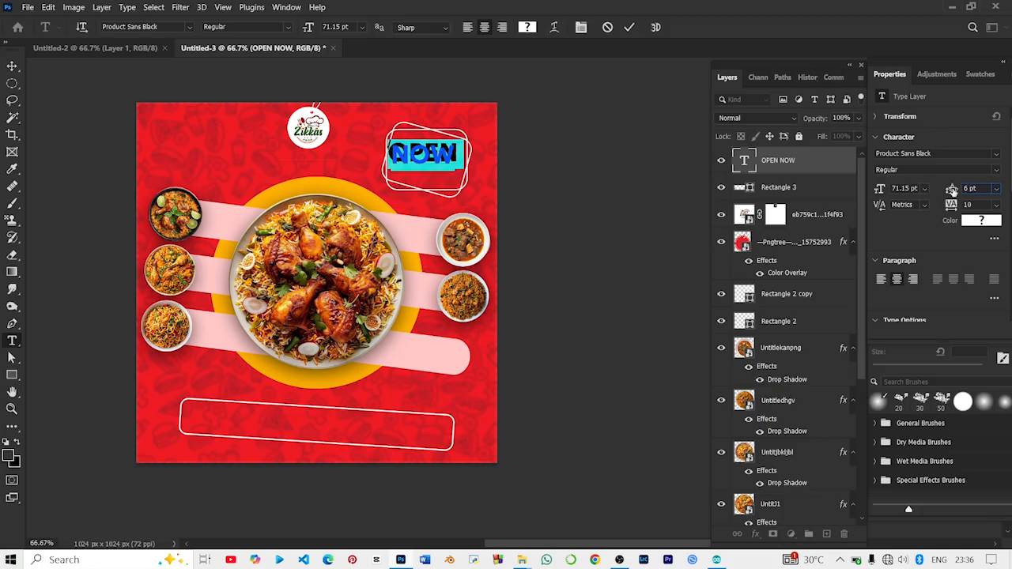
drag(953, 191, 992, 190)
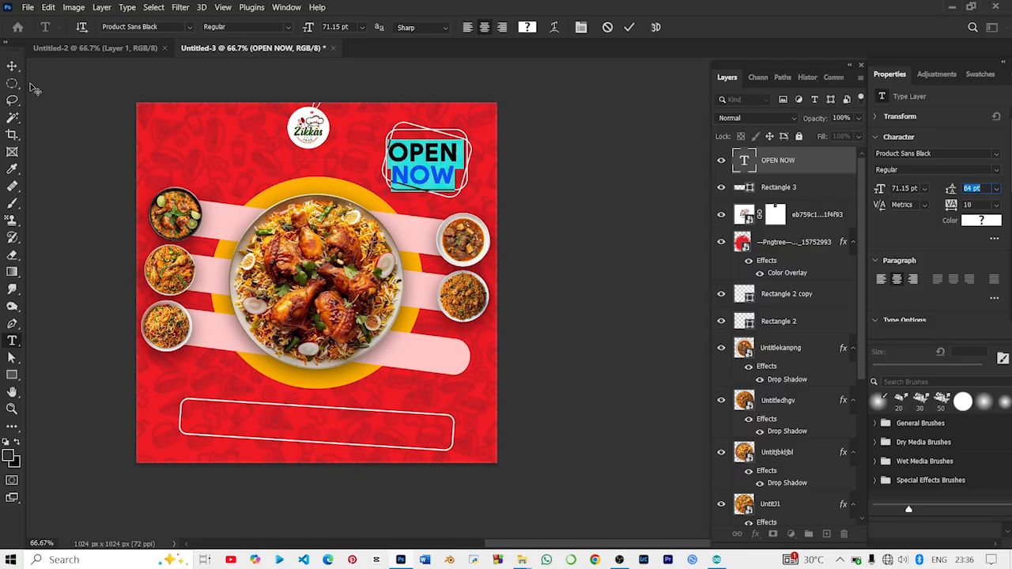
click(12, 66)
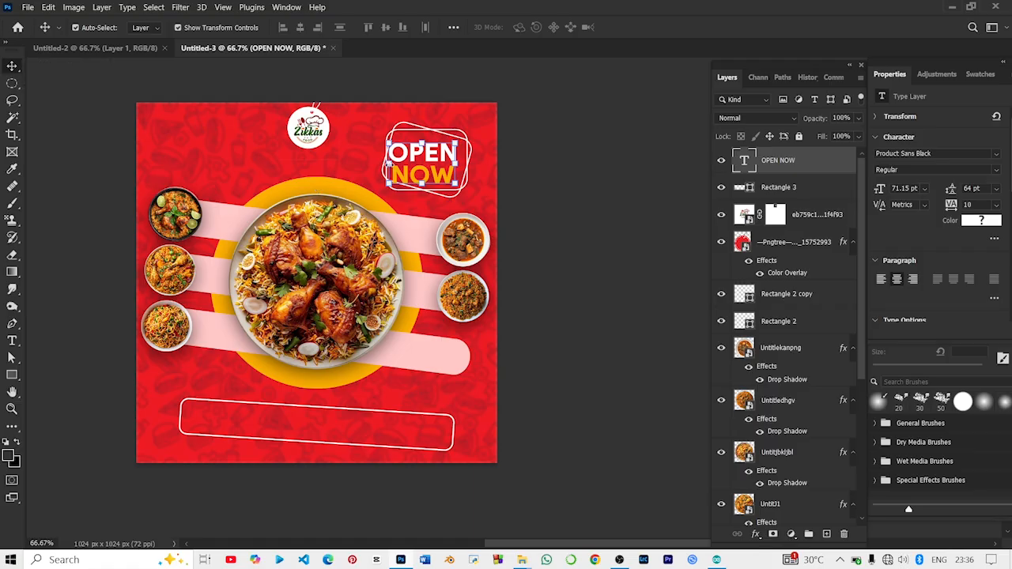
Step: Scale the OPEN NOW text to about 92%, rotate it about 7° and center it inside the double outlined frame
key(ctrl+t)
drag(387, 164, 394, 165)
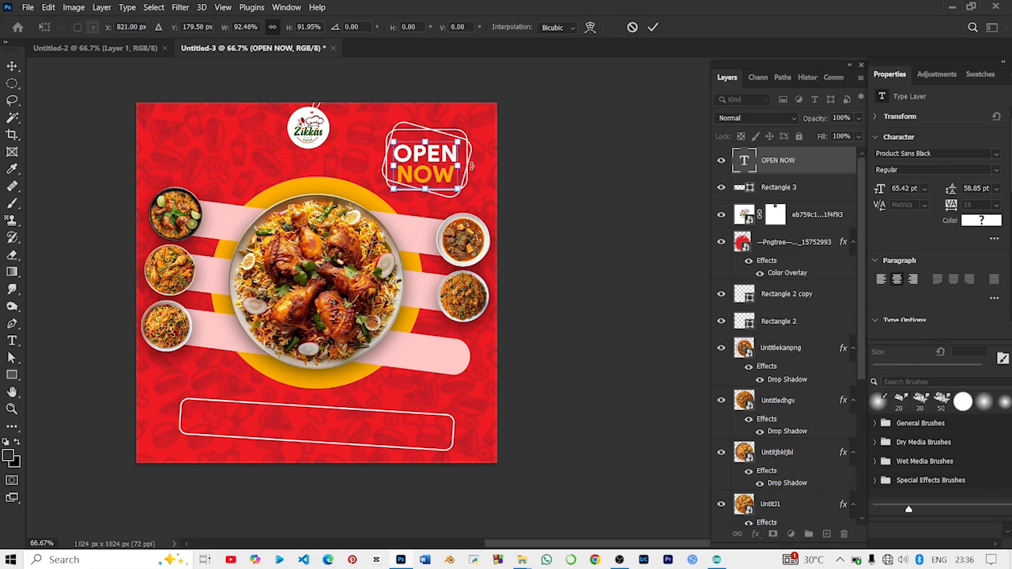
drag(472, 163, 419, 173)
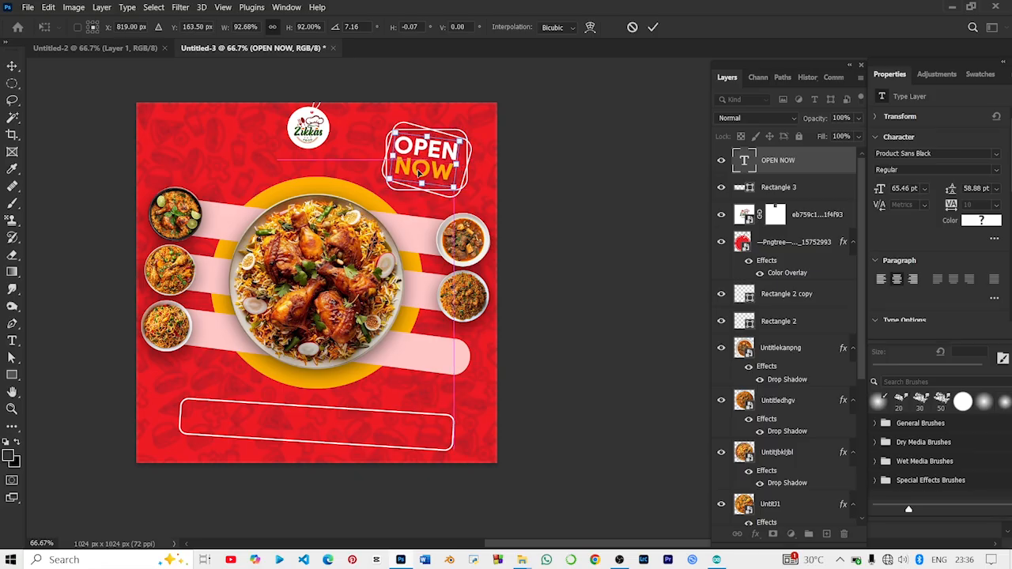
key(Down)
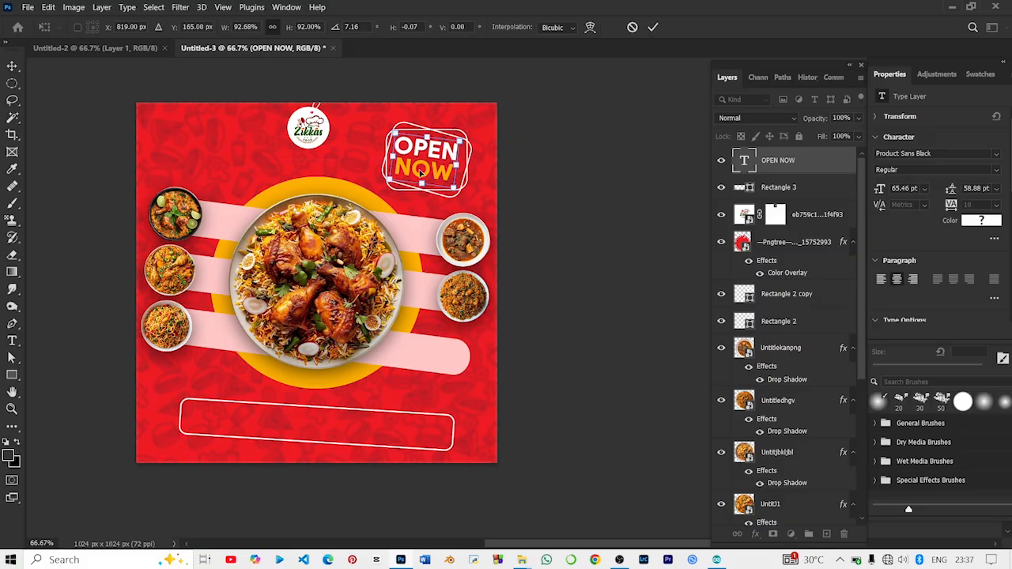
drag(421, 173, 424, 172)
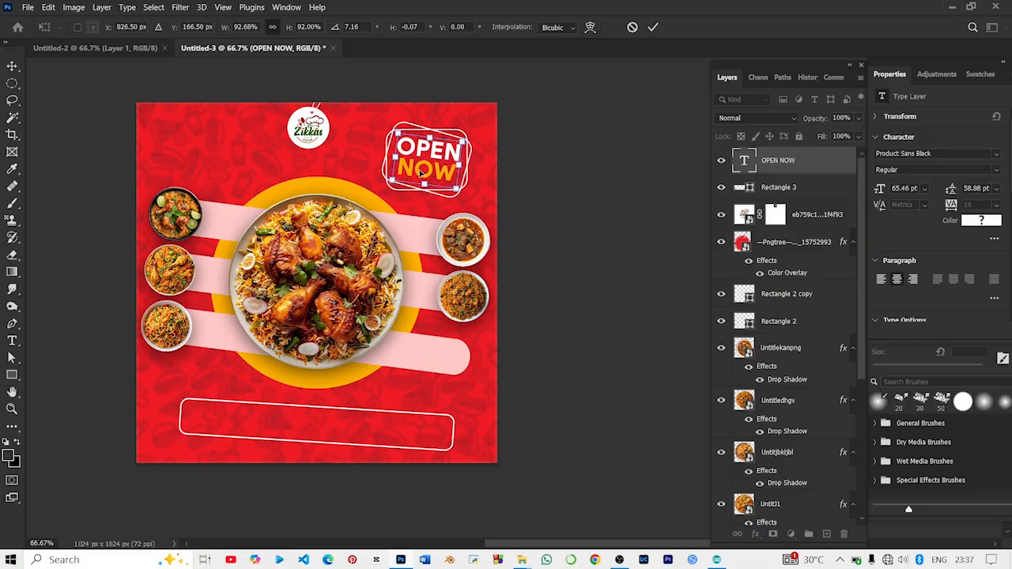
key(Down)
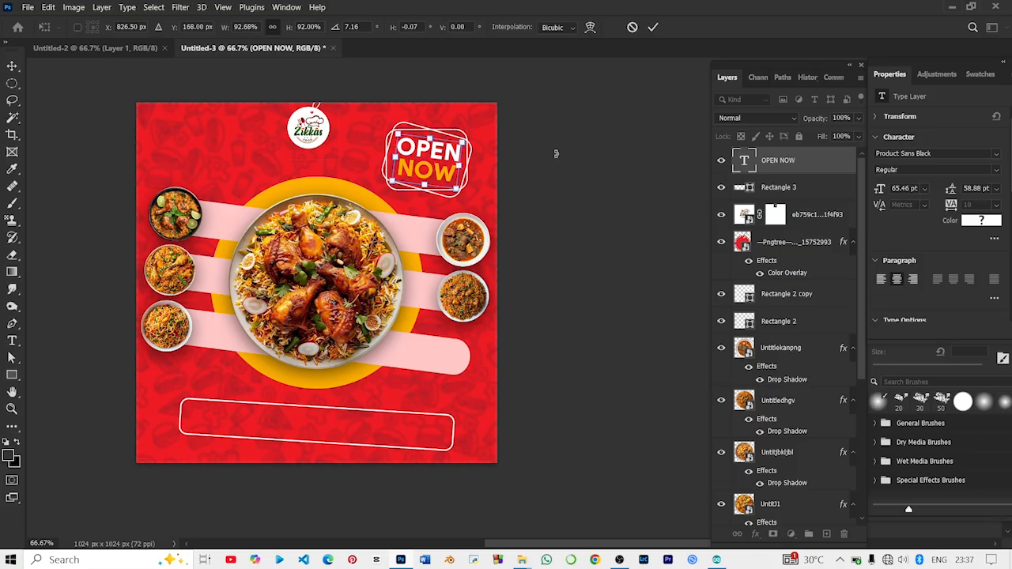
key(Return)
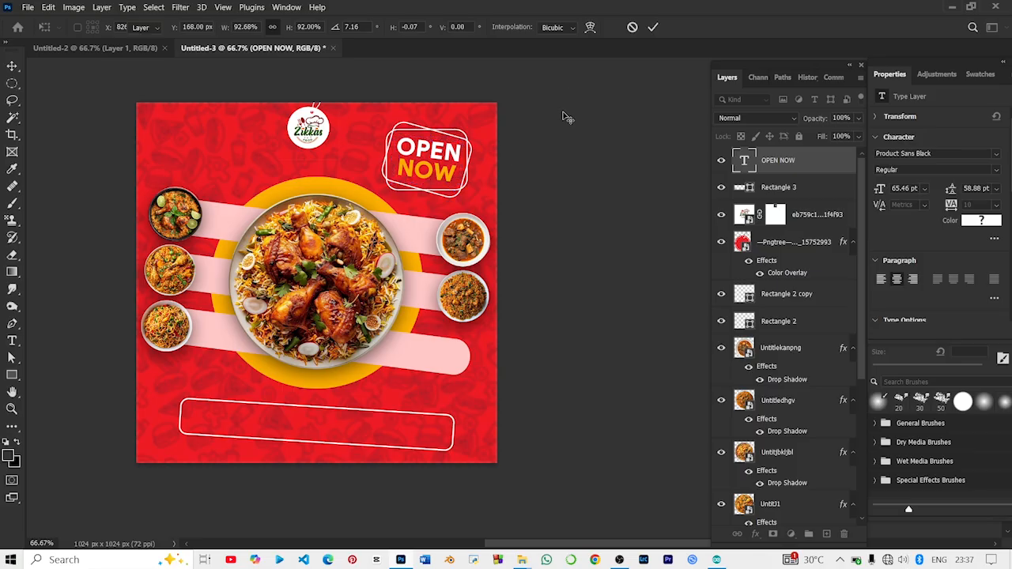
click(551, 131)
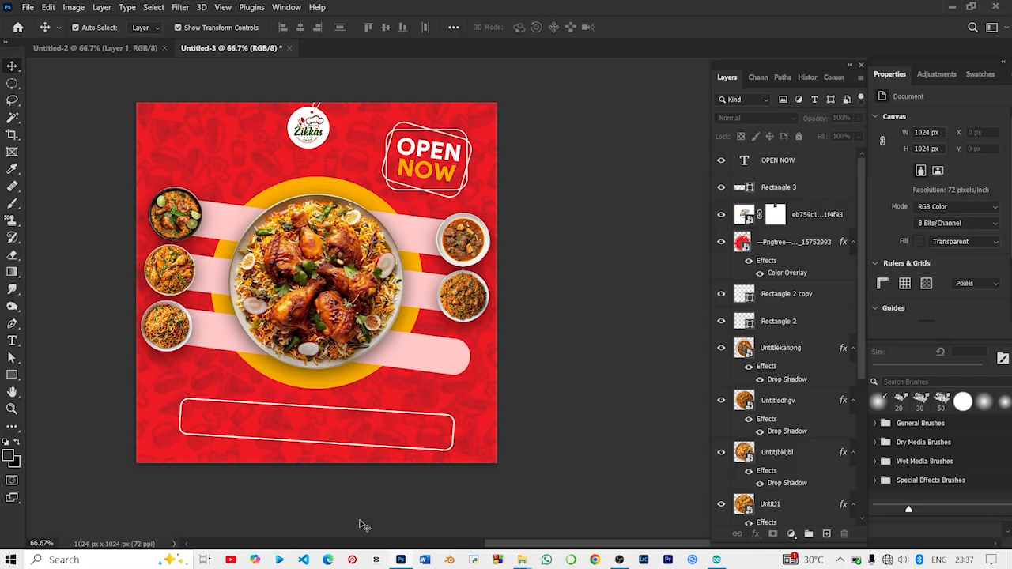
Step: Switch to File Explorer and place the location pin, the pngwing.com (1).png smoke and the scooter image from Camera Roll into the poster
mouse_move(406, 565)
click(519, 560)
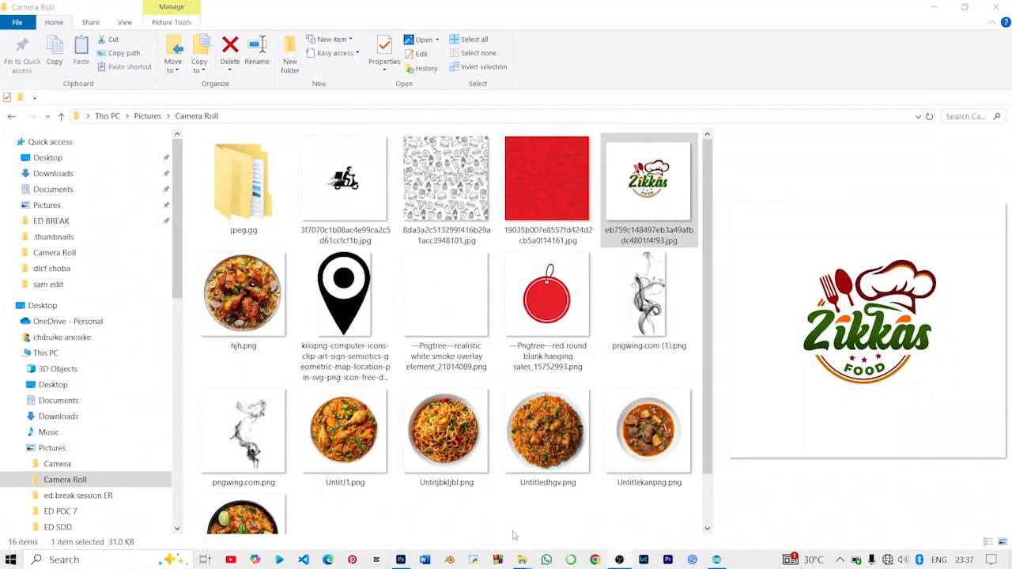
click(342, 324)
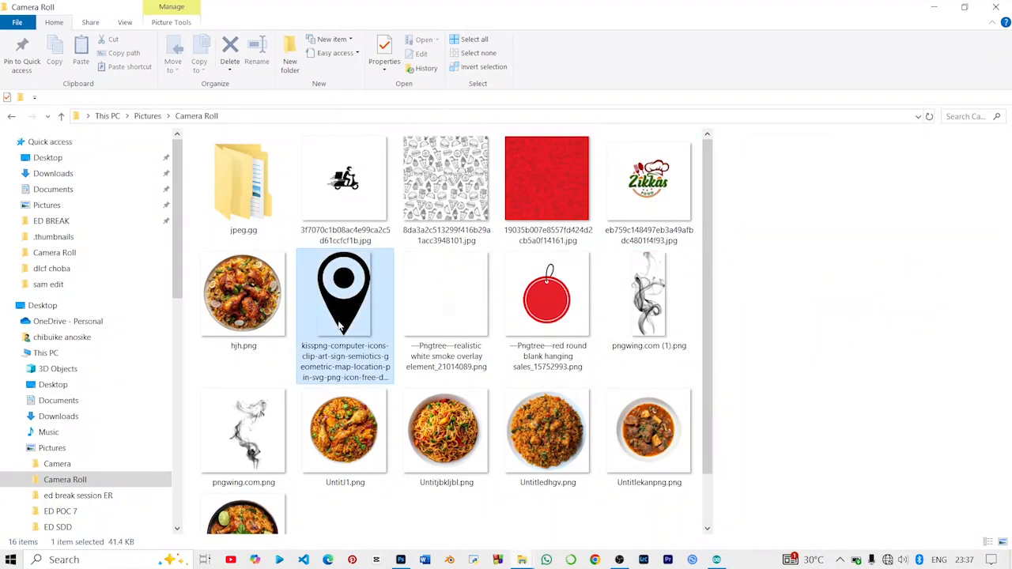
click(427, 330)
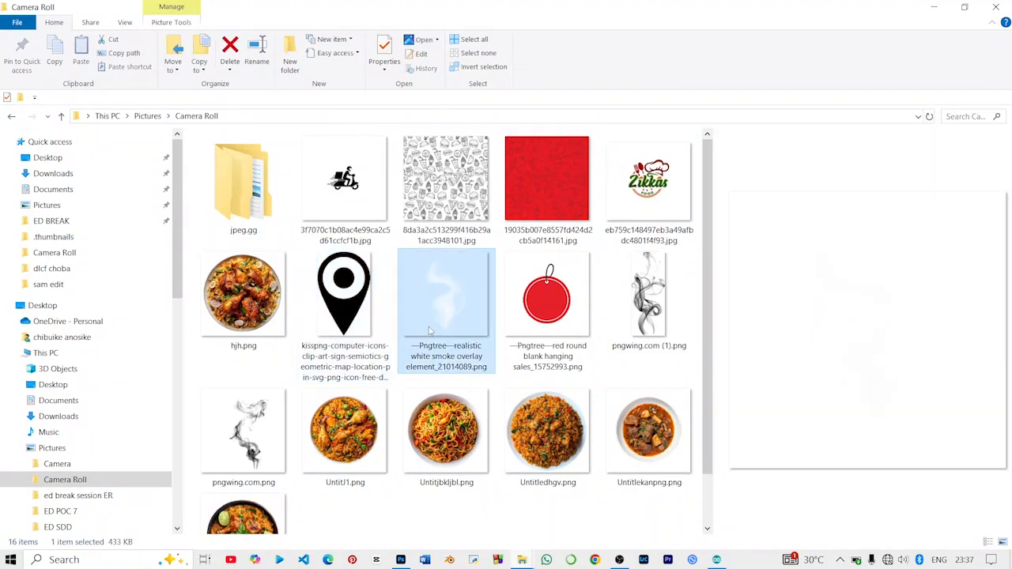
click(344, 322)
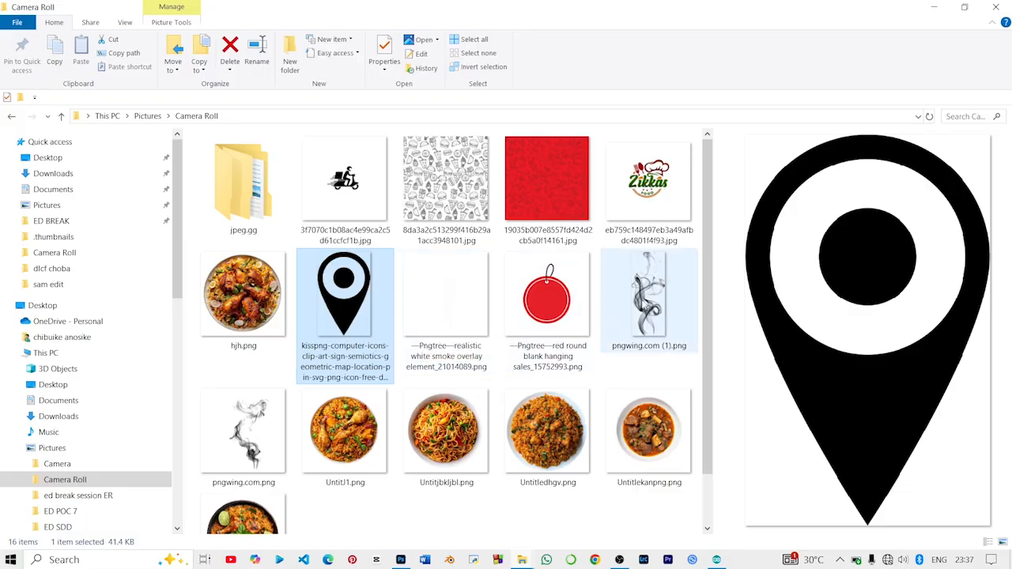
ctrl+click(647, 304)
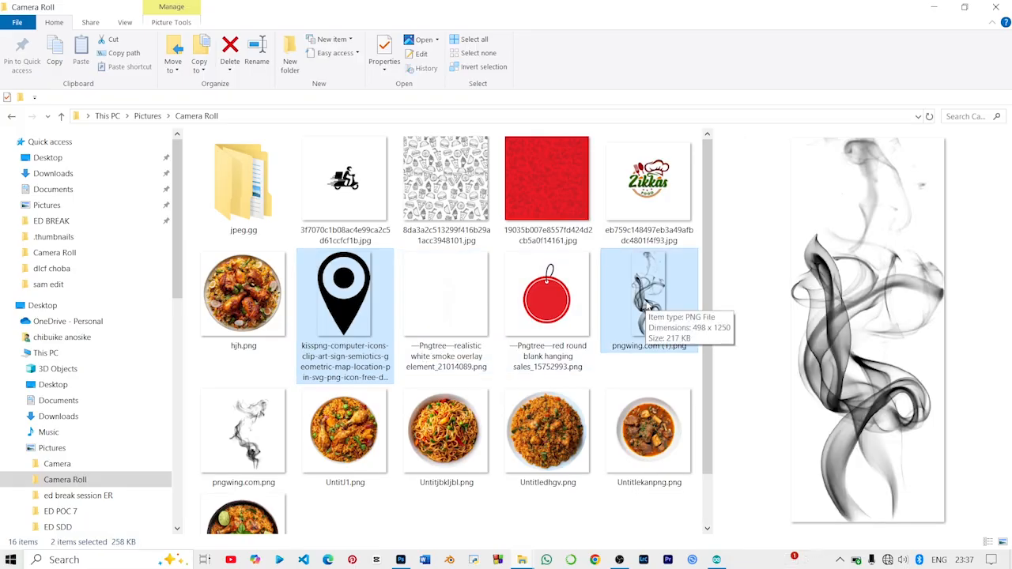
ctrl+click(347, 237)
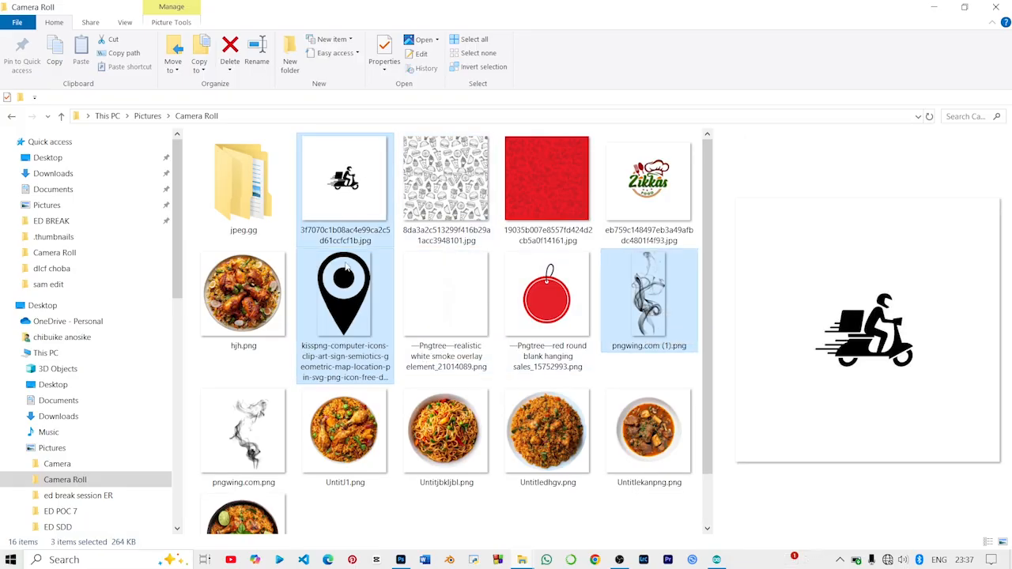
drag(348, 308, 371, 315)
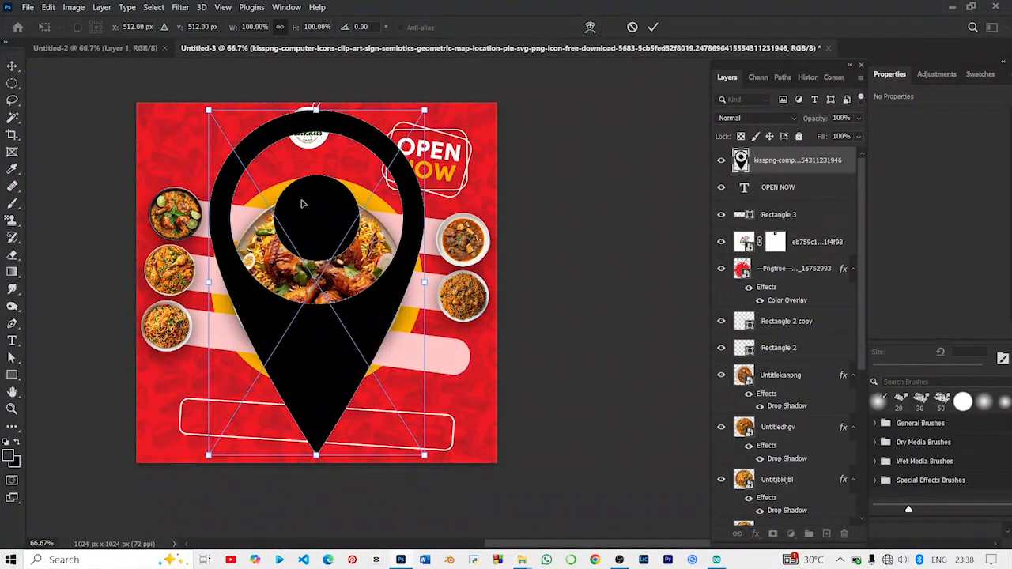
Step: Scale the location pin to about 3.5%, position it at the left end of the lower outlined rectangle, and commit the placed images
drag(315, 112, 181, 404)
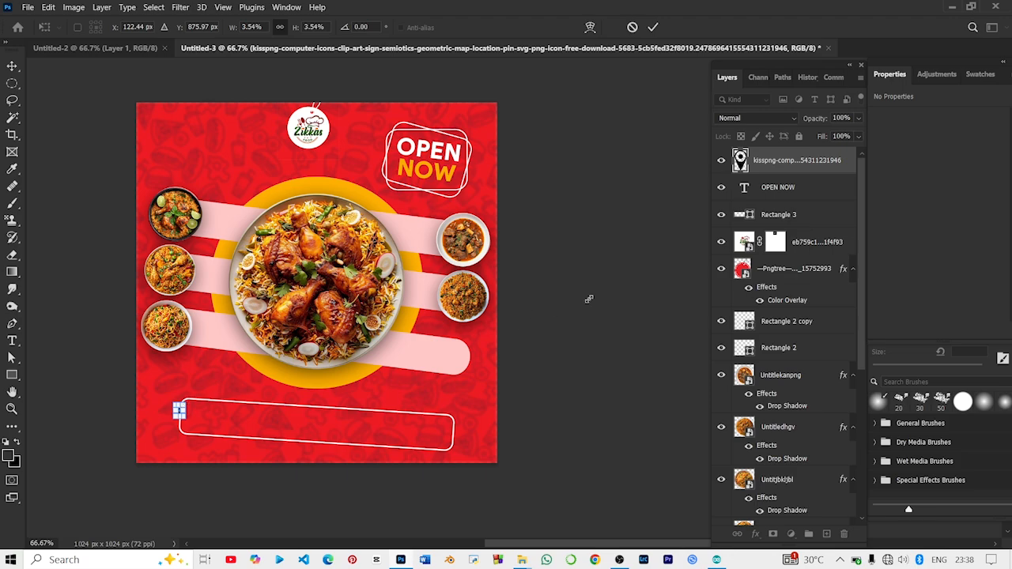
key(Return)
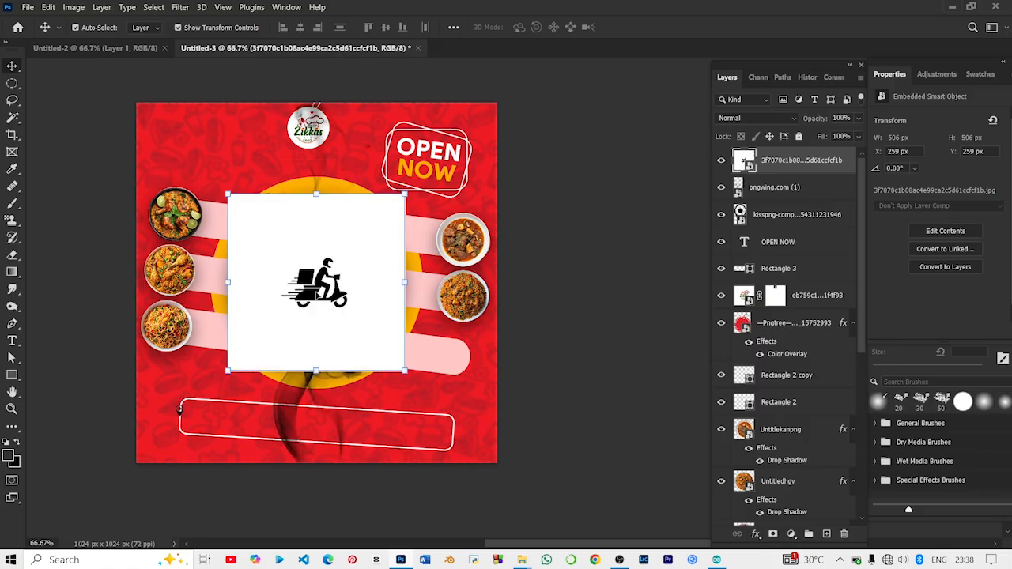
Step: Mask the scooter image using a Magic Wand selection of its white background, keeping only the scooter
click(12, 120)
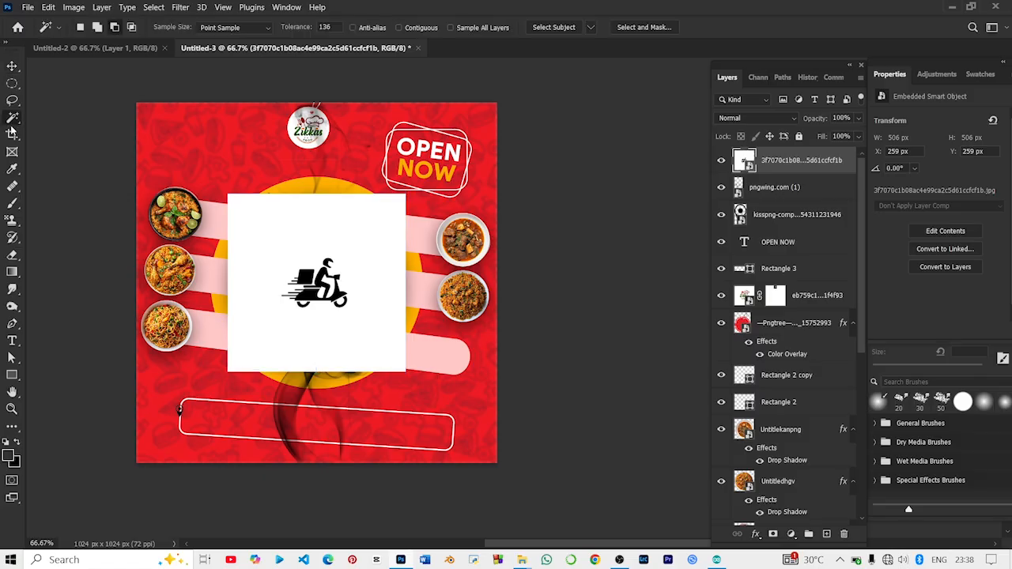
right_click(12, 117)
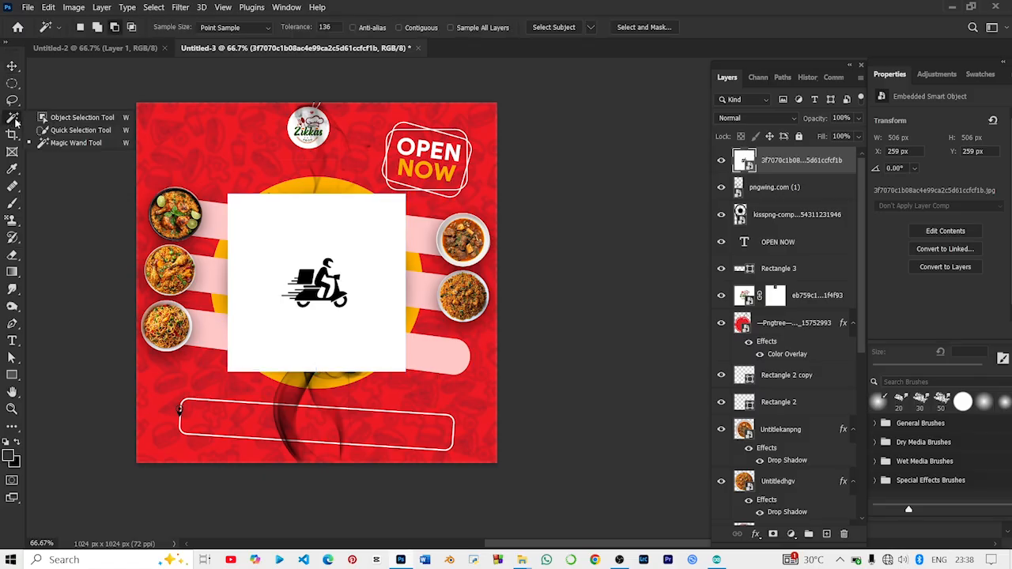
click(43, 145)
click(318, 346)
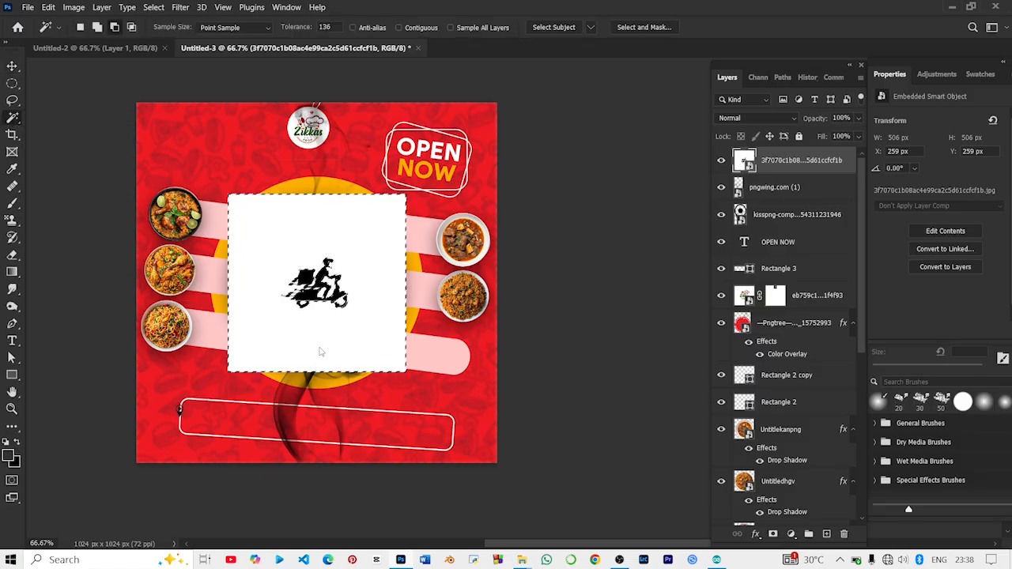
click(772, 534)
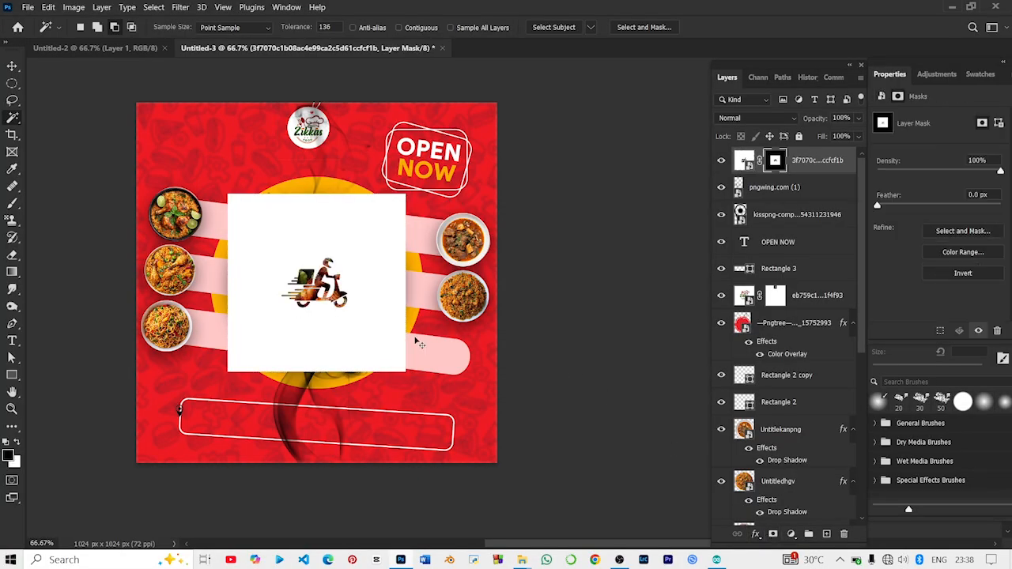
Step: Scale the masked scooter to about 38.5% and place it above the left end of the lower outlined rectangle
click(12, 67)
drag(402, 198, 295, 303)
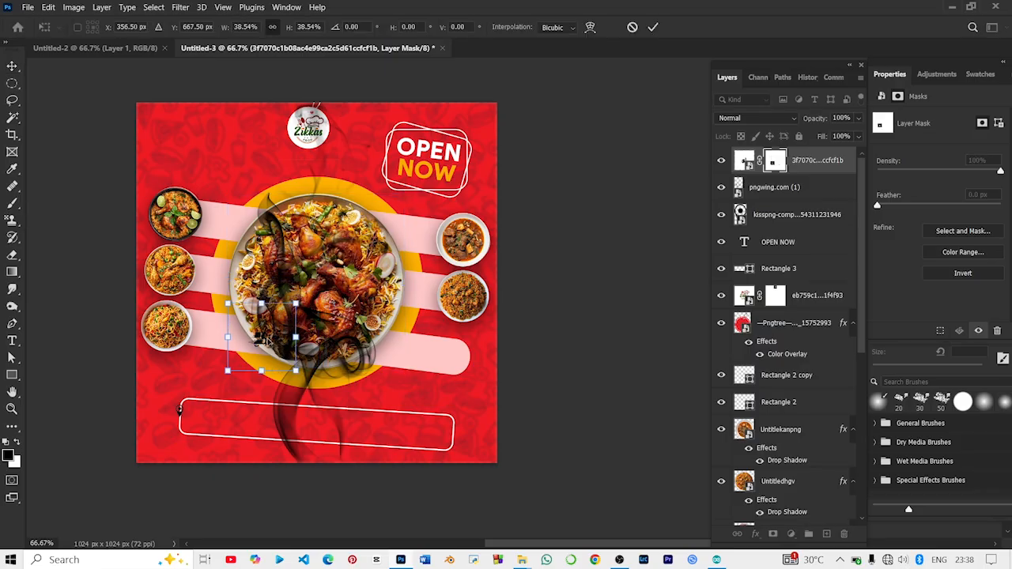
drag(264, 343, 180, 380)
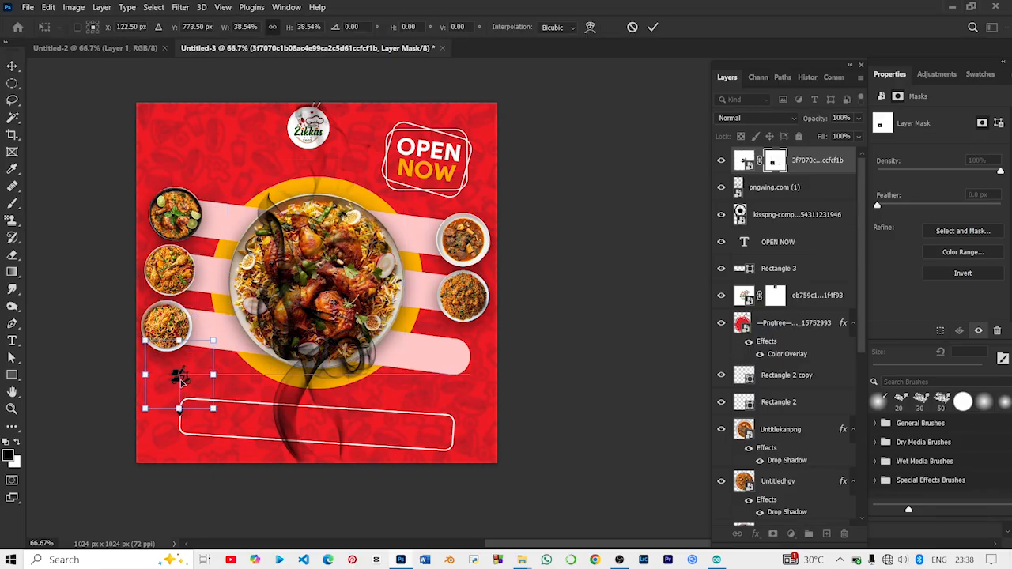
key(Return)
Step: Scale the smoke image to about 52.6% and position it rising from the central chicken plate toward the logo
click(291, 287)
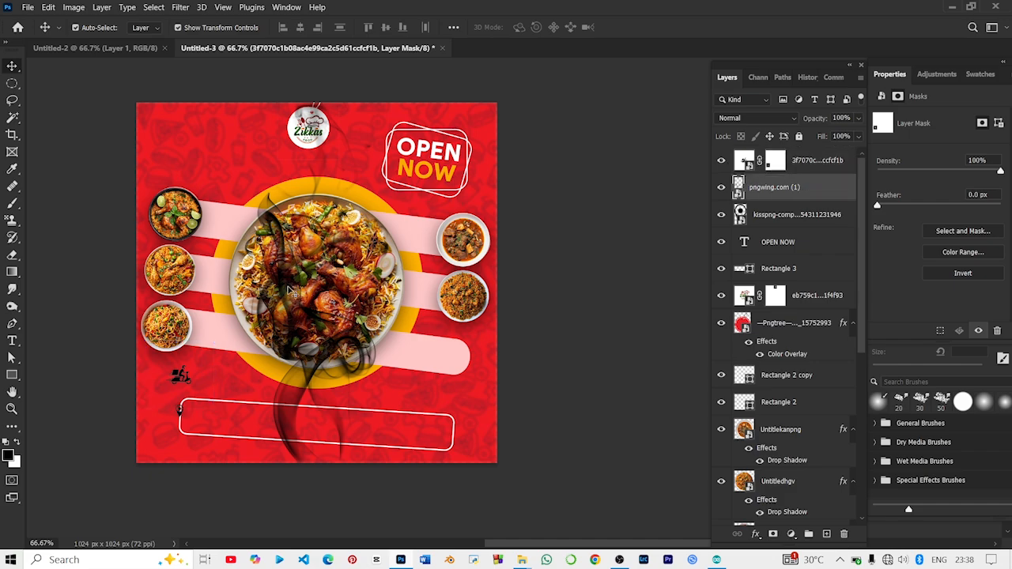
drag(318, 464, 330, 299)
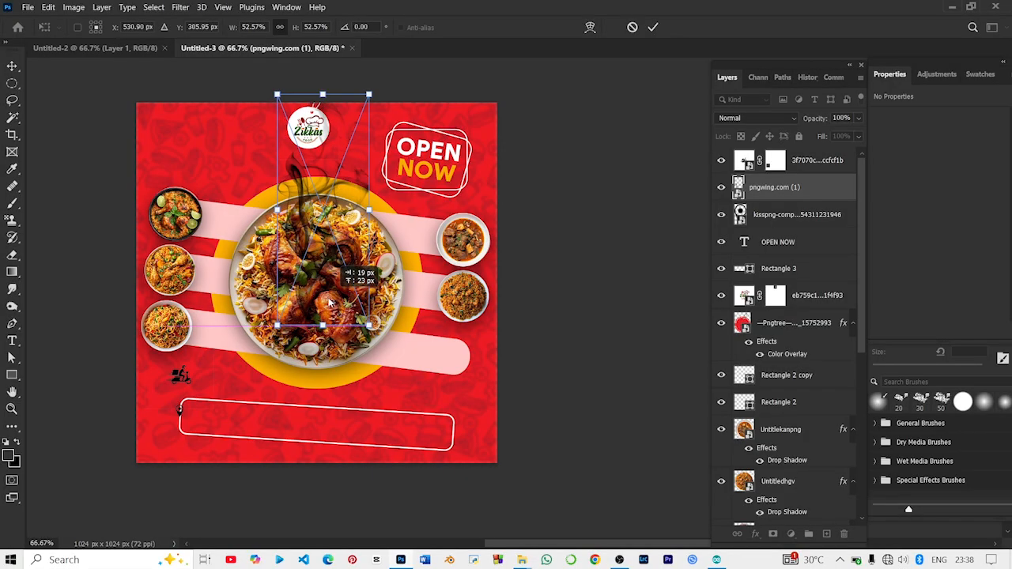
key(Return)
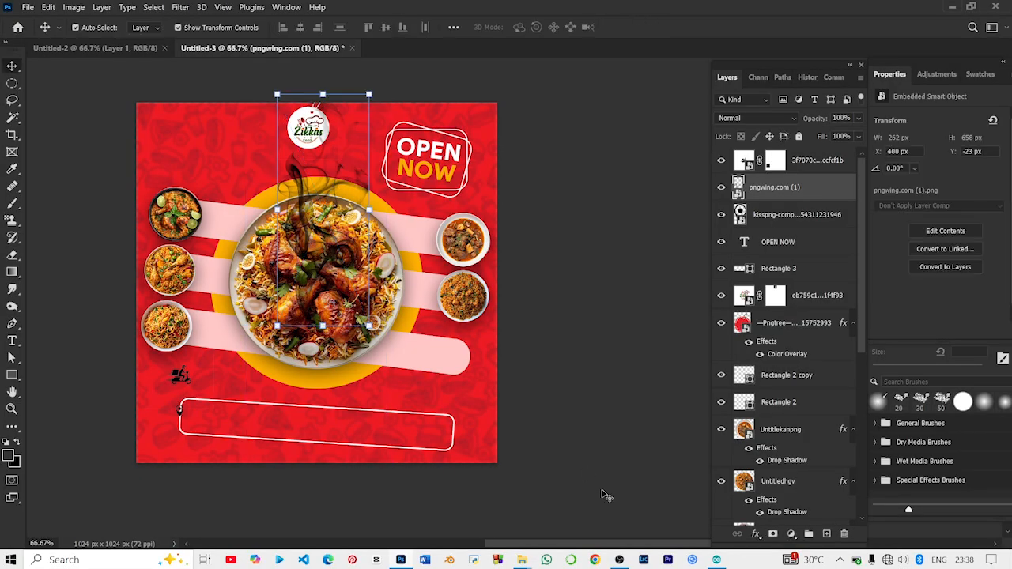
Step: Apply a white (ffffff) Color Overlay at 100% opacity to the smoke layer
click(755, 535)
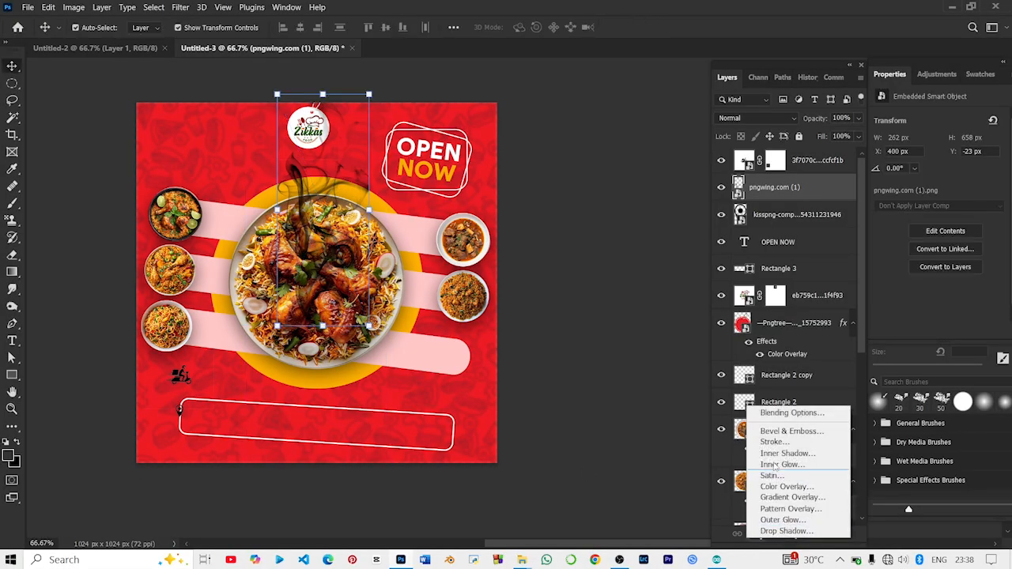
click(779, 489)
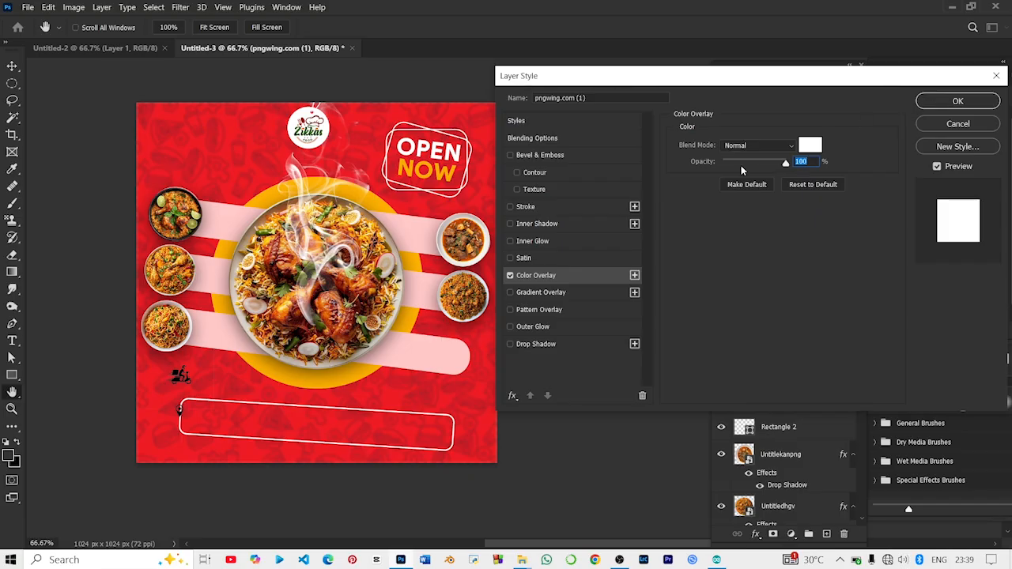
click(804, 144)
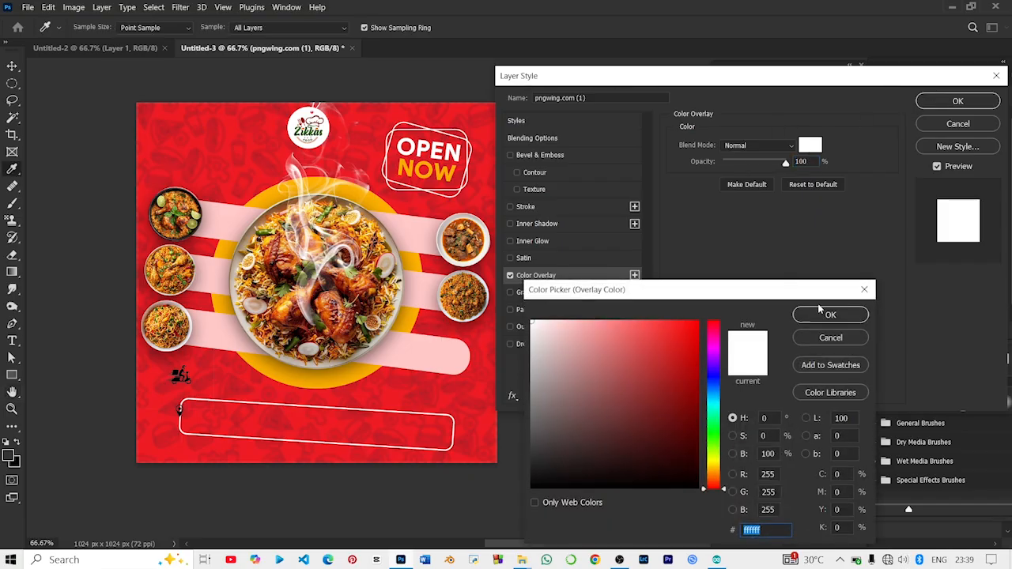
click(827, 314)
click(955, 101)
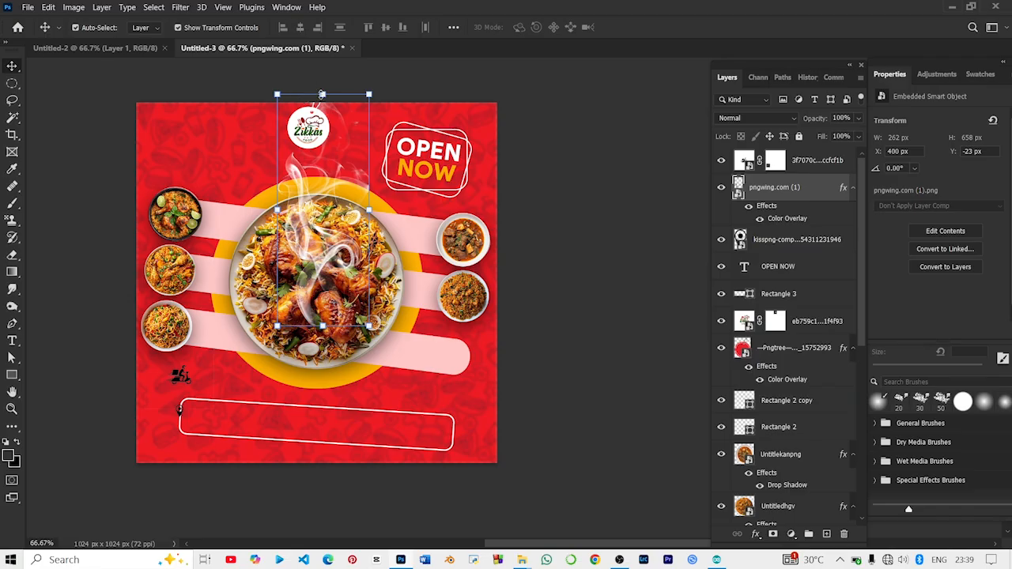
Step: Enlarge the smoke upward to about 344 × 863 px and lower its layer opacity to about 81%
drag(326, 88, 321, 19)
key(Return)
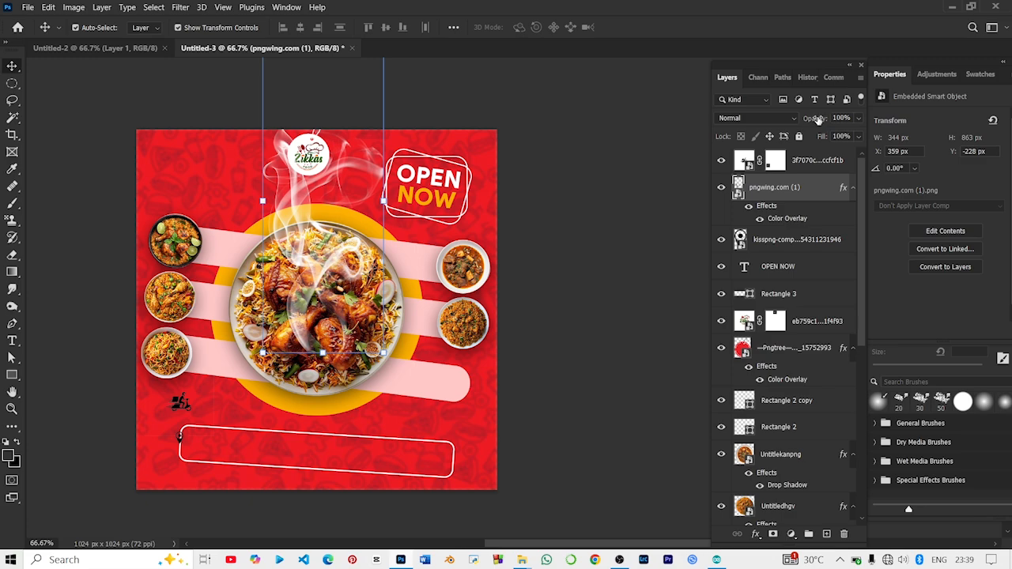
mouse_move(817, 118)
mouse_down()
mouse_move(795, 120)
mouse_move(809, 121)
mouse_up()
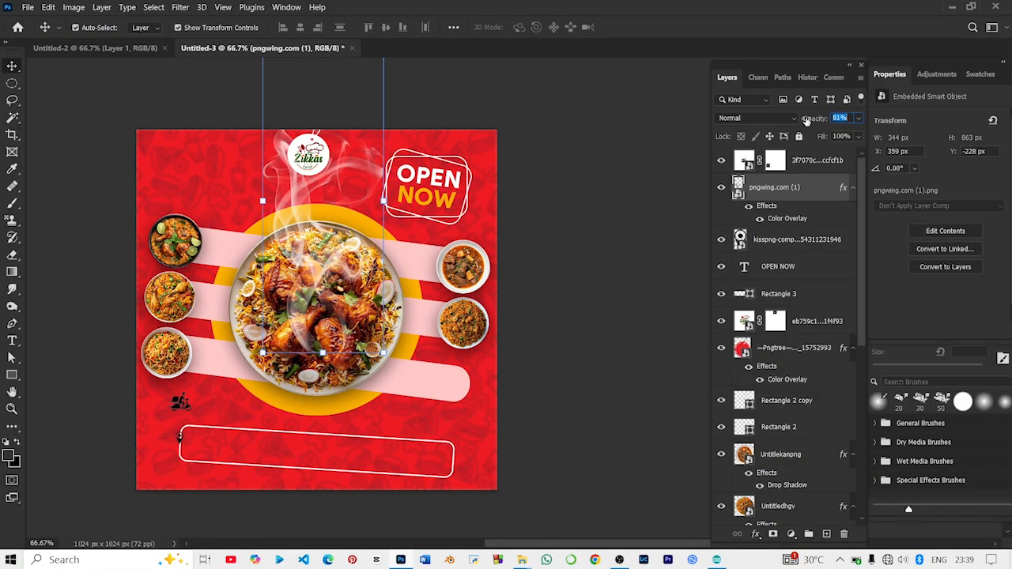
click(672, 176)
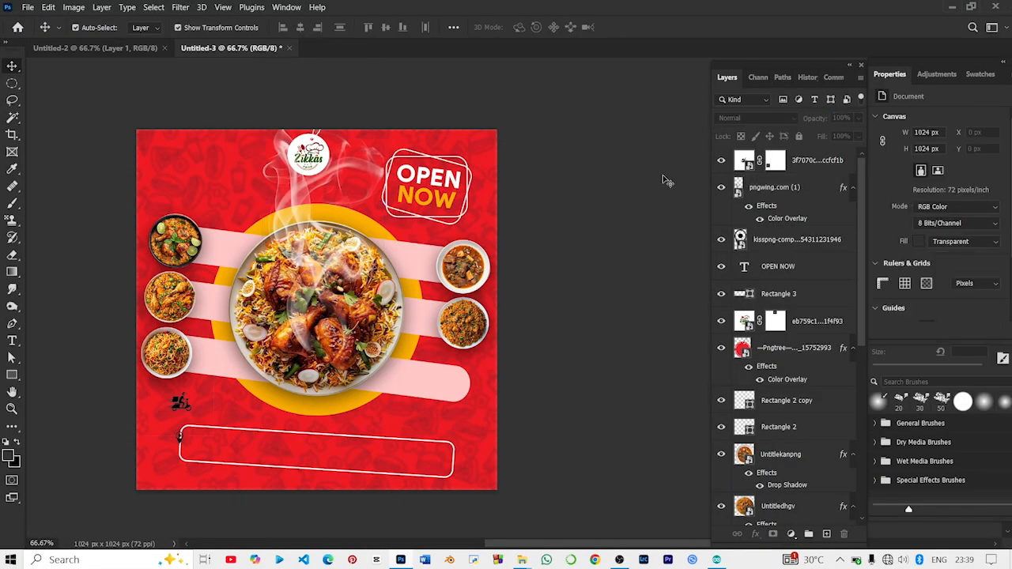
Step: Move the smoke layer below the logo and Pngtree layers in the stacking order, directly above Rectangle 2 copy
key(ctrl+minus)
key(ctrl+minus)
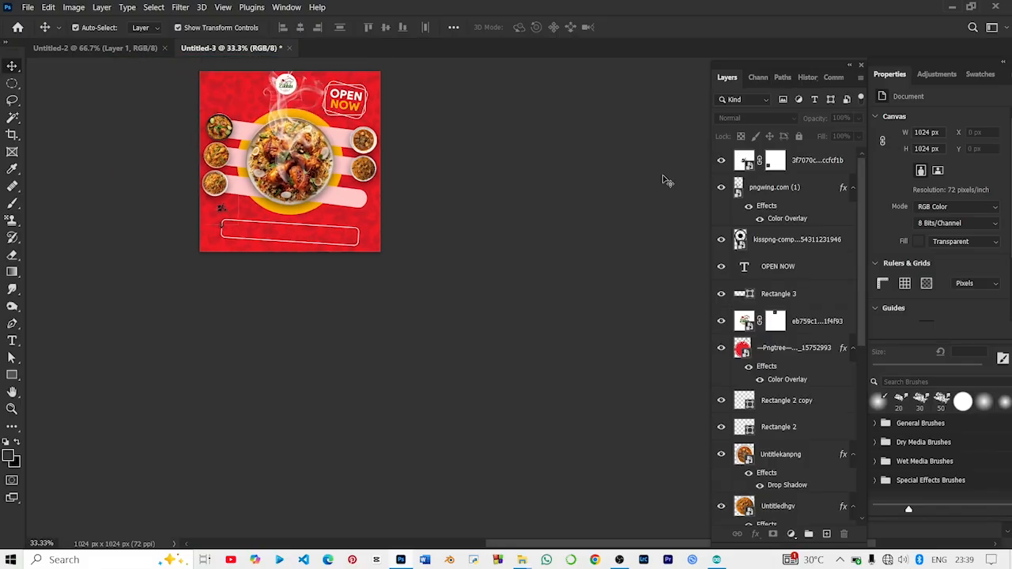
key(ctrl+plus)
key(ctrl+plus)
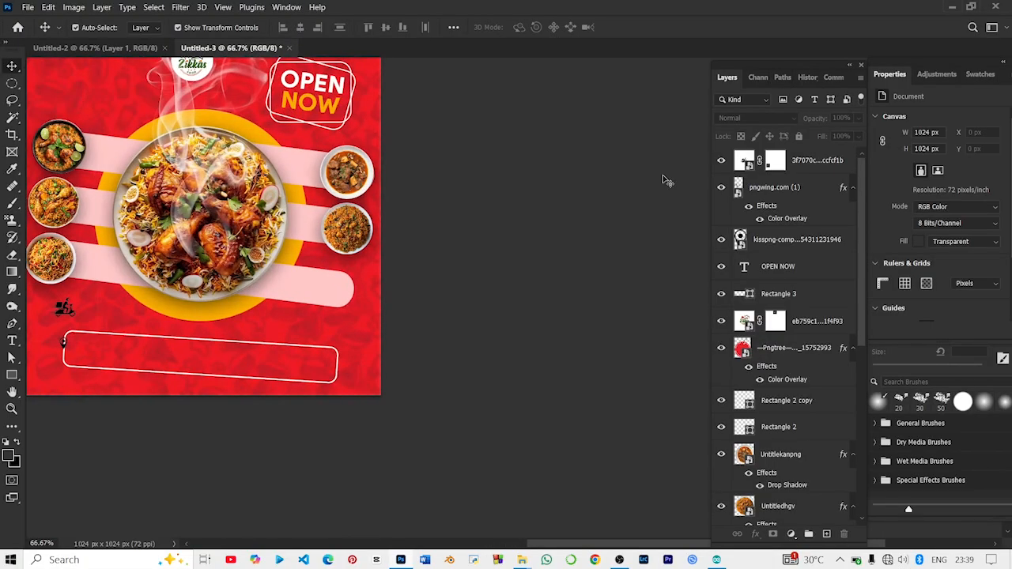
drag(814, 206, 827, 373)
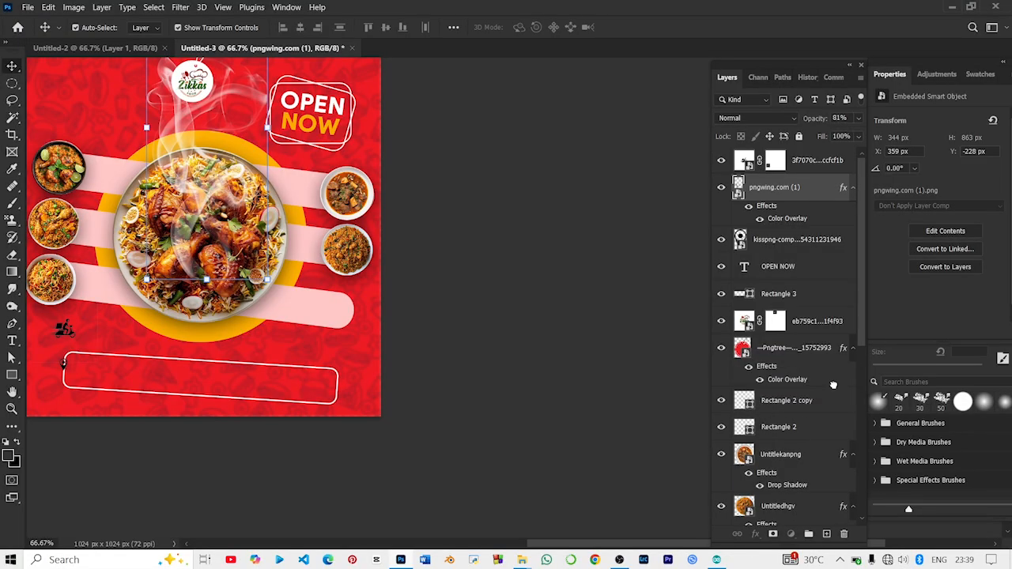
click(512, 238)
key(ctrl+minus)
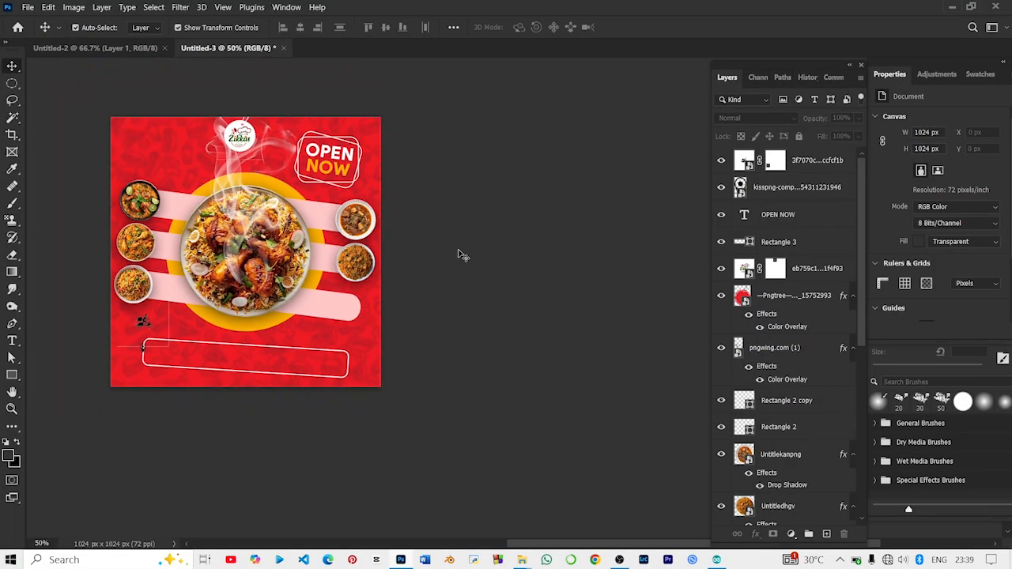
Step: Add a layer mask to the lower outlined rectangle (Rectangle 3) and ready the Brush tool
key(ctrl+plus)
key(ctrl+minus)
key(ctrl+plus)
key(ctrl+plus)
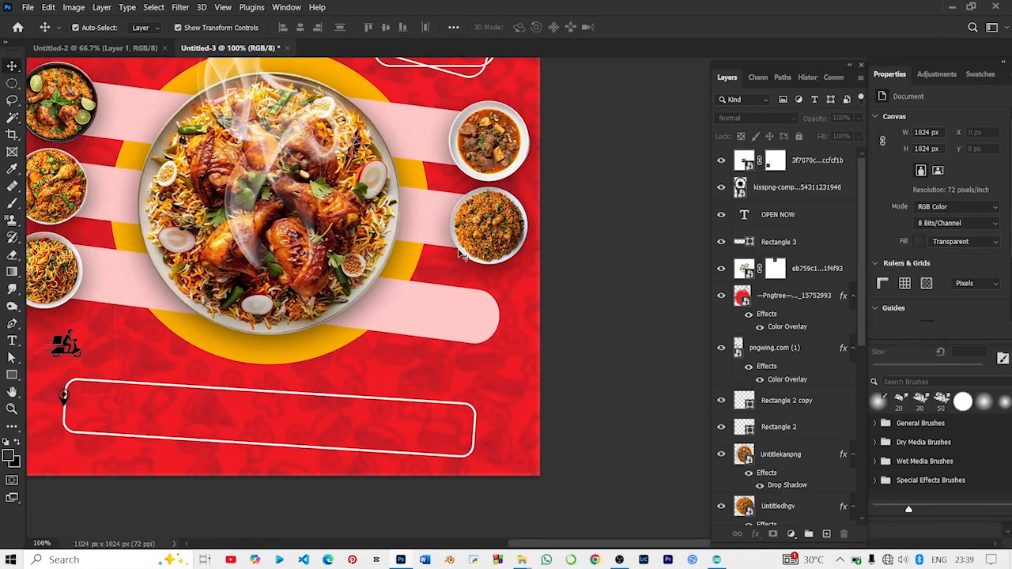
scroll(463, 253, left, 1)
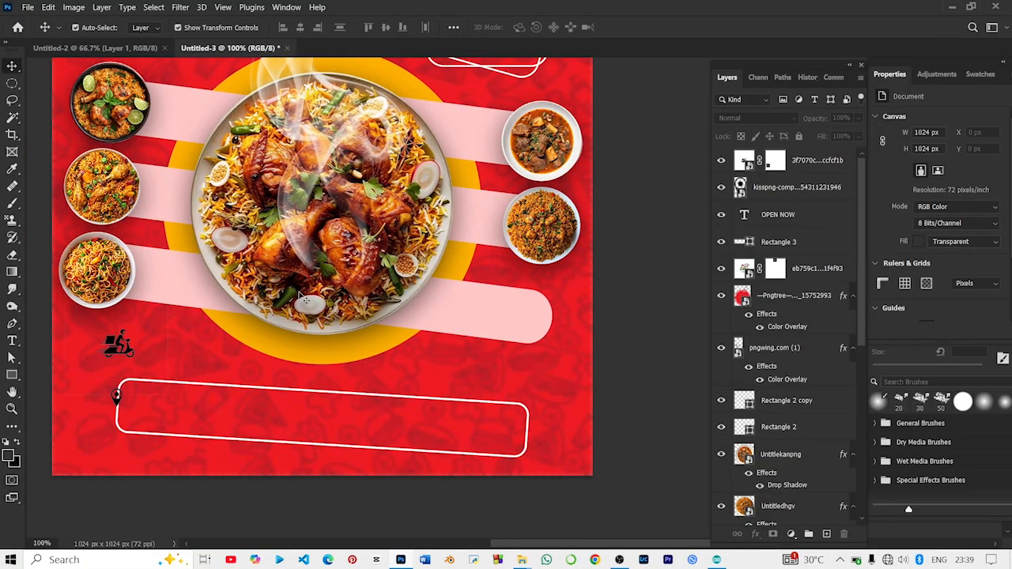
click(124, 435)
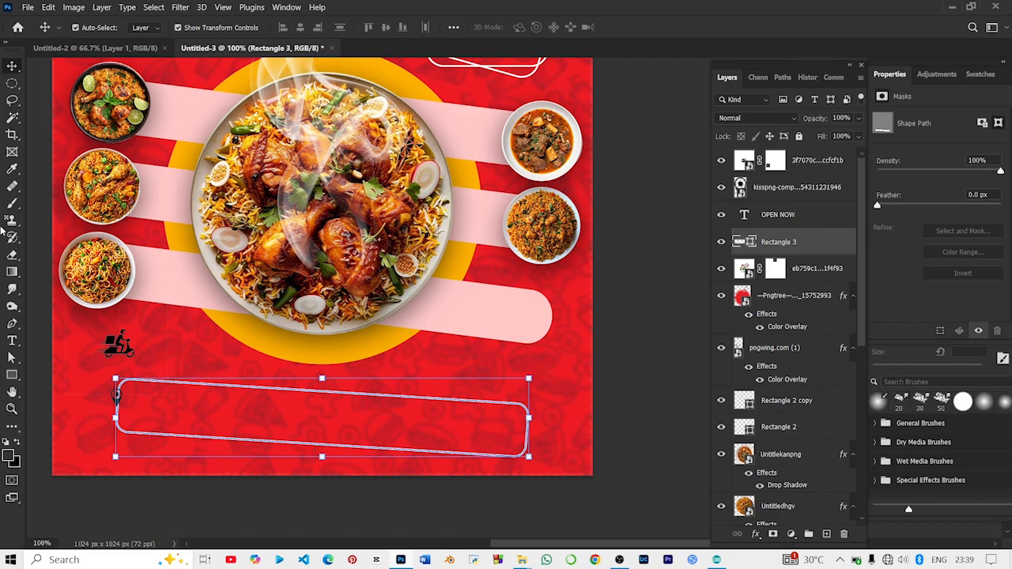
click(13, 202)
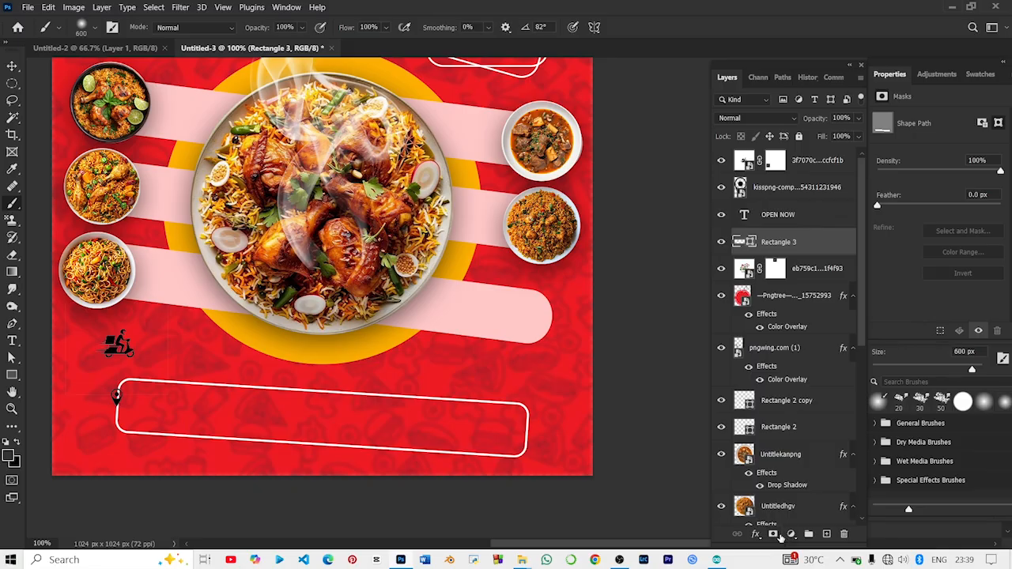
click(773, 535)
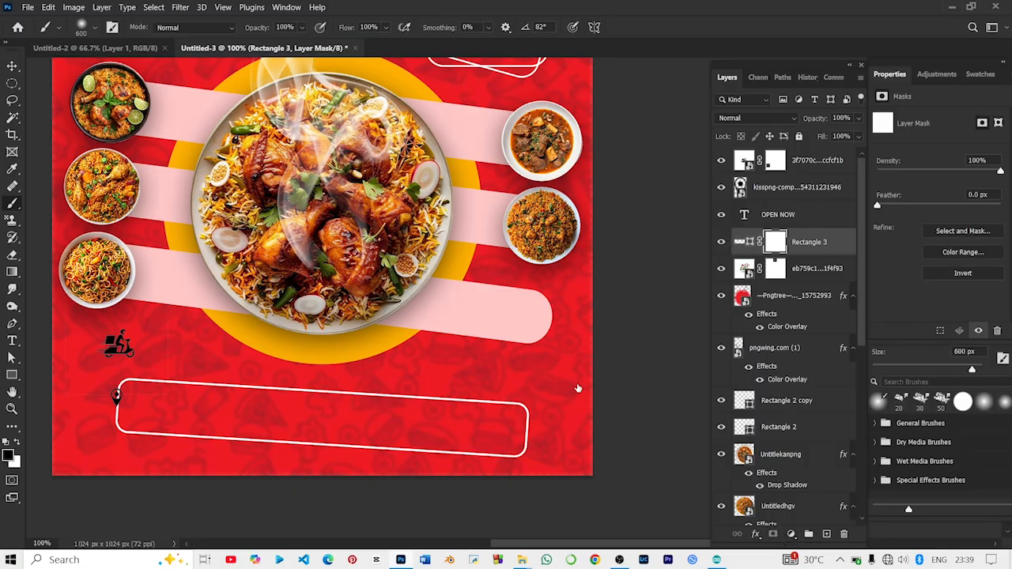
Step: Mask out the outlined rectangle's upper-right corner and left edge beside the location pin using a soft 90 px brush
click(529, 409)
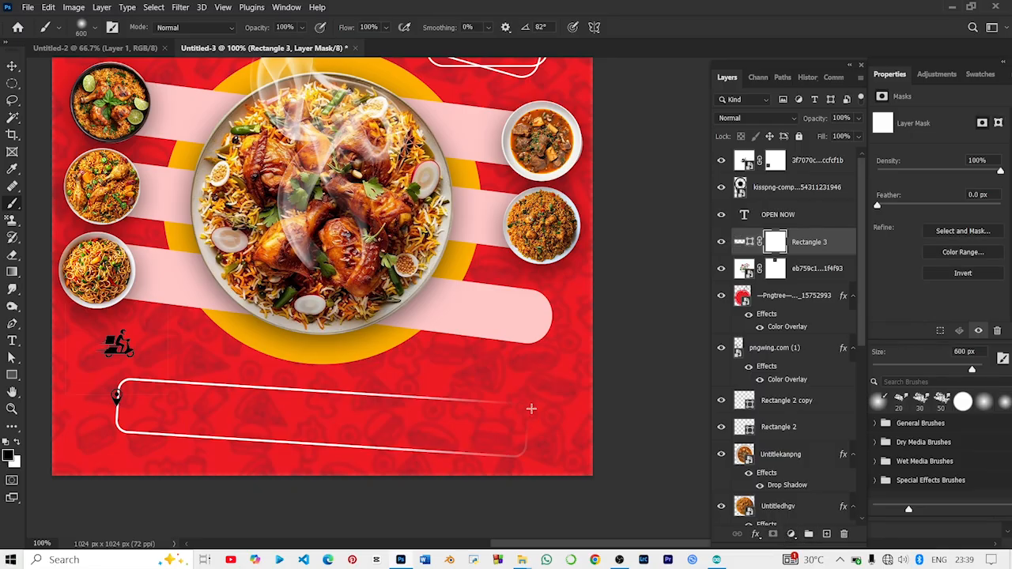
key(ctrl+z)
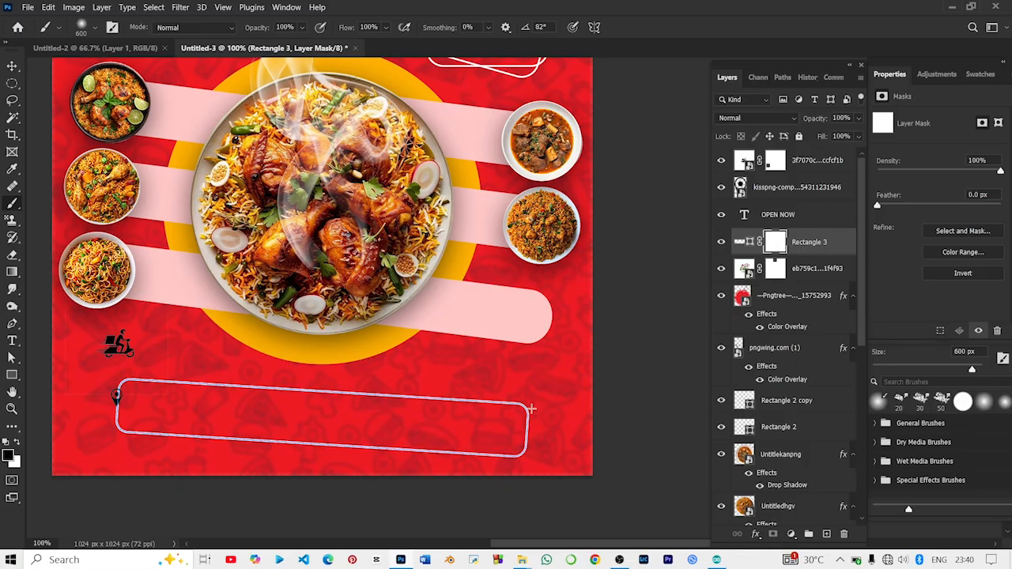
key(bracketleft)
key(bracketleft)
key(bracketleft)
key(bracketleft)
key(bracketleft)
key(bracketleft)
key(bracketleft)
key(bracketleft)
key(bracketleft)
key(bracketleft)
mouse_move(528, 415)
mouse_down()
mouse_move(528, 436)
mouse_move(527, 407)
mouse_move(527, 420)
mouse_up()
mouse_move(118, 377)
mouse_down()
mouse_move(108, 401)
mouse_move(118, 431)
mouse_up()
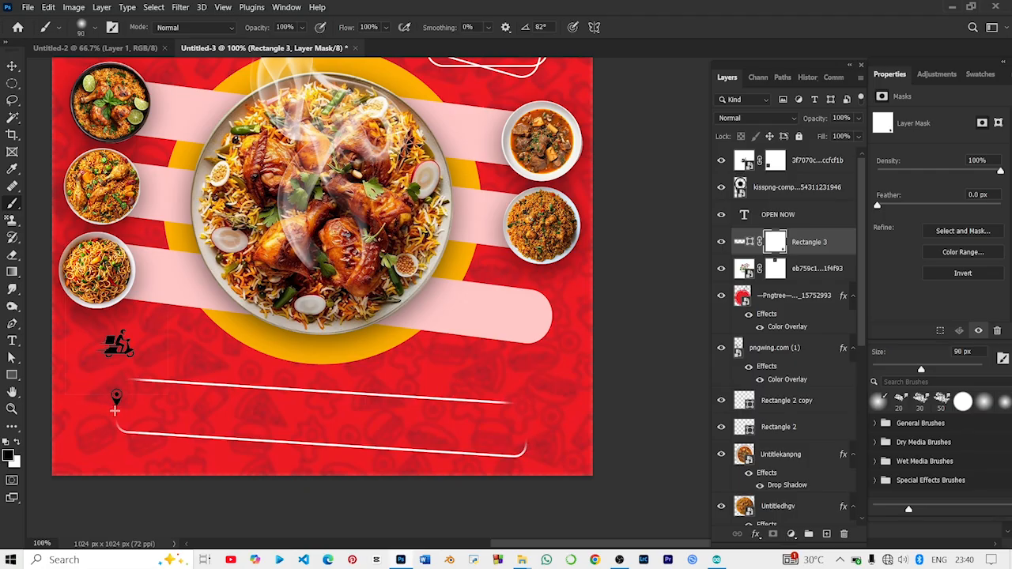
click(12, 65)
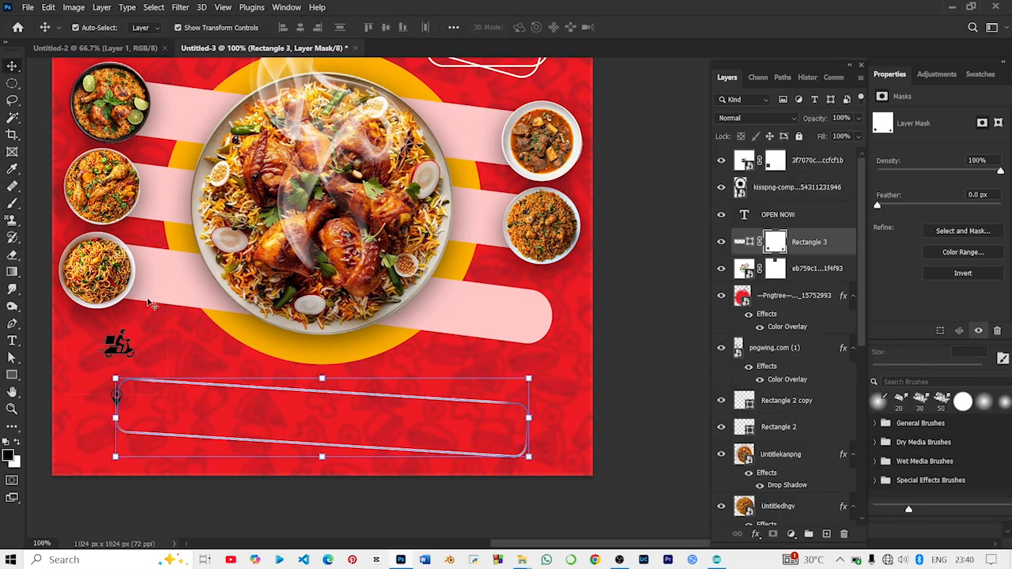
click(76, 486)
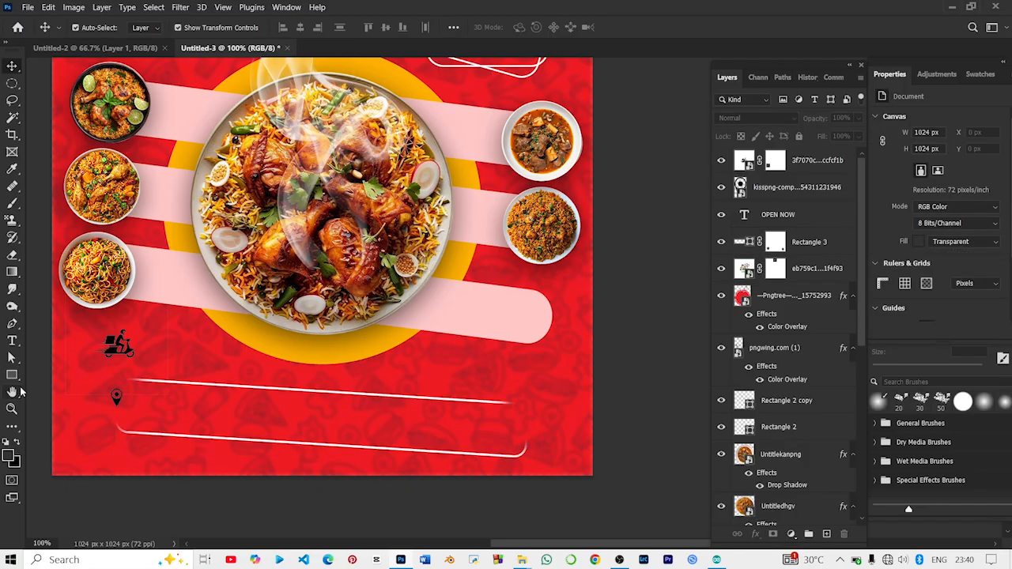
Step: Draw a 52 × 52 px circle centred on the location pin with the Ellipse tool
click(12, 375)
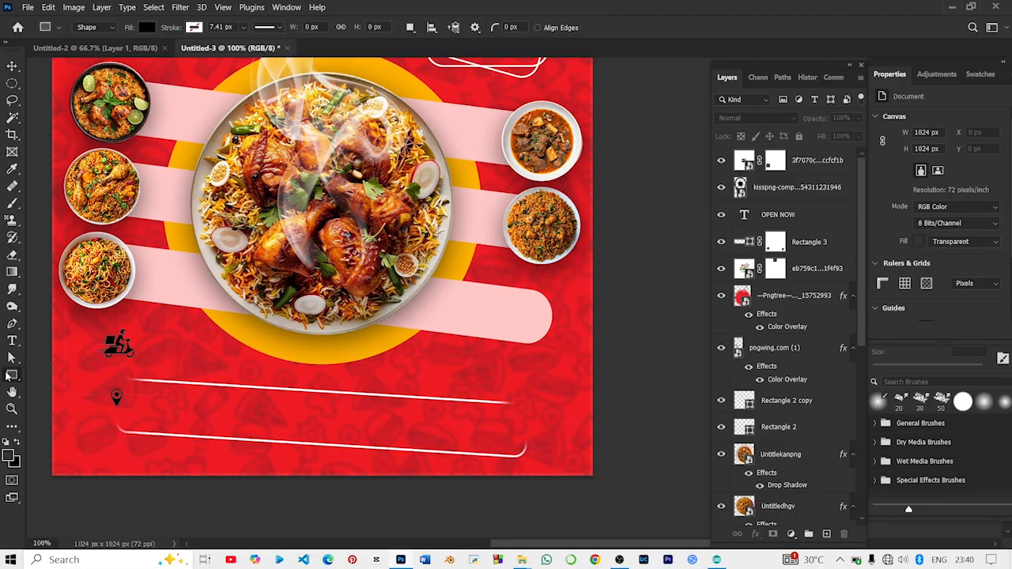
right_click(8, 376)
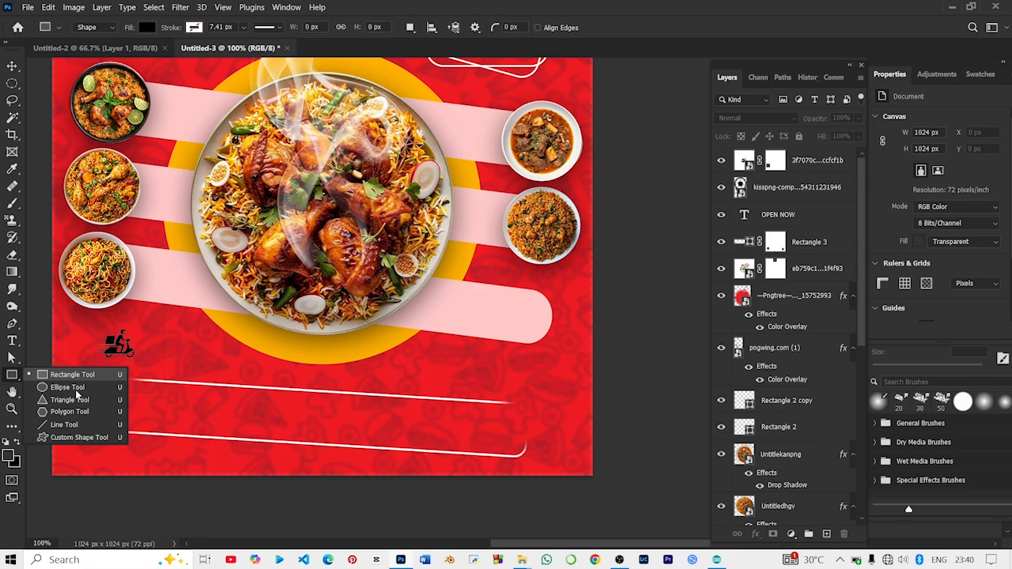
click(82, 386)
click(84, 388)
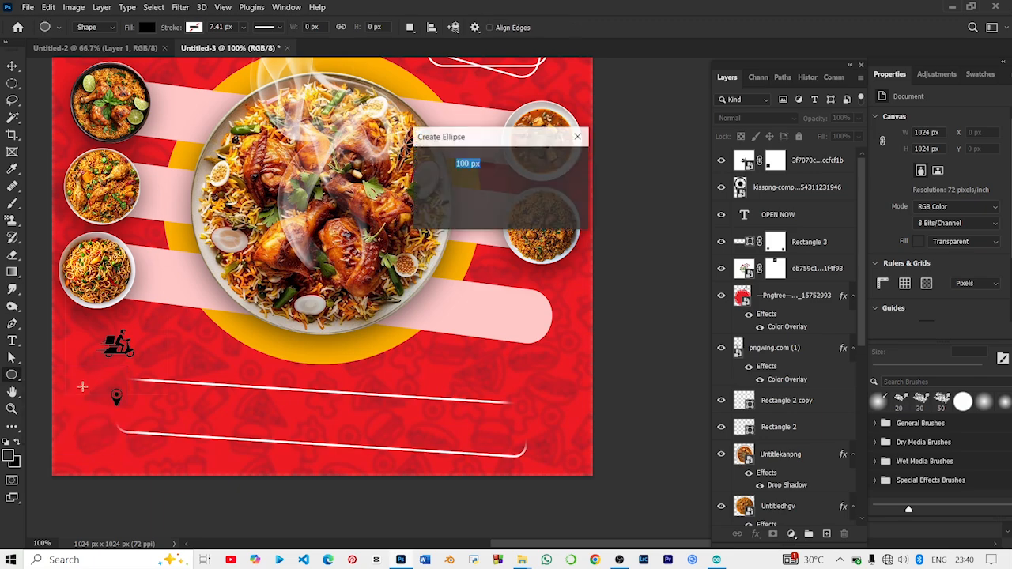
click(524, 211)
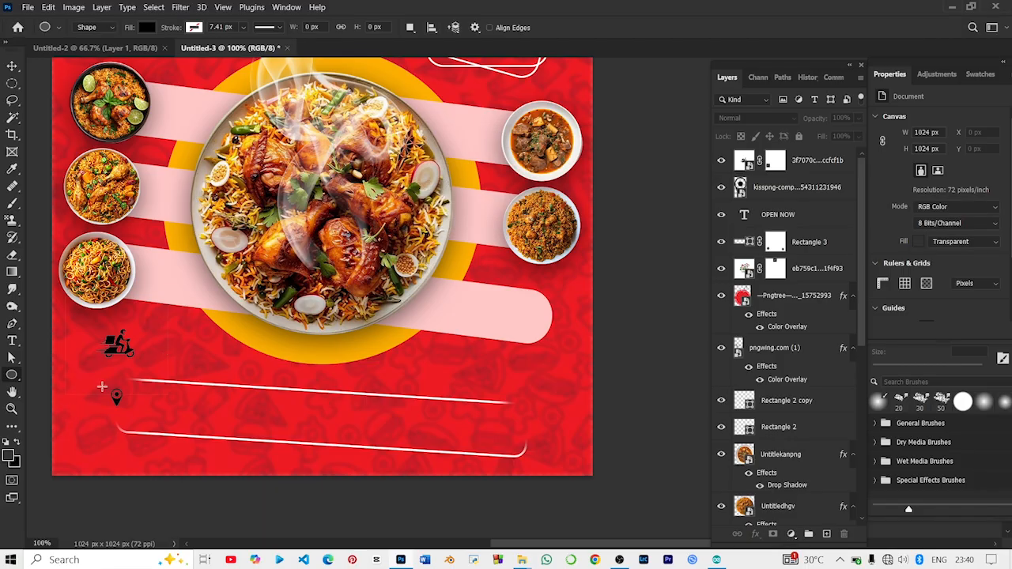
drag(117, 396, 152, 410)
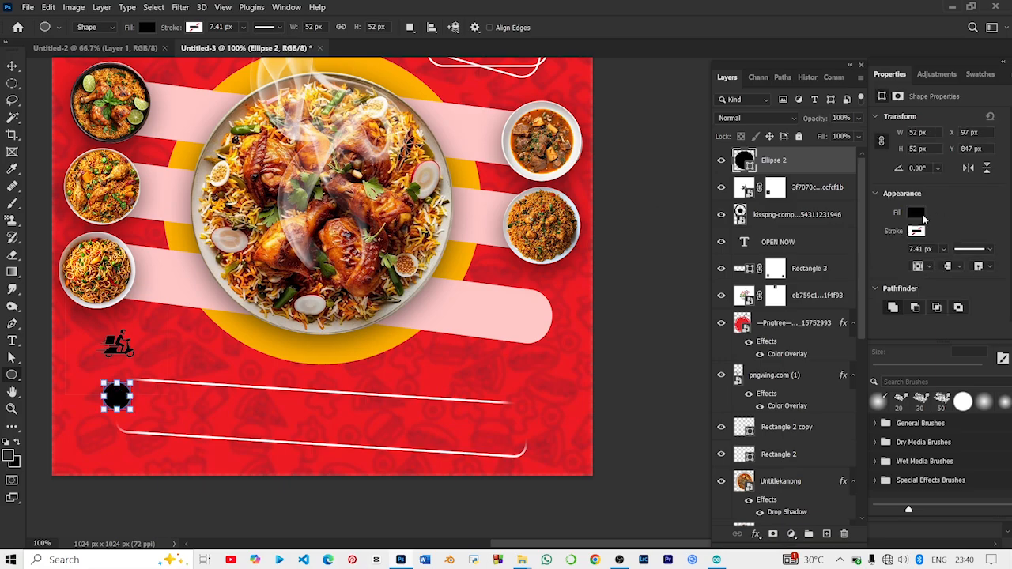
Step: Fill the new circle with white and move its layer beneath the location pin layer
click(917, 213)
click(831, 281)
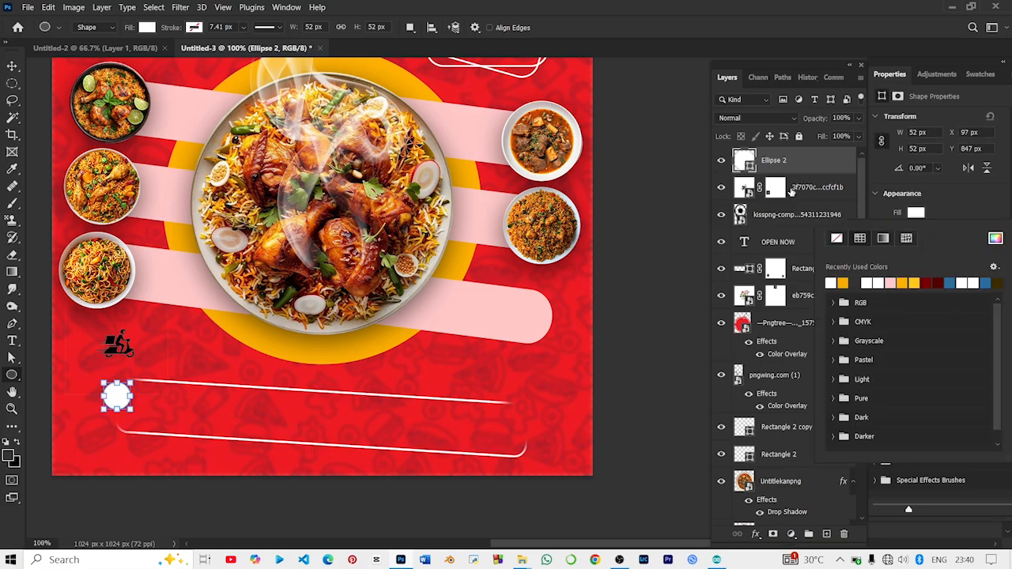
drag(788, 167, 783, 236)
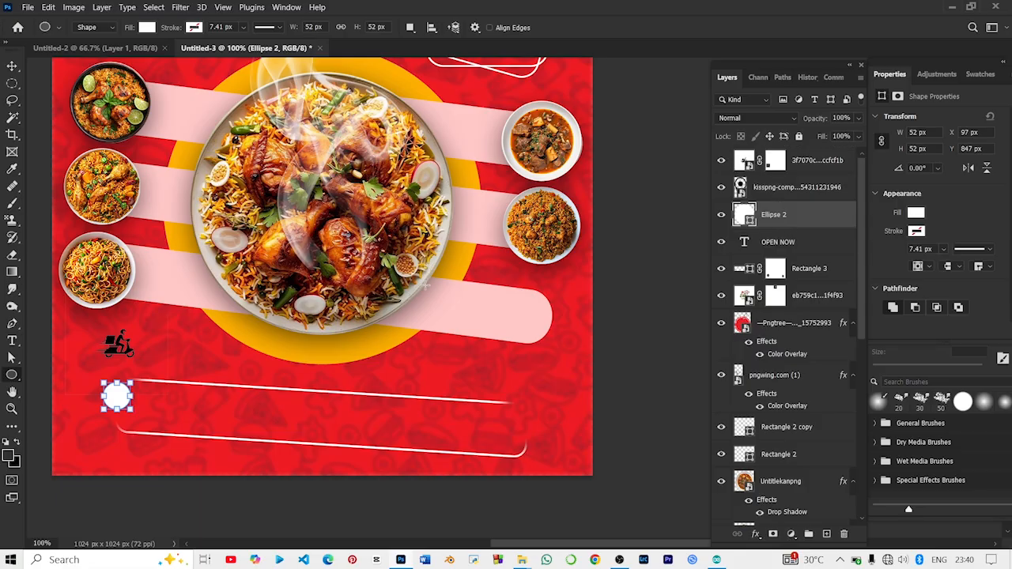
click(13, 65)
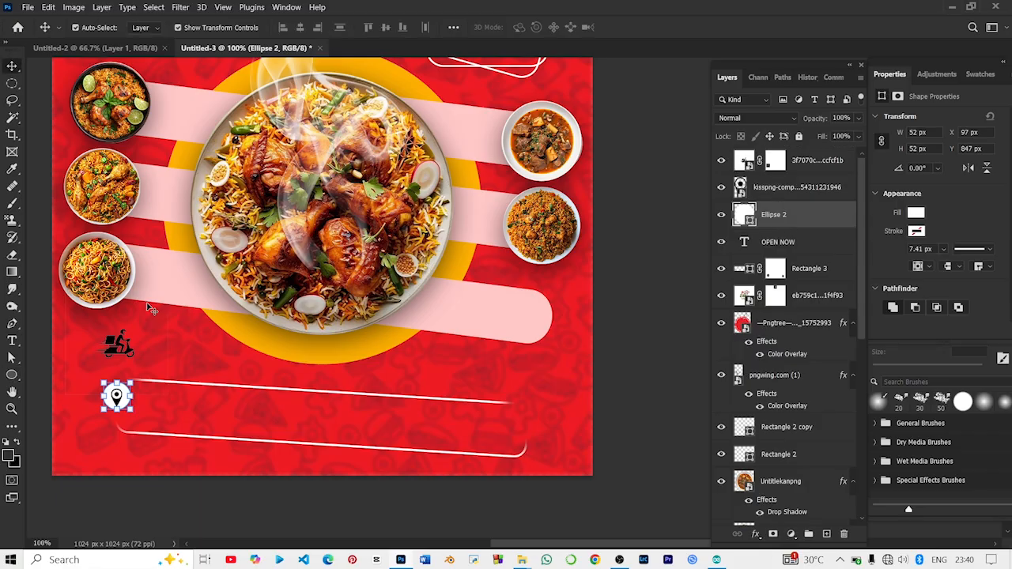
click(181, 525)
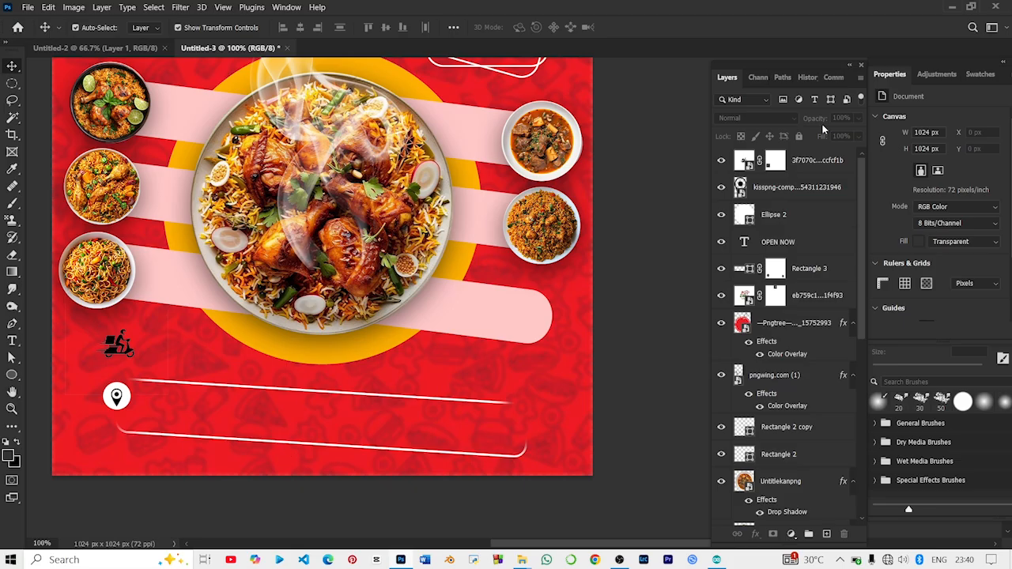
Step: Scale the location pin, its white circle and the outlined rectangle together to about 71.4% around their centre and shift them slightly down
click(816, 161)
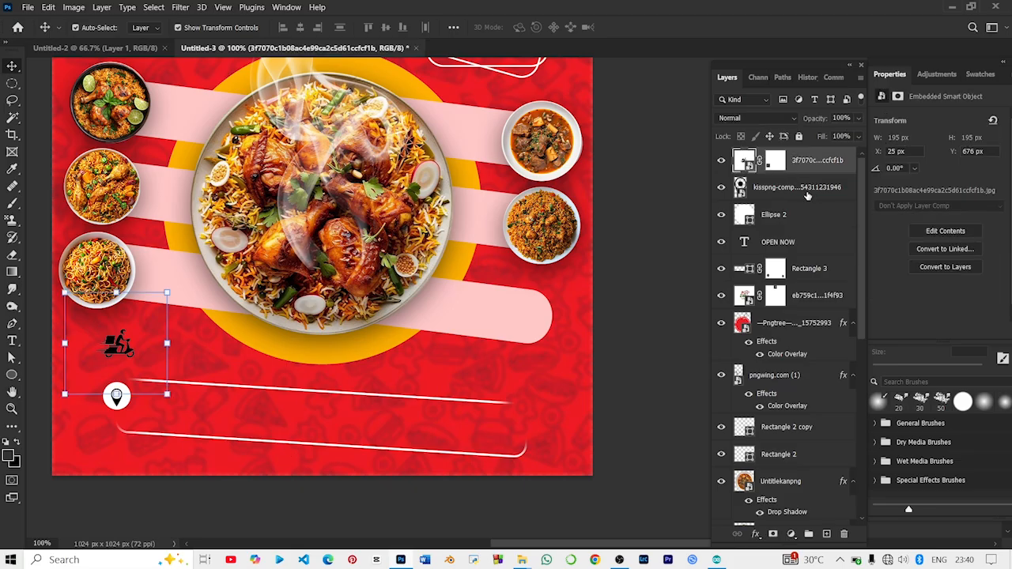
shift+click(807, 195)
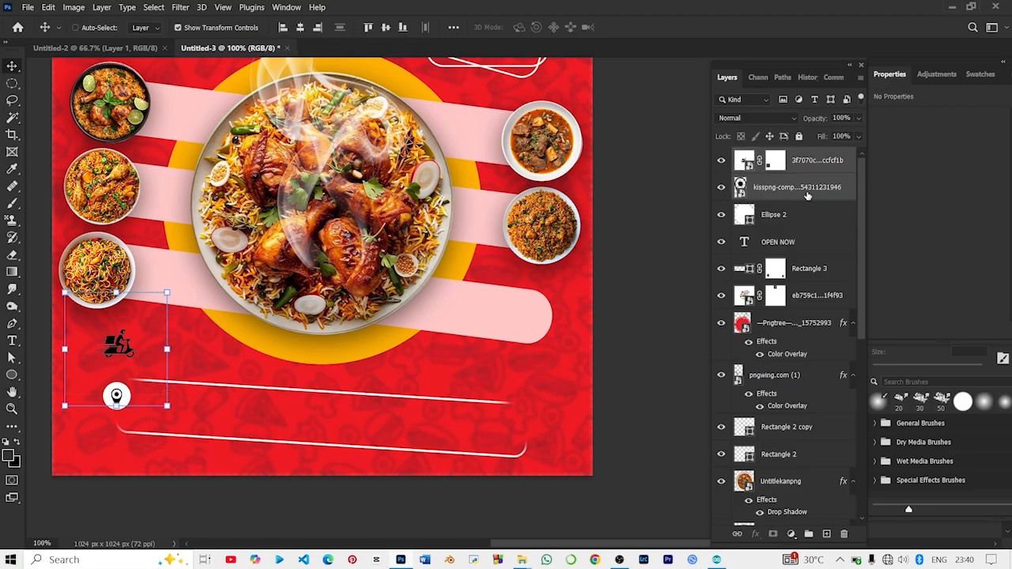
click(427, 405)
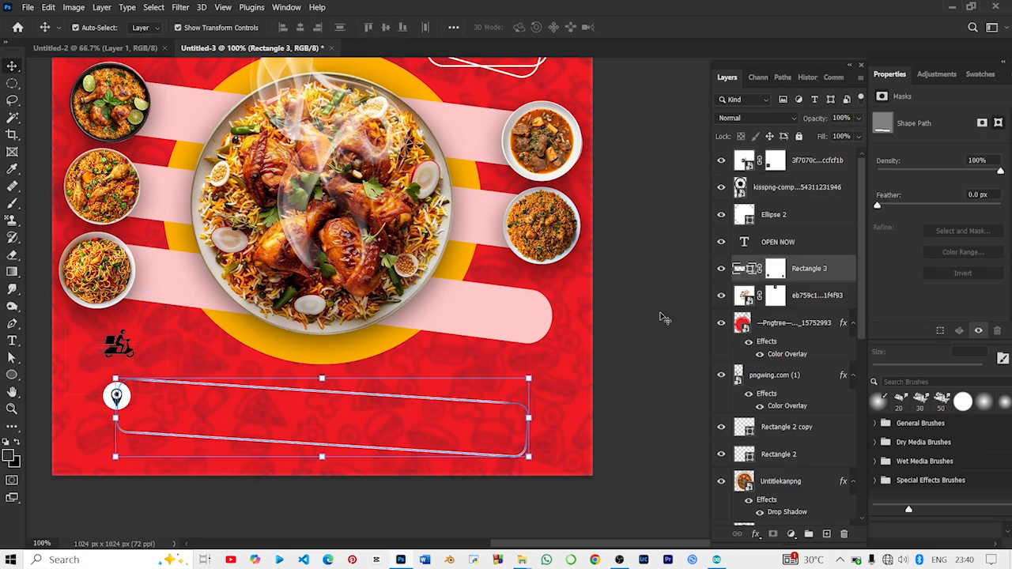
ctrl+click(779, 216)
ctrl+click(790, 188)
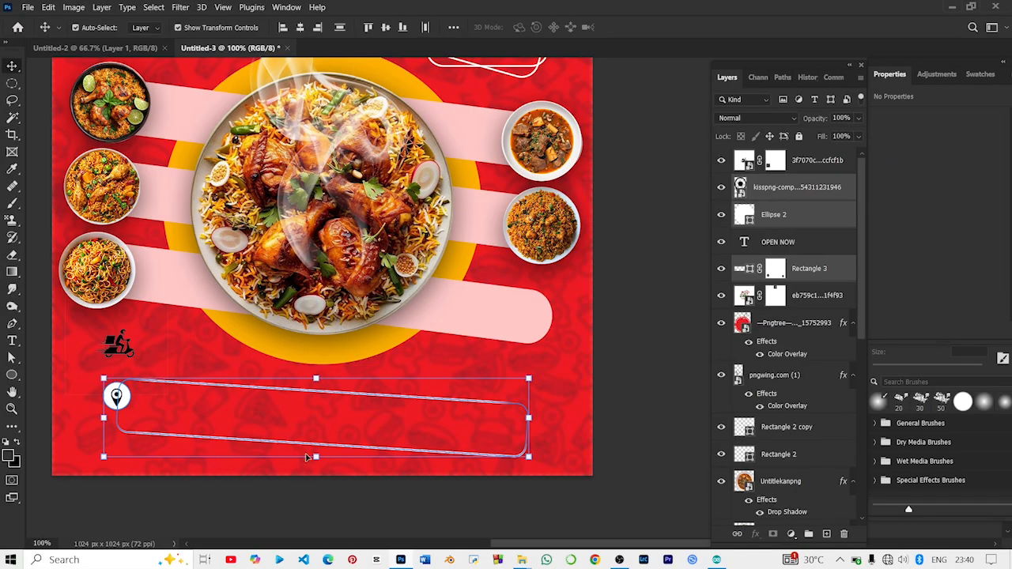
drag(315, 455, 316, 432)
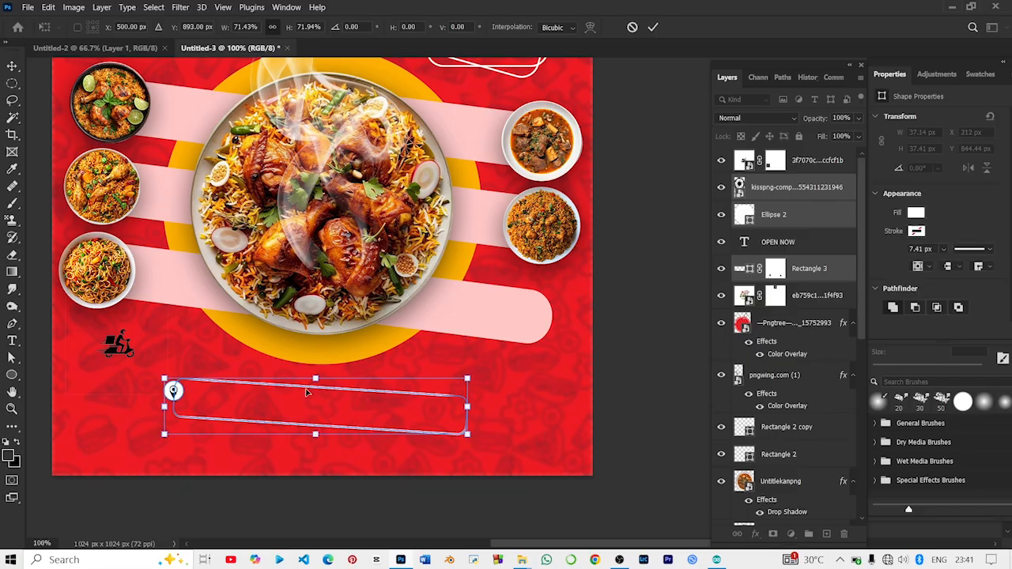
drag(307, 392, 308, 397)
key(Return)
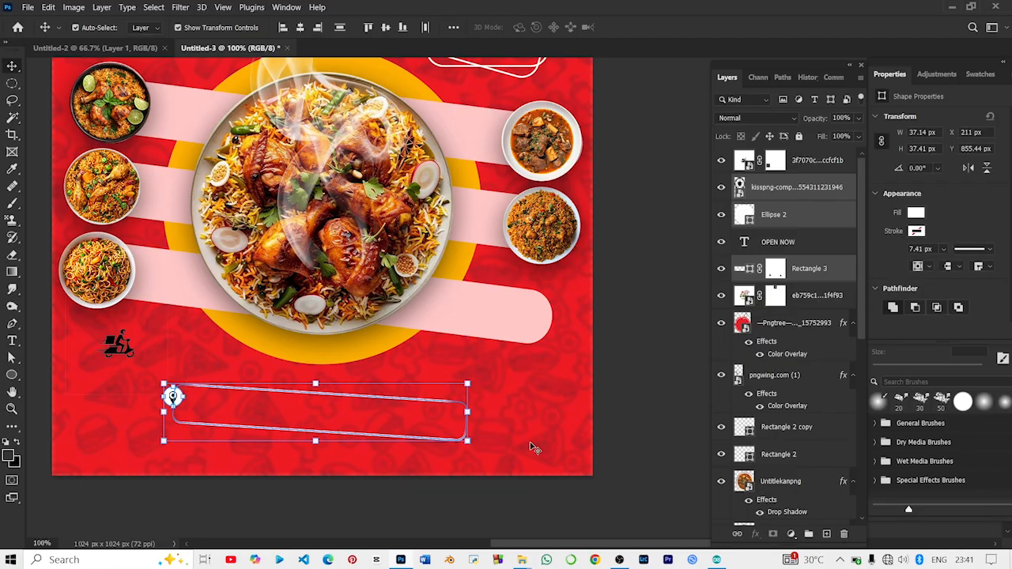
click(670, 476)
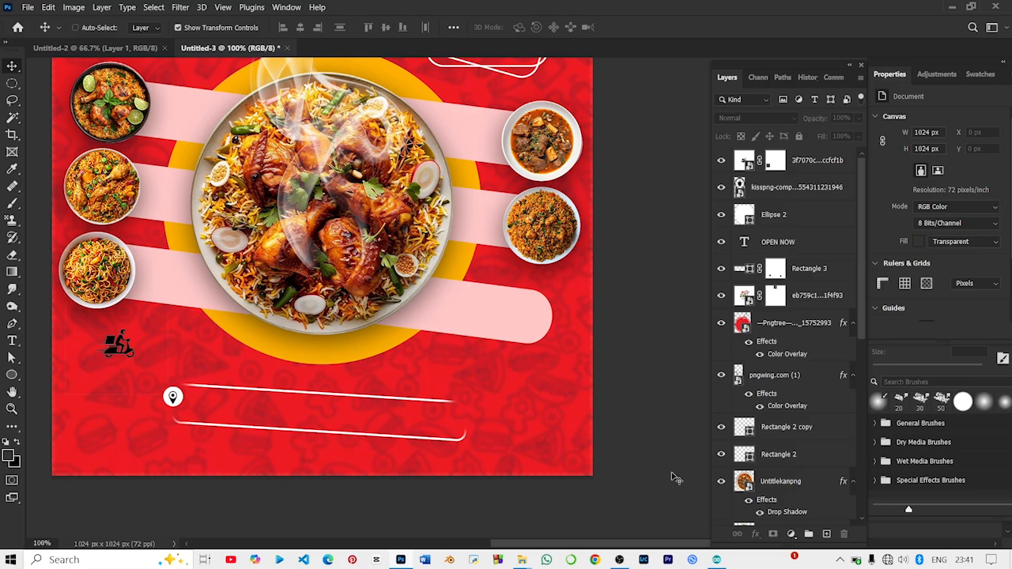
Step: Move the delivery scooter closer to the location pin, to about X 60 px, Y 679 px
key(ctrl+minus)
key(ctrl+minus)
key(ctrl+plus)
key(ctrl+plus)
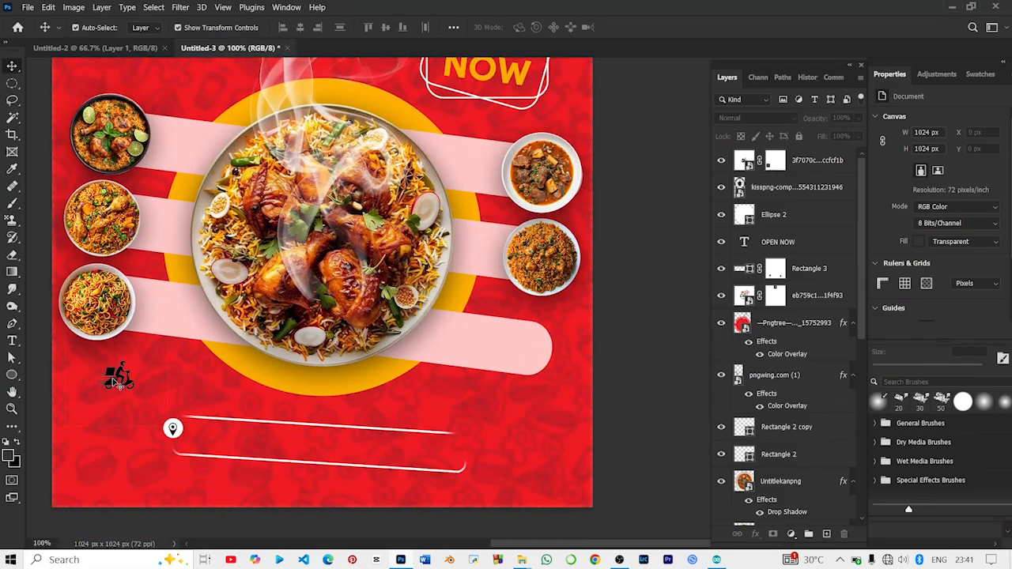
click(114, 381)
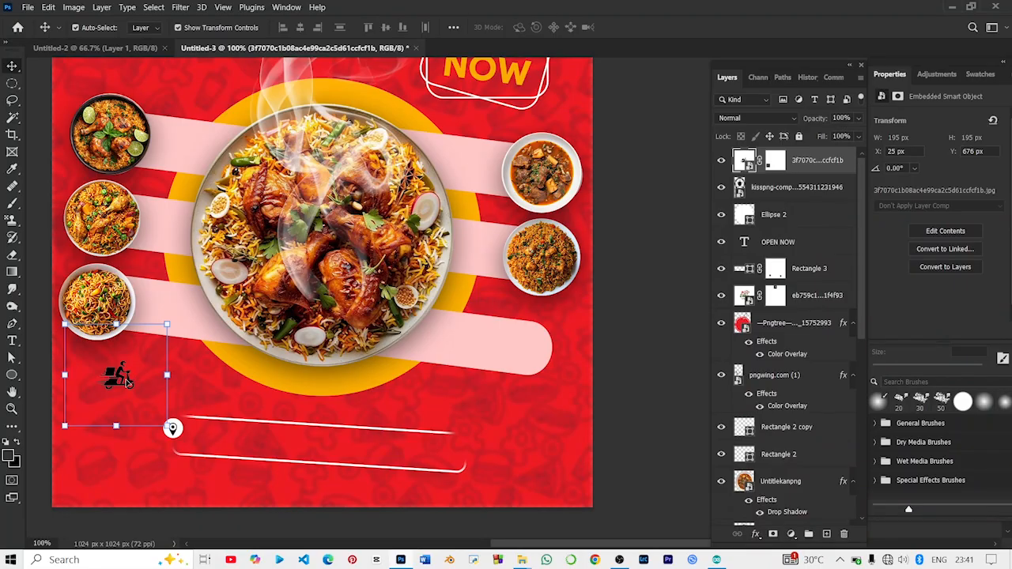
drag(127, 381, 154, 384)
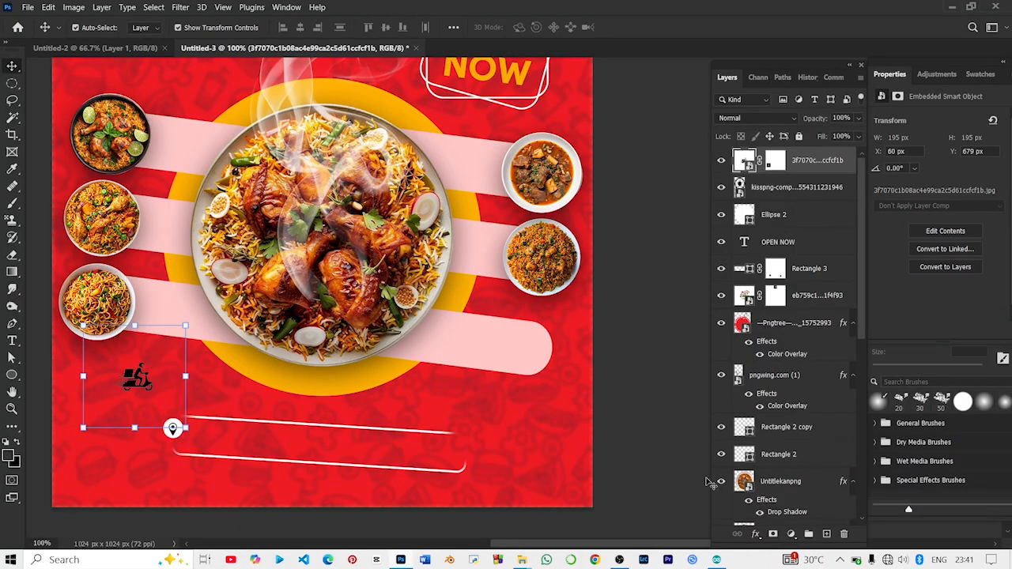
Step: Apply a white Color Overlay at 100% opacity to the delivery scooter and convert its layer to a smart object
click(756, 534)
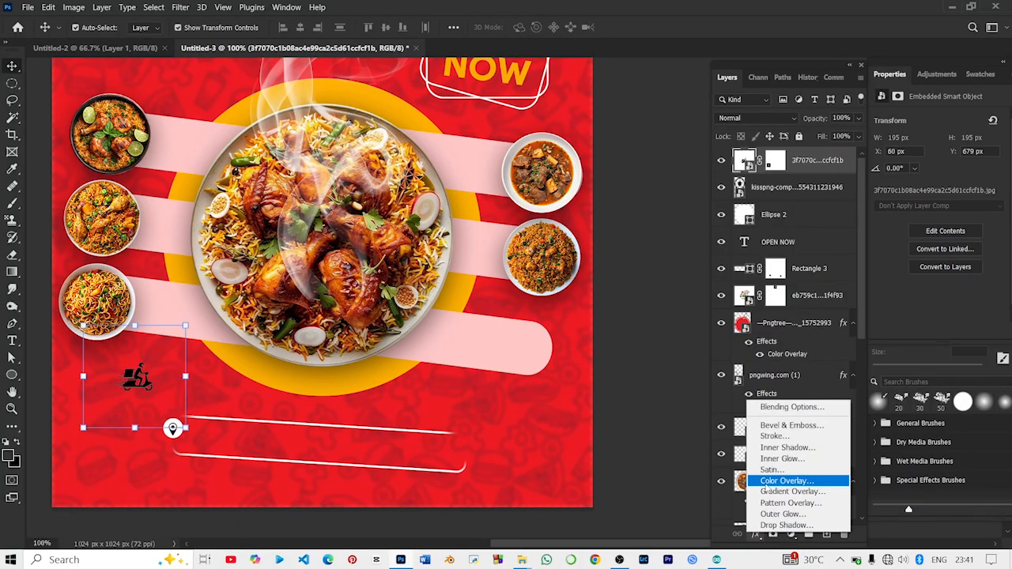
click(767, 482)
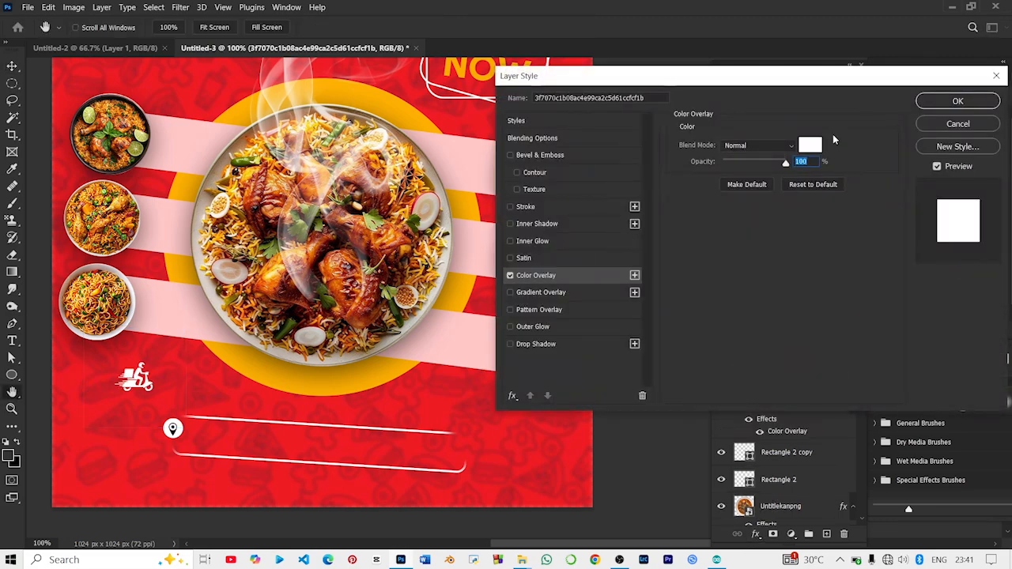
click(958, 104)
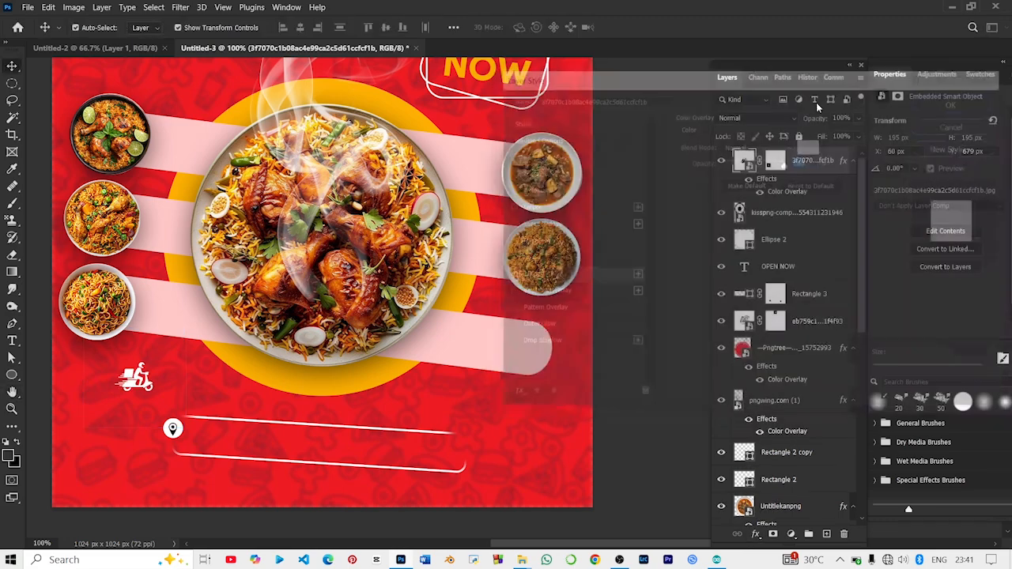
key(v)
click(105, 525)
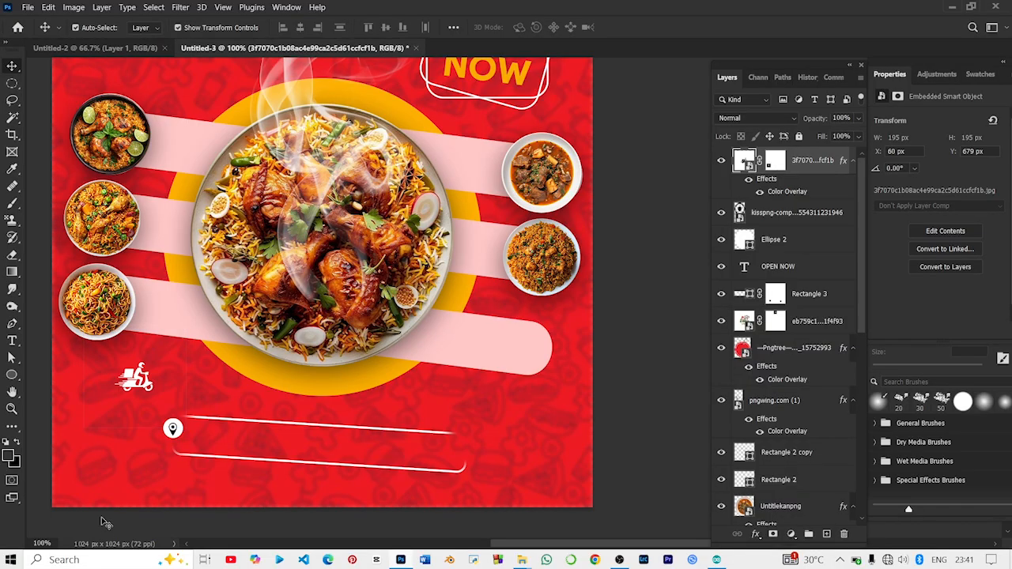
click(144, 385)
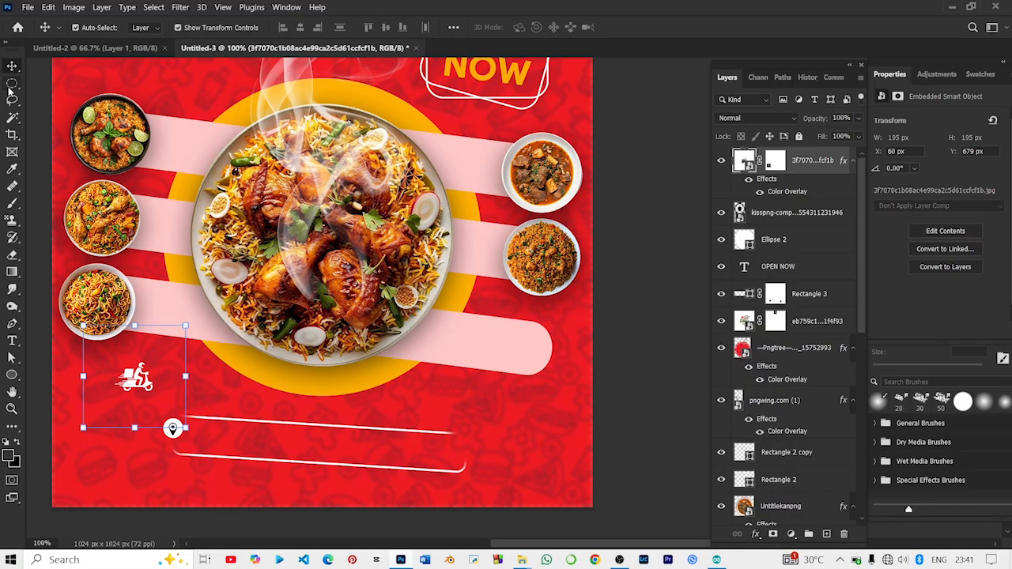
right_click(820, 162)
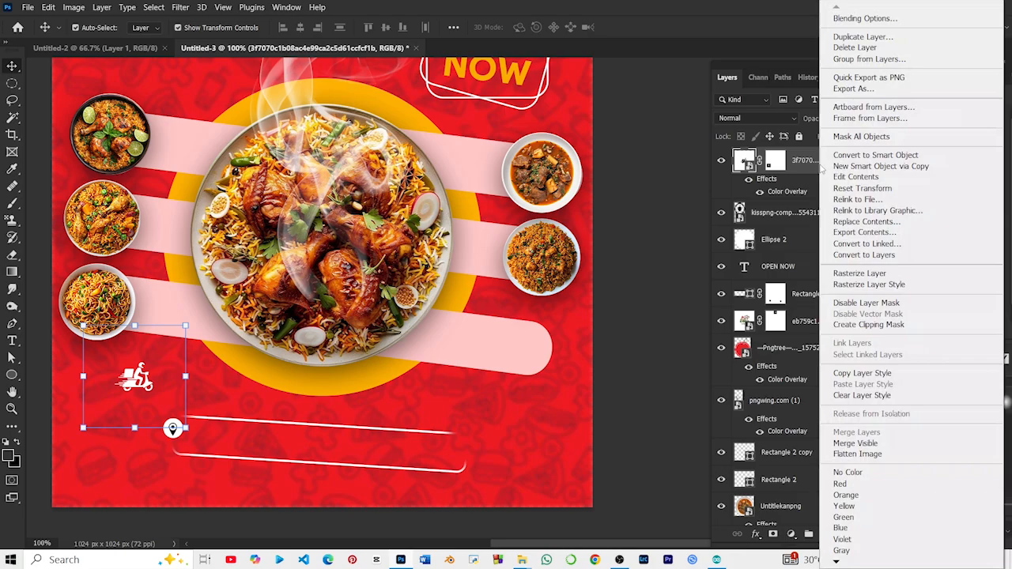
click(850, 154)
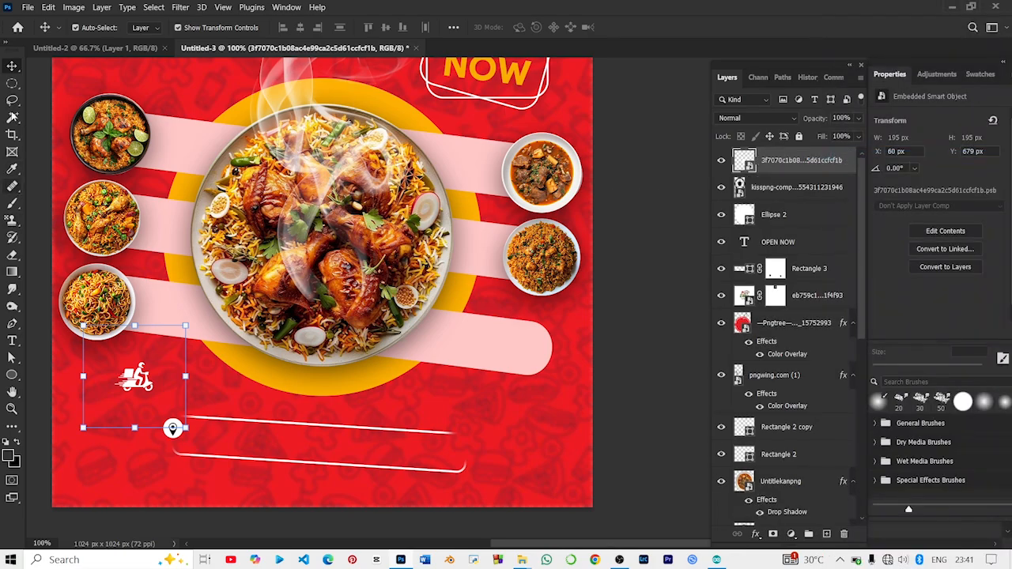
Step: Mask the delivery scooter layer to a tight rectangular selection of about 73 × 55 px and convert it to a smart object again
click(12, 83)
click(48, 81)
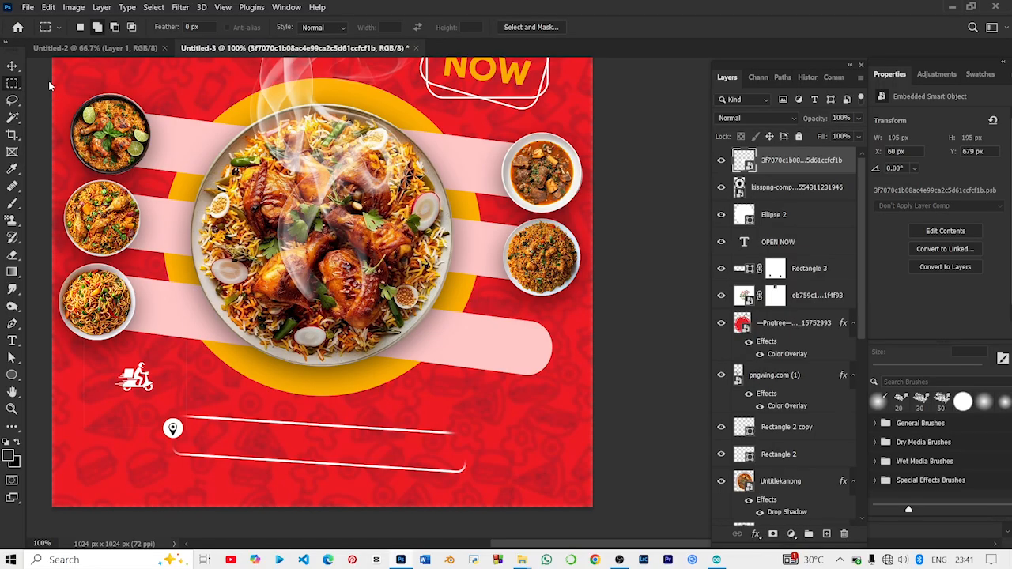
drag(116, 363, 160, 398)
click(773, 535)
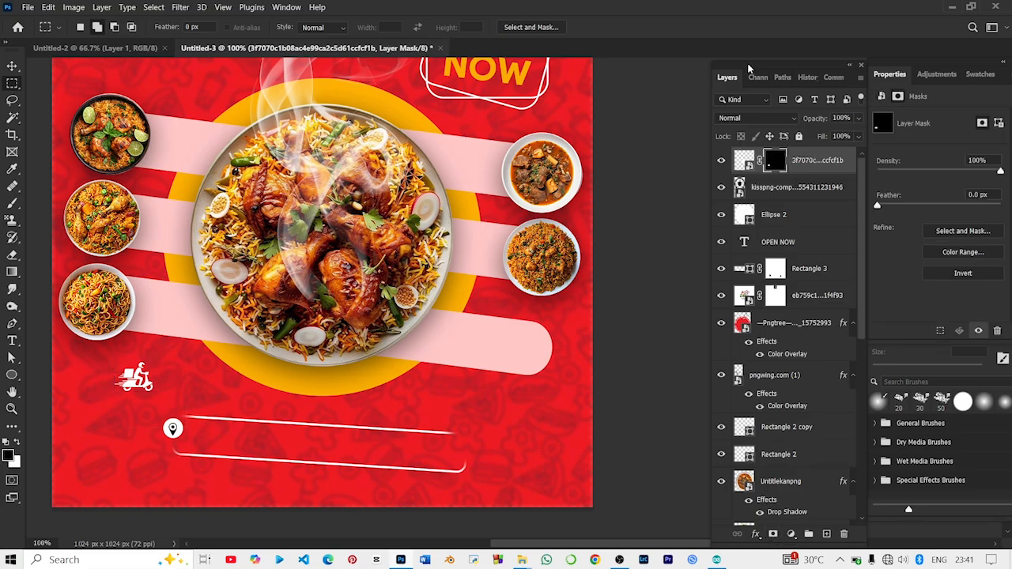
right_click(800, 161)
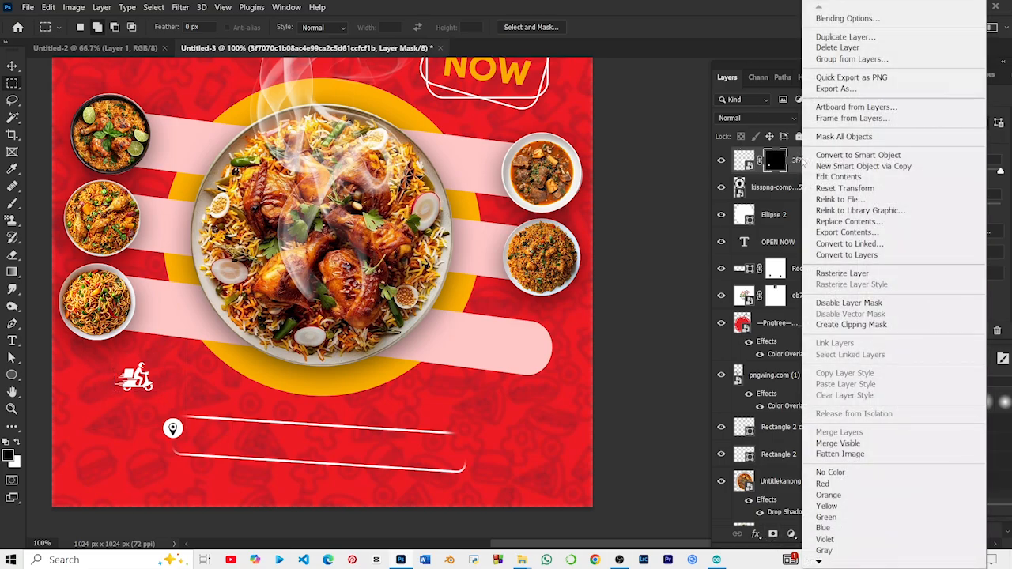
click(857, 155)
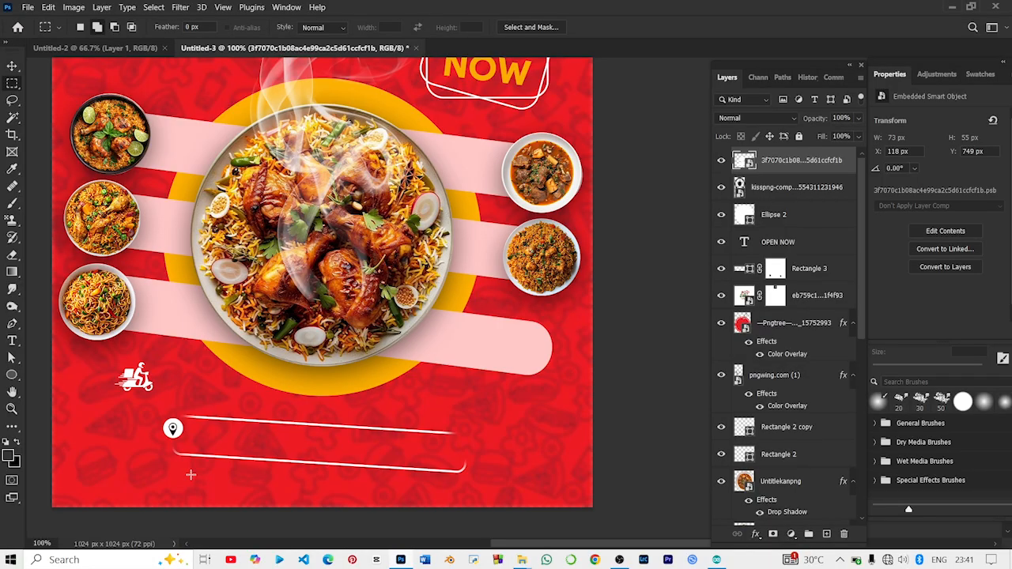
Step: Recolour the delivery scooter with a yellow Color Overlay of #ffbd29 at 100% opacity
click(13, 65)
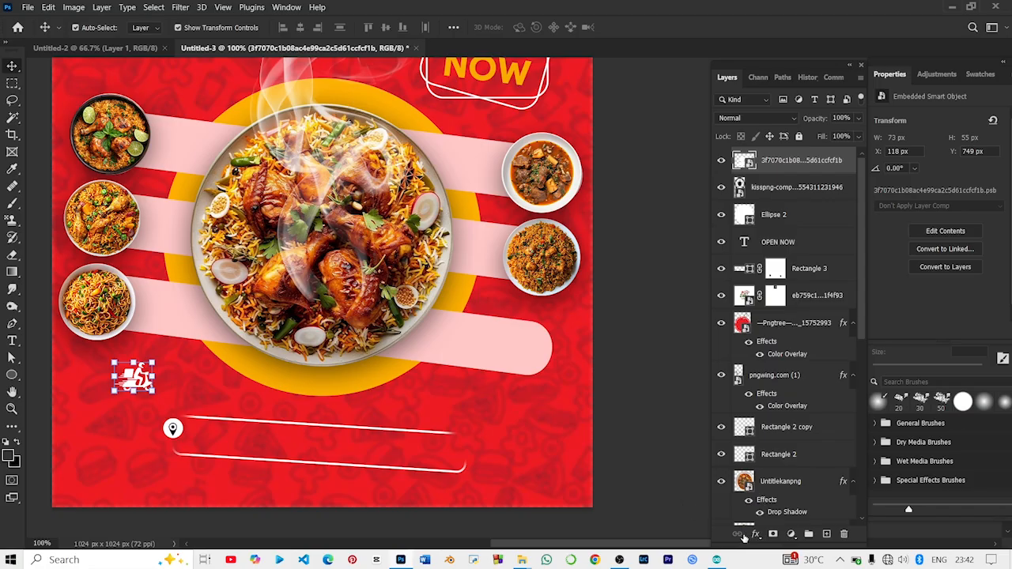
click(773, 535)
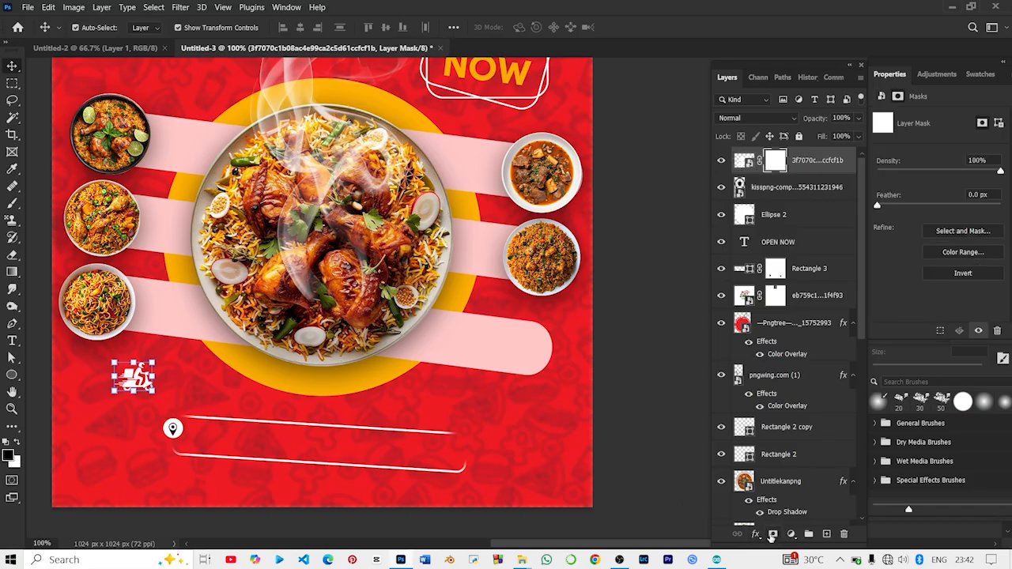
key(ctrl+z)
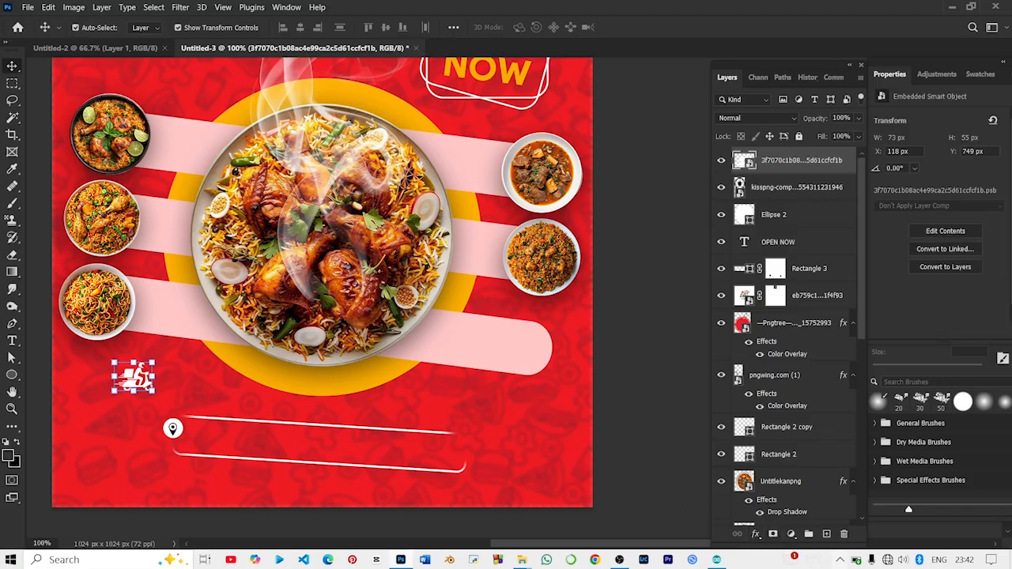
click(755, 534)
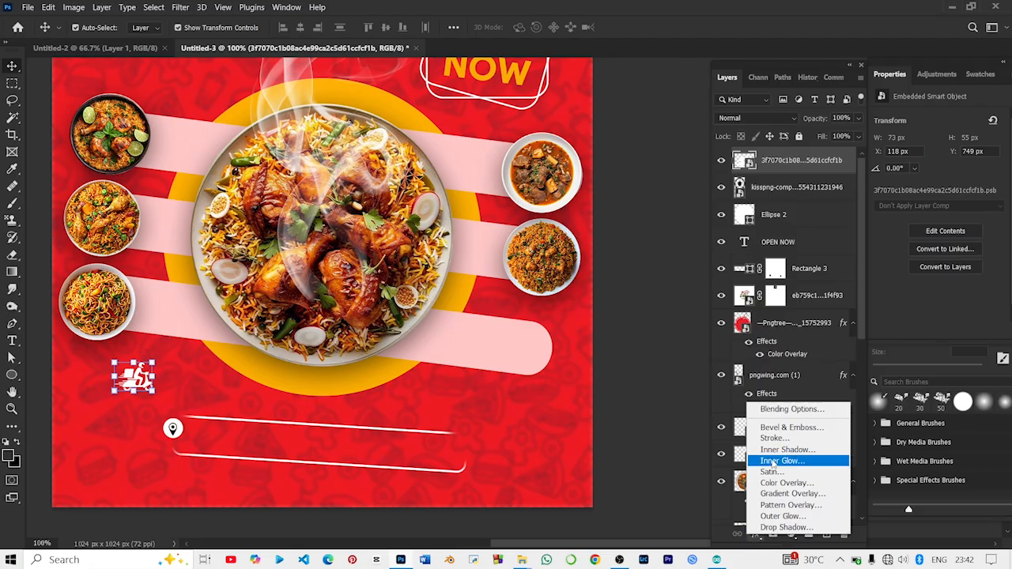
click(774, 484)
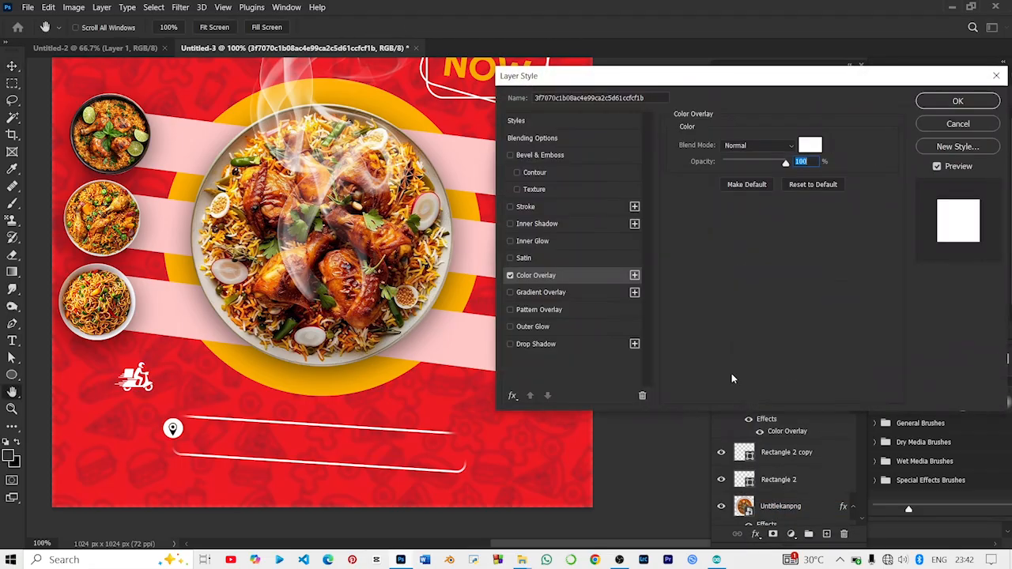
click(814, 145)
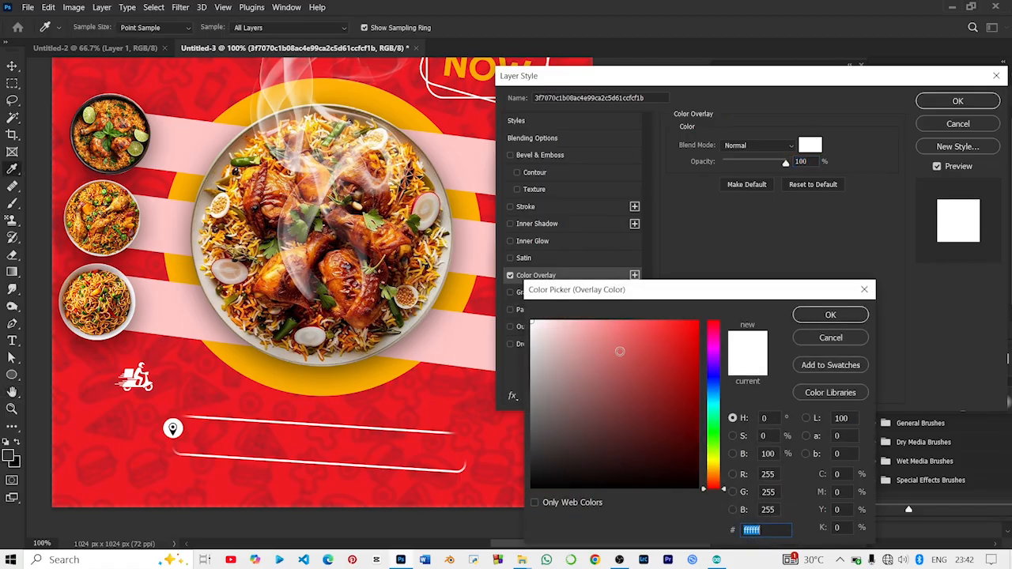
drag(364, 392, 365, 388)
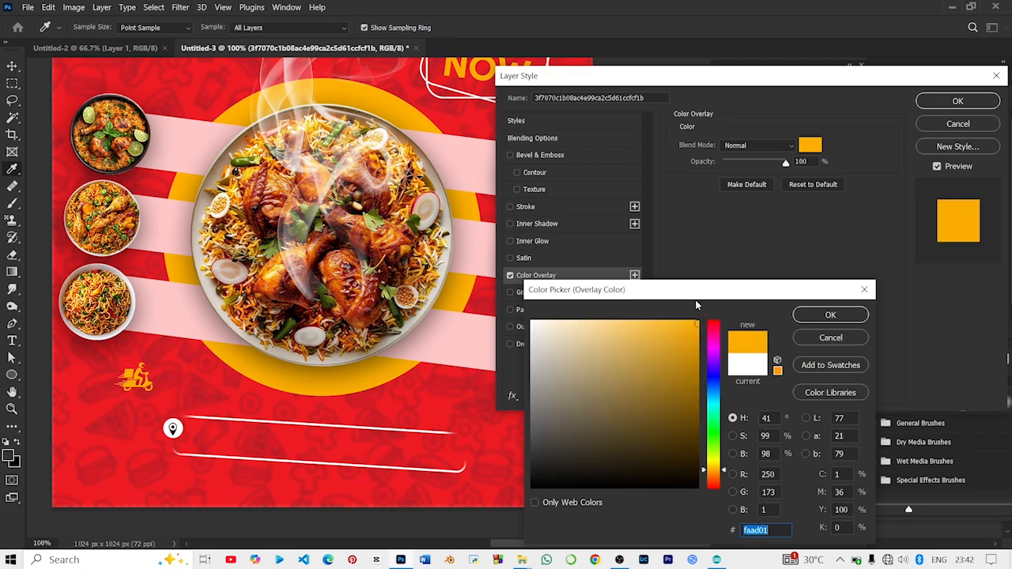
text(ffbd29)
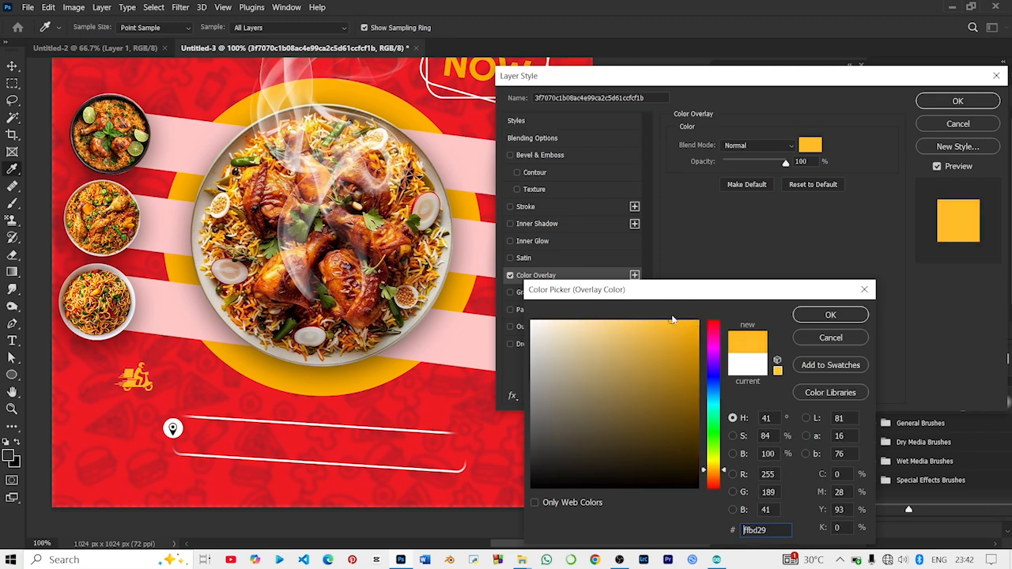
click(809, 314)
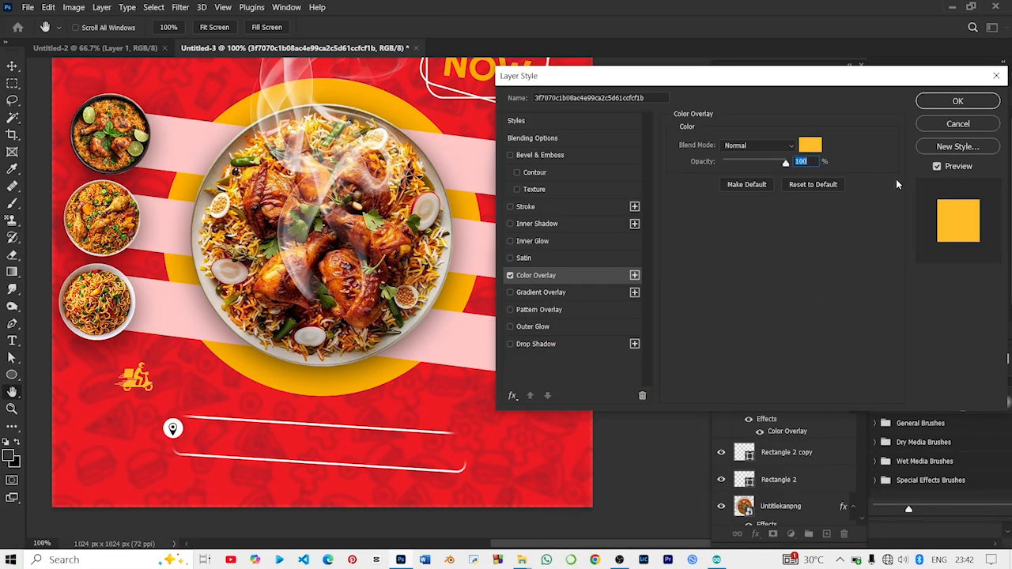
click(956, 101)
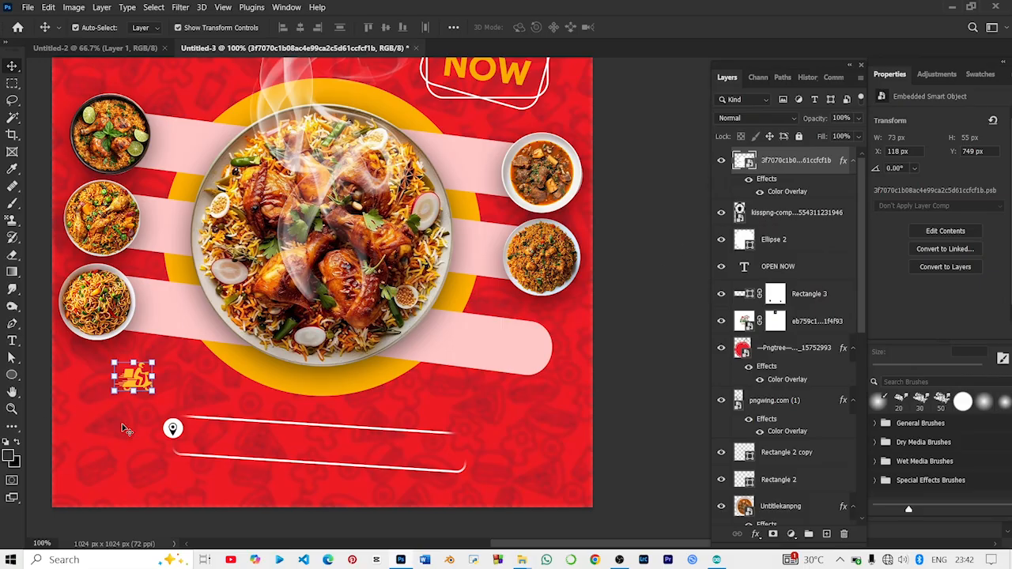
key(ctrl+t)
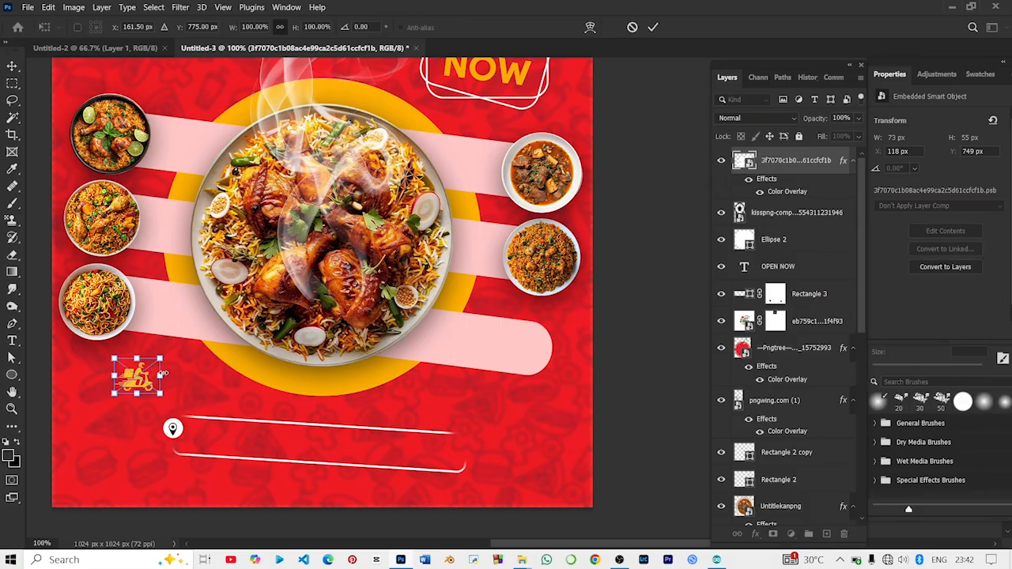
key(Return)
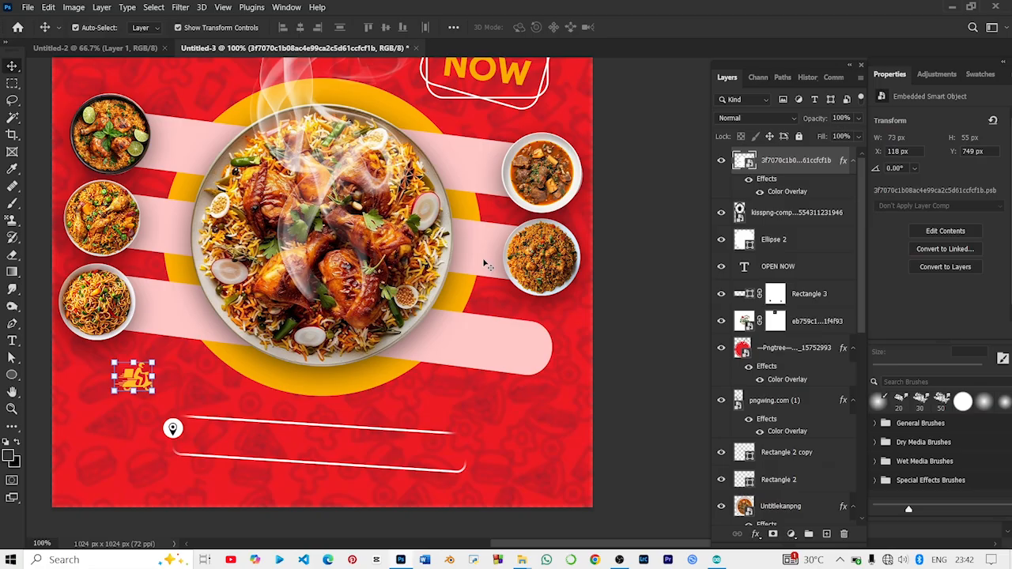
click(616, 271)
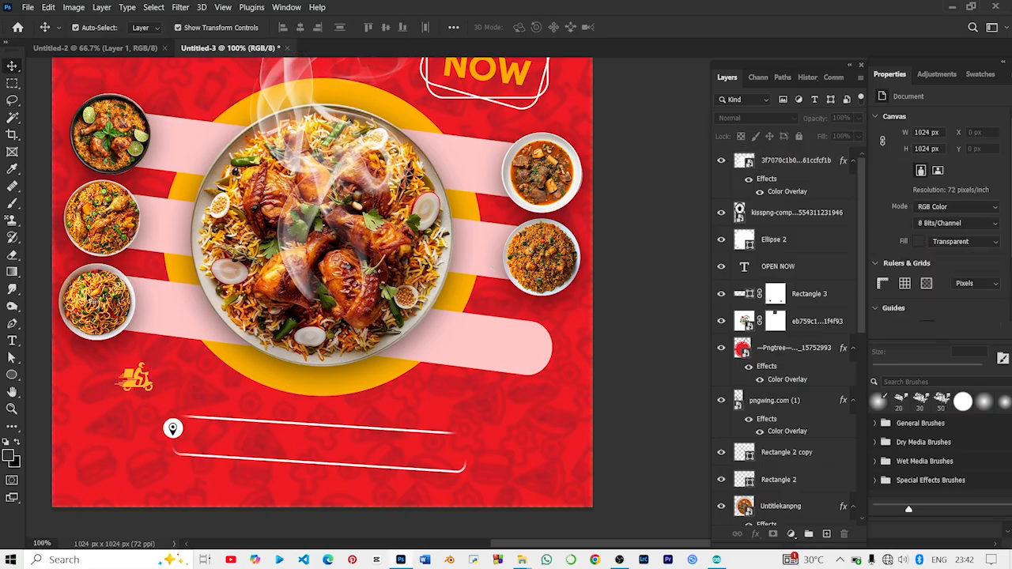
click(12, 203)
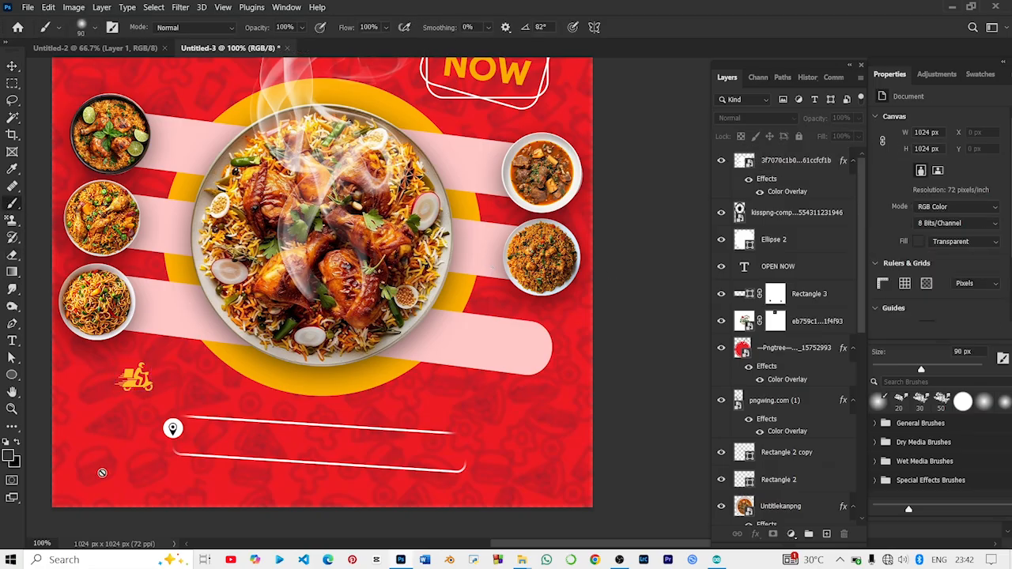
Step: Start a horizontal text layer below the delivery scooter reading "Delivery"
click(13, 343)
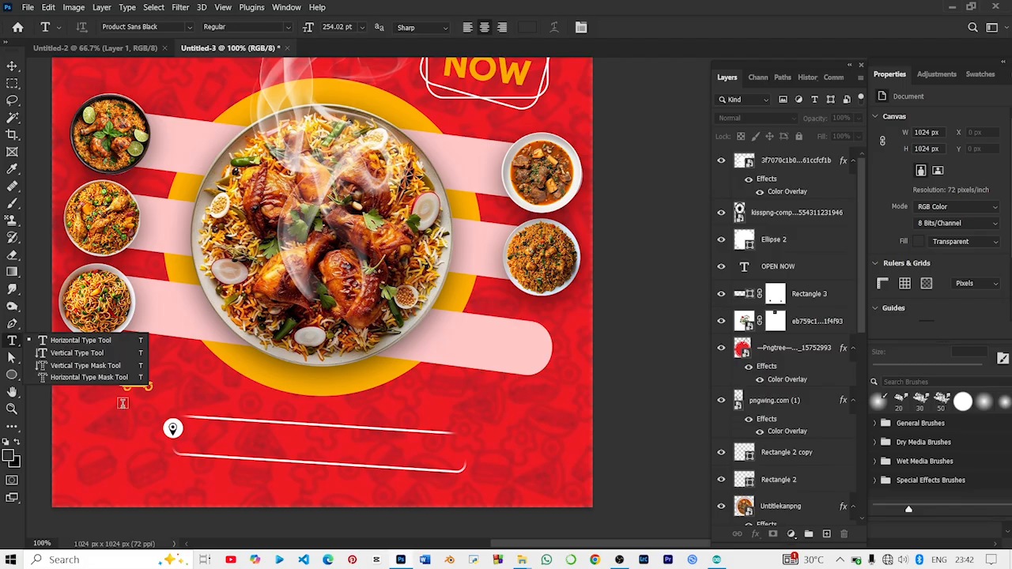
click(119, 416)
click(119, 416)
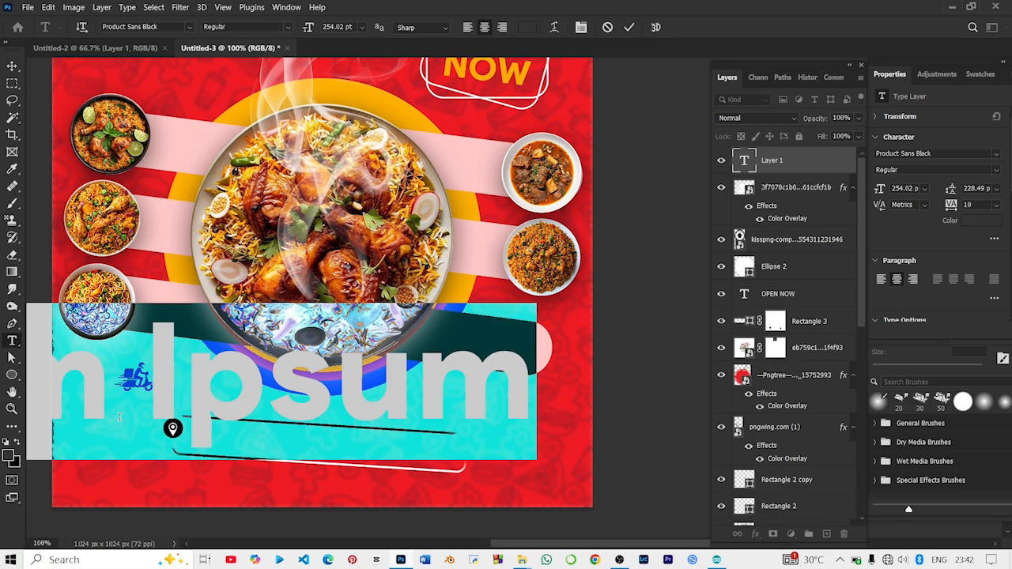
text(Deli)
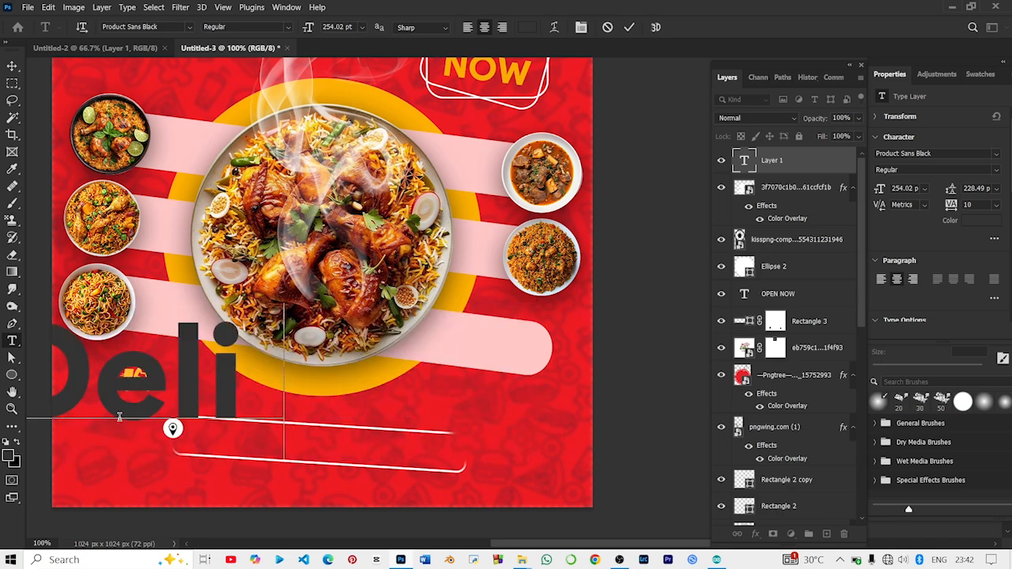
text(evert)
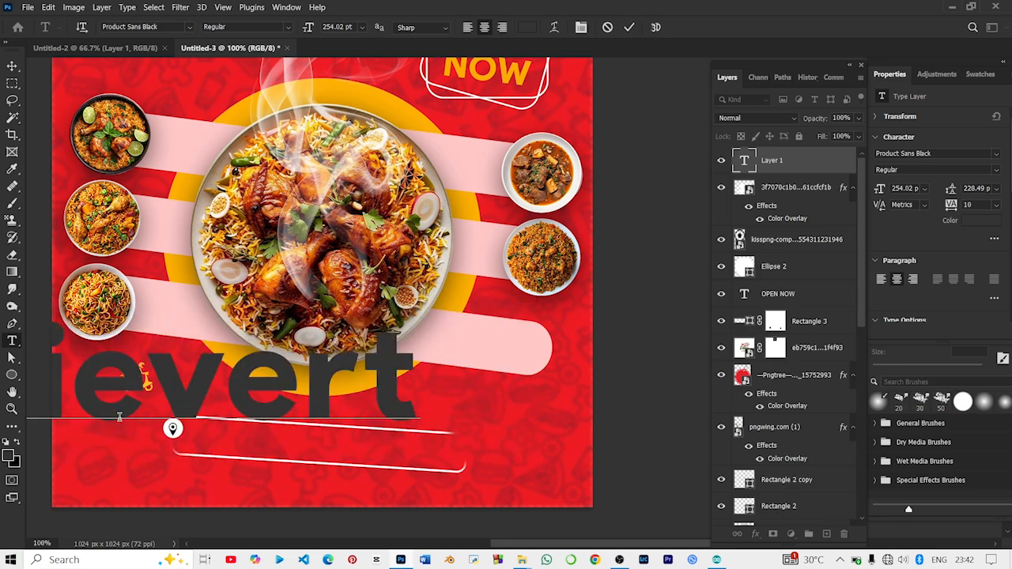
key(Left)
key(BackSpace)
key(BackSpace)
key(BackSpace)
key(BackSpace)
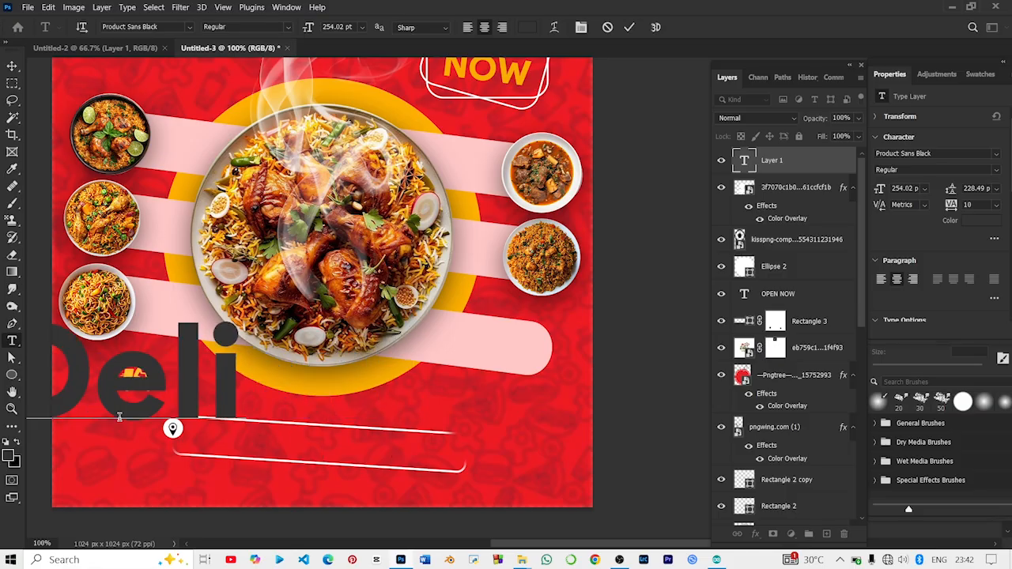
text(very)
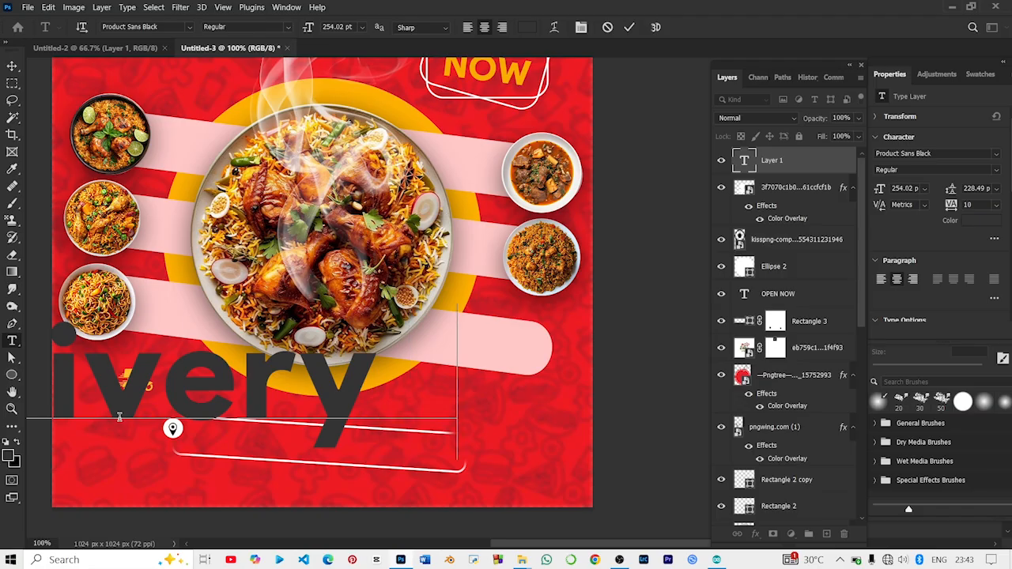
Step: Extend the delivery text with "Available" on a second line
text( Avail)
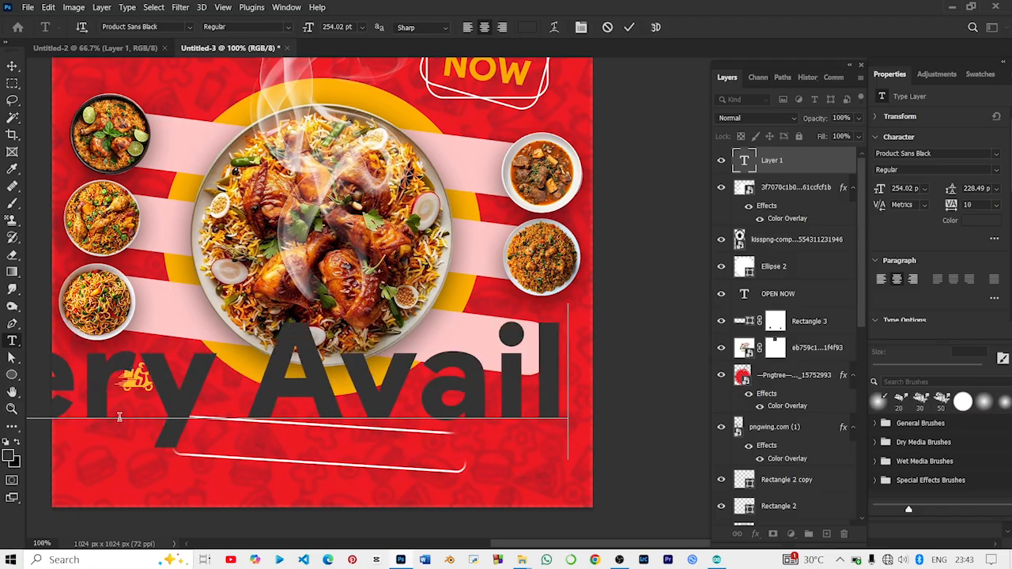
text(ab)
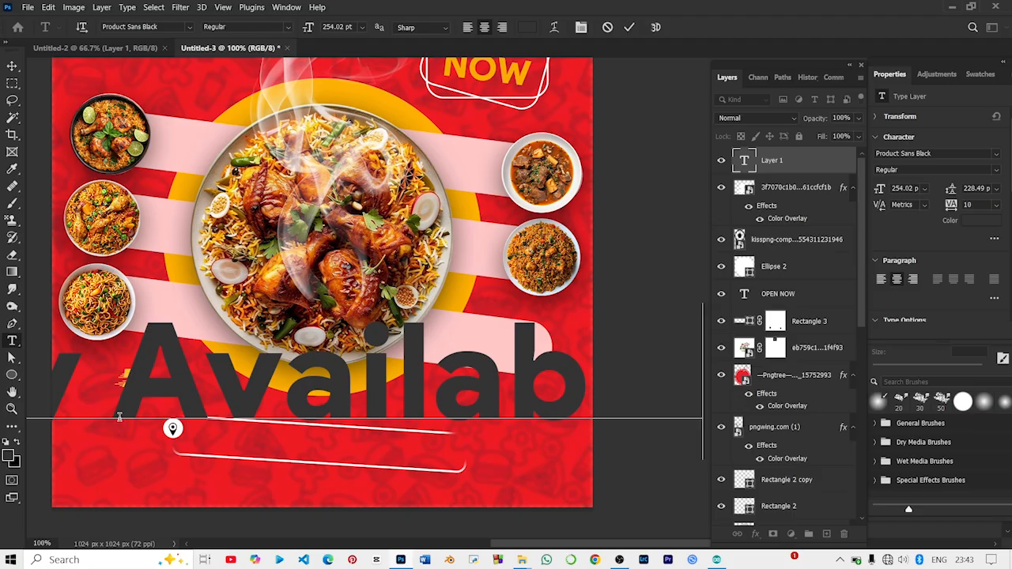
text(l)
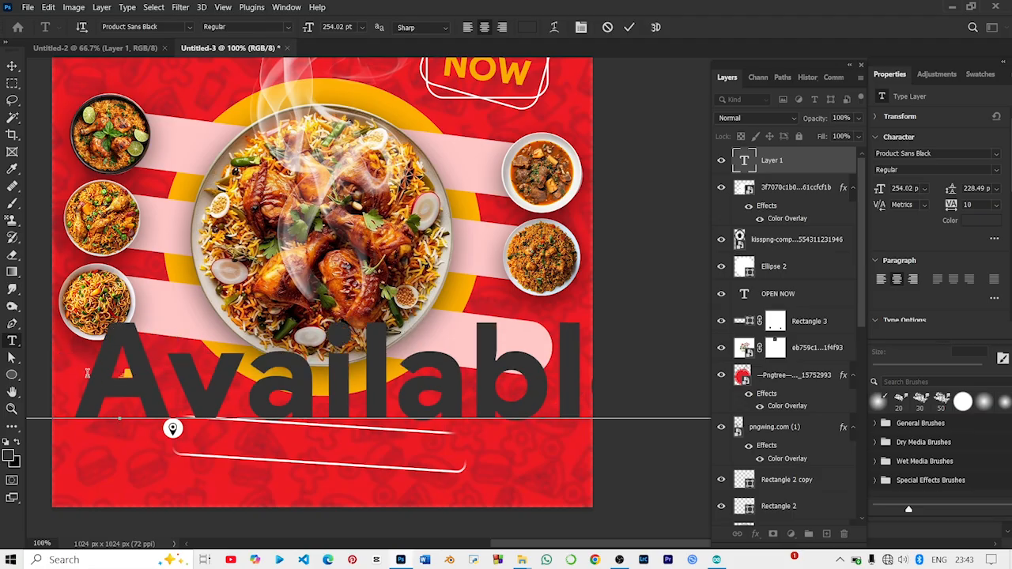
text(ea)
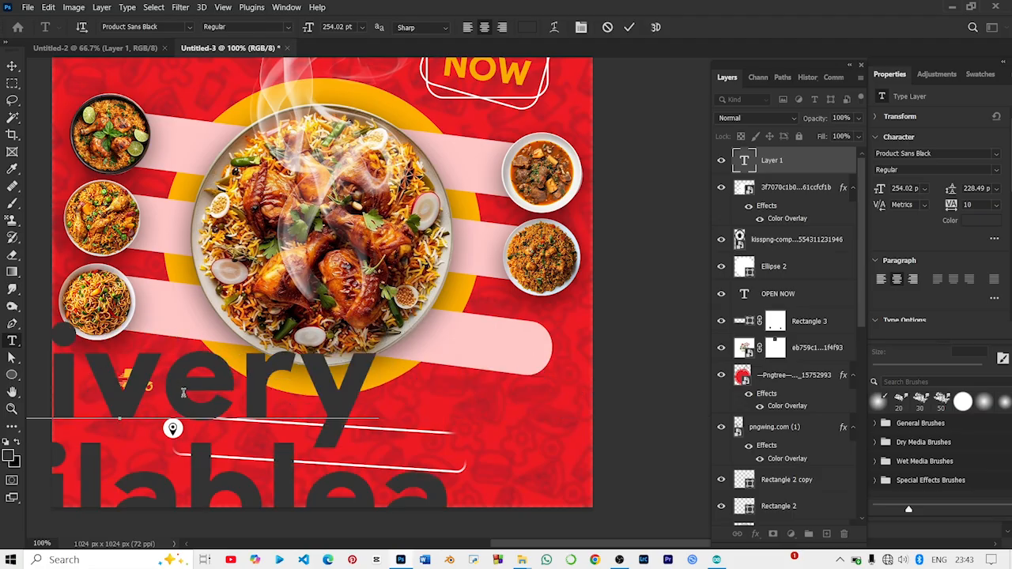
key(Left)
key(Delete)
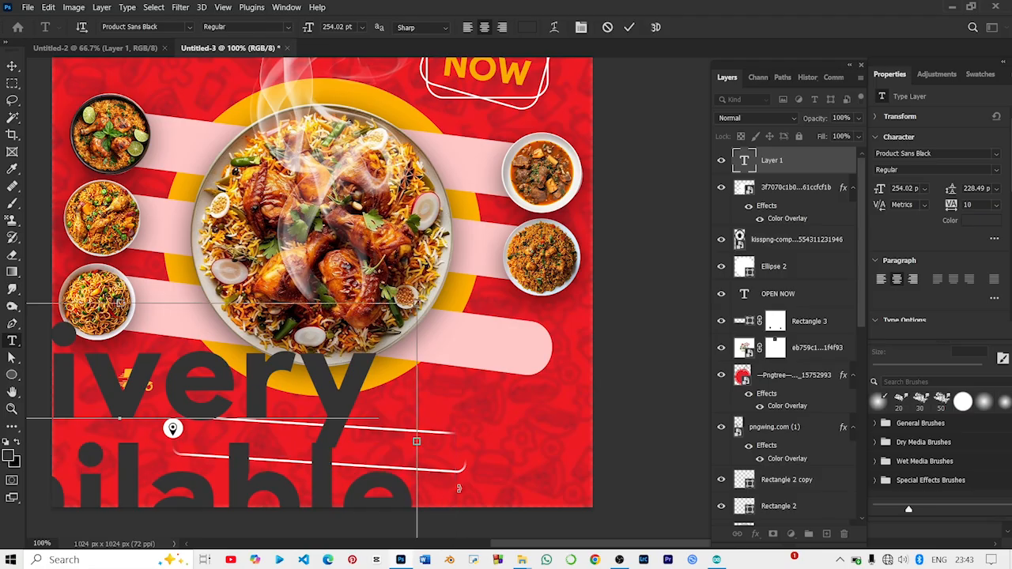
Step: Set the colour of the entire "Delivery Available" text to white, #ffffff
key(ctrl+a)
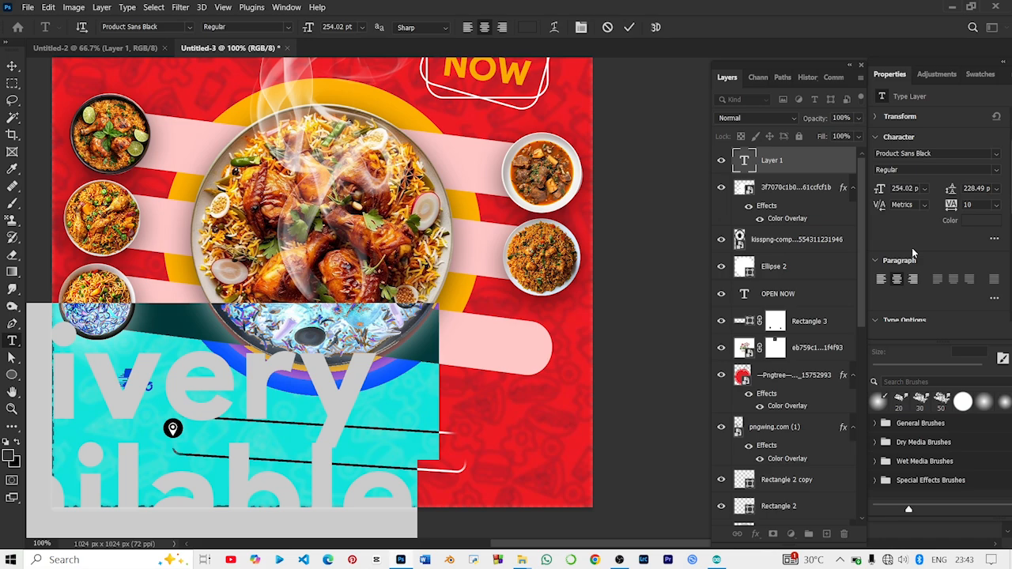
scroll(961, 160, down, 2)
click(969, 136)
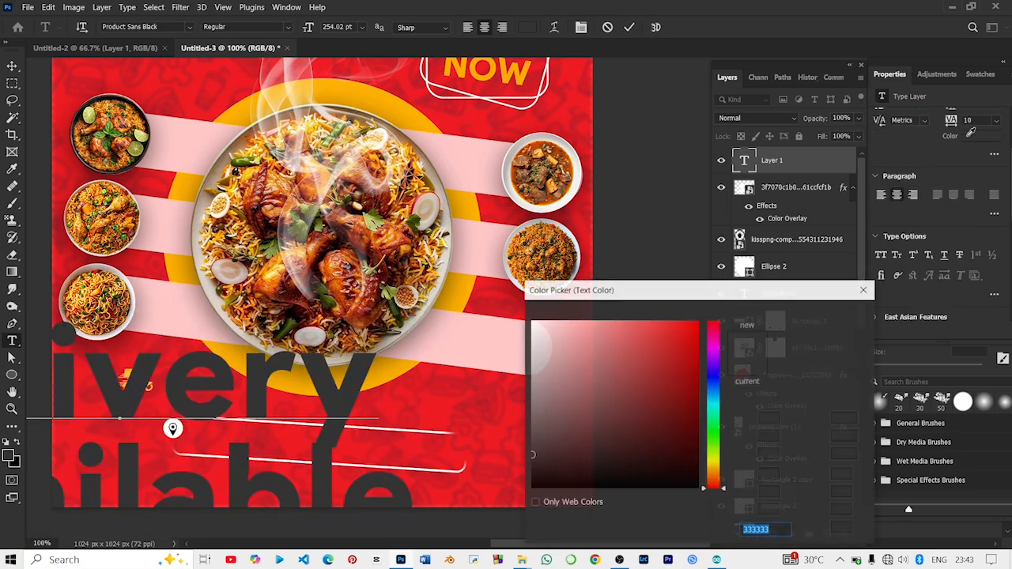
text(ffffff)
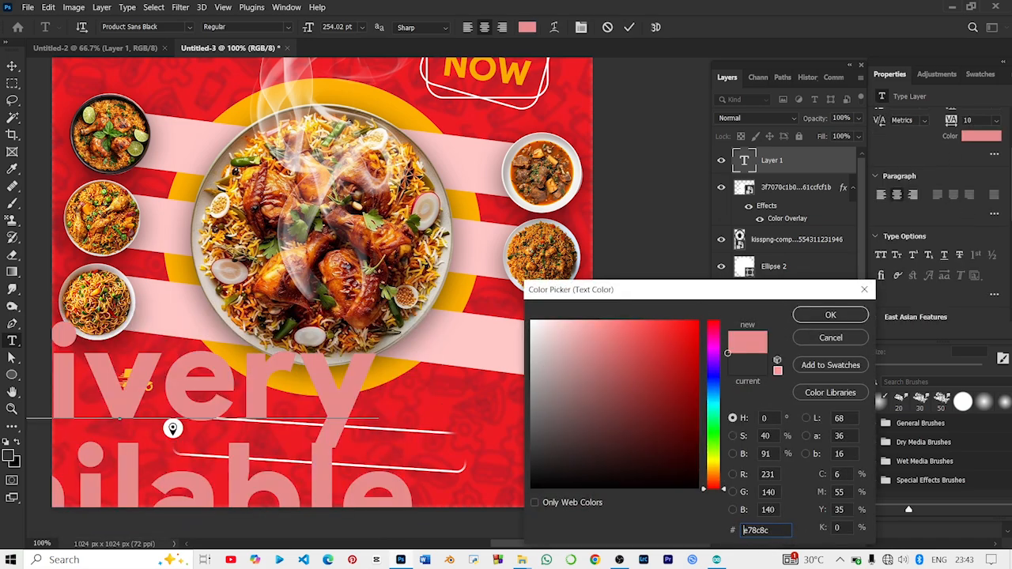
click(826, 314)
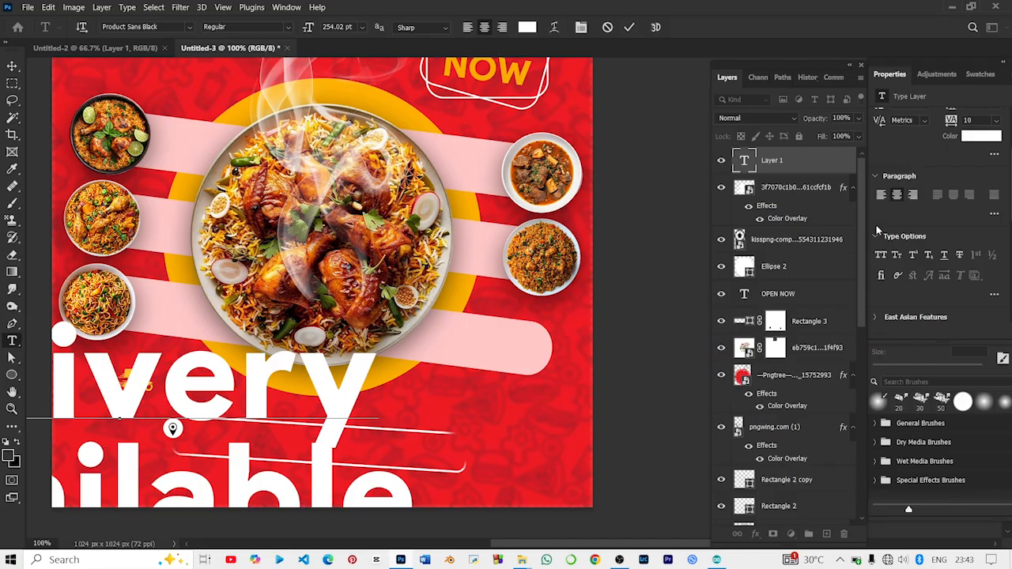
Step: Reduce the "Delivery Available" text to 16 pt and set its leading to Auto
scroll(902, 162, up, 1)
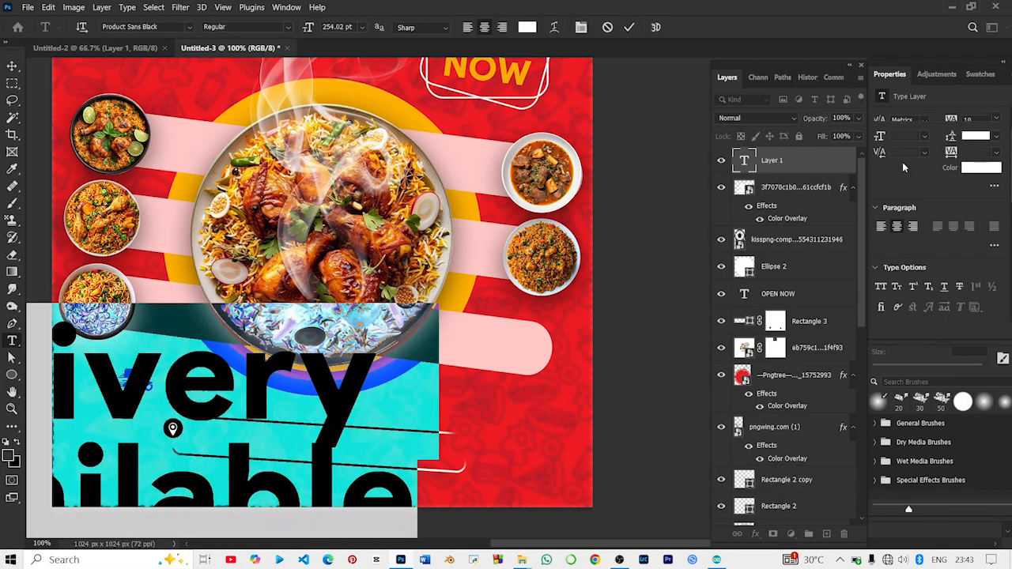
scroll(881, 139, up, 1)
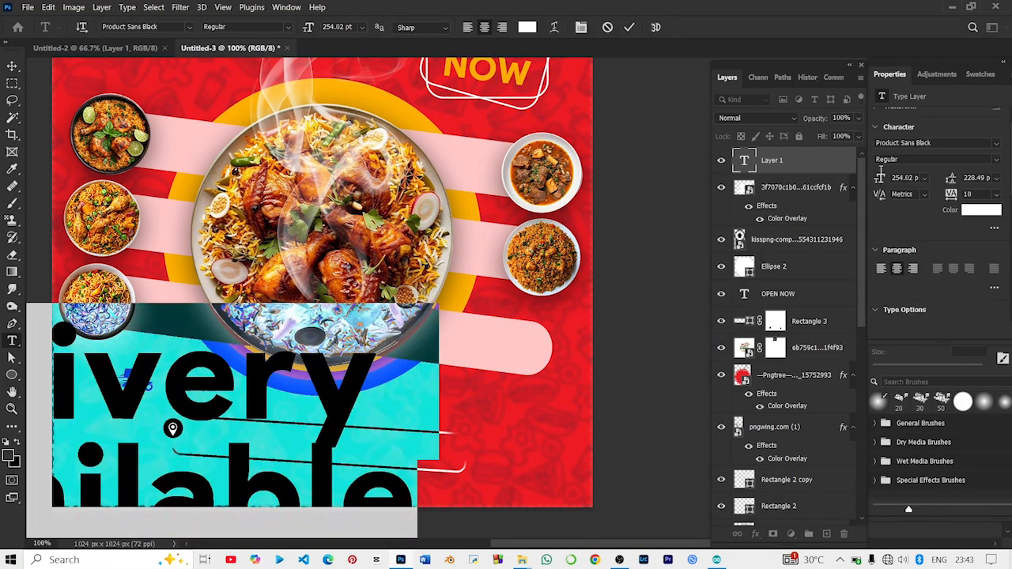
drag(881, 183, 707, 198)
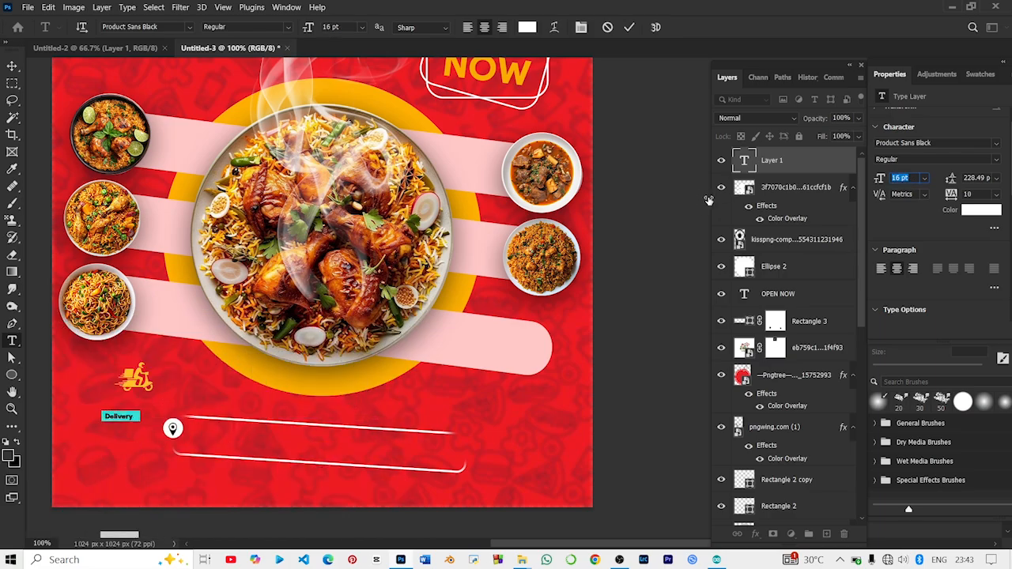
click(996, 178)
click(987, 195)
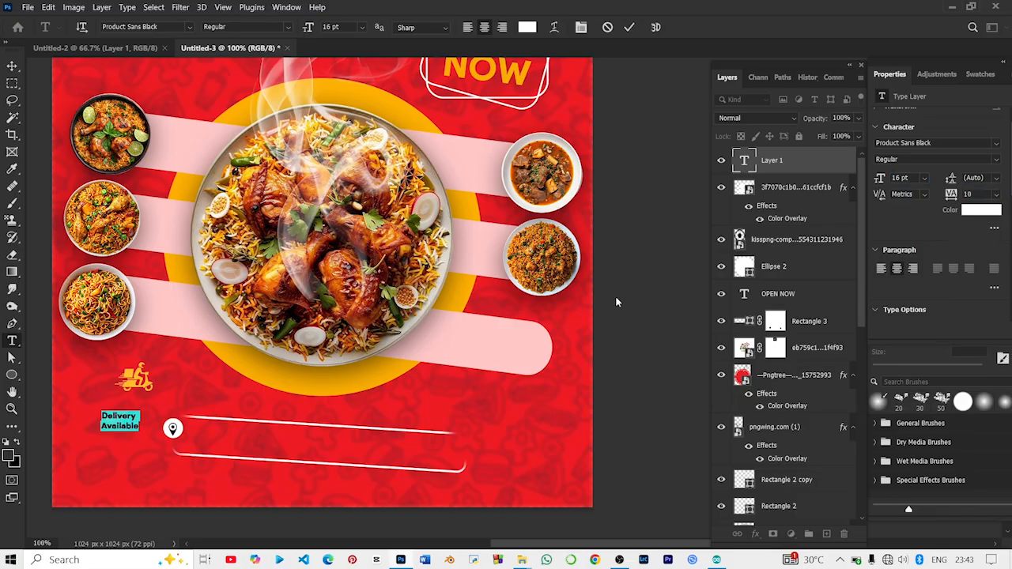
Step: Change the "Delivery Available" text's font to Product Sans in the Italic style
click(997, 161)
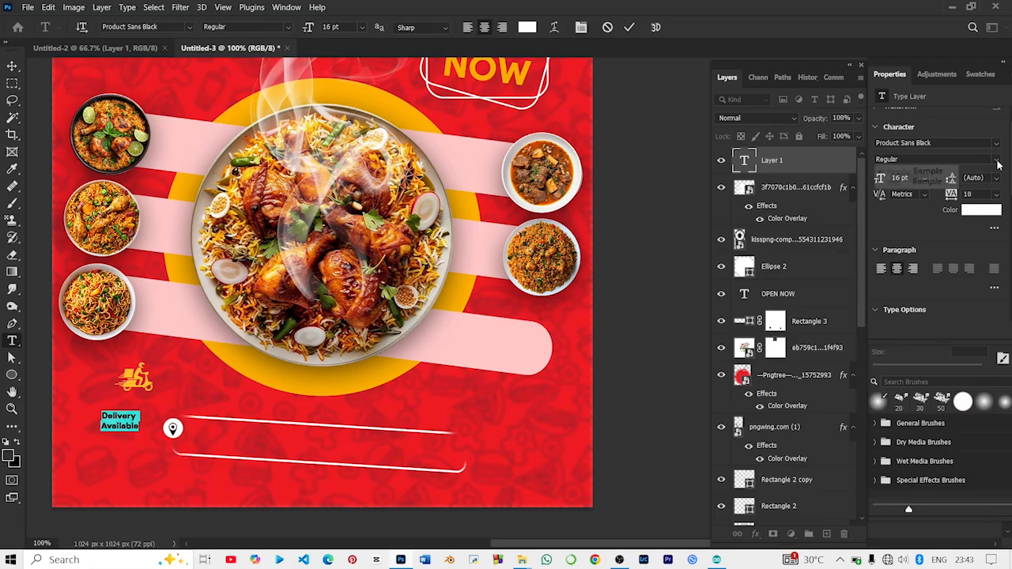
click(955, 143)
drag(932, 143, 917, 143)
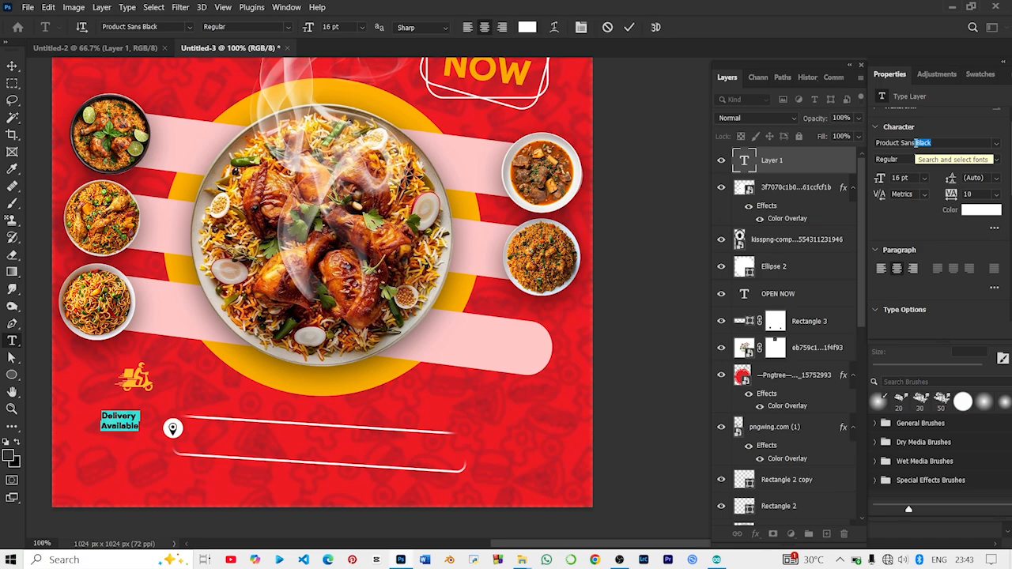
key(BackSpace)
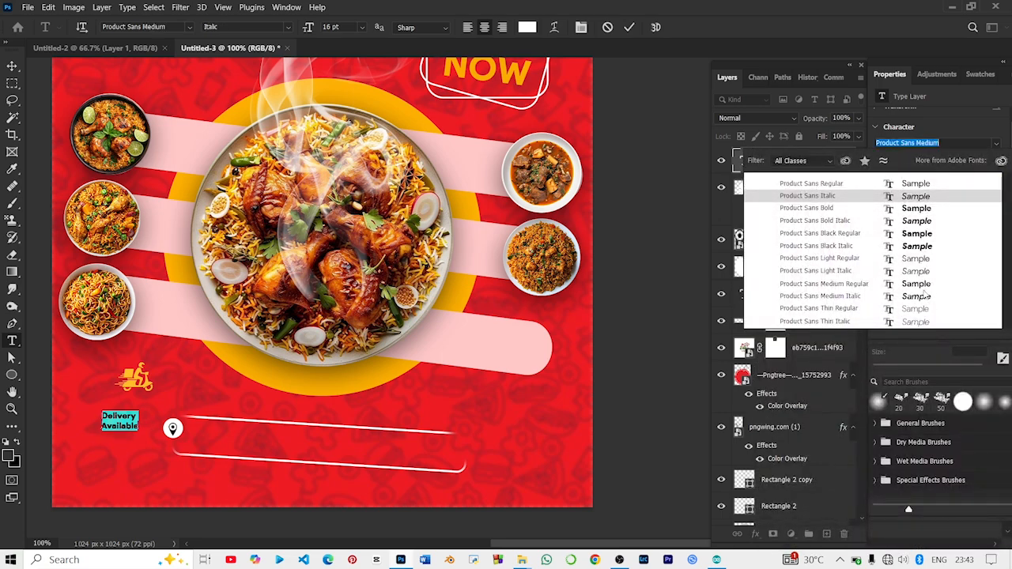
click(901, 187)
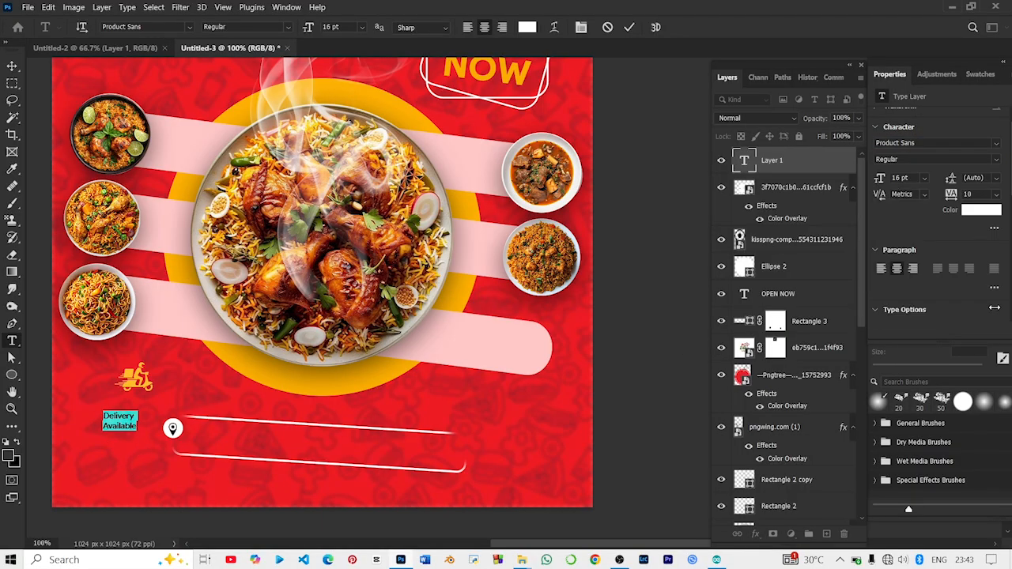
click(996, 161)
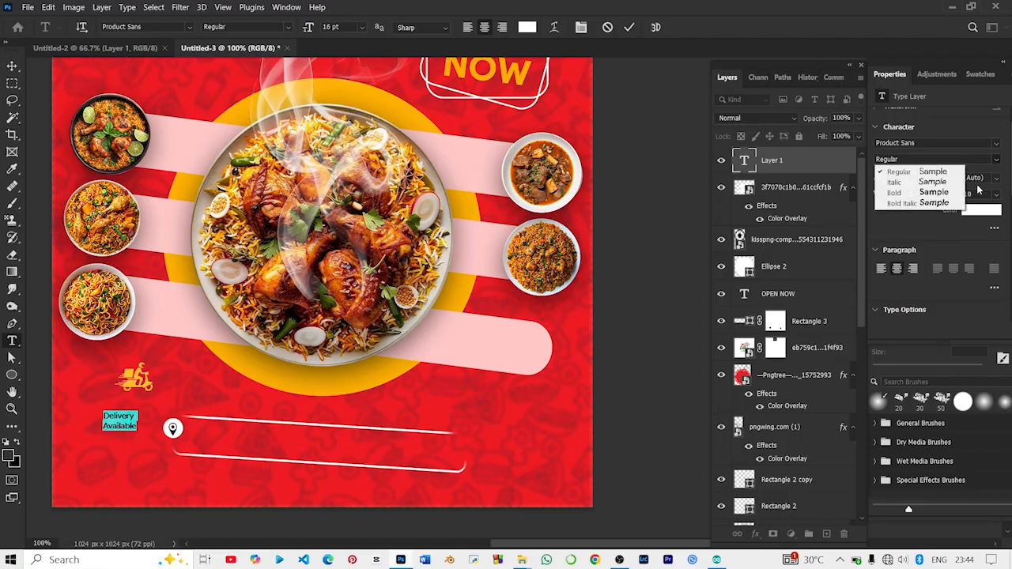
click(896, 182)
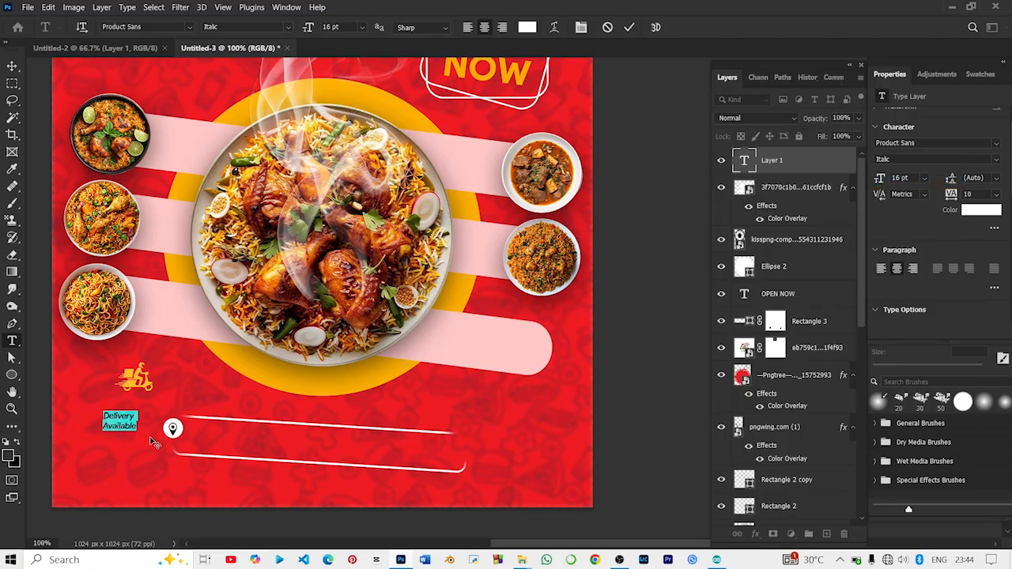
Step: Move the "Delivery Available" text directly beneath the scooter icon and commit the text
drag(150, 437, 153, 441)
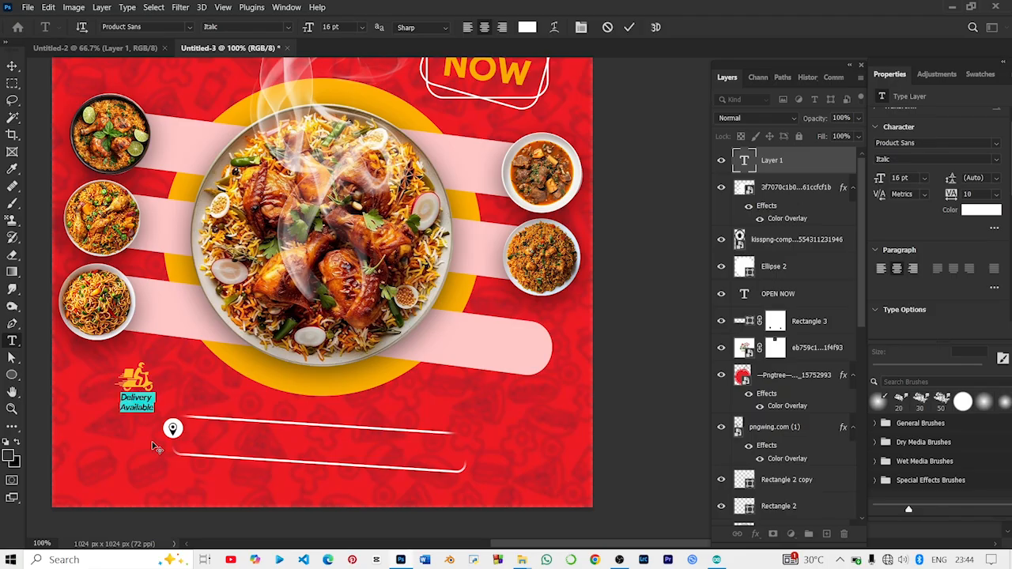
click(12, 67)
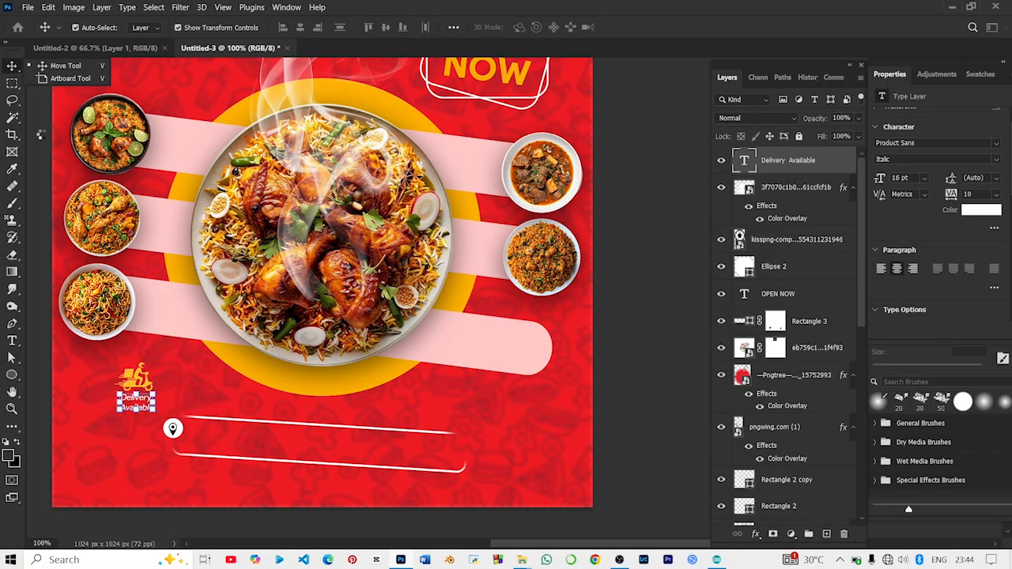
click(46, 139)
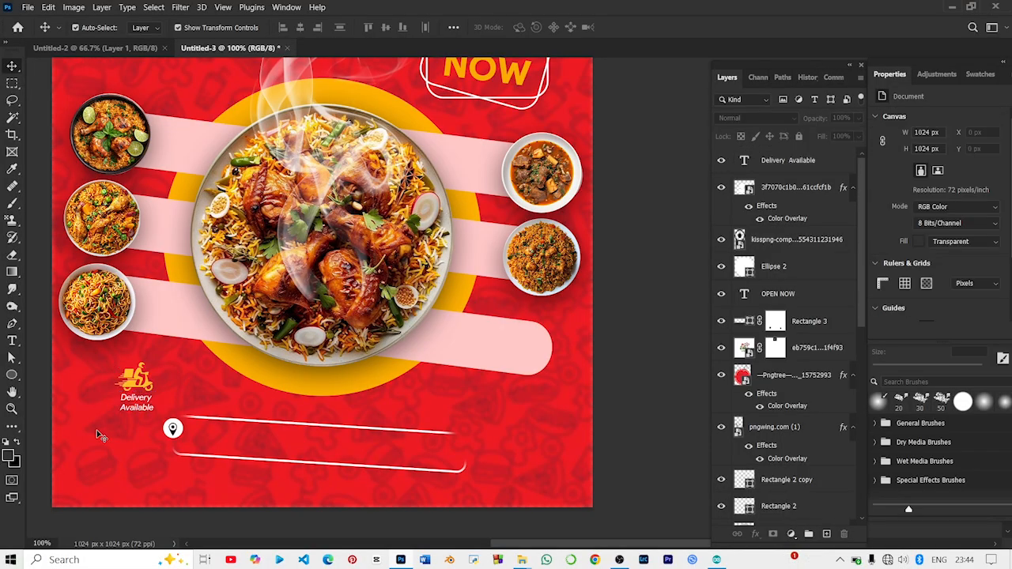
Step: Duplicate the "Delivery Available" text and place the copy inside the white outlined location box
click(135, 413)
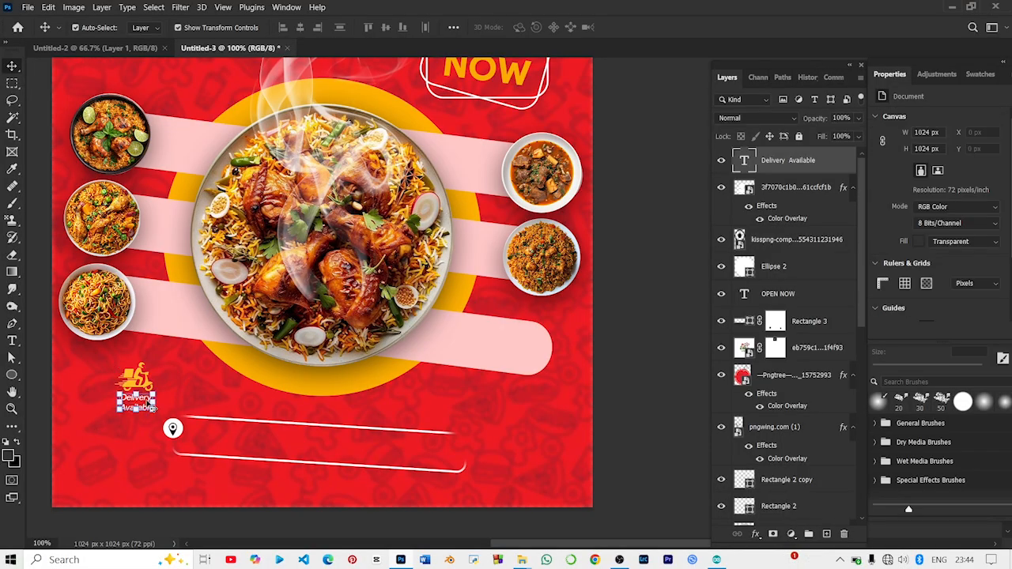
click(145, 402)
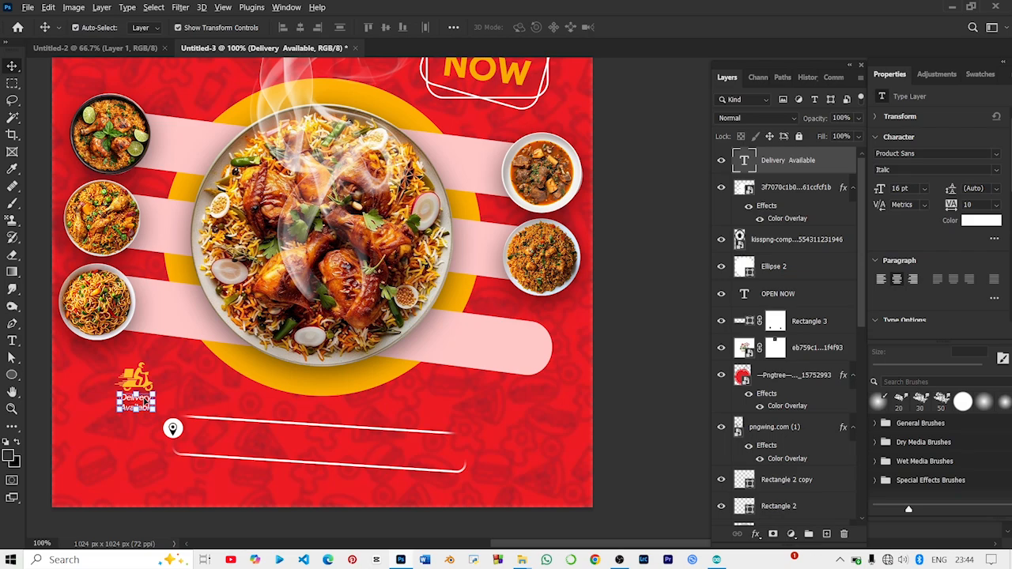
drag(146, 403, 248, 443)
key(ctrl+t)
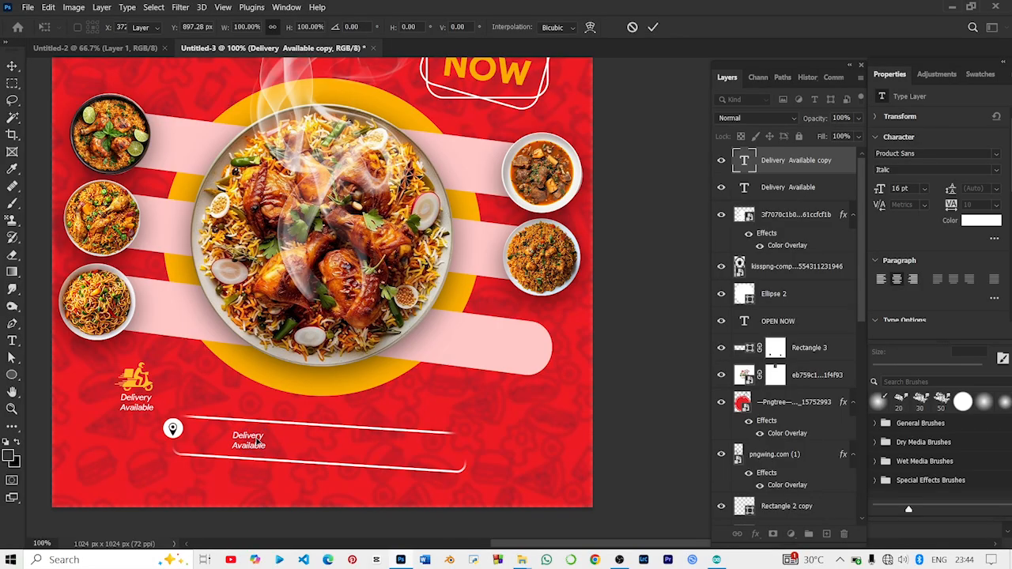
key(Return)
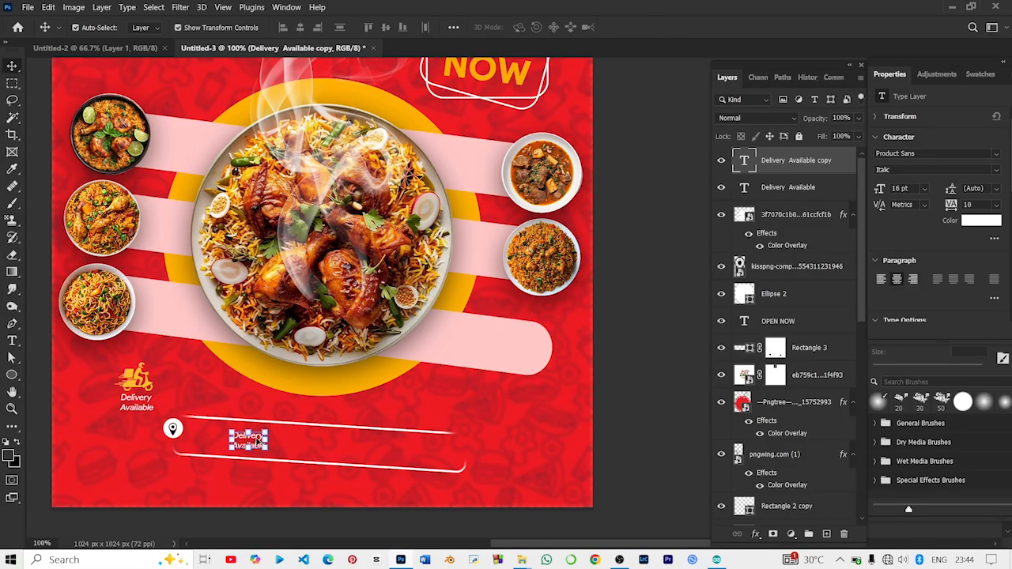
Step: Replace the copied "Delivery Available" text in the location box with the first line of the restaurant's address
double_click(257, 441)
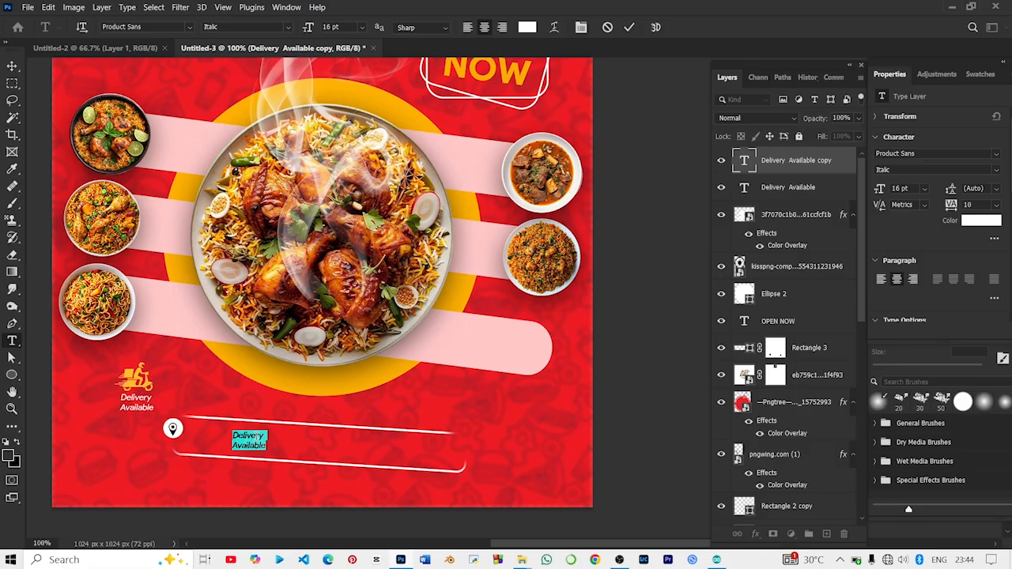
text(Open)
text(site)
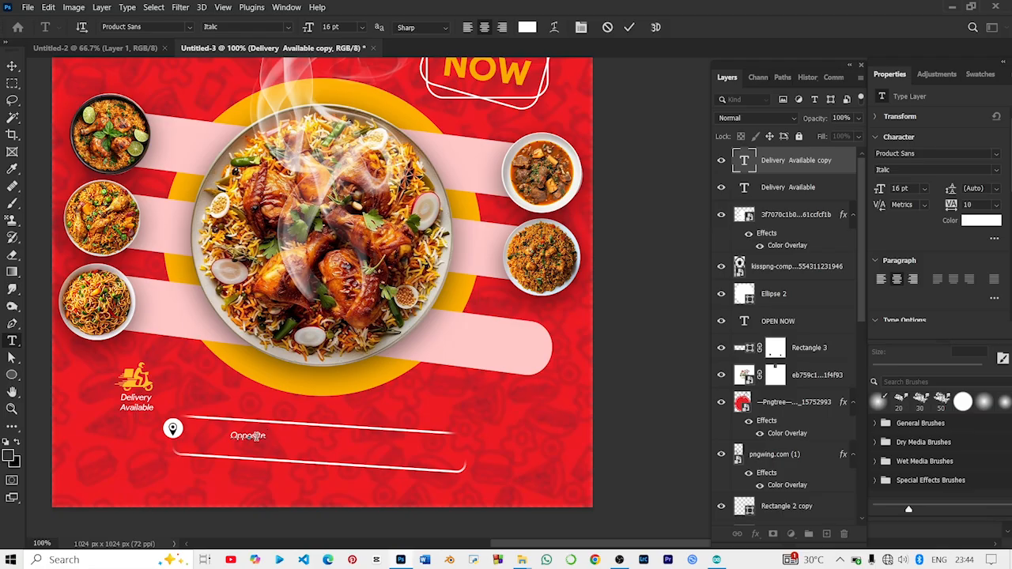
text( A)
text(jimolowo)
text( Mos)
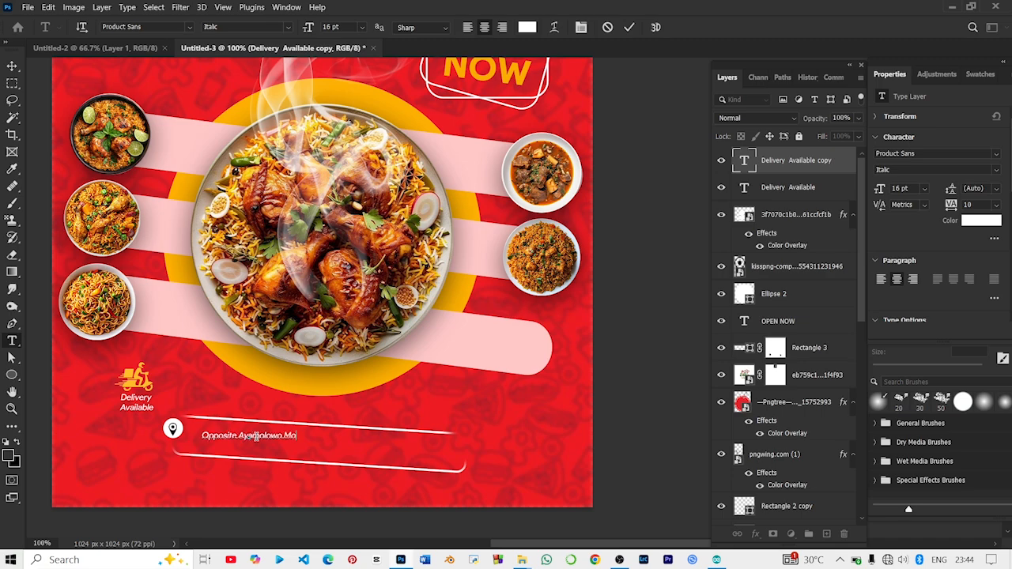
text(qu)
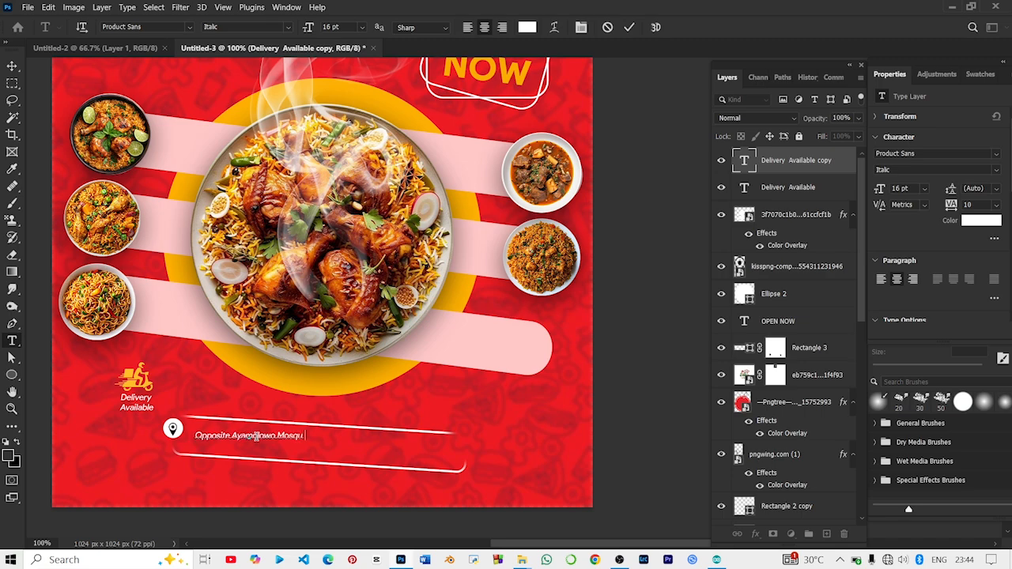
text(e.)
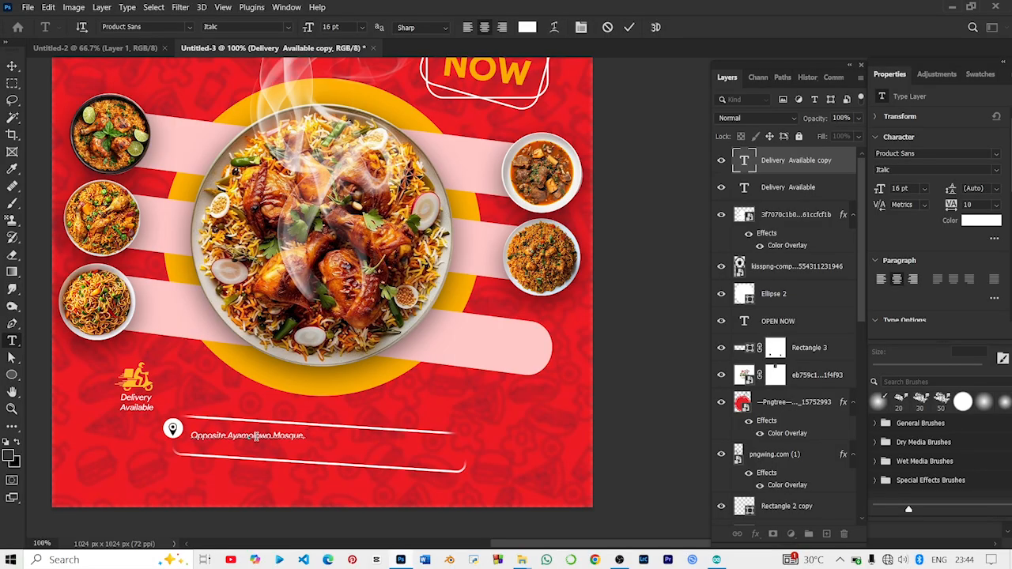
text( behin)
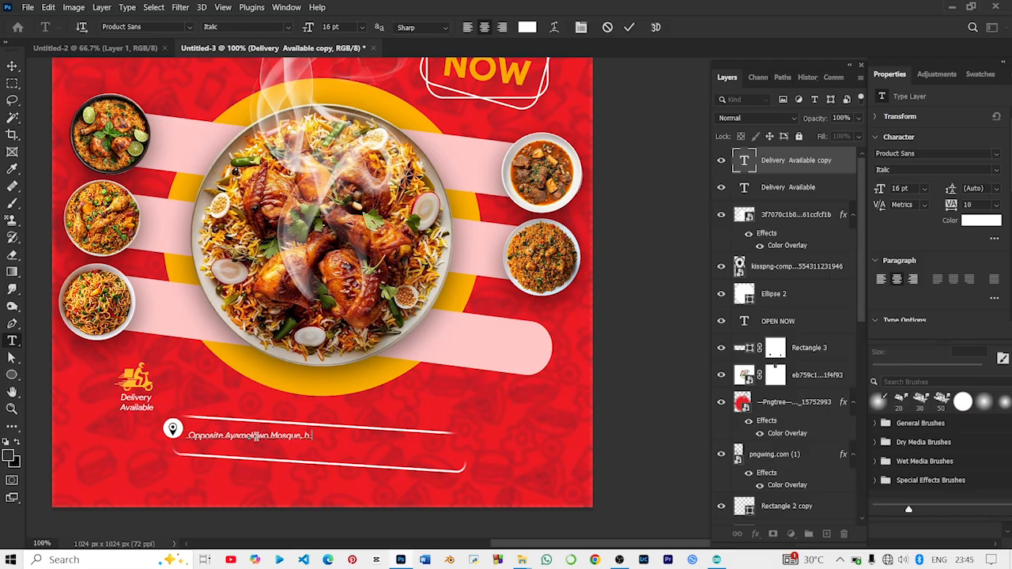
text(d)
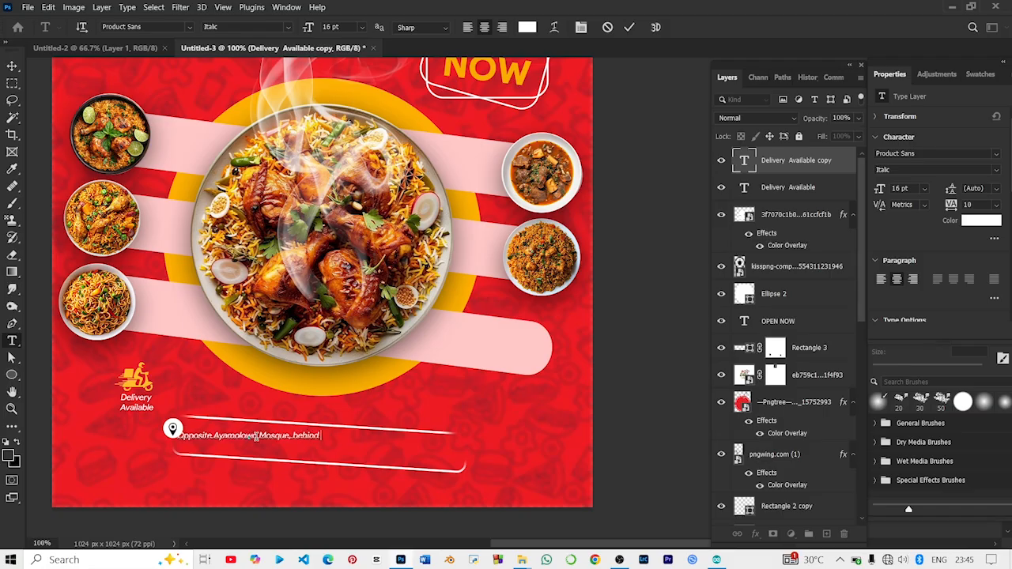
text( Oladel)
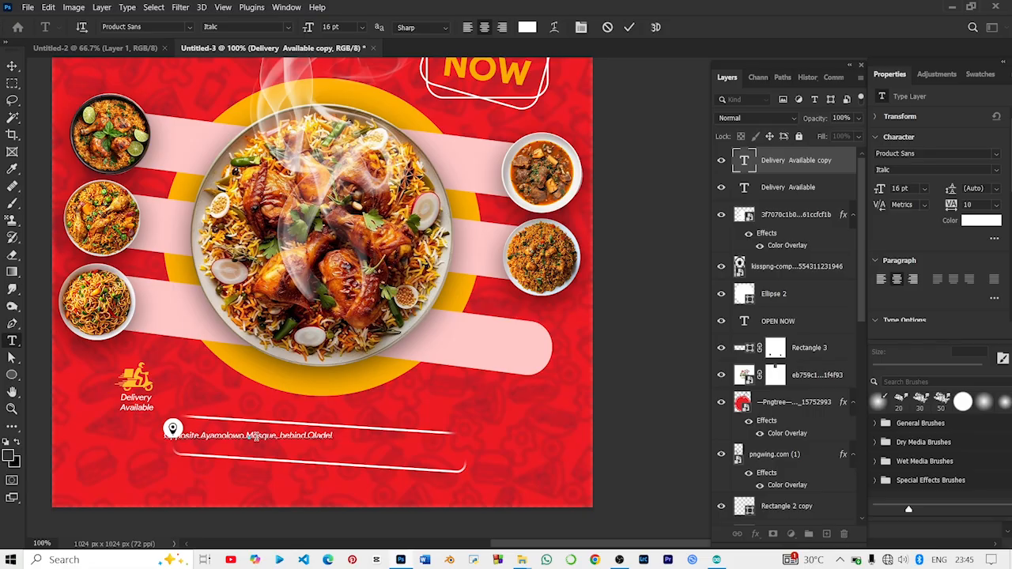
text( stree)
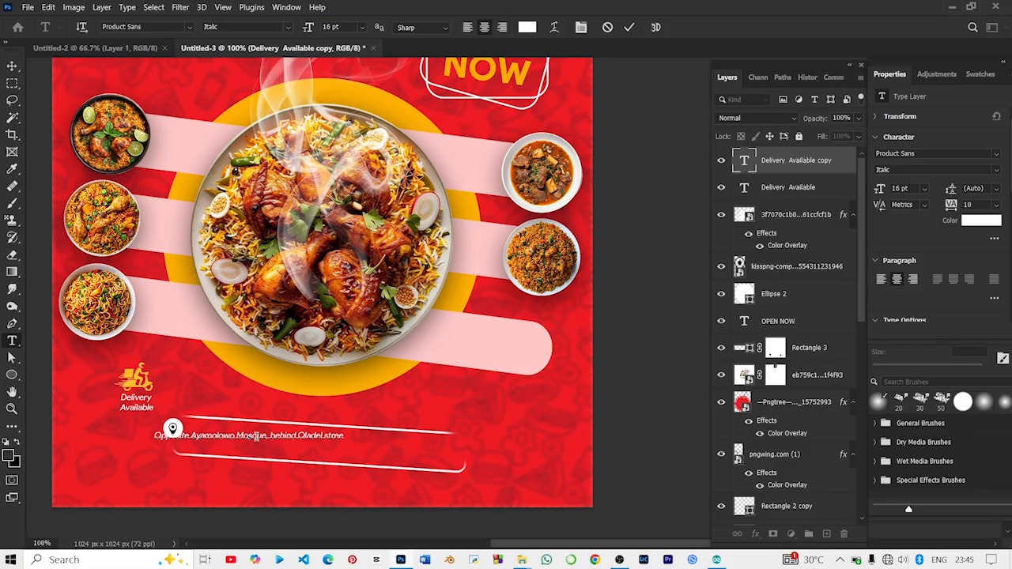
text(t.)
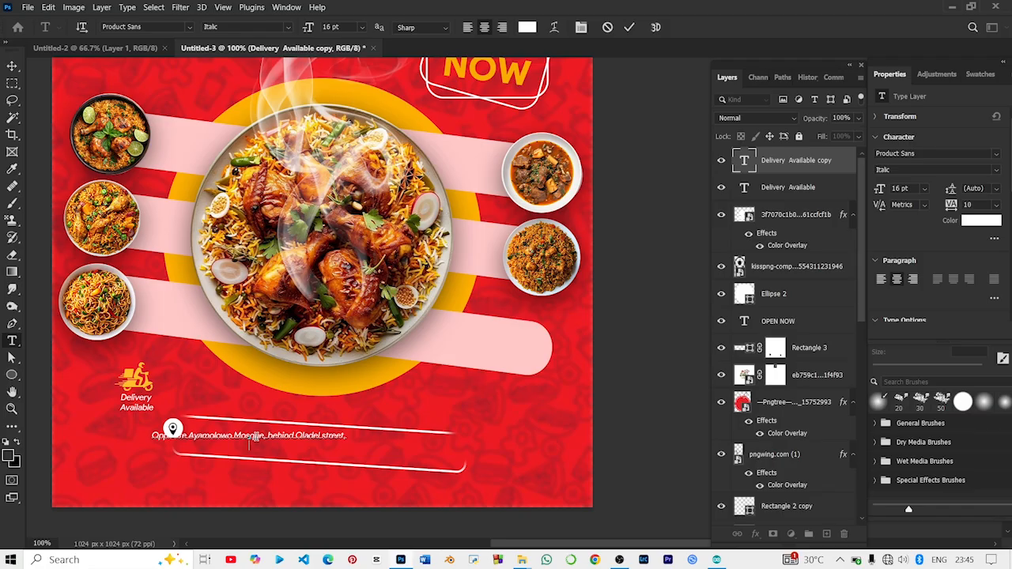
Step: Add the second line of the address, with the shopping mall and state, and commit the text
key(Return)
text(Ikeja)
text(ja.shopp)
text(ing)
text(.mall)
text(, O)
text(gun state)
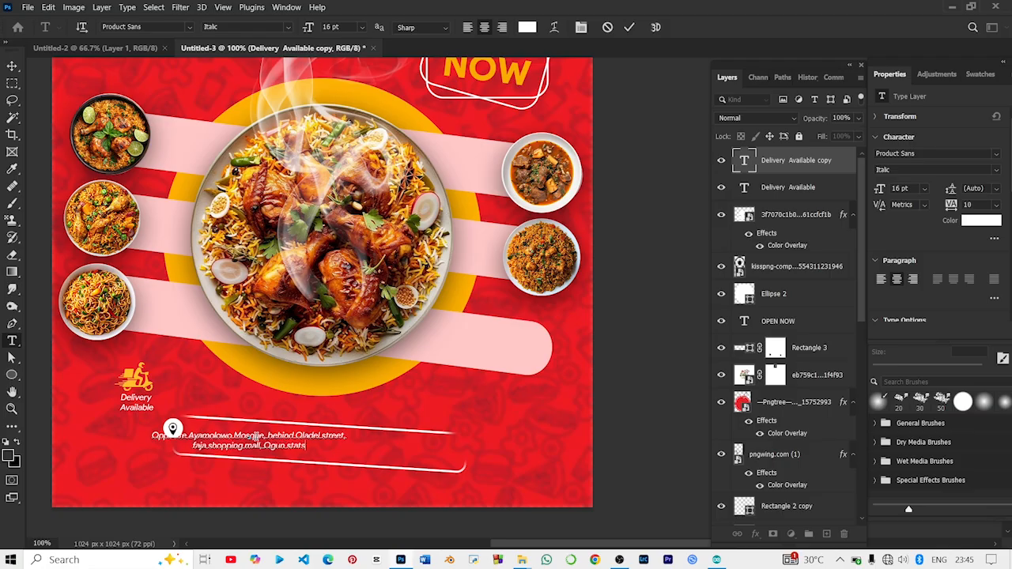
text(.)
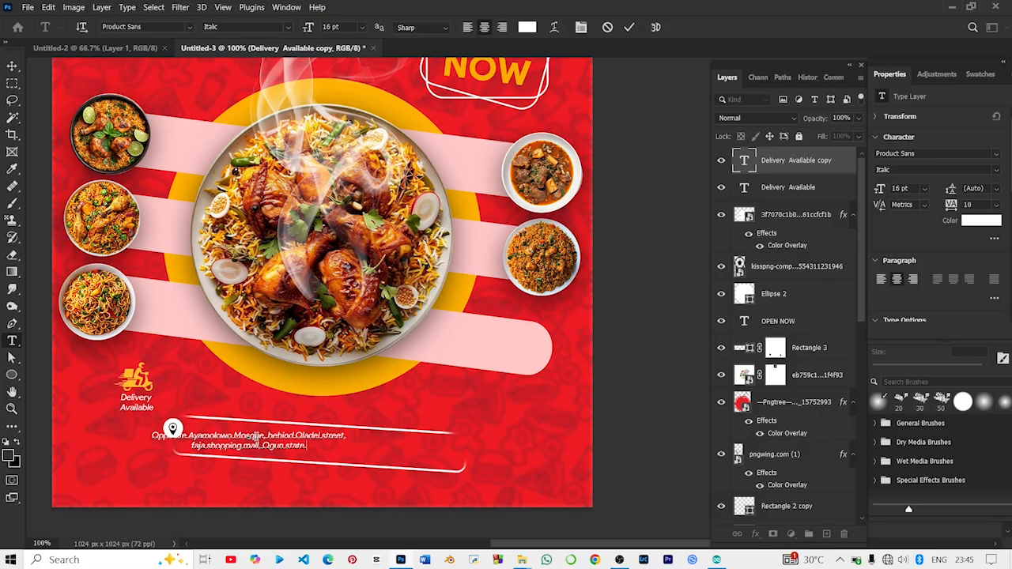
click(12, 66)
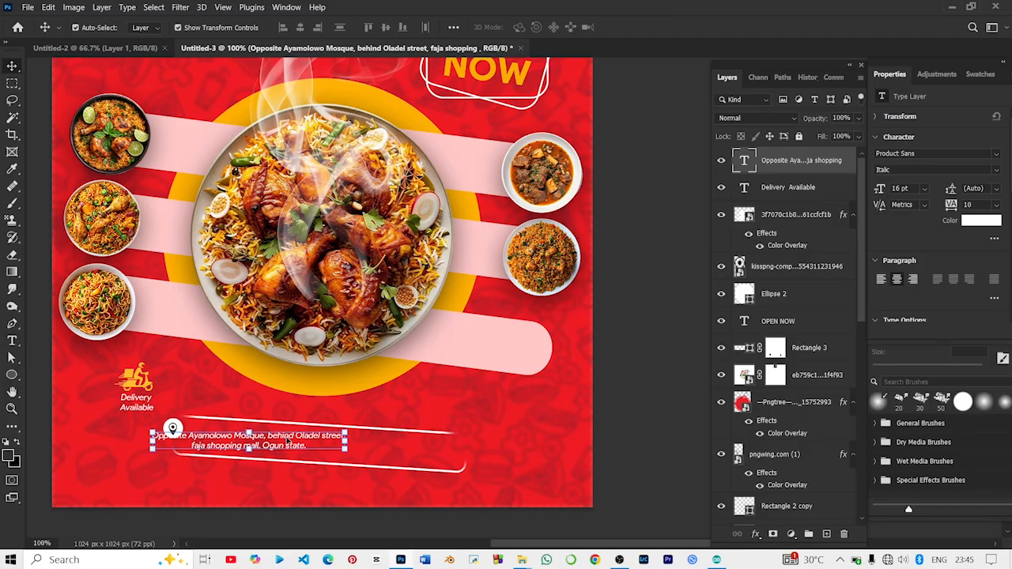
Step: Scale the address text to about 122%, rotate it about 3.8° to match the box outline, and fit it inside the location box
drag(286, 440, 324, 440)
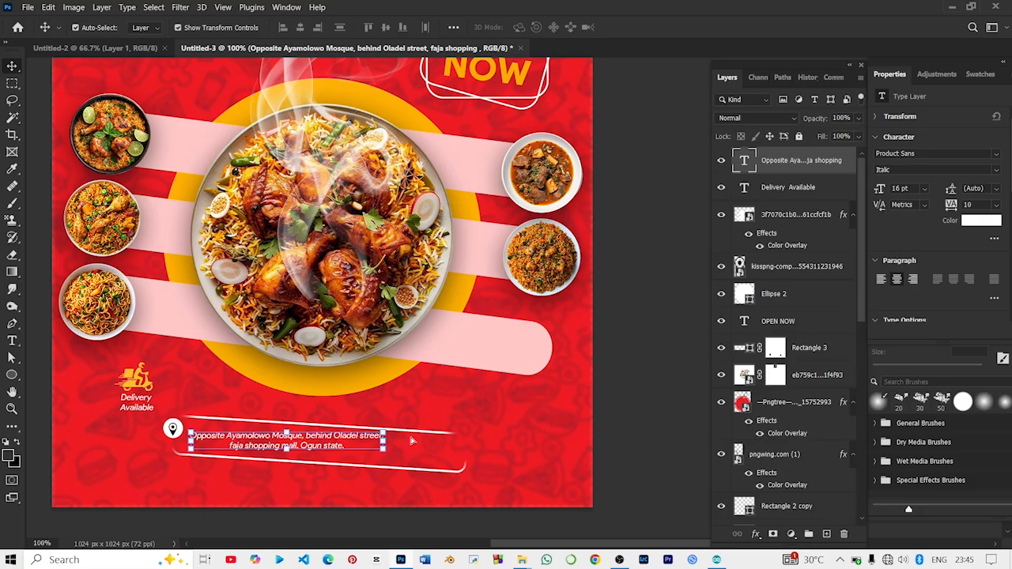
drag(386, 443, 449, 449)
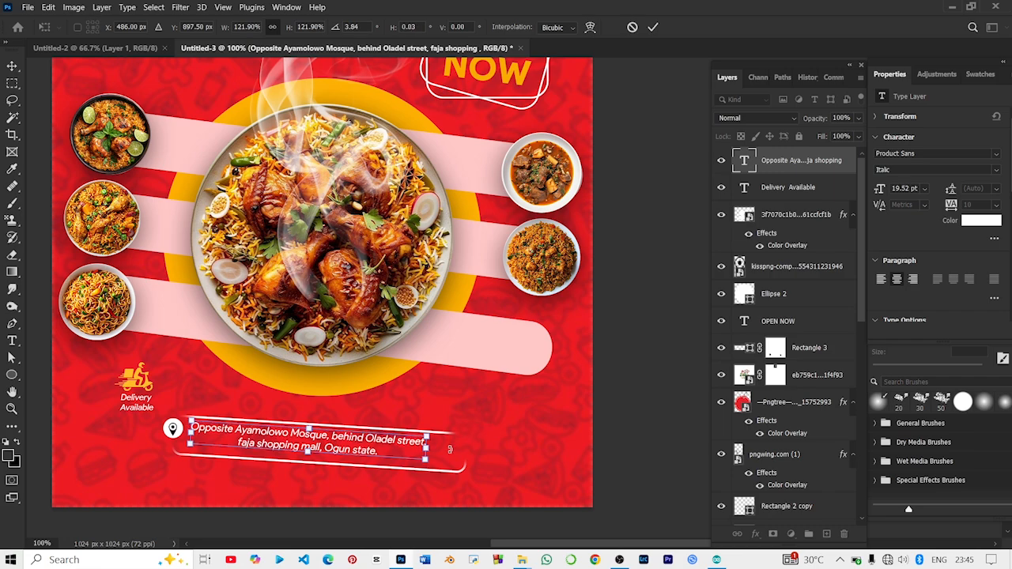
key(Return)
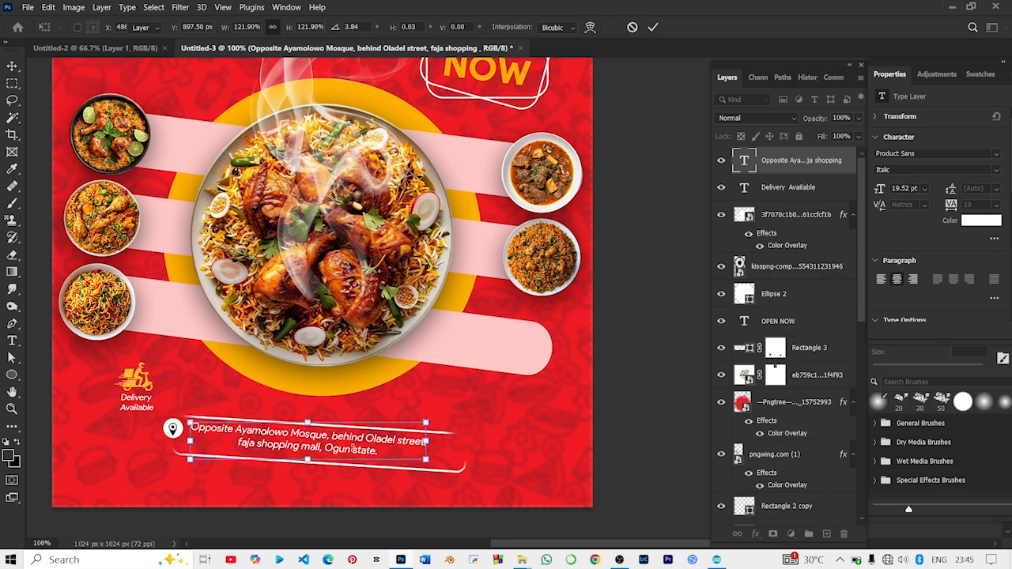
drag(314, 444, 325, 449)
click(642, 485)
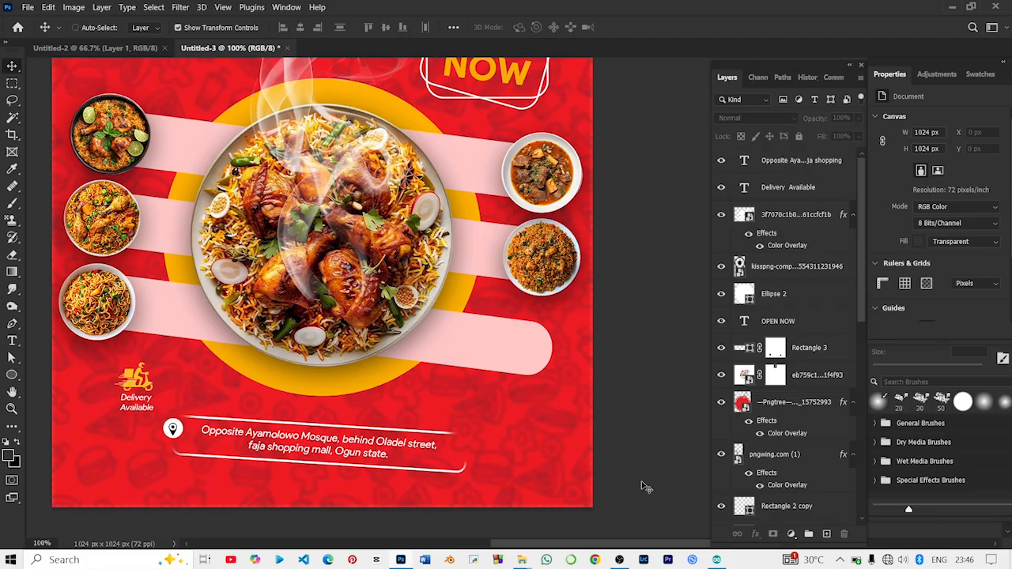
key(ctrl+minus)
key(ctrl+minus)
key(ctrl+plus)
key(ctrl+plus)
scroll(203, 412, up, 1)
key(ctrl+minus)
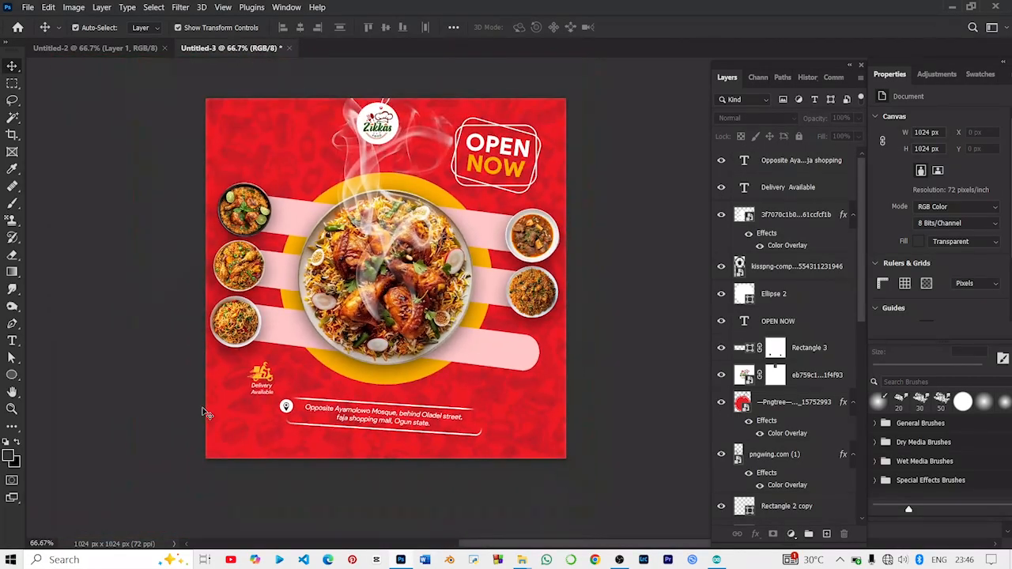
key(ctrl+plus)
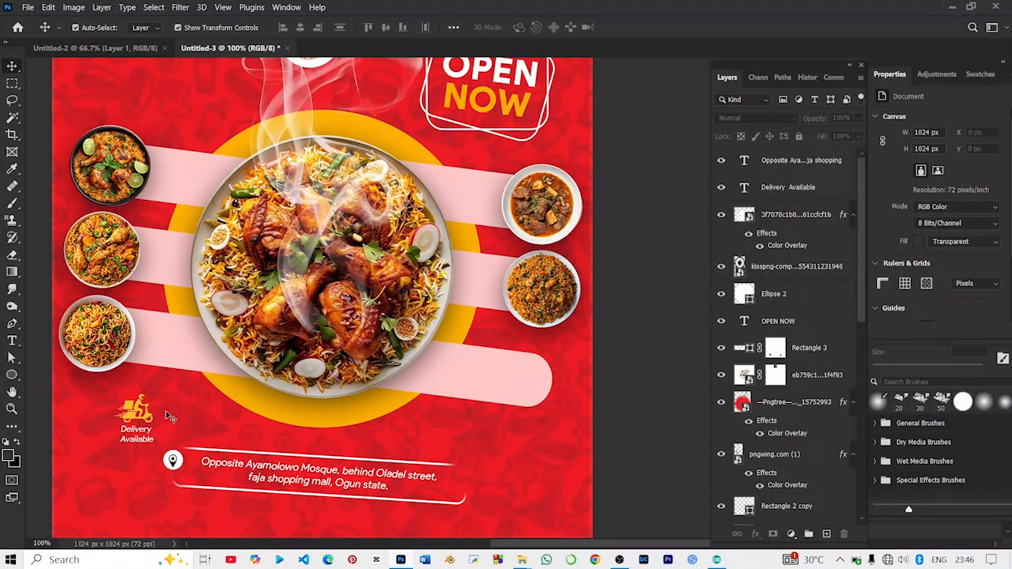
Step: Duplicate the address text over the lowest pink band and replace the copy's wording with "Jollof Spagetti" on two lines
click(138, 413)
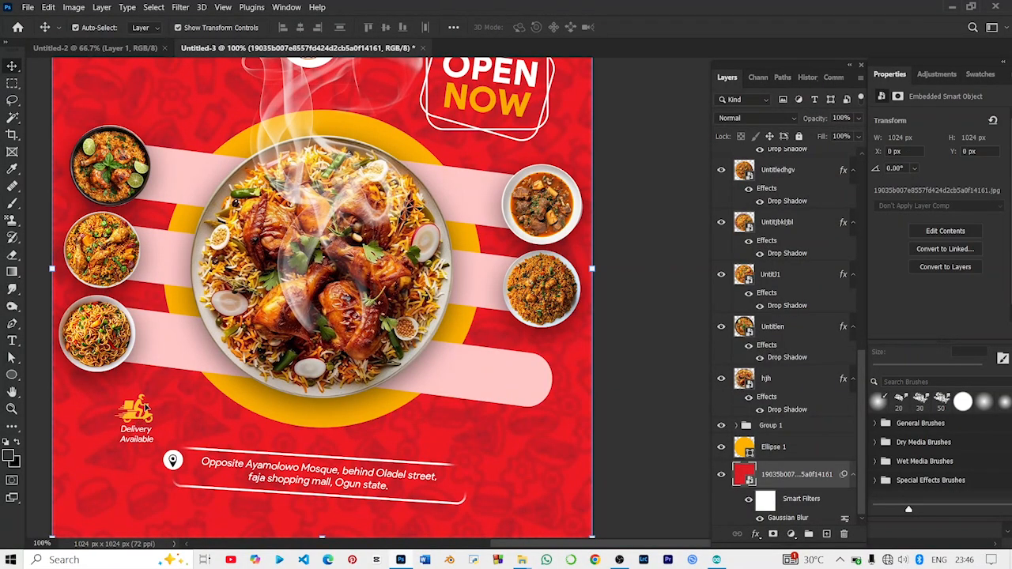
click(257, 468)
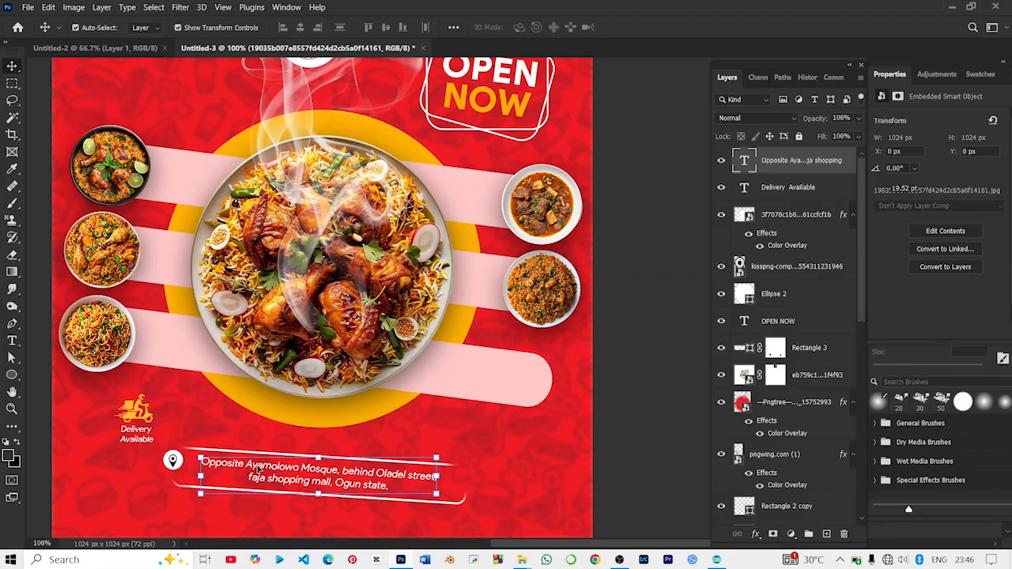
drag(203, 365, 179, 337)
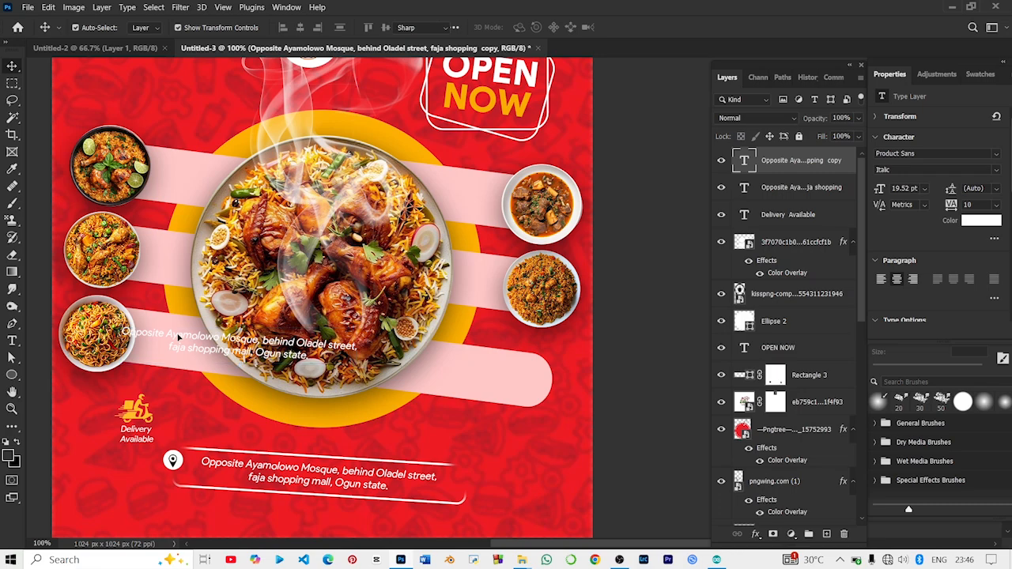
double_click(178, 338)
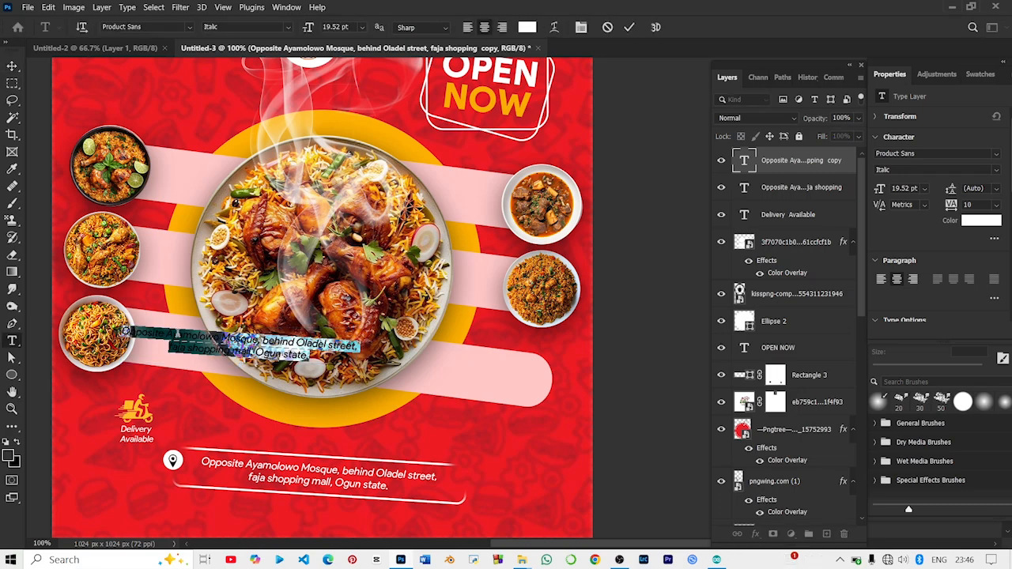
text(Jollof)
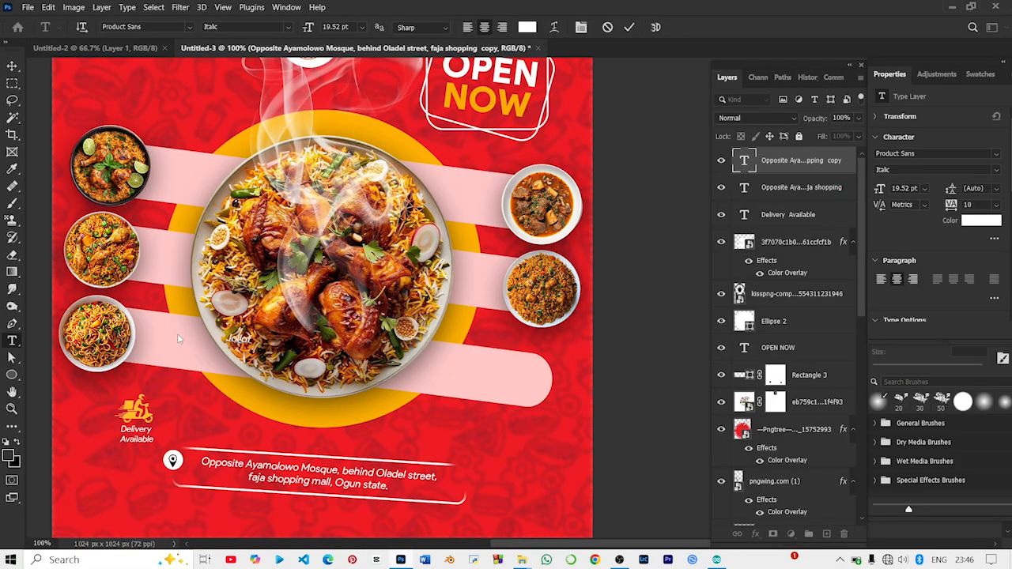
key(Return)
text(Spagh)
text(etti)
Step: Set the color of the whole "Jollof Spagetti" text to dark red 4c0004
key(ctrl+a)
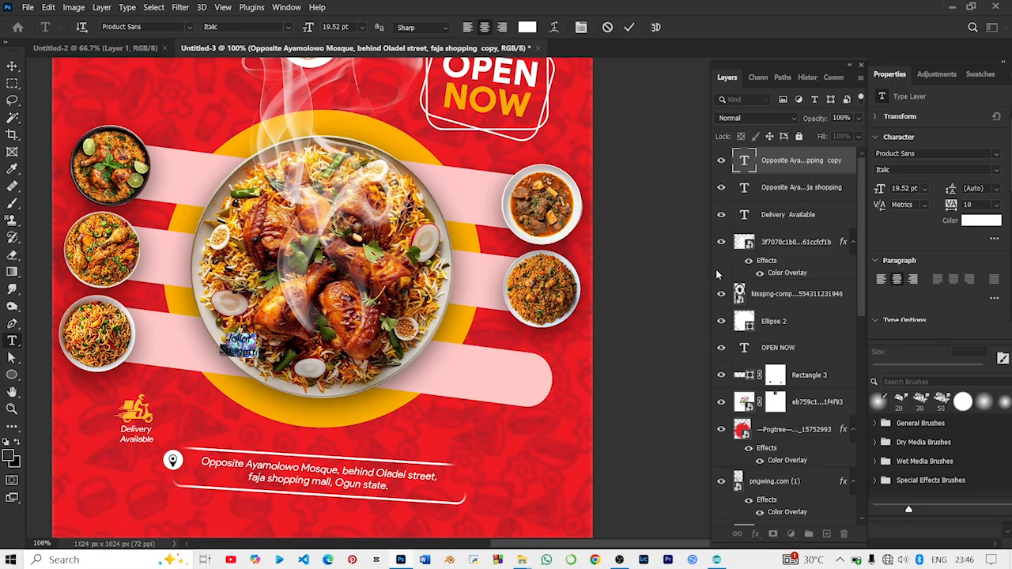
click(980, 220)
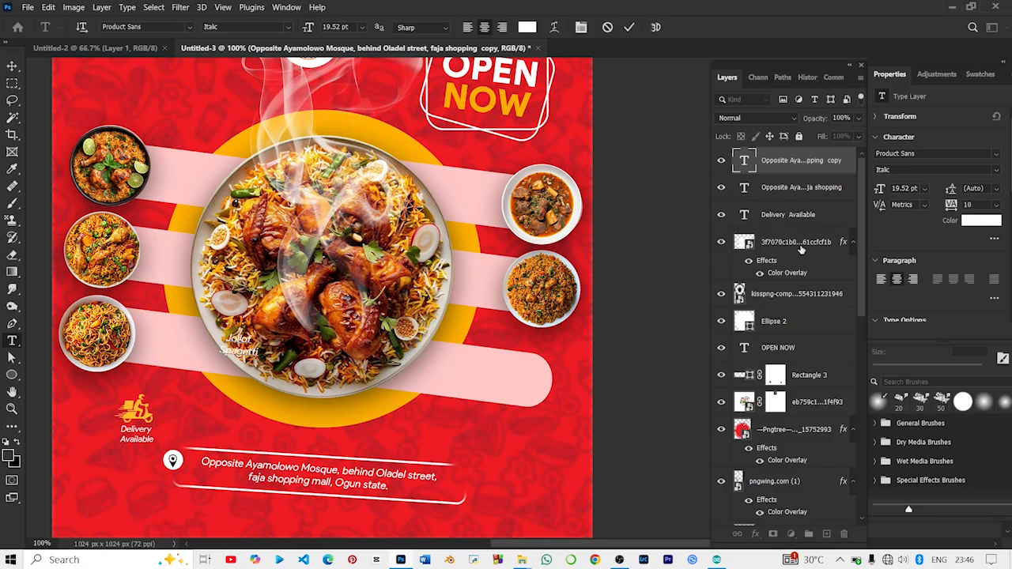
click(399, 431)
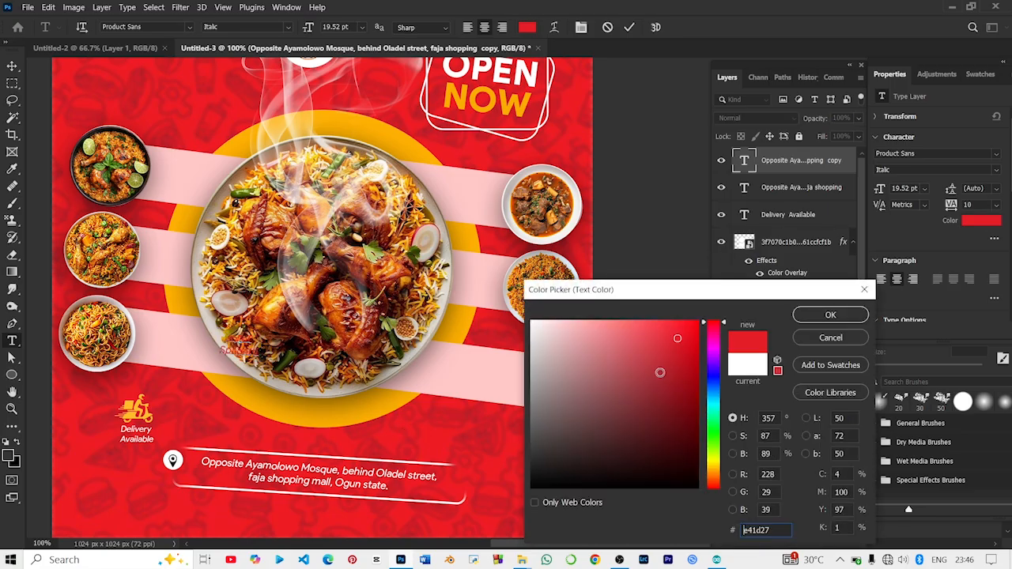
text(4c0004)
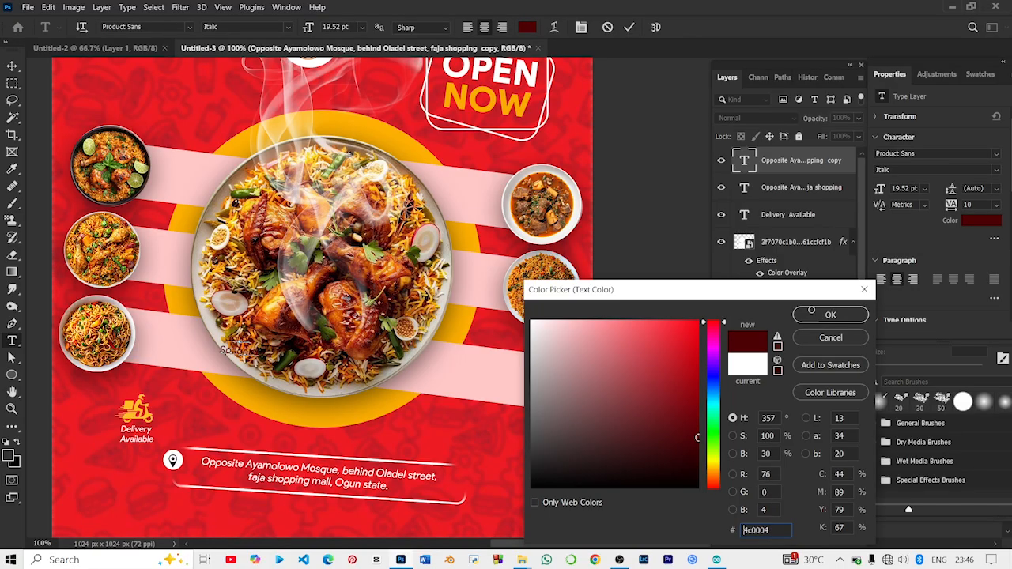
key(Return)
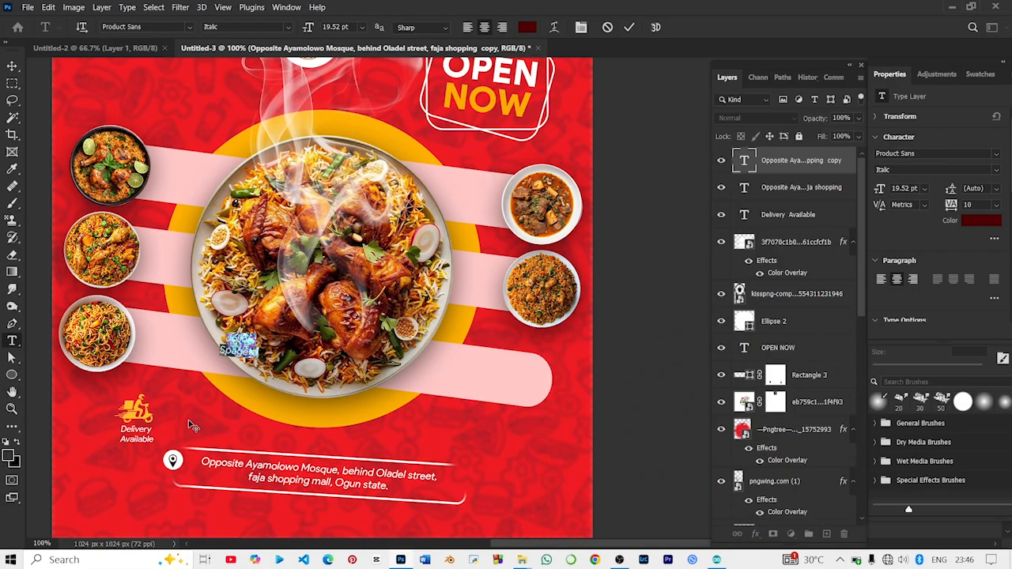
Step: Move the "Jollof Spagetti" label onto the lowest pink band beside the noodle bowl, enlarge it slightly to about 19.64 pt, and commit
drag(178, 419, 178, 395)
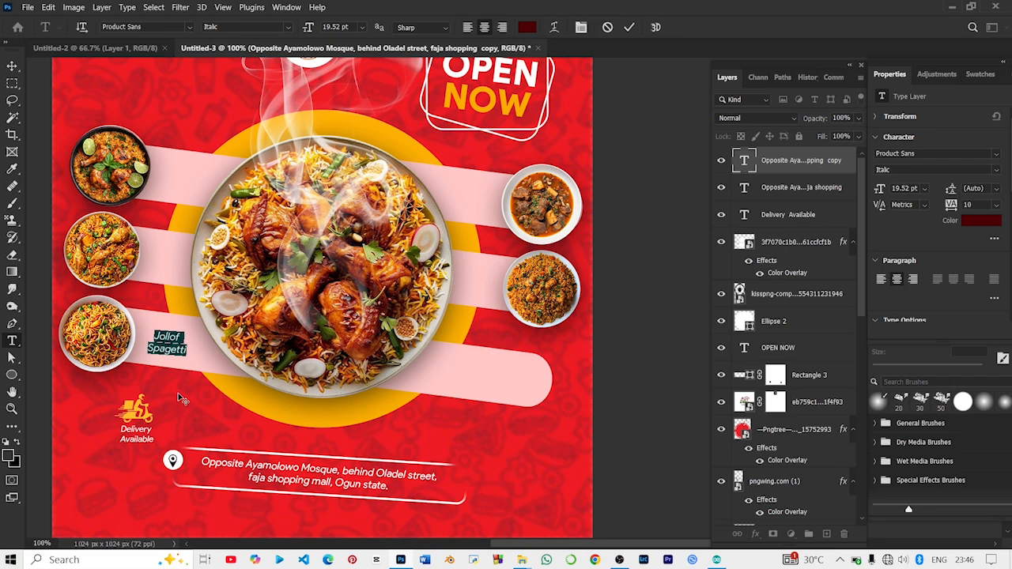
click(13, 66)
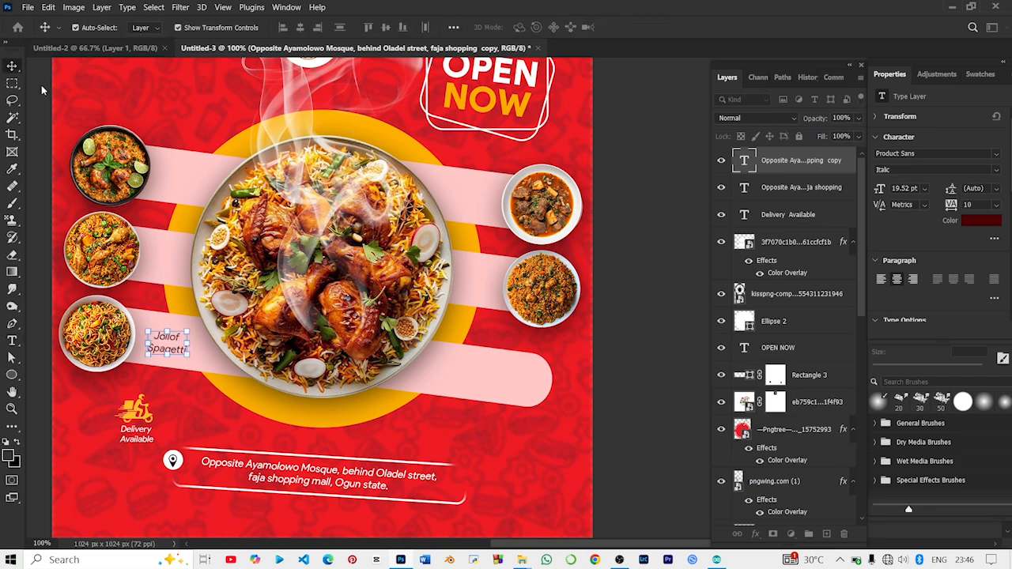
drag(196, 341, 197, 343)
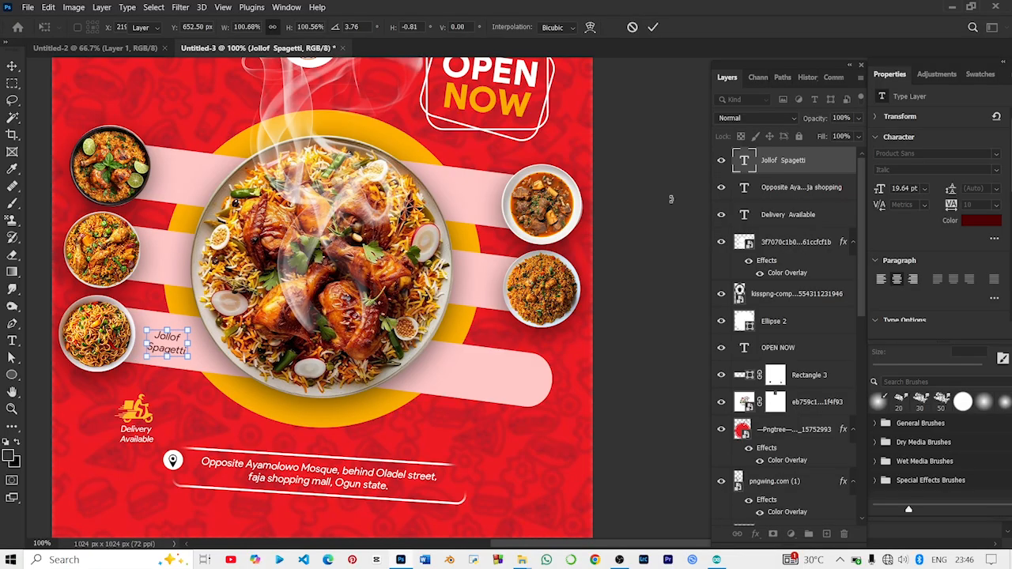
key(Return)
click(643, 177)
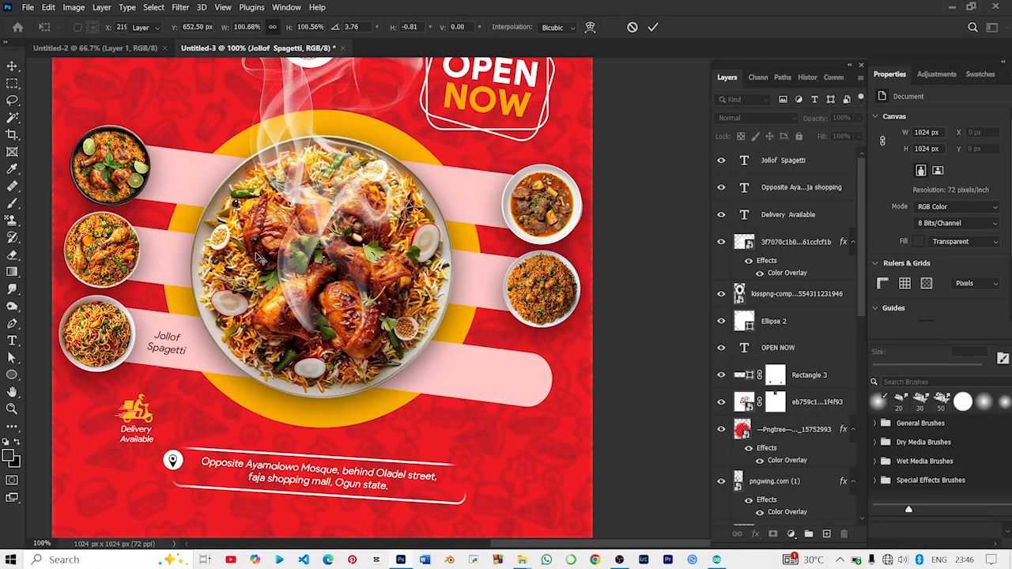
Step: Duplicate the "Jollof Spagetti" label at 19.64 pt onto each of the other five pink band ends
click(172, 354)
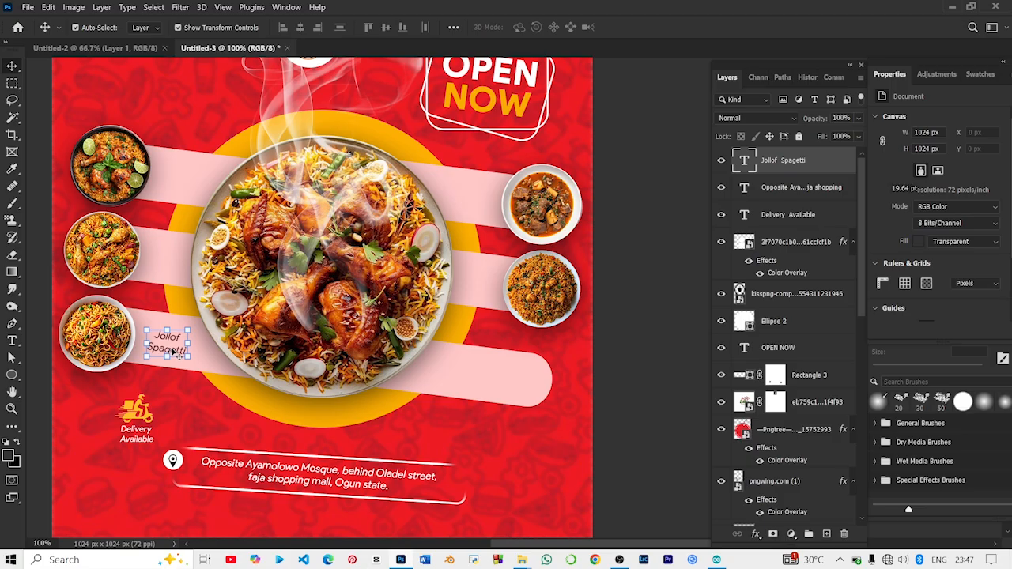
drag(176, 343, 186, 243)
key(ctrl+t)
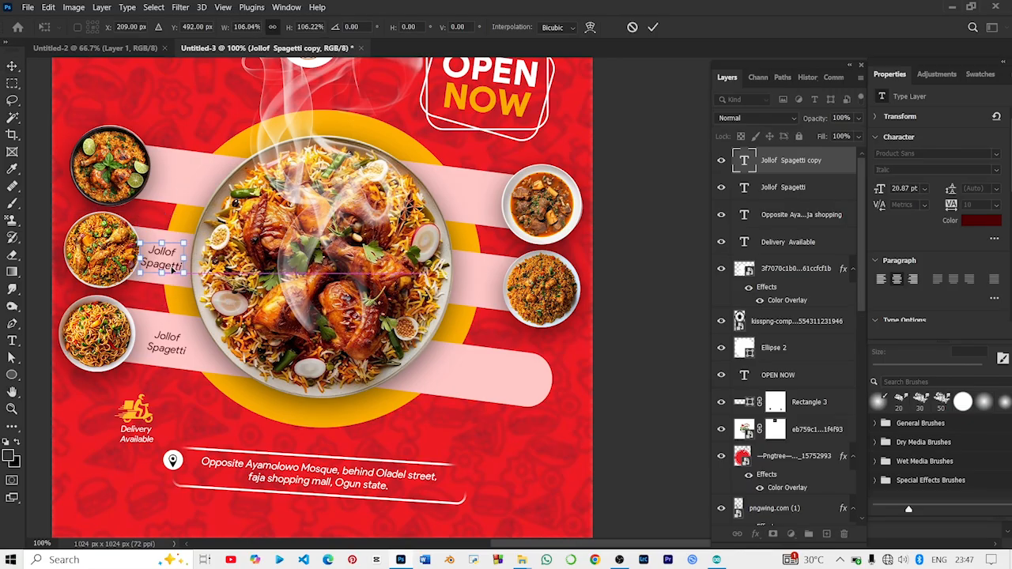
key(ctrl+z)
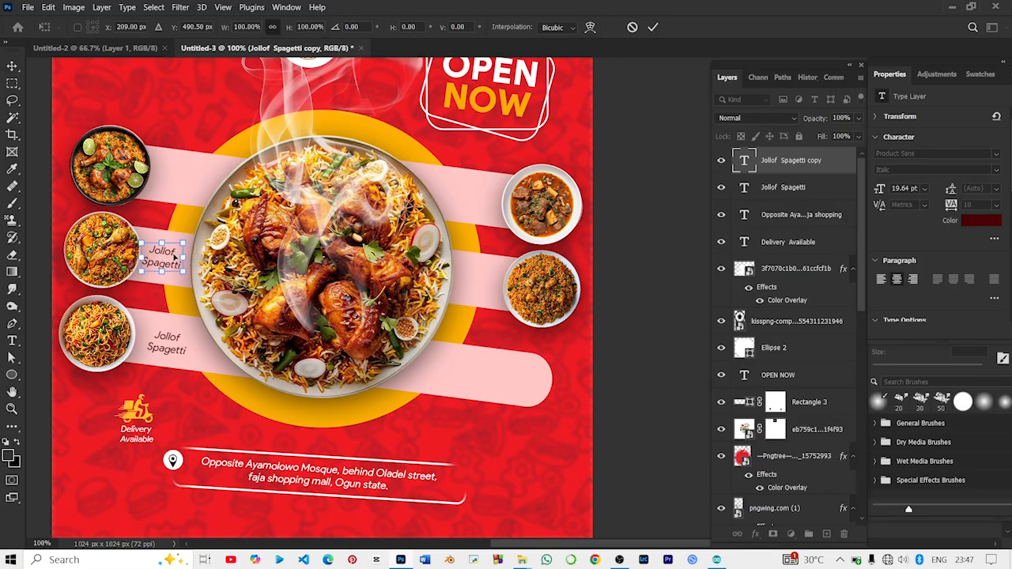
key(Return)
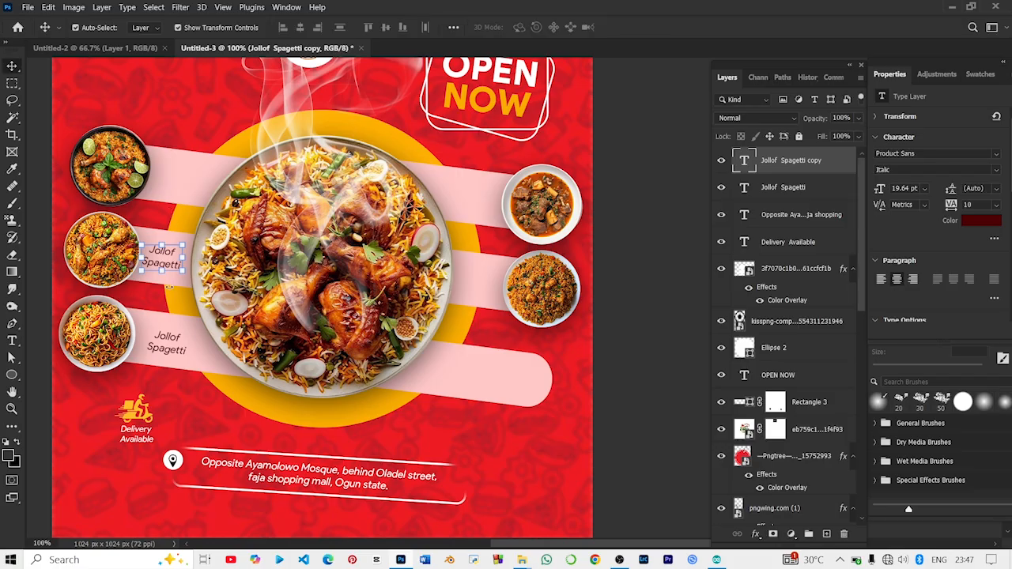
drag(169, 253, 483, 372)
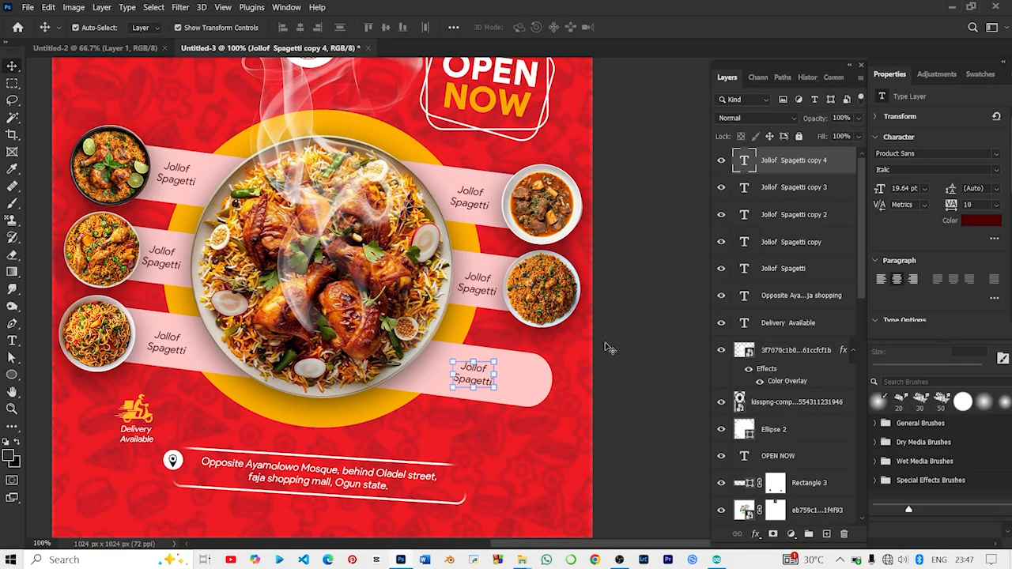
click(648, 362)
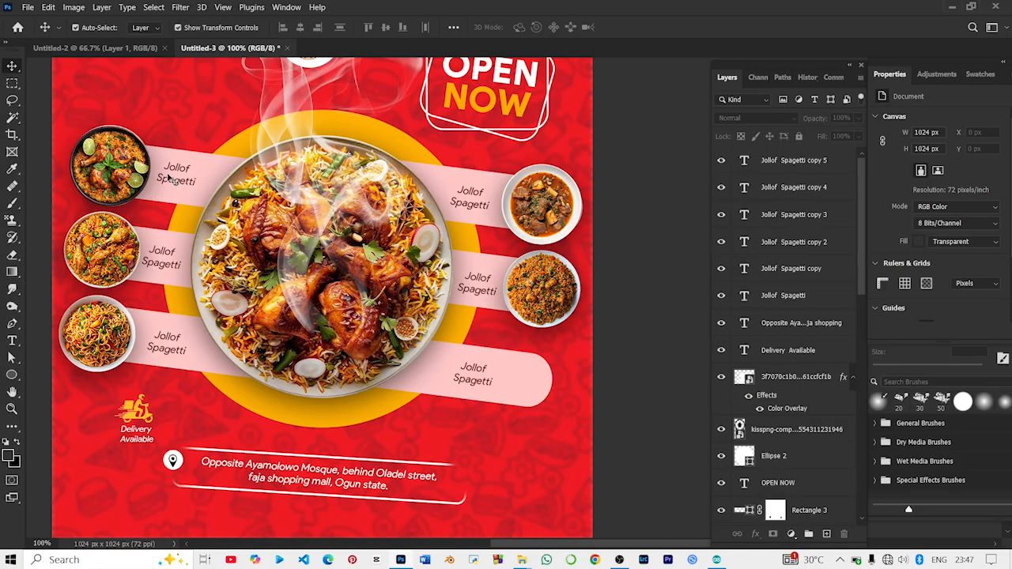
Step: Change the label beside the lime-garnished rice bowl to "Jollof Rice" on two lines
key(ctrl+minus)
key(ctrl+minus)
key(ctrl+plus)
key(ctrl+plus)
key(ctrl+plus)
scroll(168, 178, left, 5)
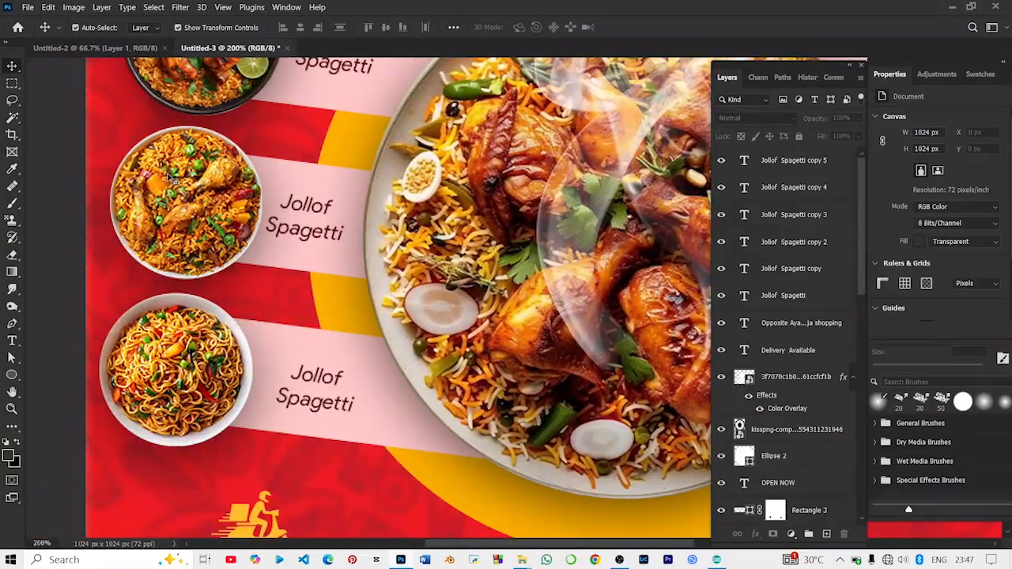
scroll(168, 179, up, 3)
scroll(167, 179, up, 1)
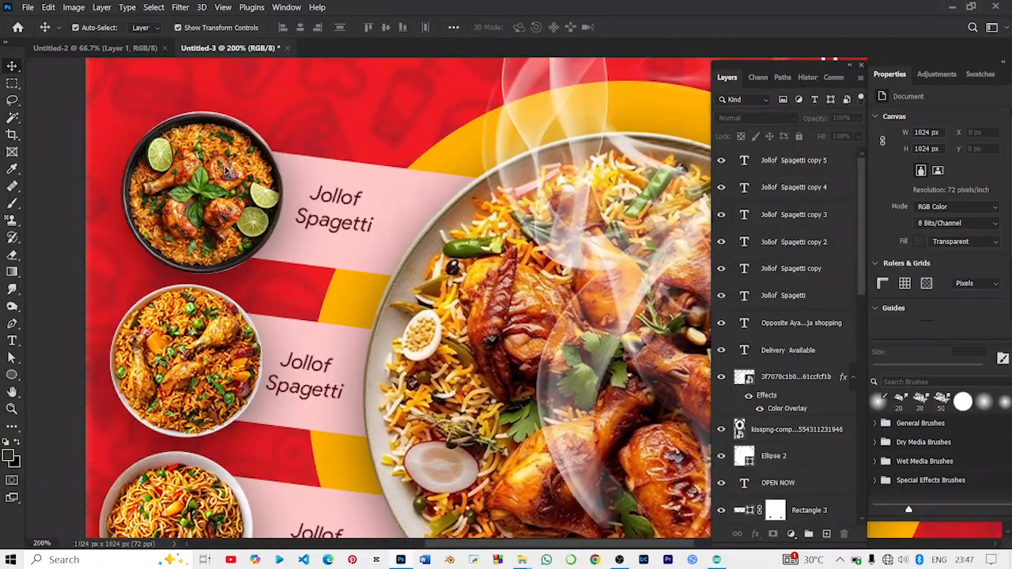
click(316, 225)
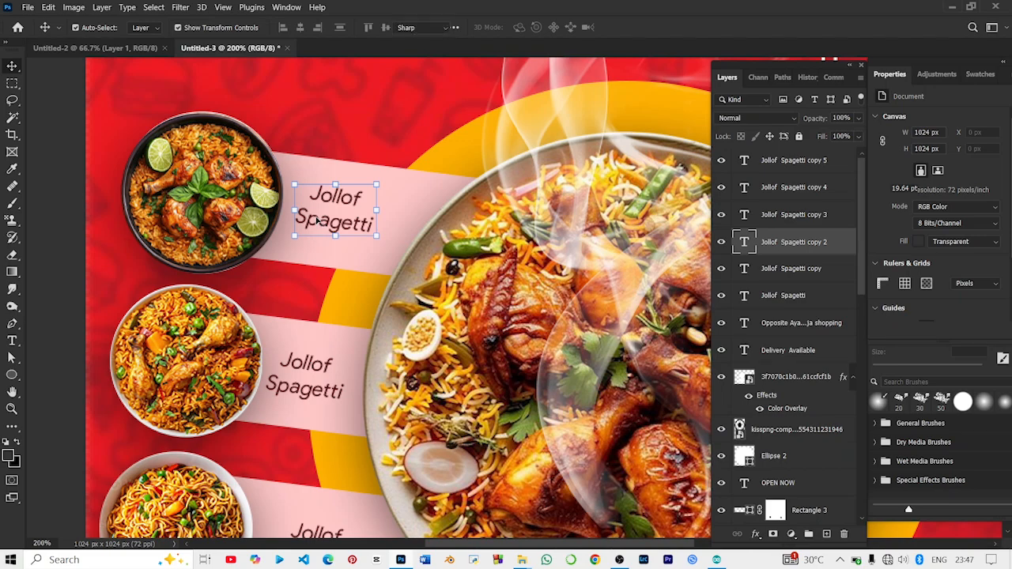
double_click(319, 223)
key(ctrl+a)
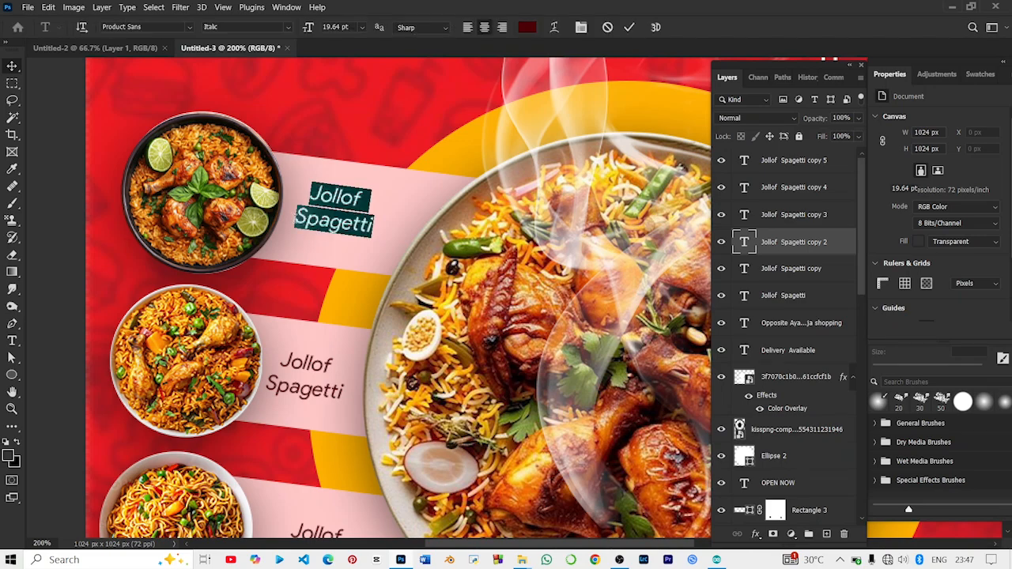
double_click(369, 221)
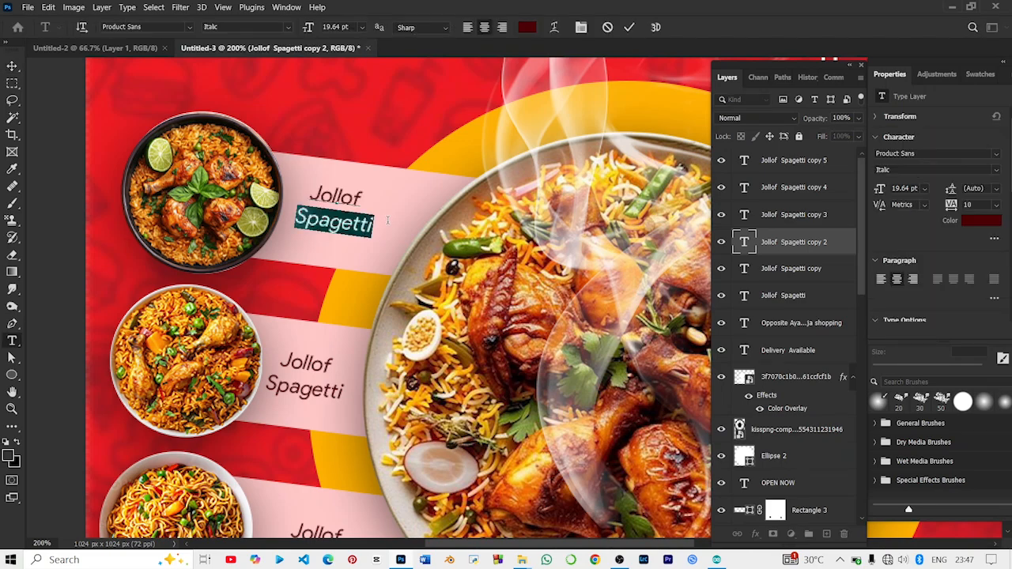
text(Rice)
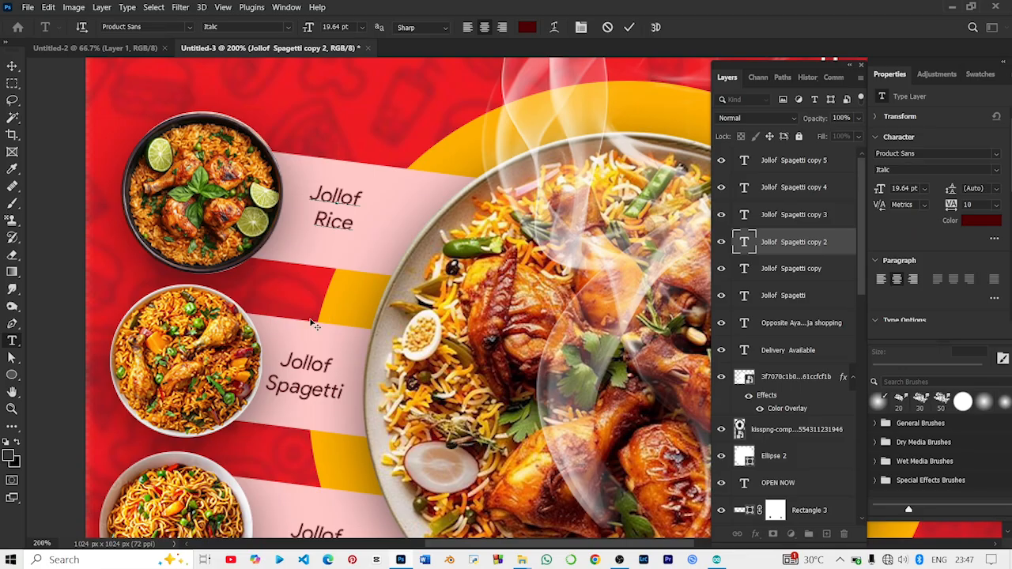
key(ctrl+Return)
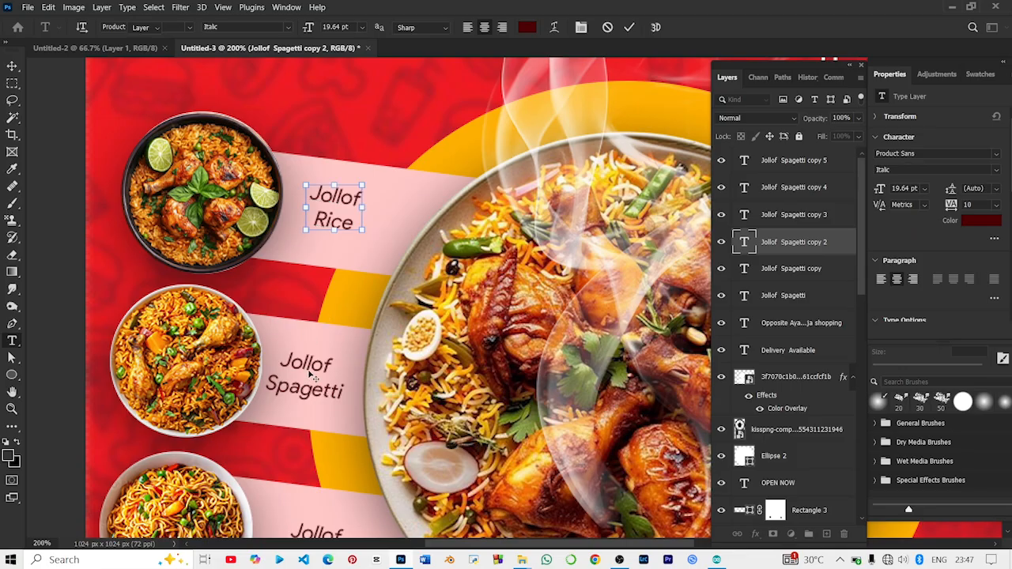
Step: Replace the label beside the middle bowl on the poster's left side with "Fried Rice" on two lines
click(309, 390)
double_click(310, 390)
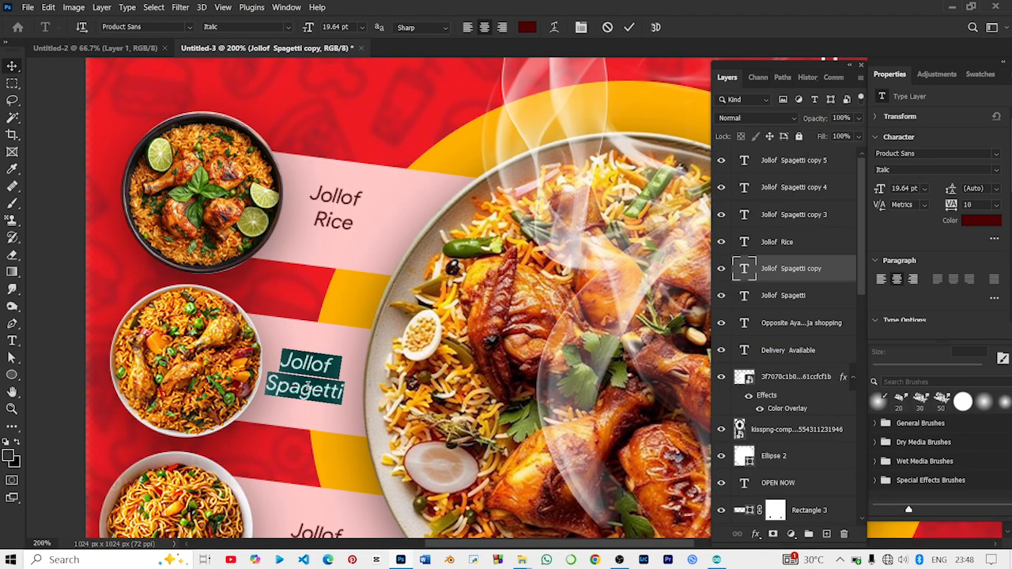
drag(283, 360, 342, 362)
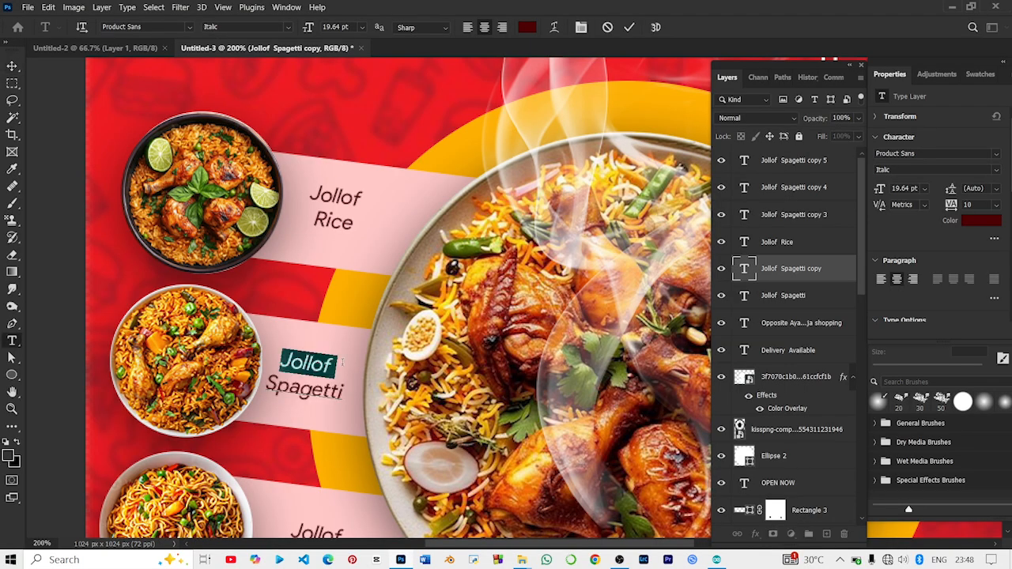
text(F)
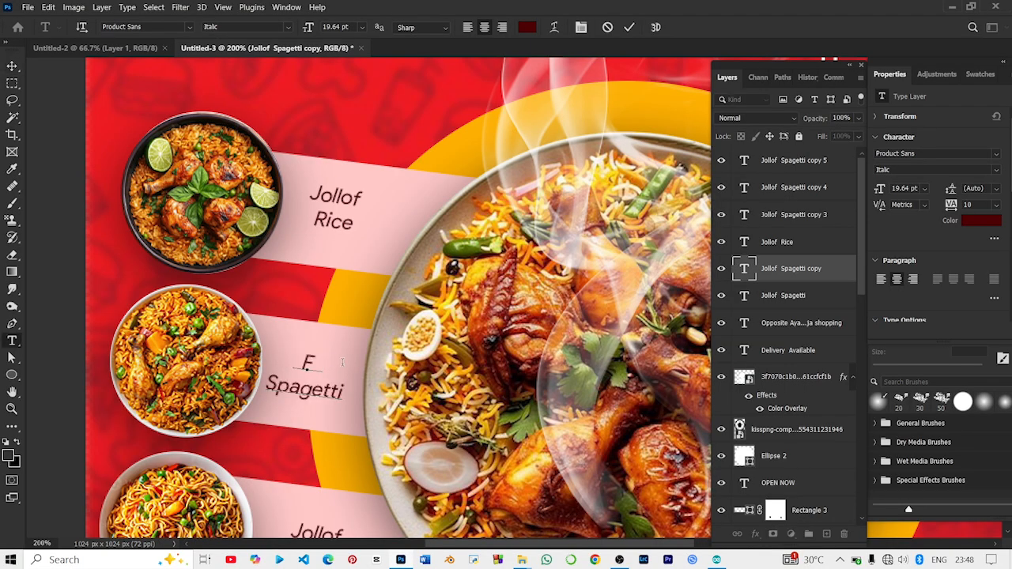
text(roied)
drag(342, 396, 266, 389)
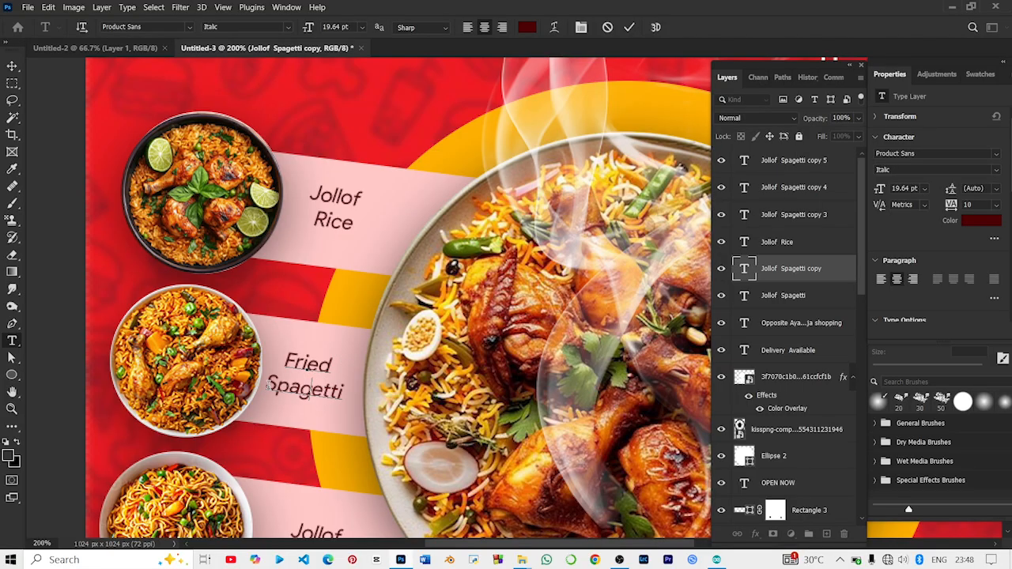
text(Rice)
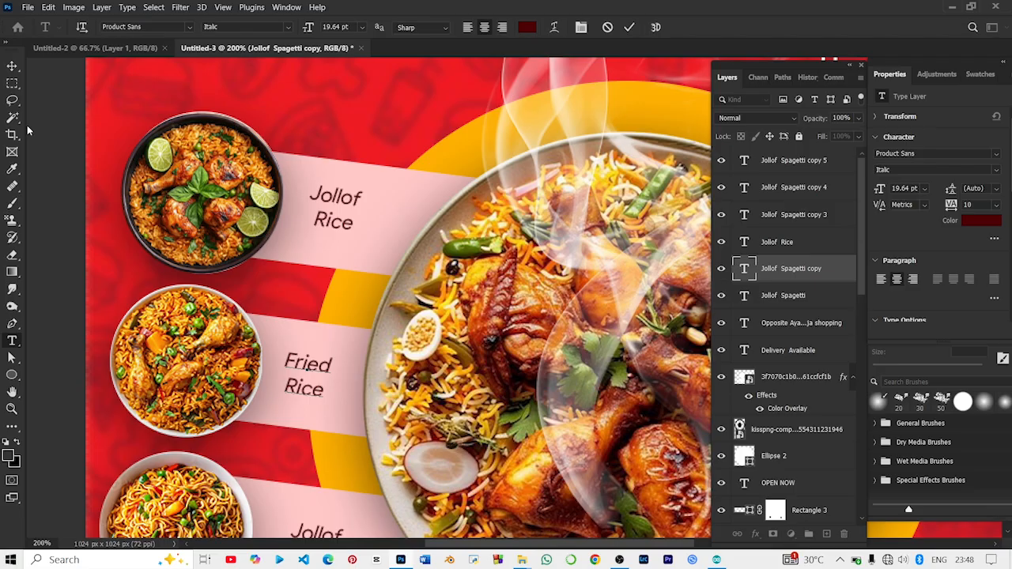
click(12, 66)
Step: Replace the label beside the meat stew bowl with "Pepper Soup" on two lines
scroll(214, 235, right, 5)
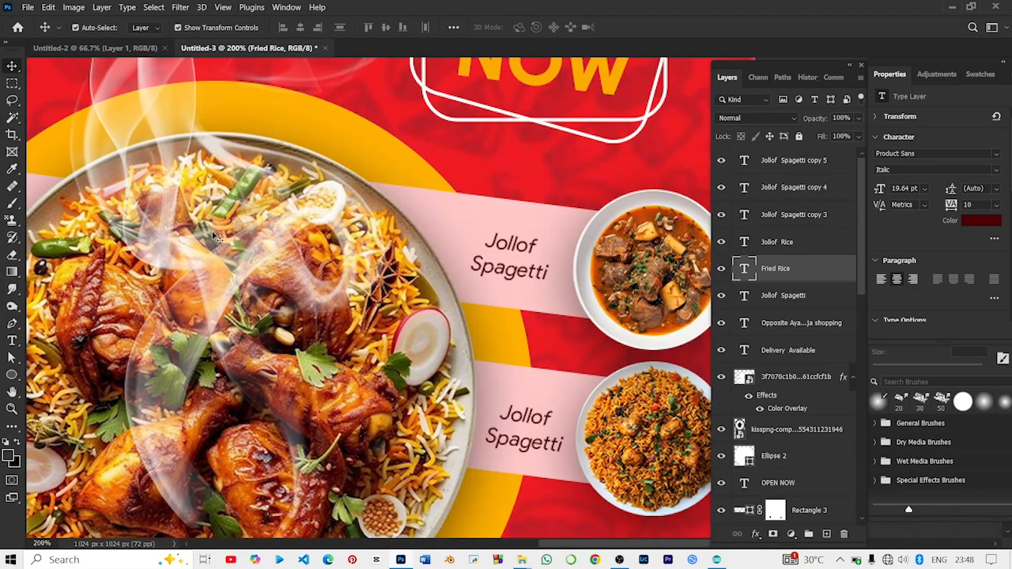
click(519, 248)
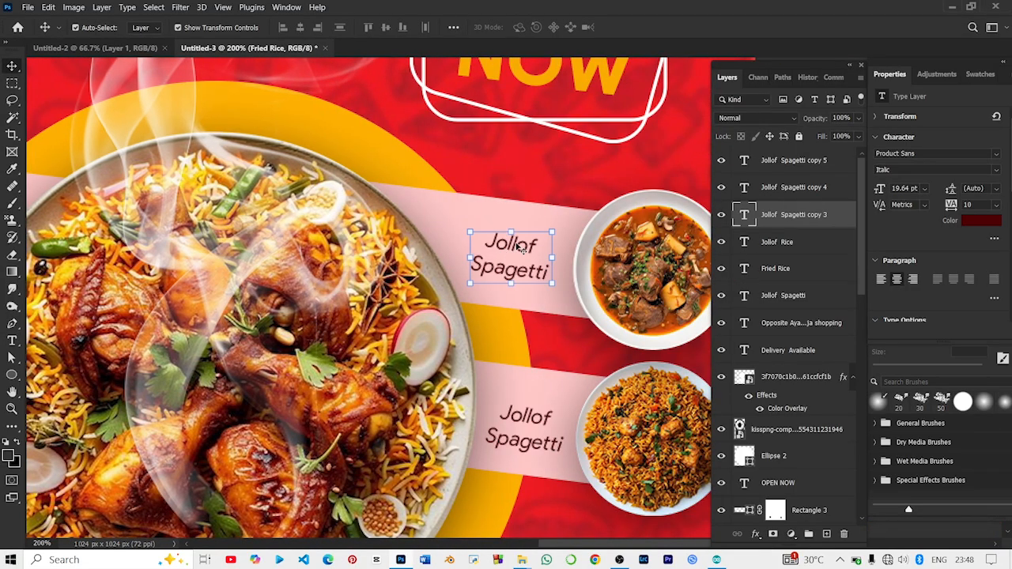
double_click(515, 246)
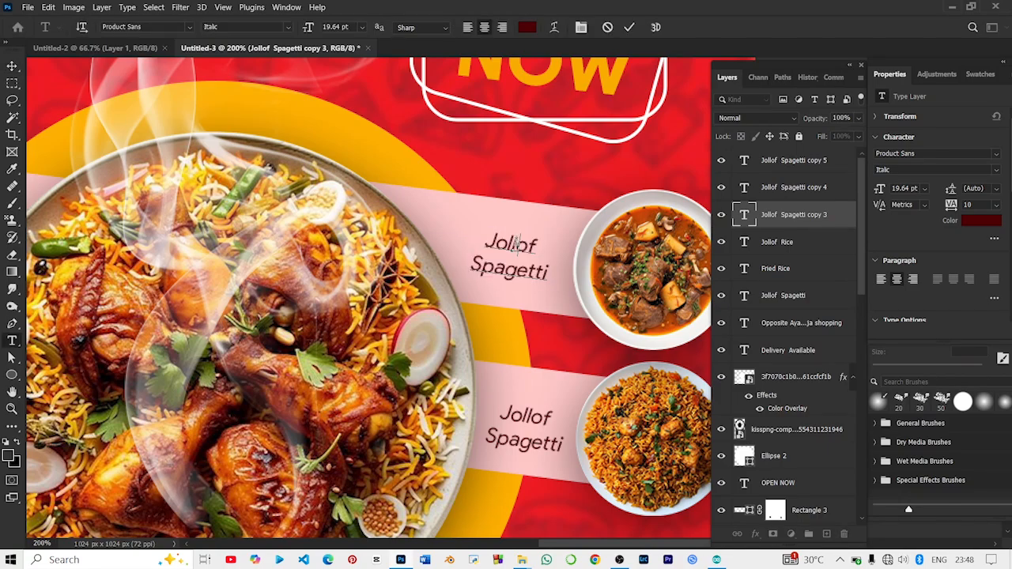
text(Pepper )
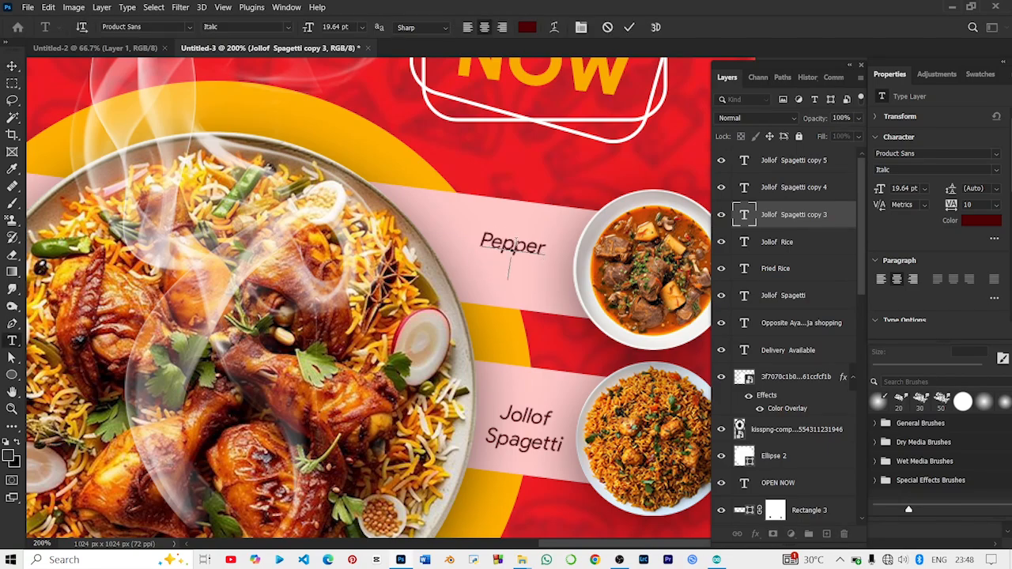
text(Soup)
key(ctrl+Return)
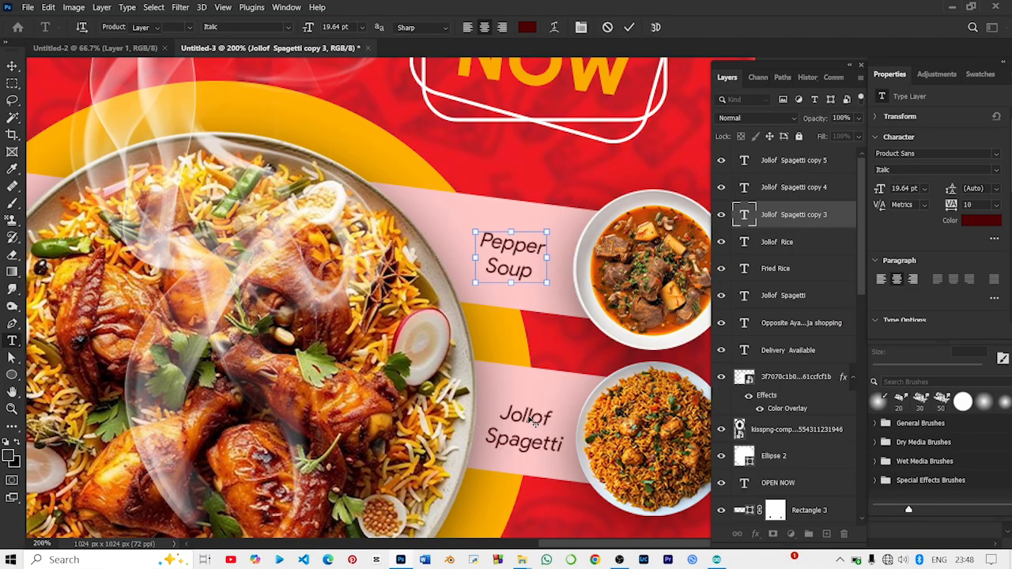
key(v)
Step: Replace the label beside the rice bowl below the stew with "Coconut Rice" on two lines
click(532, 418)
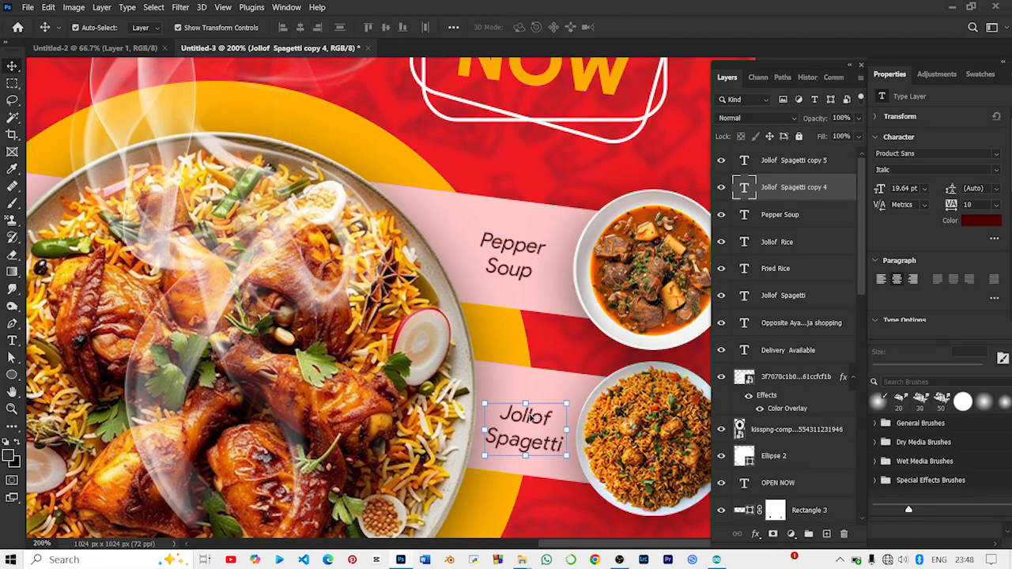
double_click(532, 418)
key(ctrl+a)
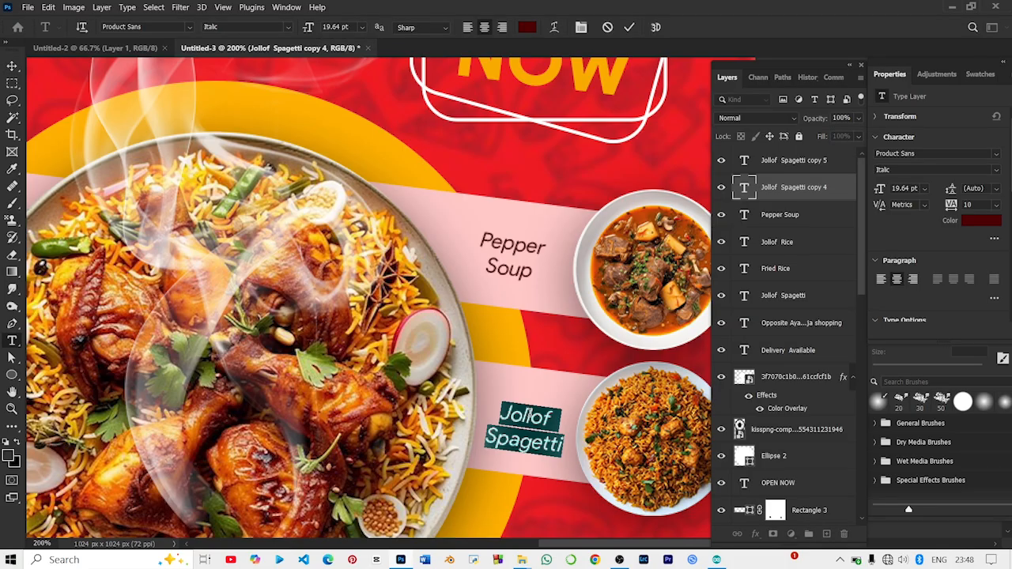
key(ctrl+minus)
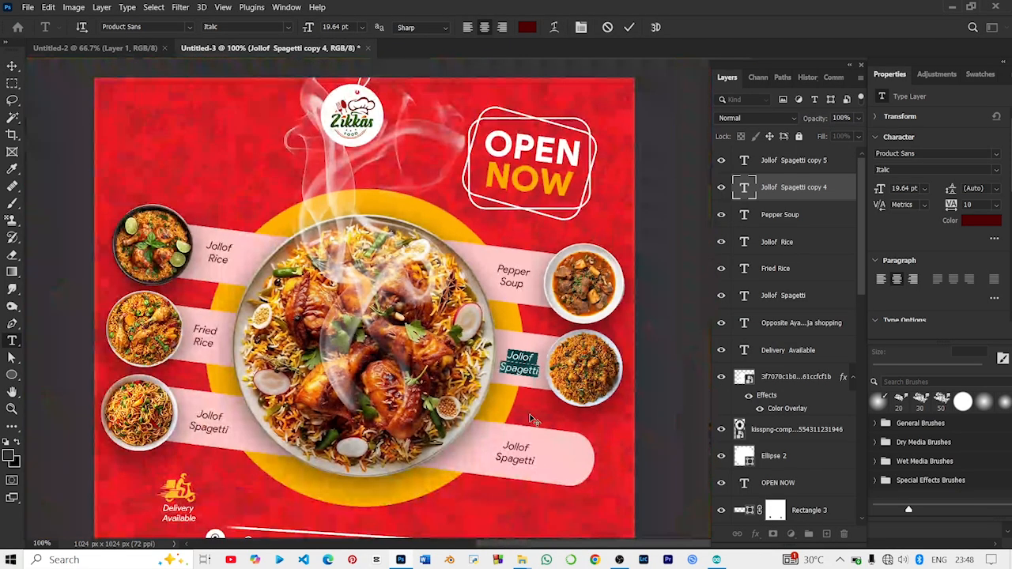
key(ctrl+plus)
key(ctrl+plus)
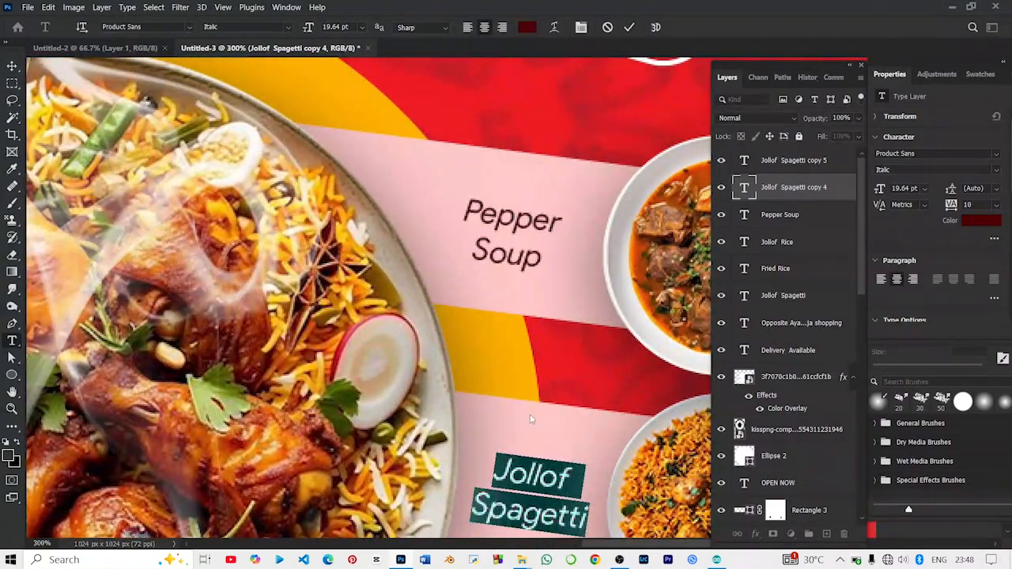
text(Coconut)
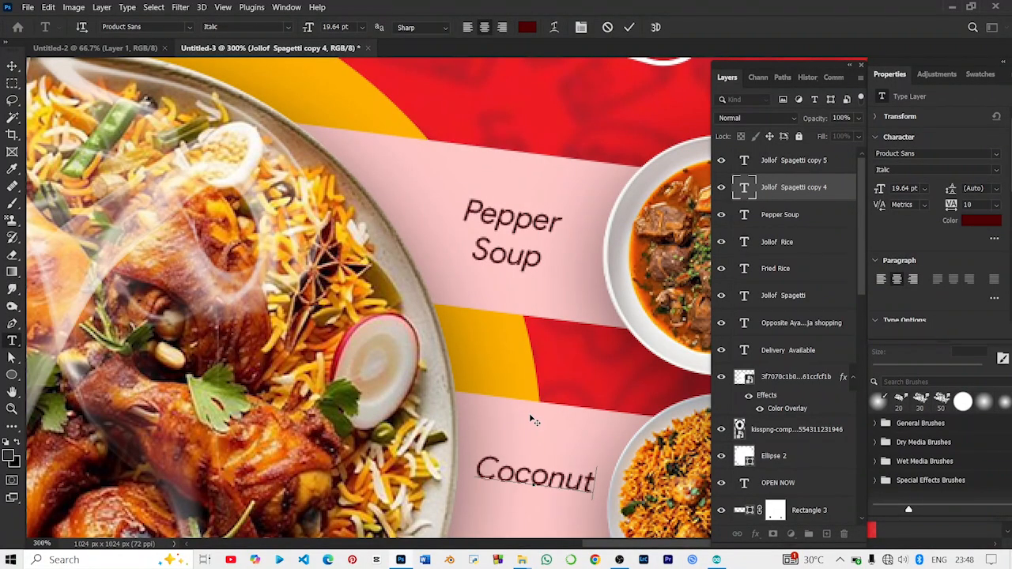
key(Return)
text(Ri)
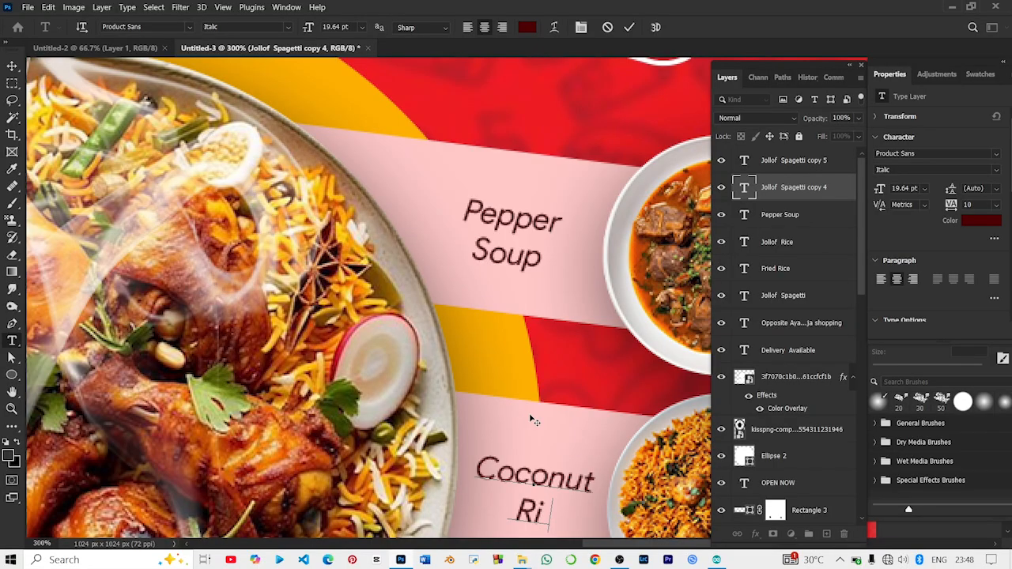
text(ct)
key(BackSpace)
text(r)
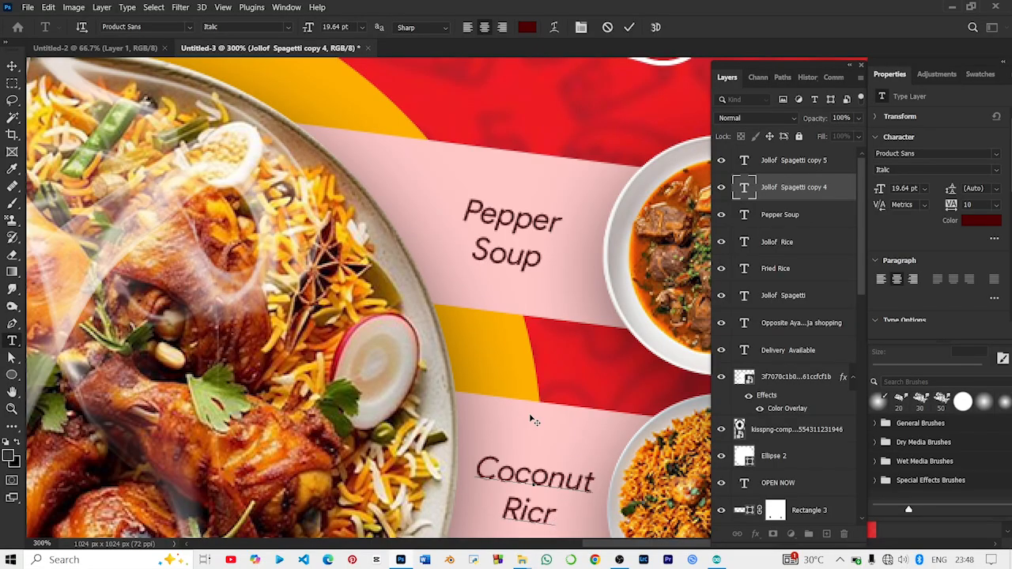
scroll(531, 420, down, 3)
key(BackSpace)
text(e)
scroll(531, 420, down, 4)
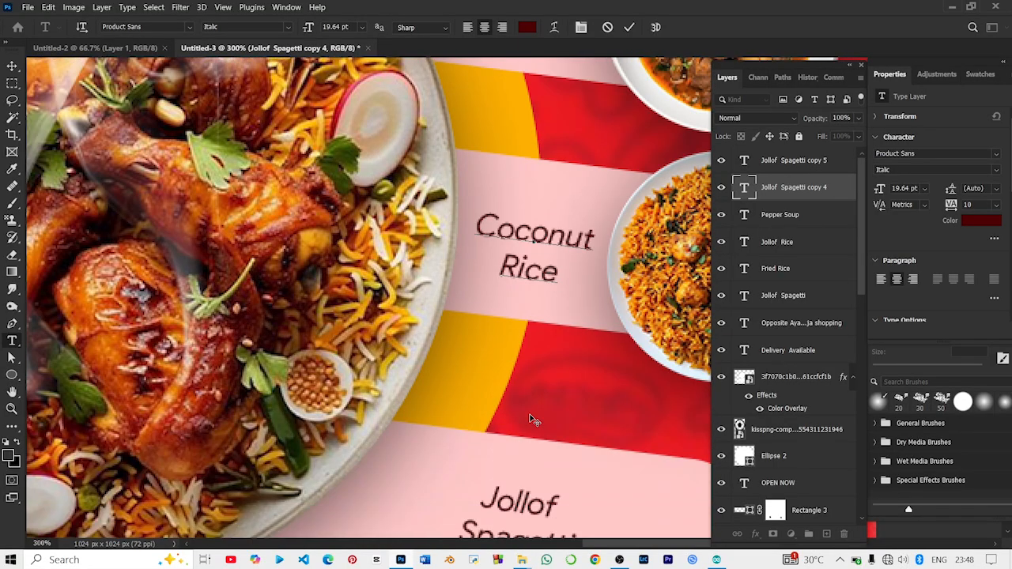
key(ctrl+Return)
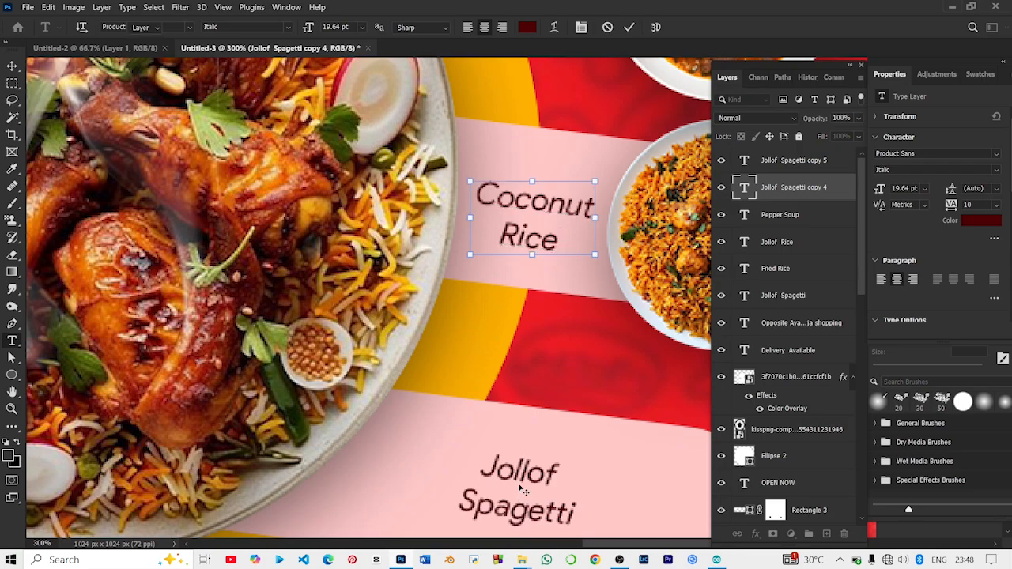
key(v)
Step: Replace the "Jollof Spagetti" label on the lowest pink band at the poster's right side with "And lot More." on two lines
click(524, 475)
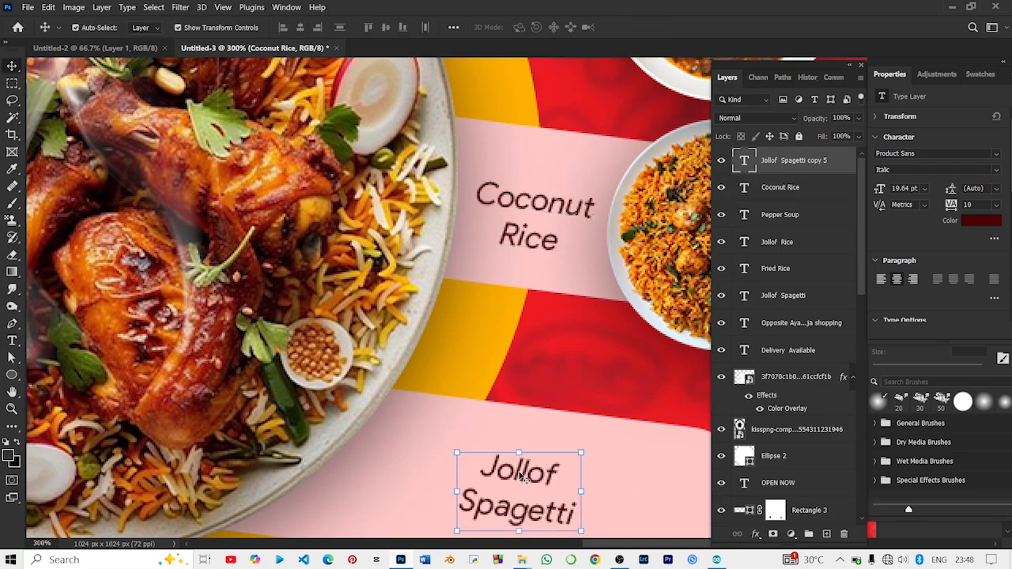
key(t)
double_click(518, 472)
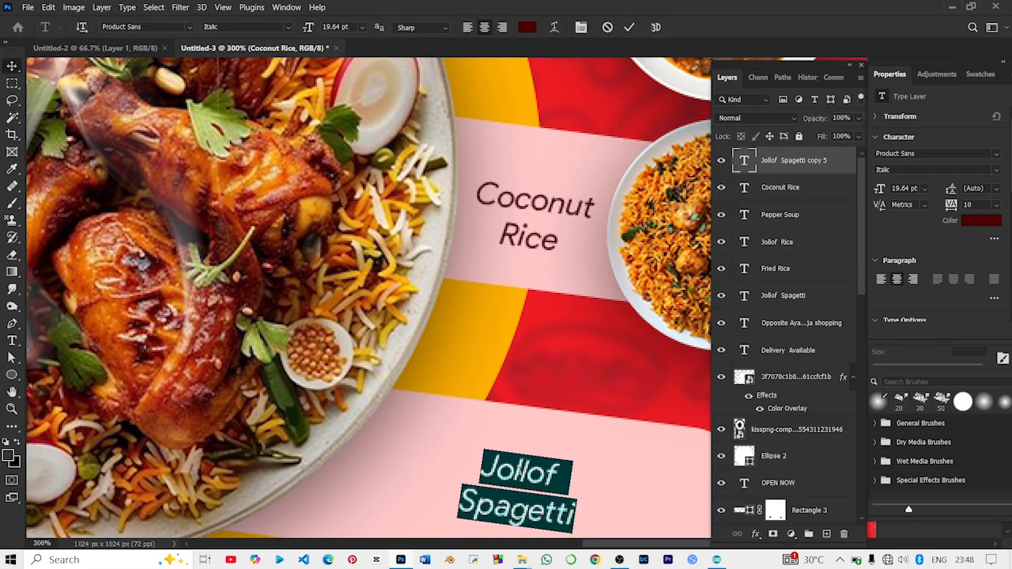
text(and)
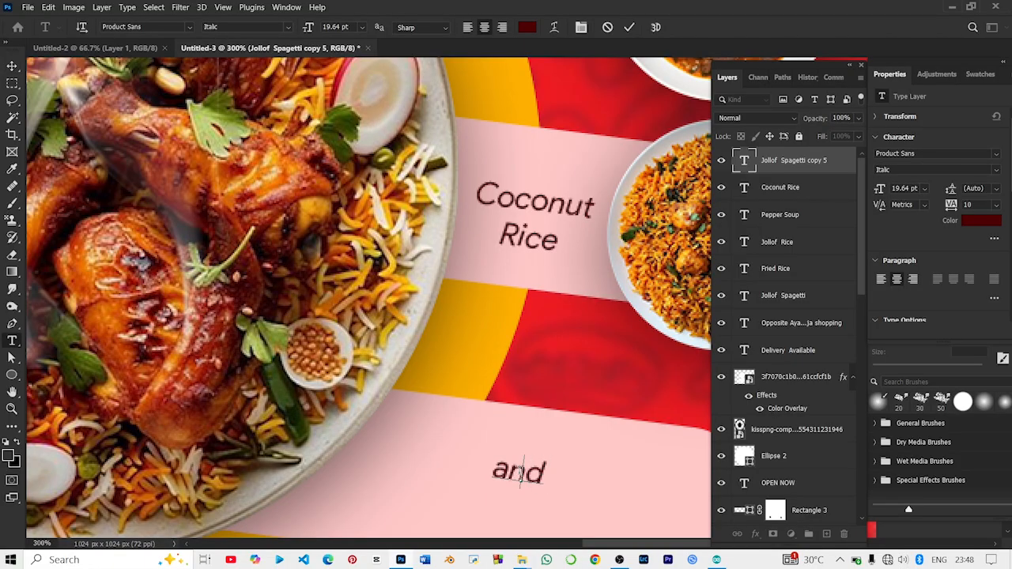
key(BackSpace)
key(BackSpace)
key(BackSpace)
text(And lot)
key(Return)
text(M)
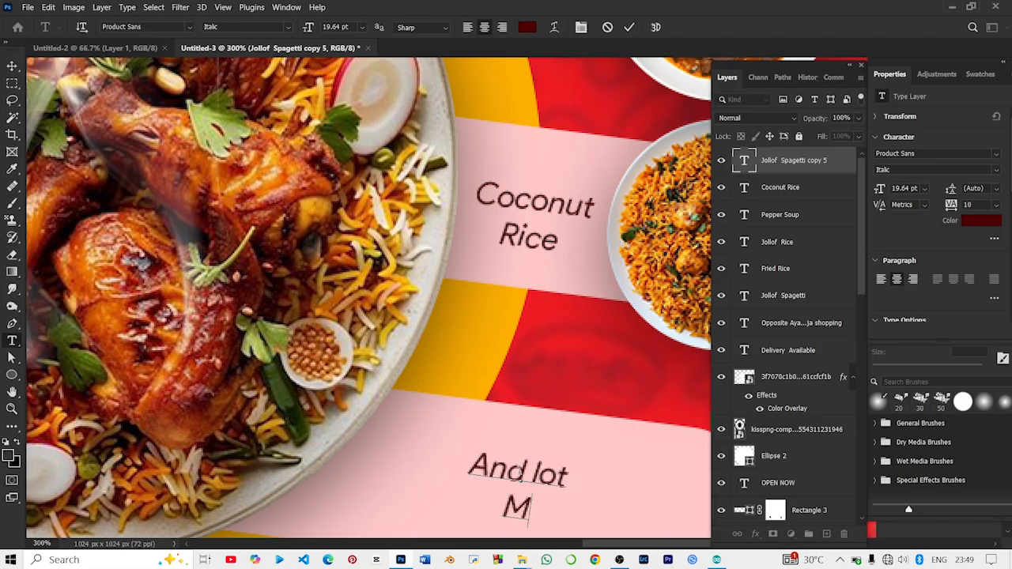
text(ore)
scroll(520, 470, down, 1)
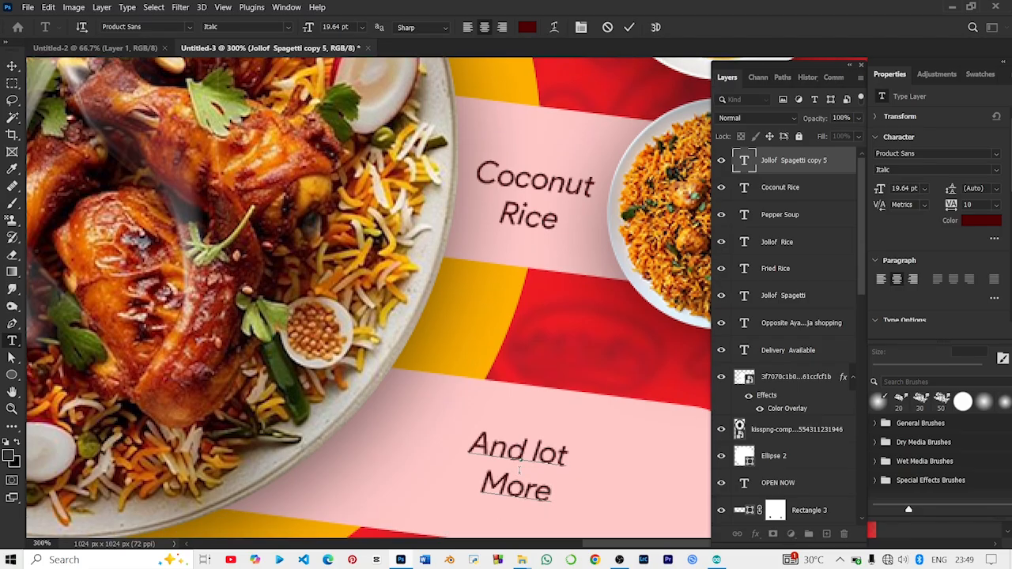
text(.)
scroll(520, 471, down, 3)
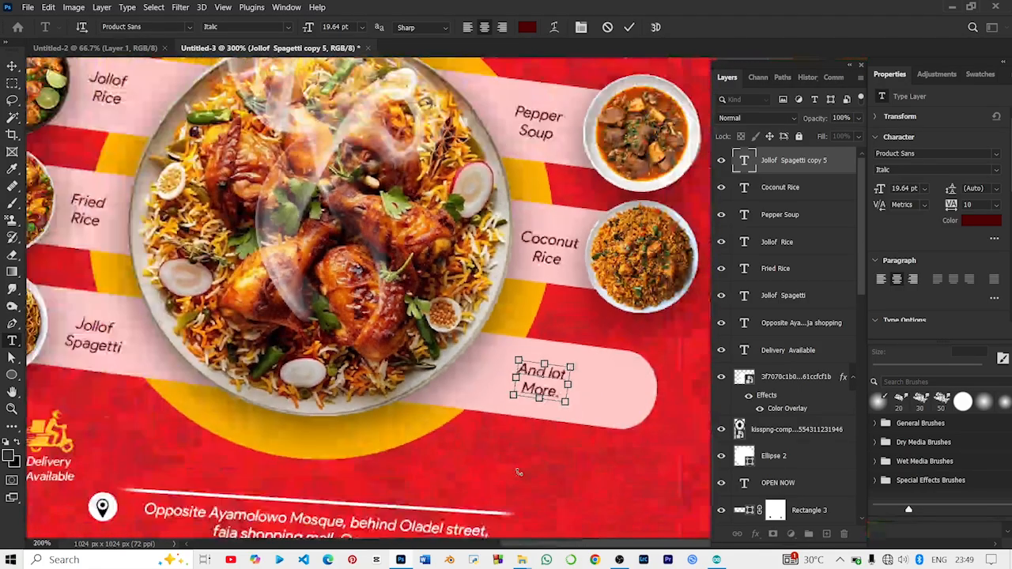
scroll(518, 472, down, 3)
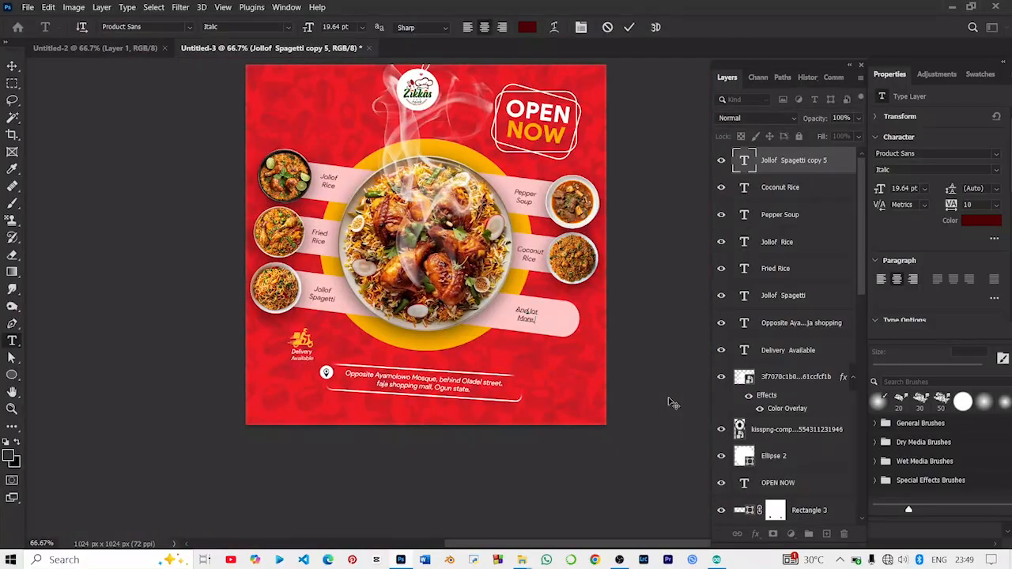
scroll(673, 404, up, 2)
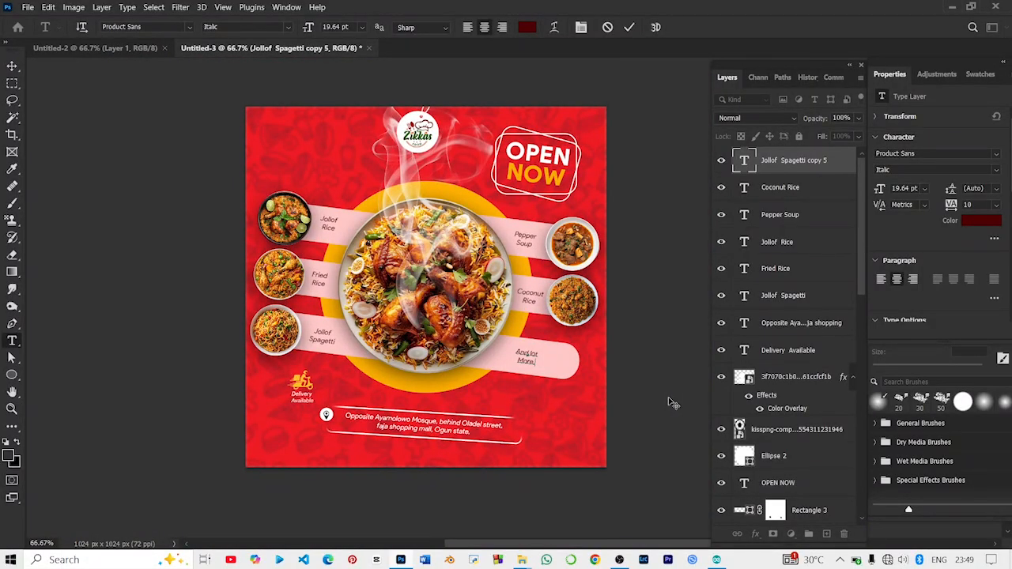
key(ctrl)
click(15, 68)
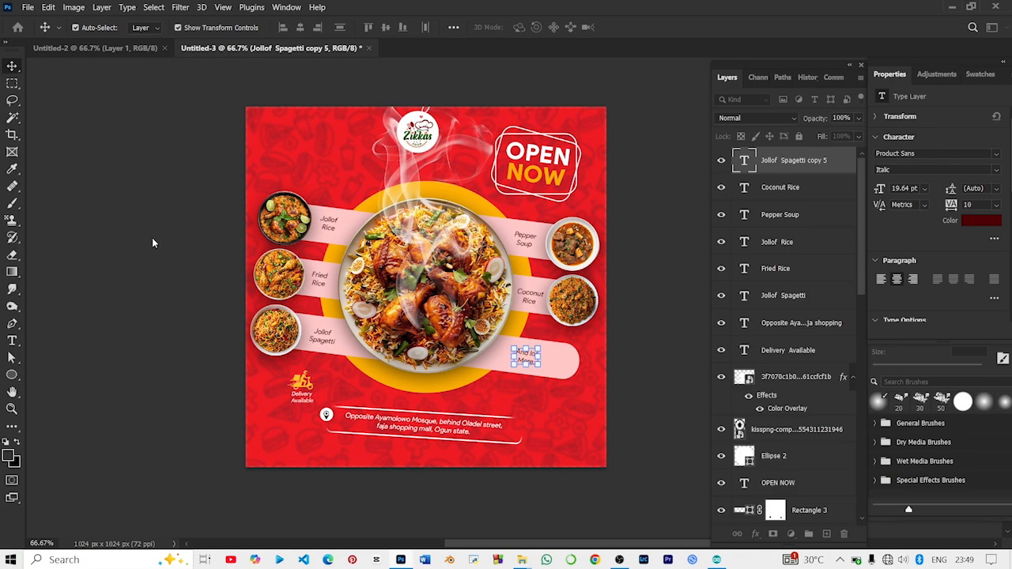
Step: Stamp all visible layers into a new top layer and open it in the Camera Raw Filter with the Basic adjustments expanded
key(ctrl+shift+alt+e)
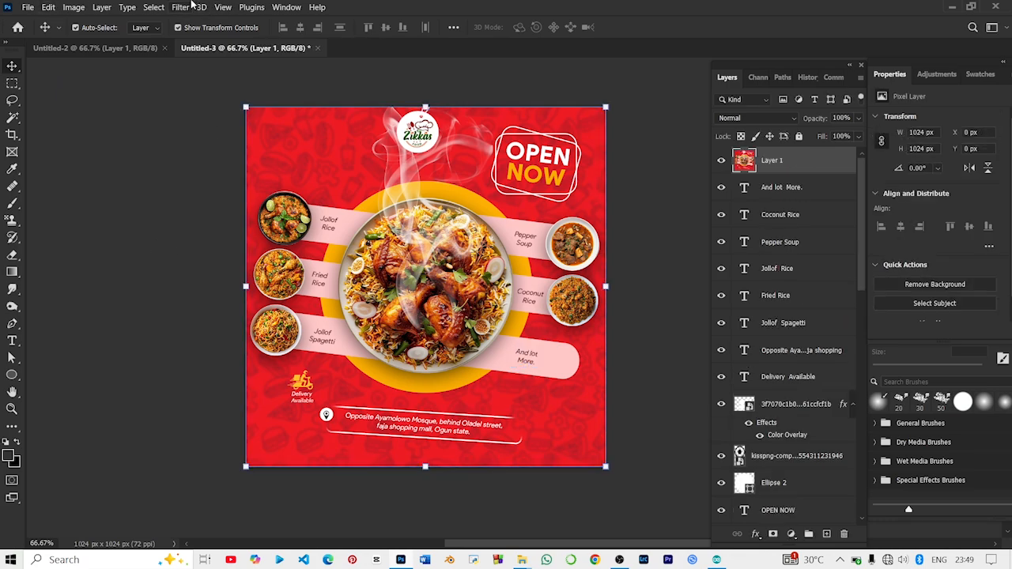
click(181, 7)
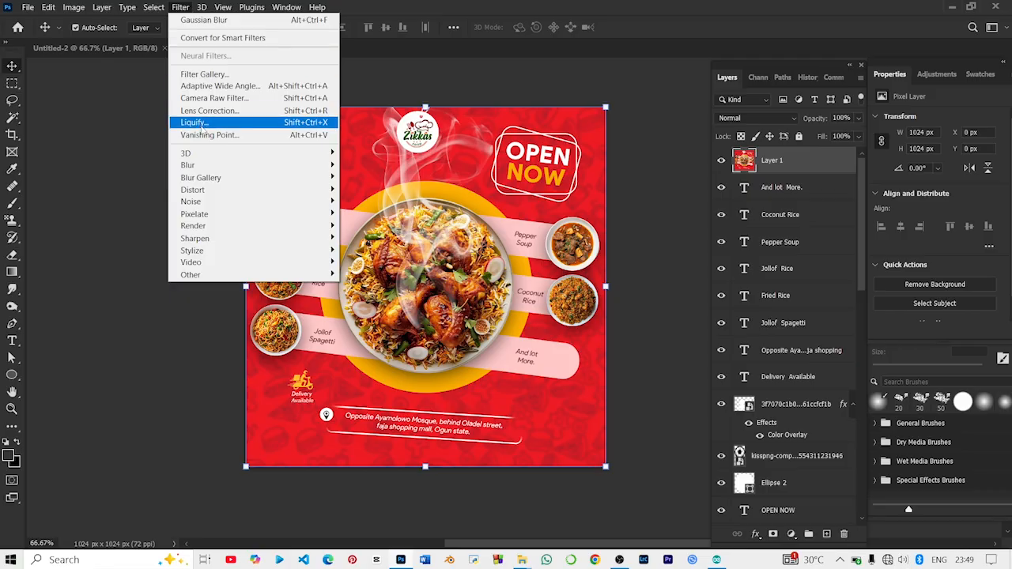
click(201, 99)
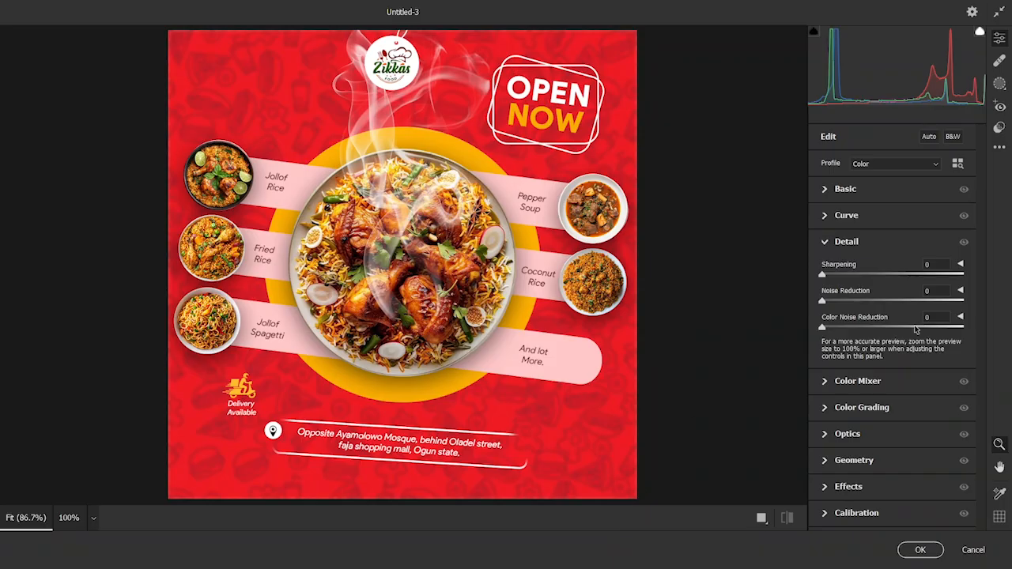
click(825, 196)
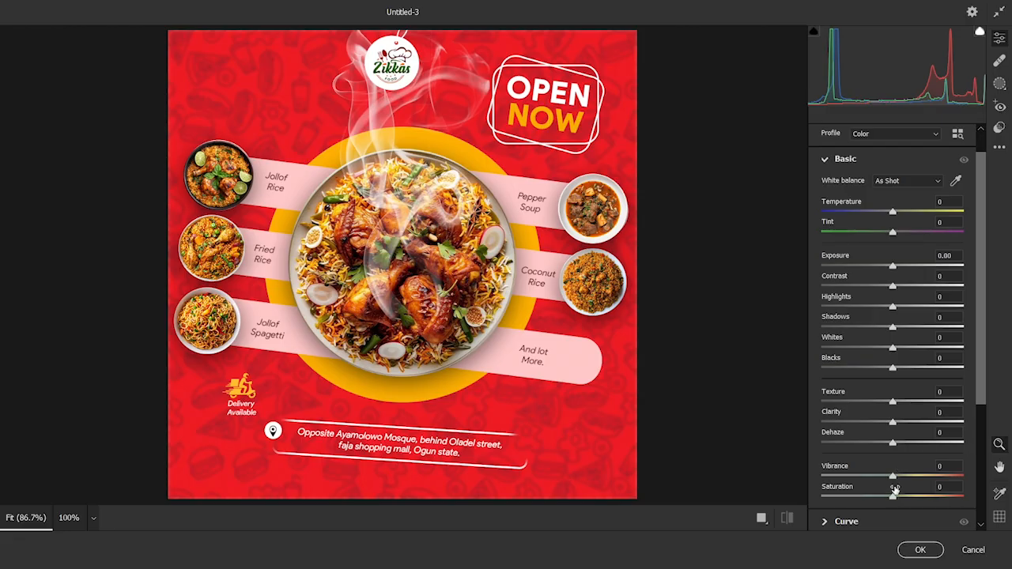
Step: Apply Vibrance +44, Texture +63, Clarity +21 and Dehaze +22 to the stamped poster layer, then deselect it
drag(893, 476, 924, 475)
drag(893, 403, 908, 446)
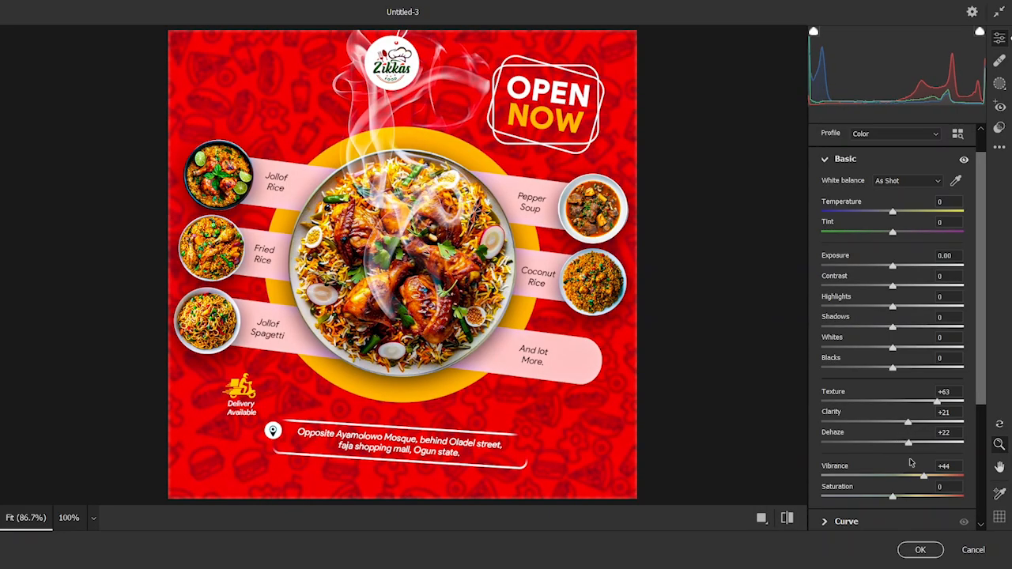
click(919, 551)
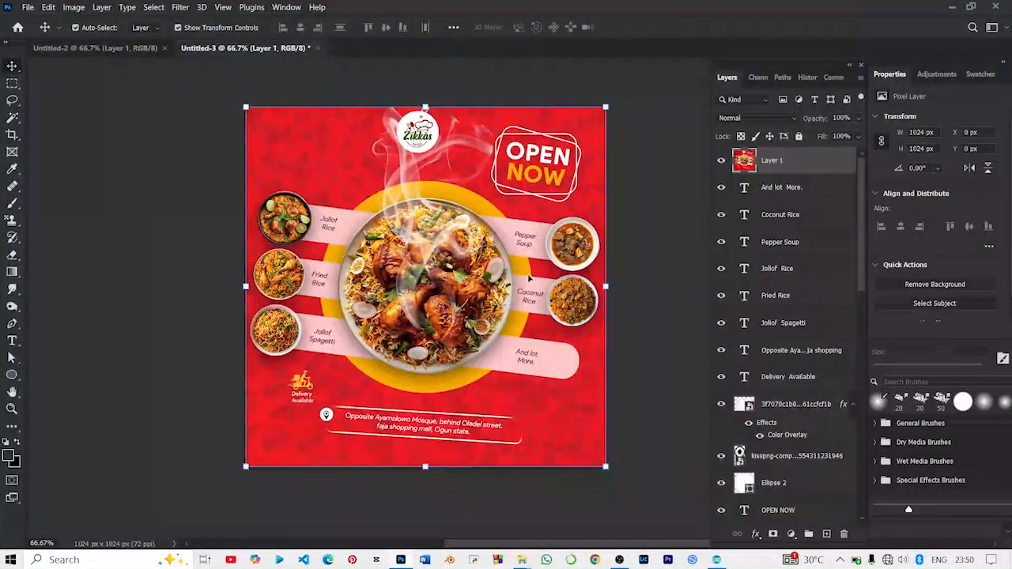
scroll(528, 278, right, 3)
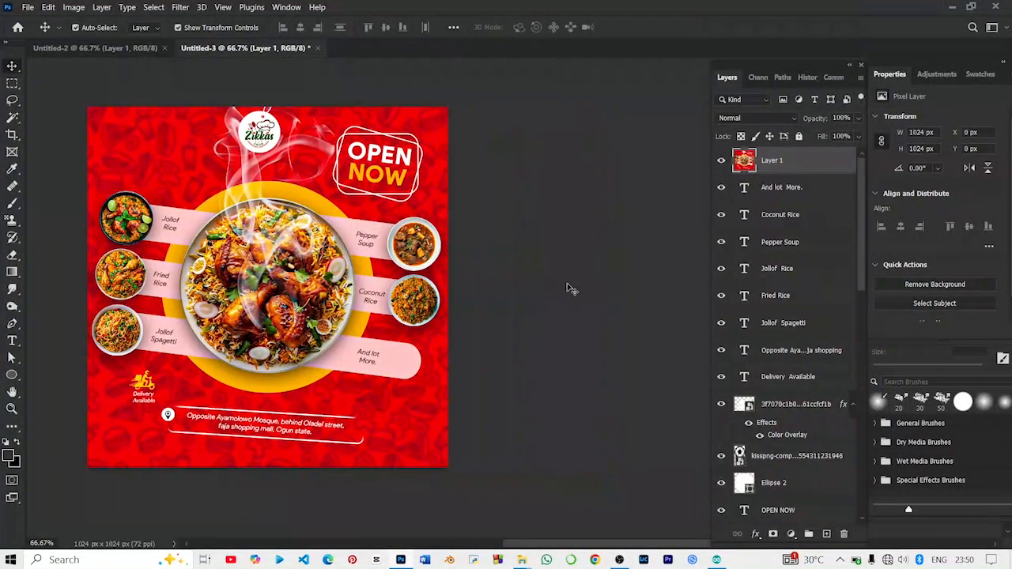
click(569, 289)
scroll(567, 289, left, 1)
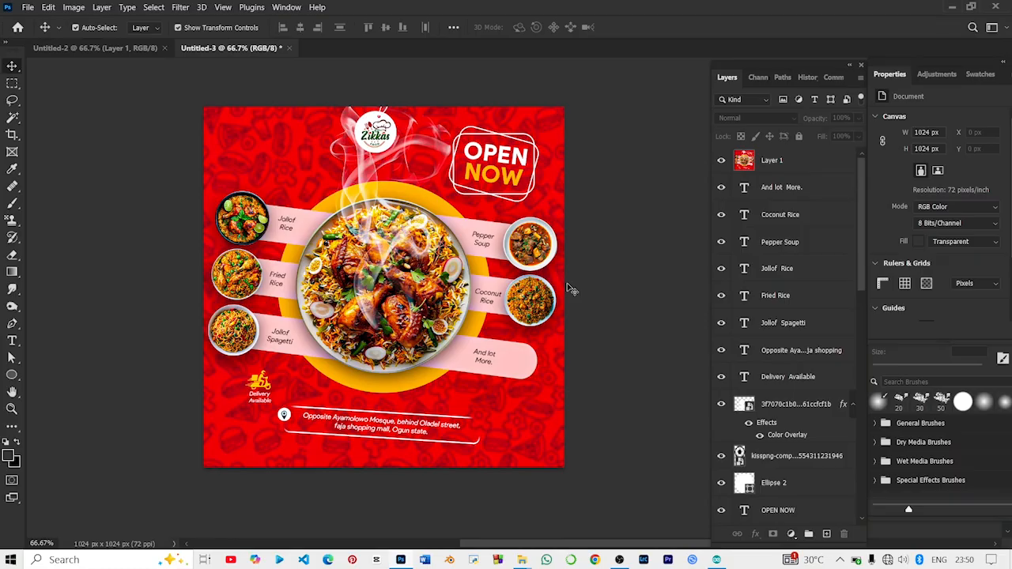